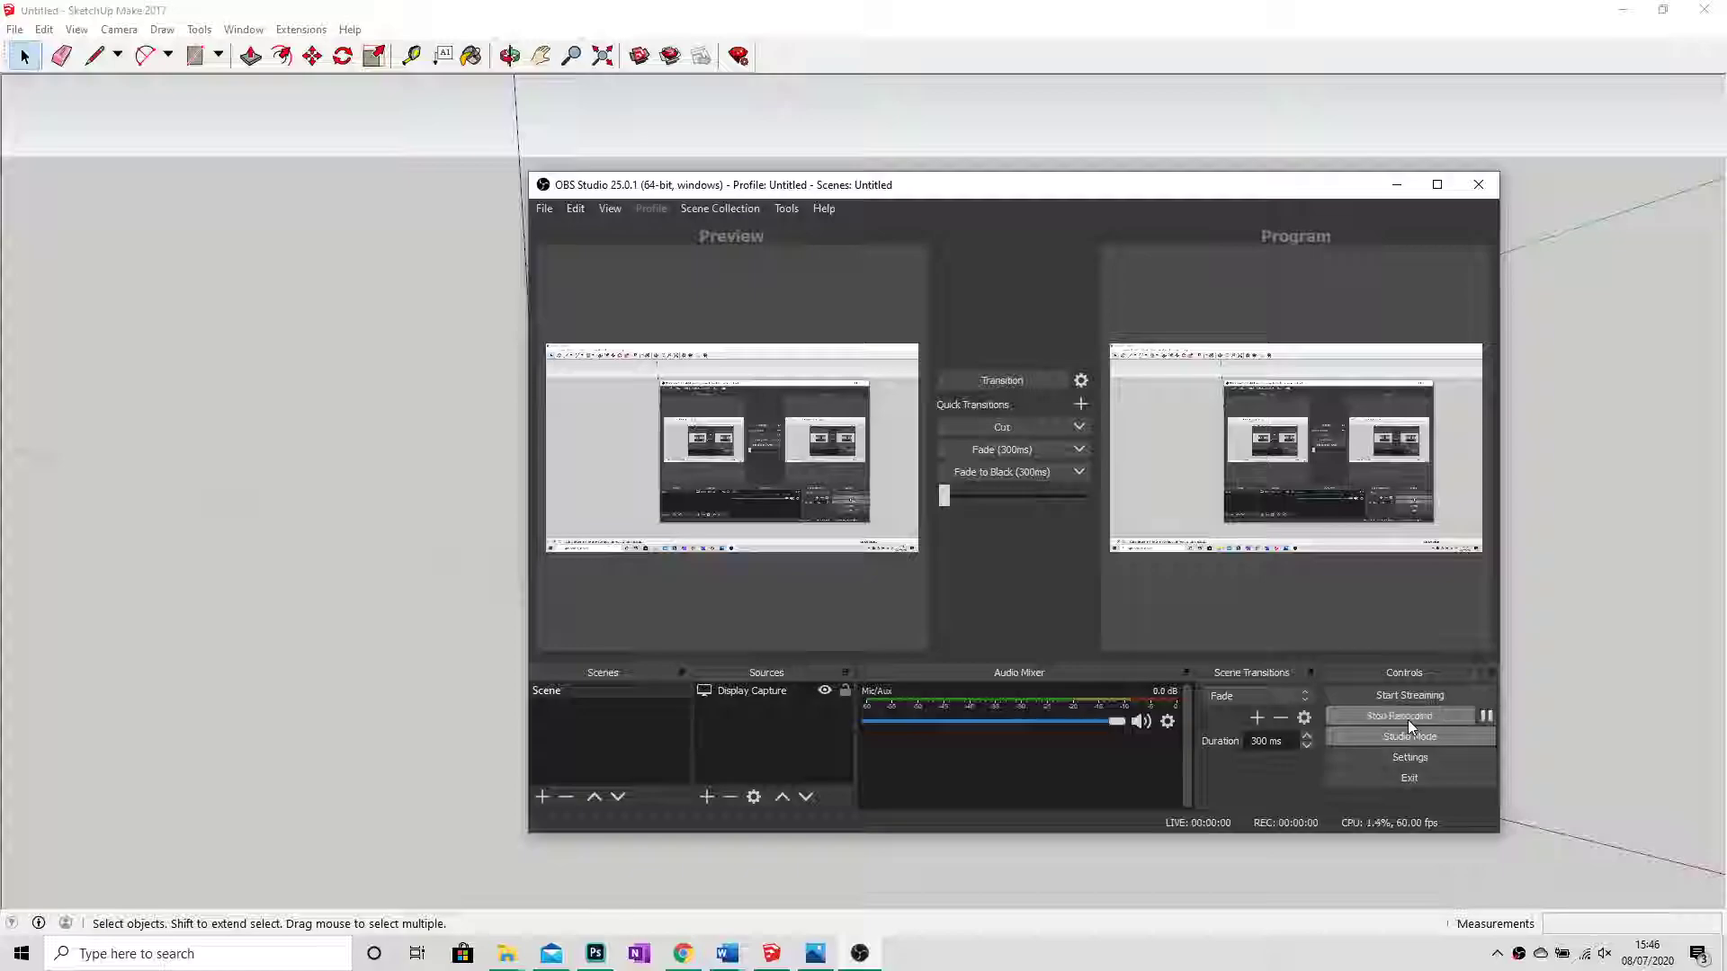
Start the OBS recording and bring the empty SketchUp model to the front.
left_click(1407, 720)
left_click(1660, 598)
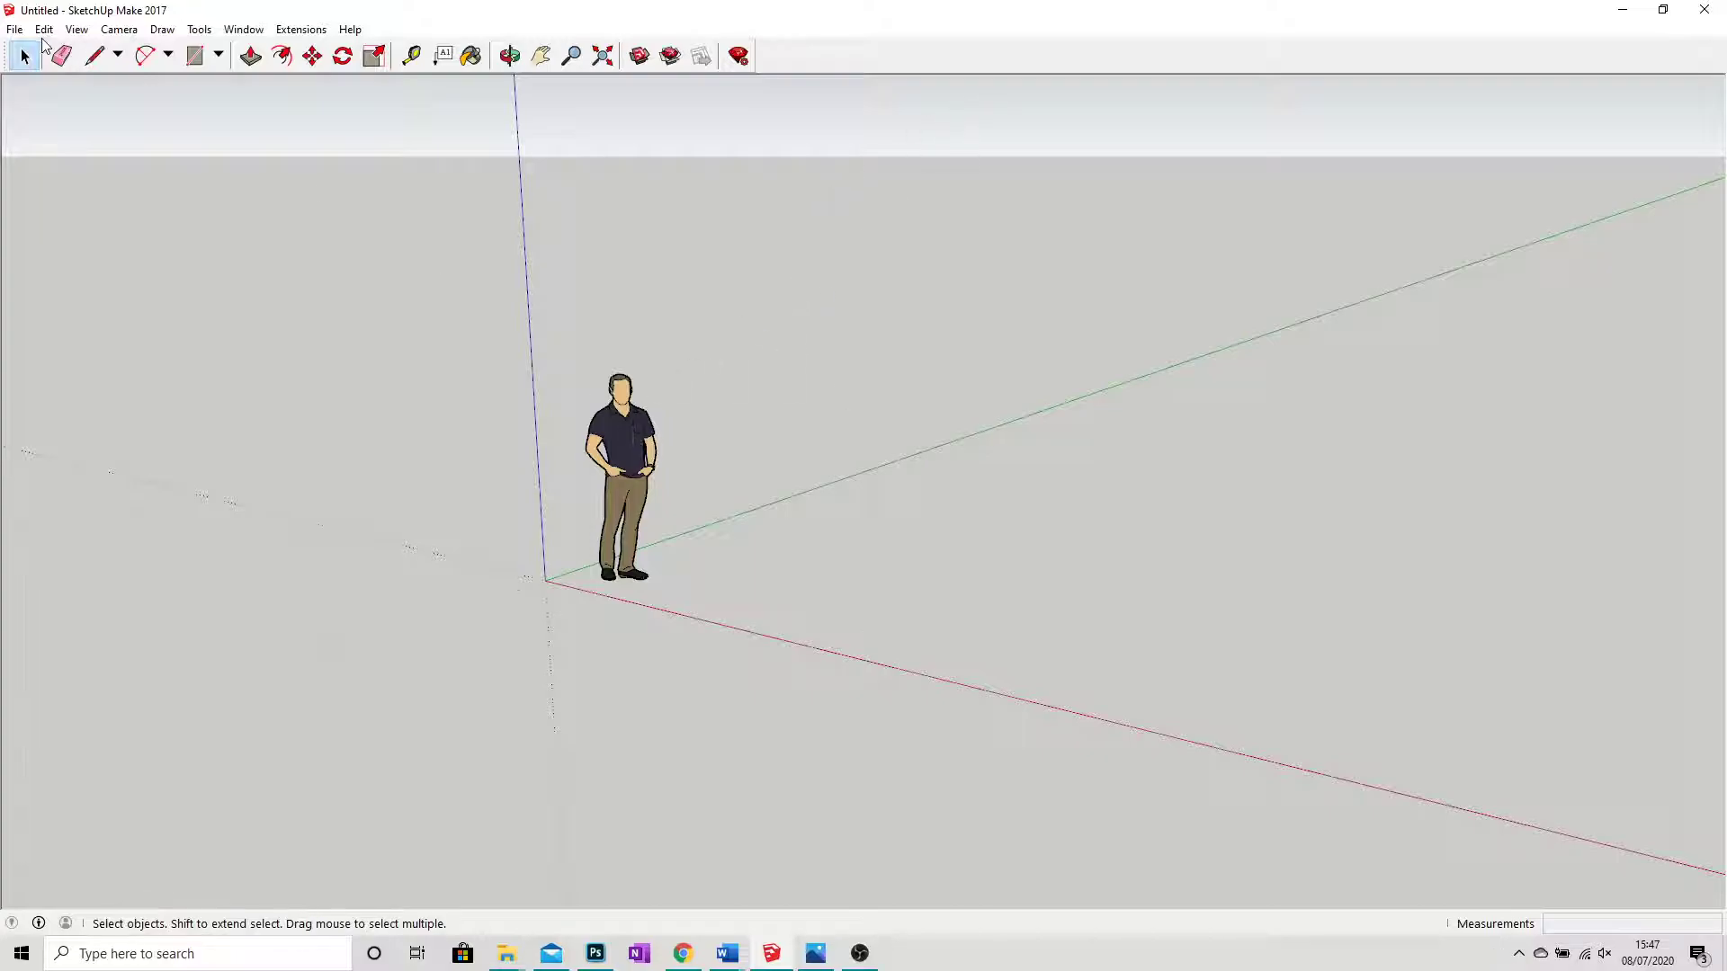
Draw a closed flat face on the ground with the Line tool.
left_click(94, 56)
mouse_move(442, 321)
middle_mouse_down()
mouse_move(389, 401)
mouse_move(409, 388)
middle_mouse_up()
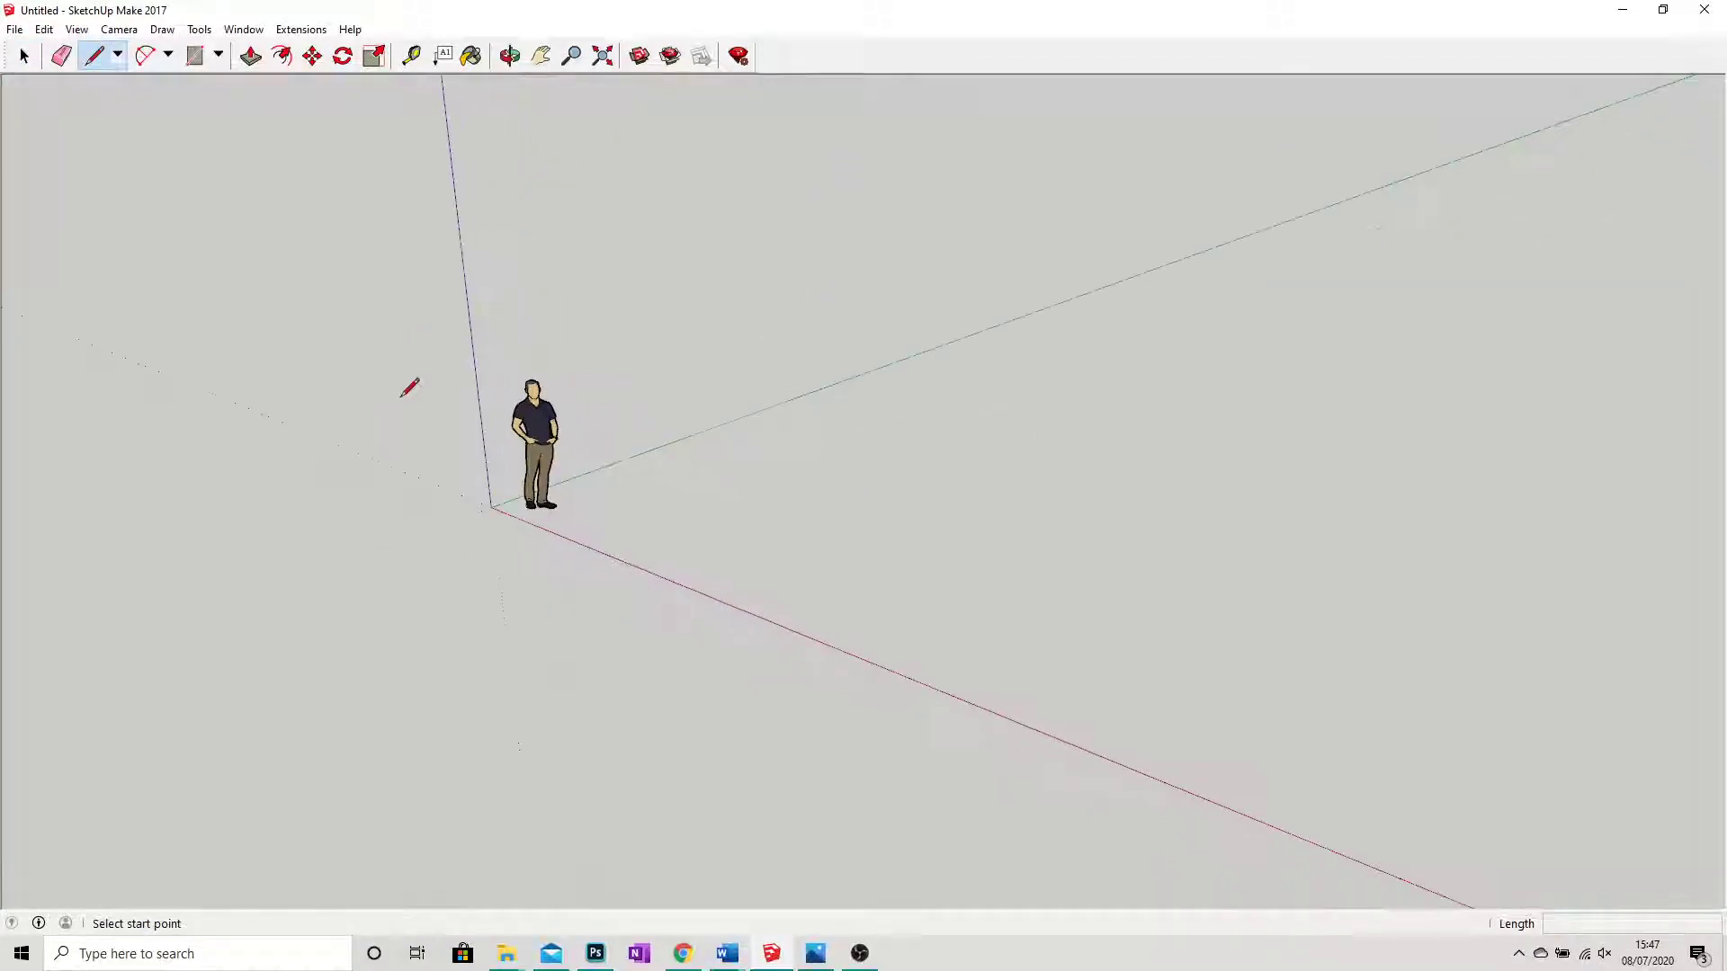
left_click(715, 532)
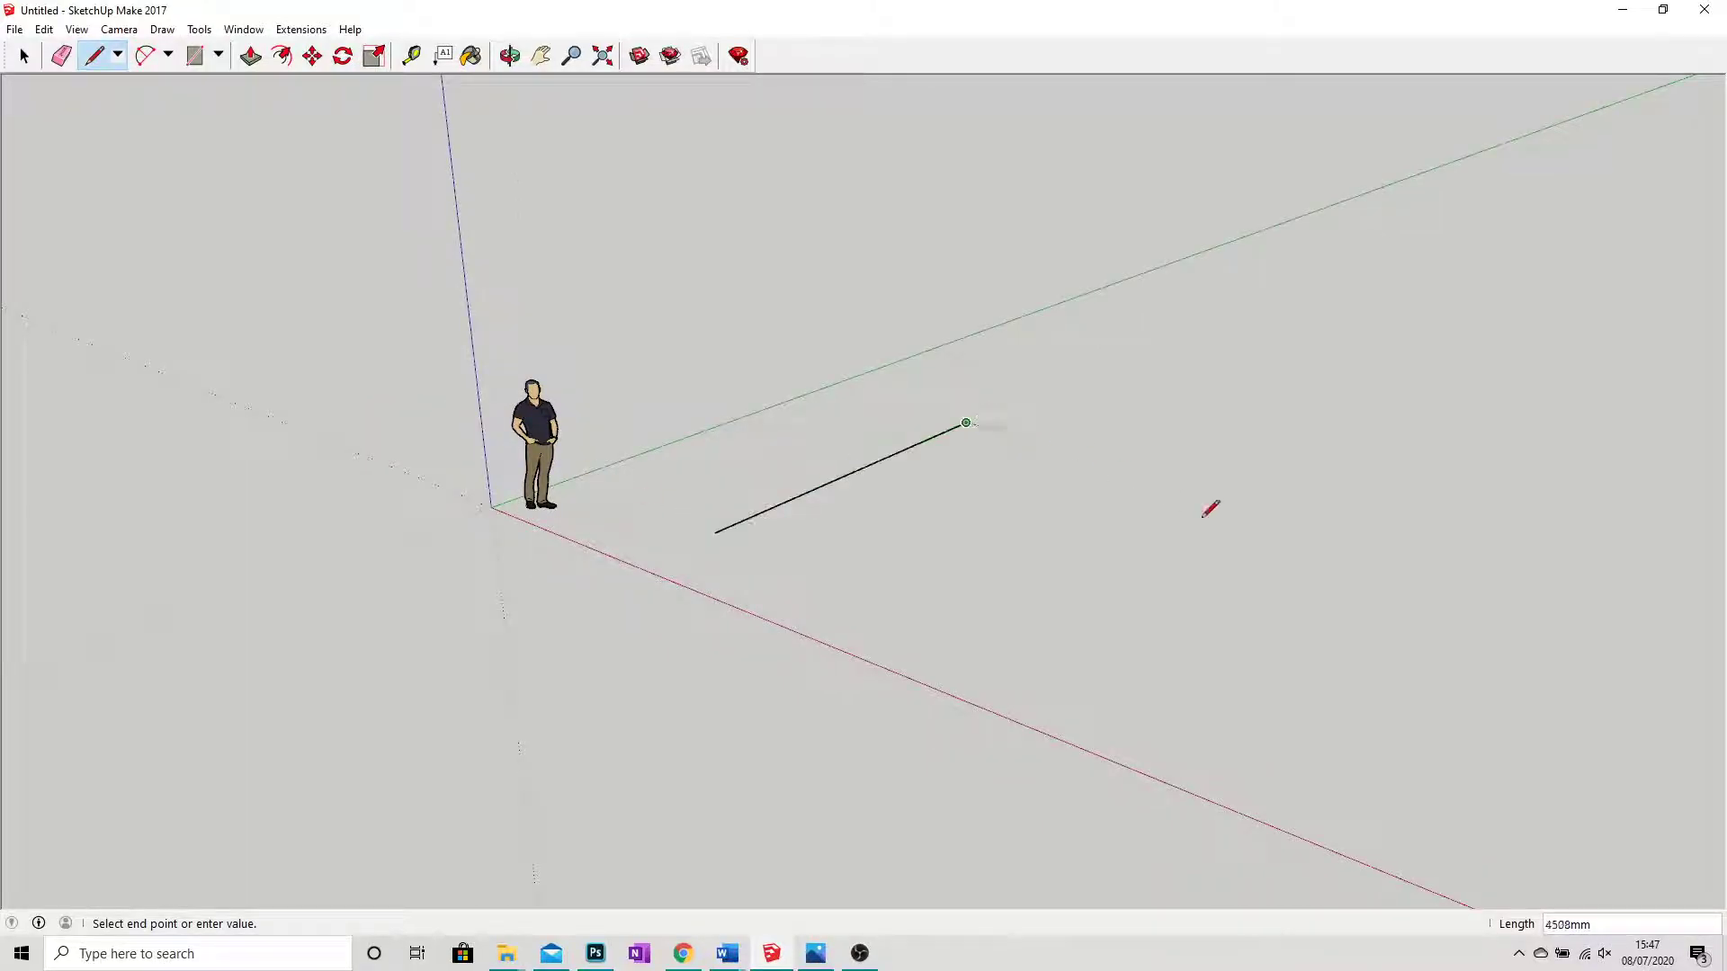
left_click(1394, 532)
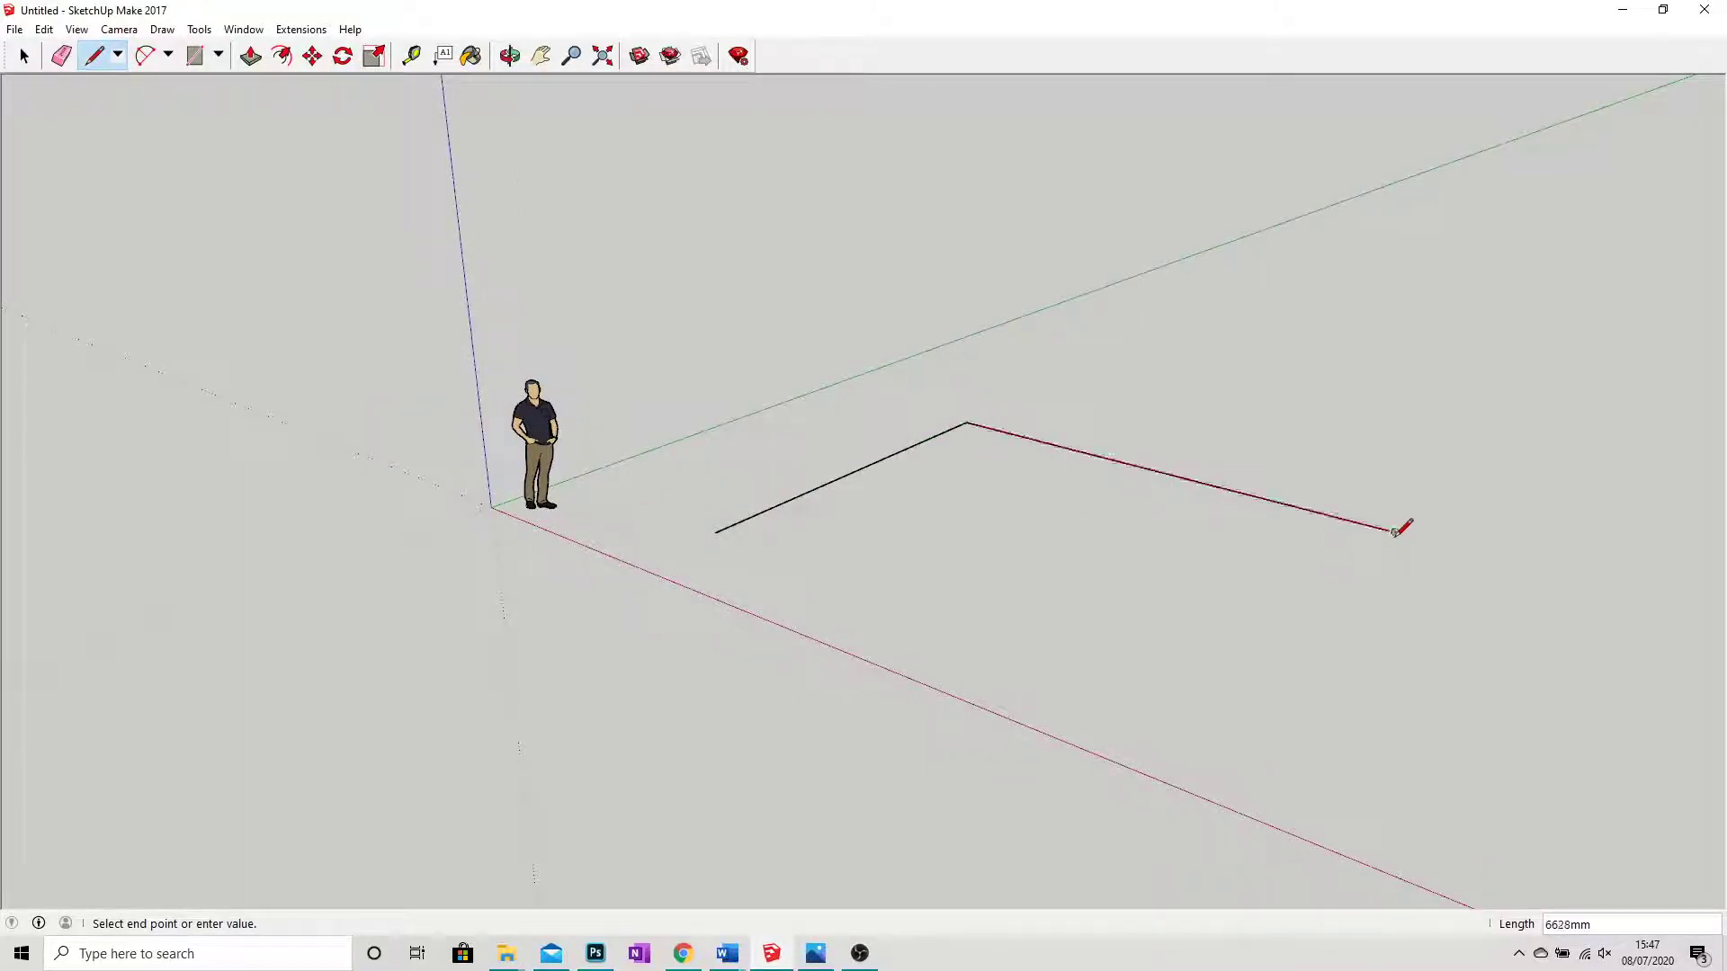
left_click(1197, 709)
left_click(715, 533)
mouse_move(720, 531)
middle_mouse_down()
mouse_move(936, 624)
mouse_move(1188, 569)
middle_mouse_up()
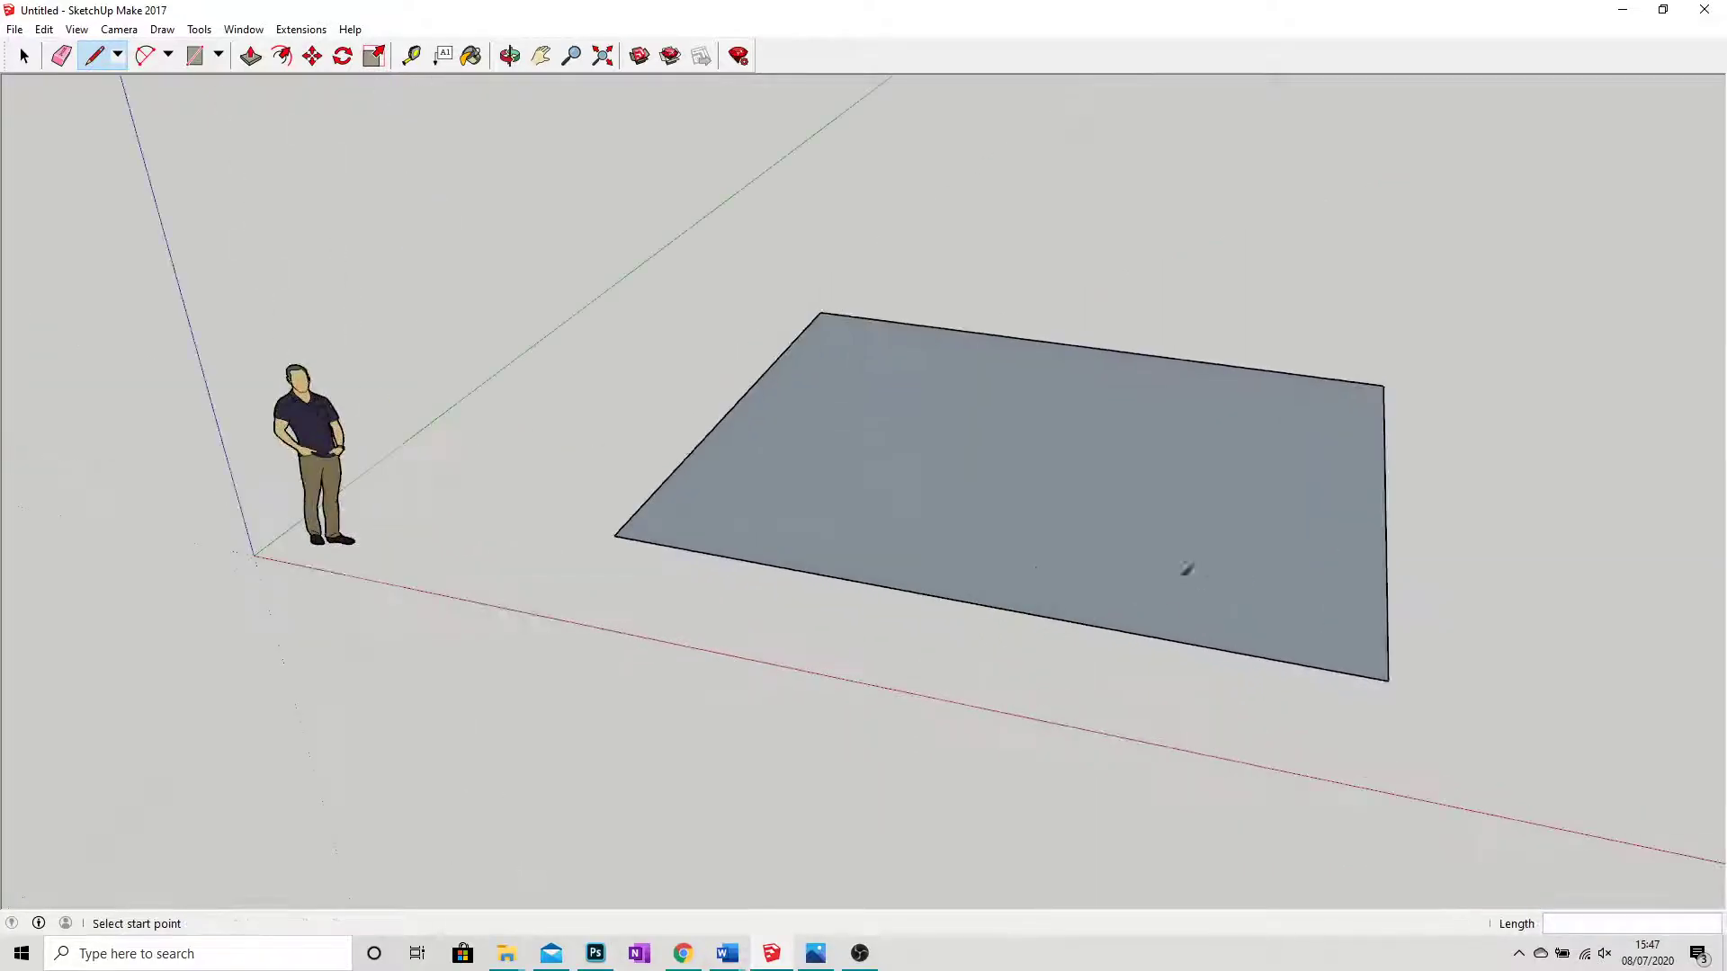
Cut across the face with two chained arcs and delete the piece below the curve.
left_click(145, 56)
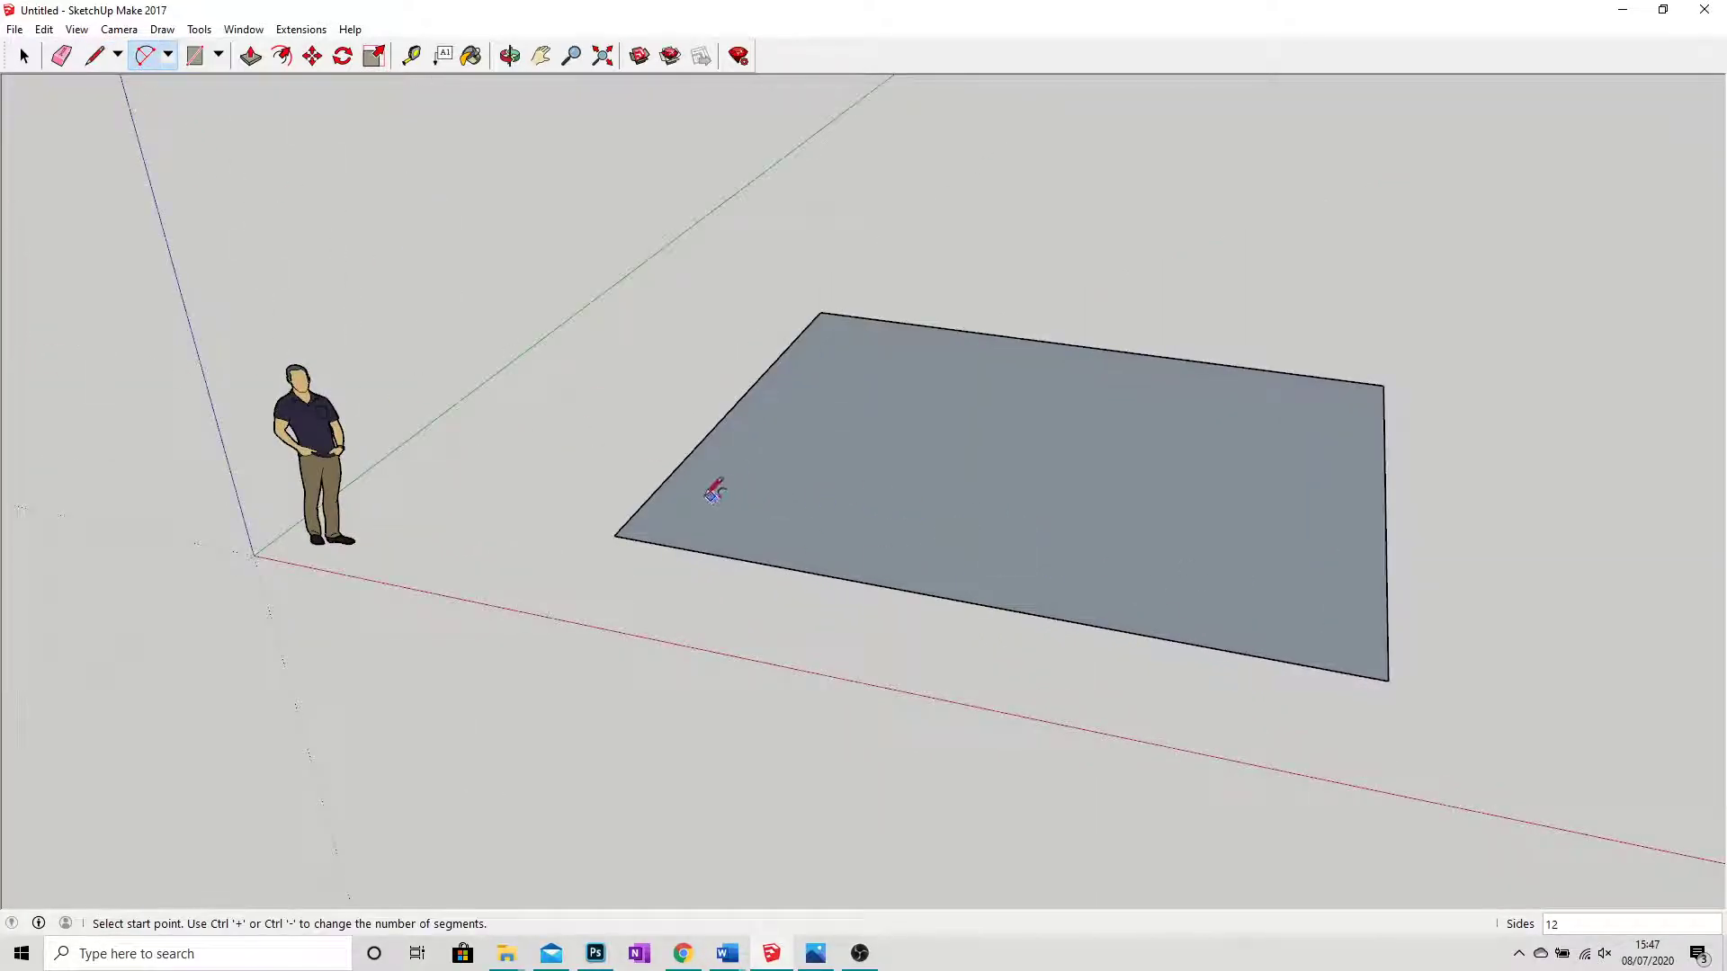
left_click(648, 500)
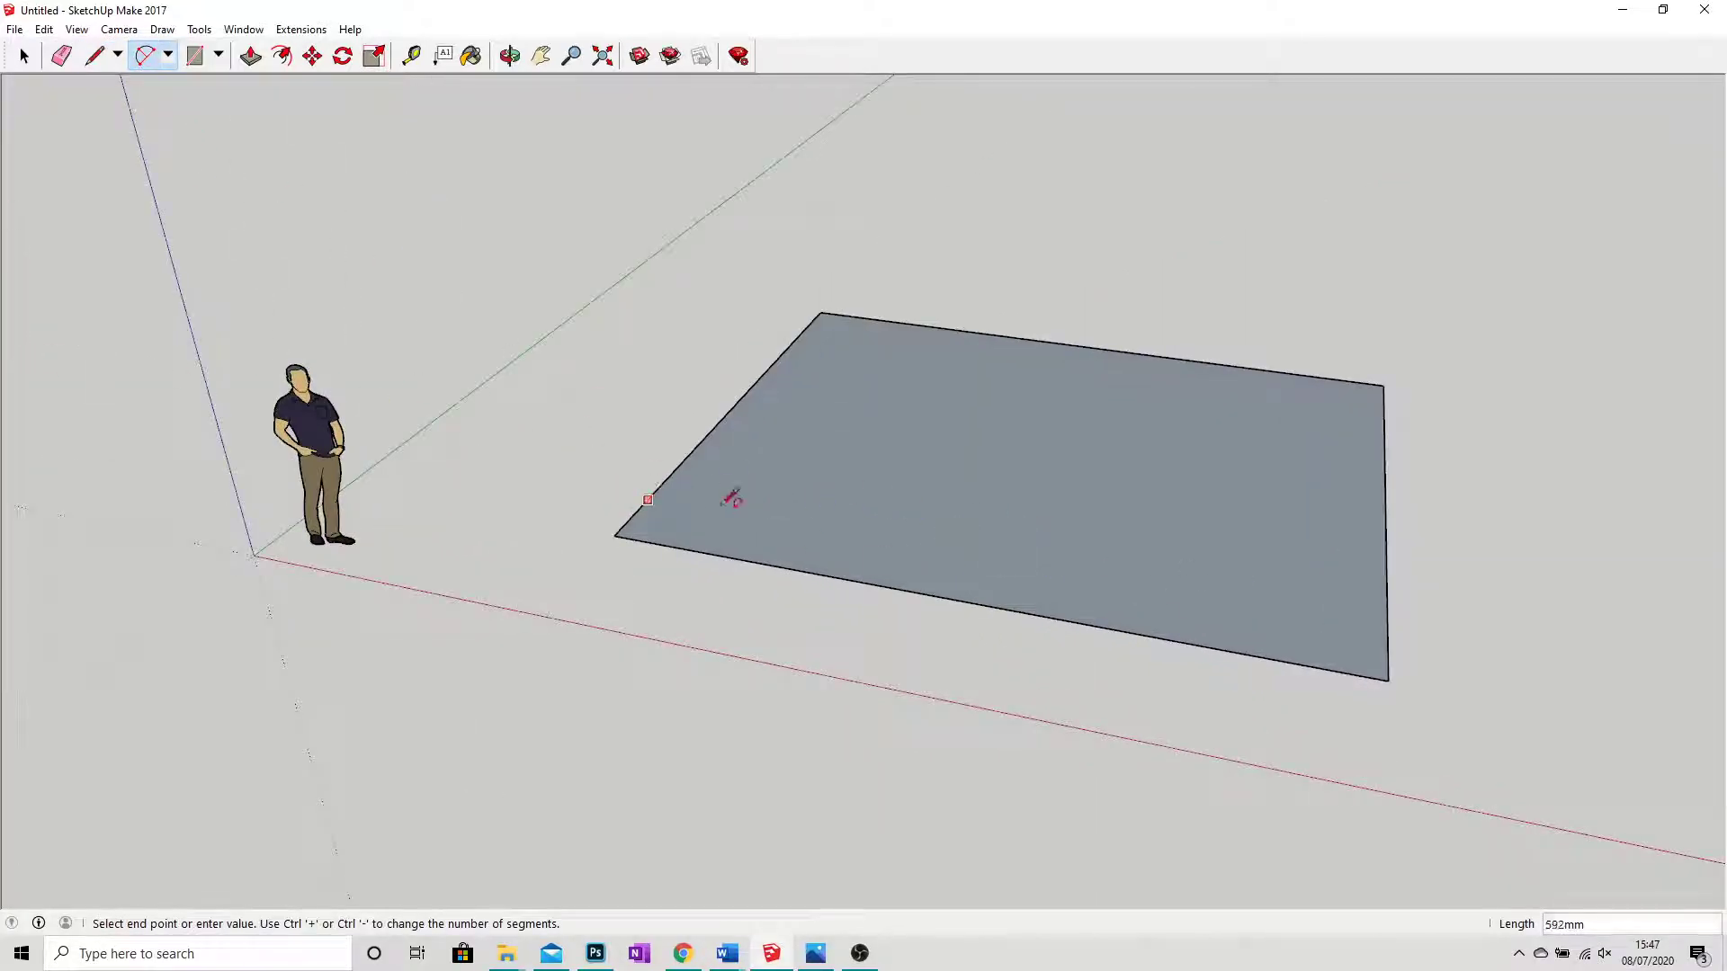
left_click(1010, 389)
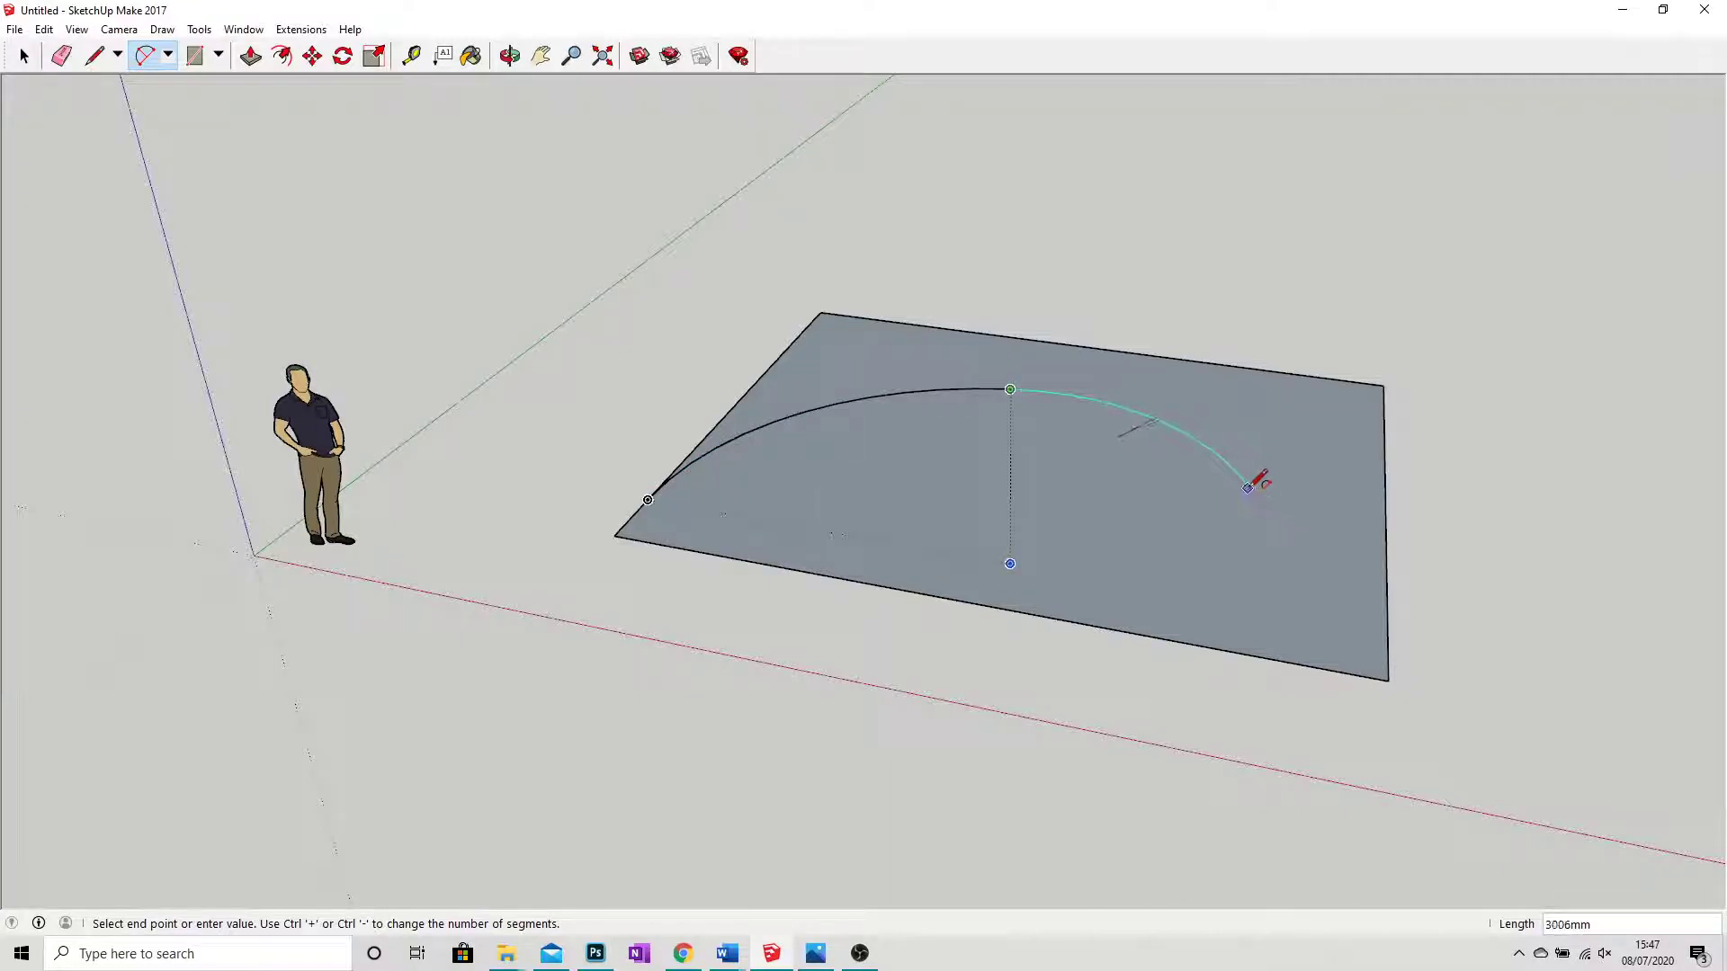
left_click(1248, 487)
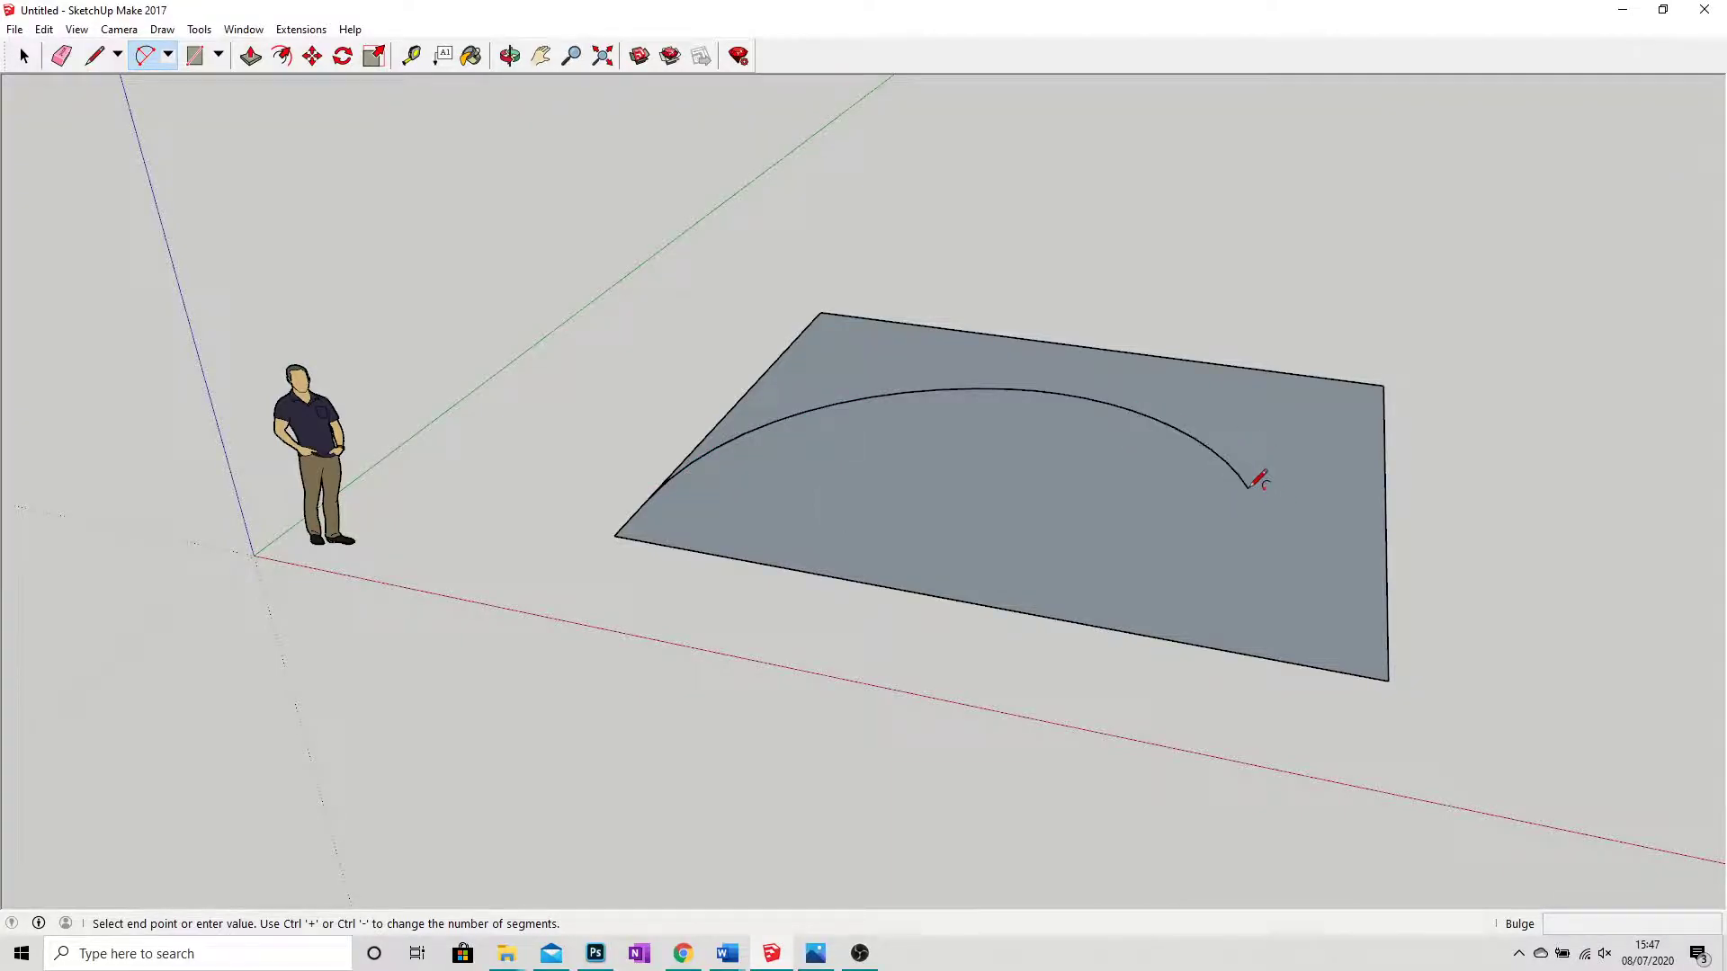
left_click(1387, 593)
key("space")
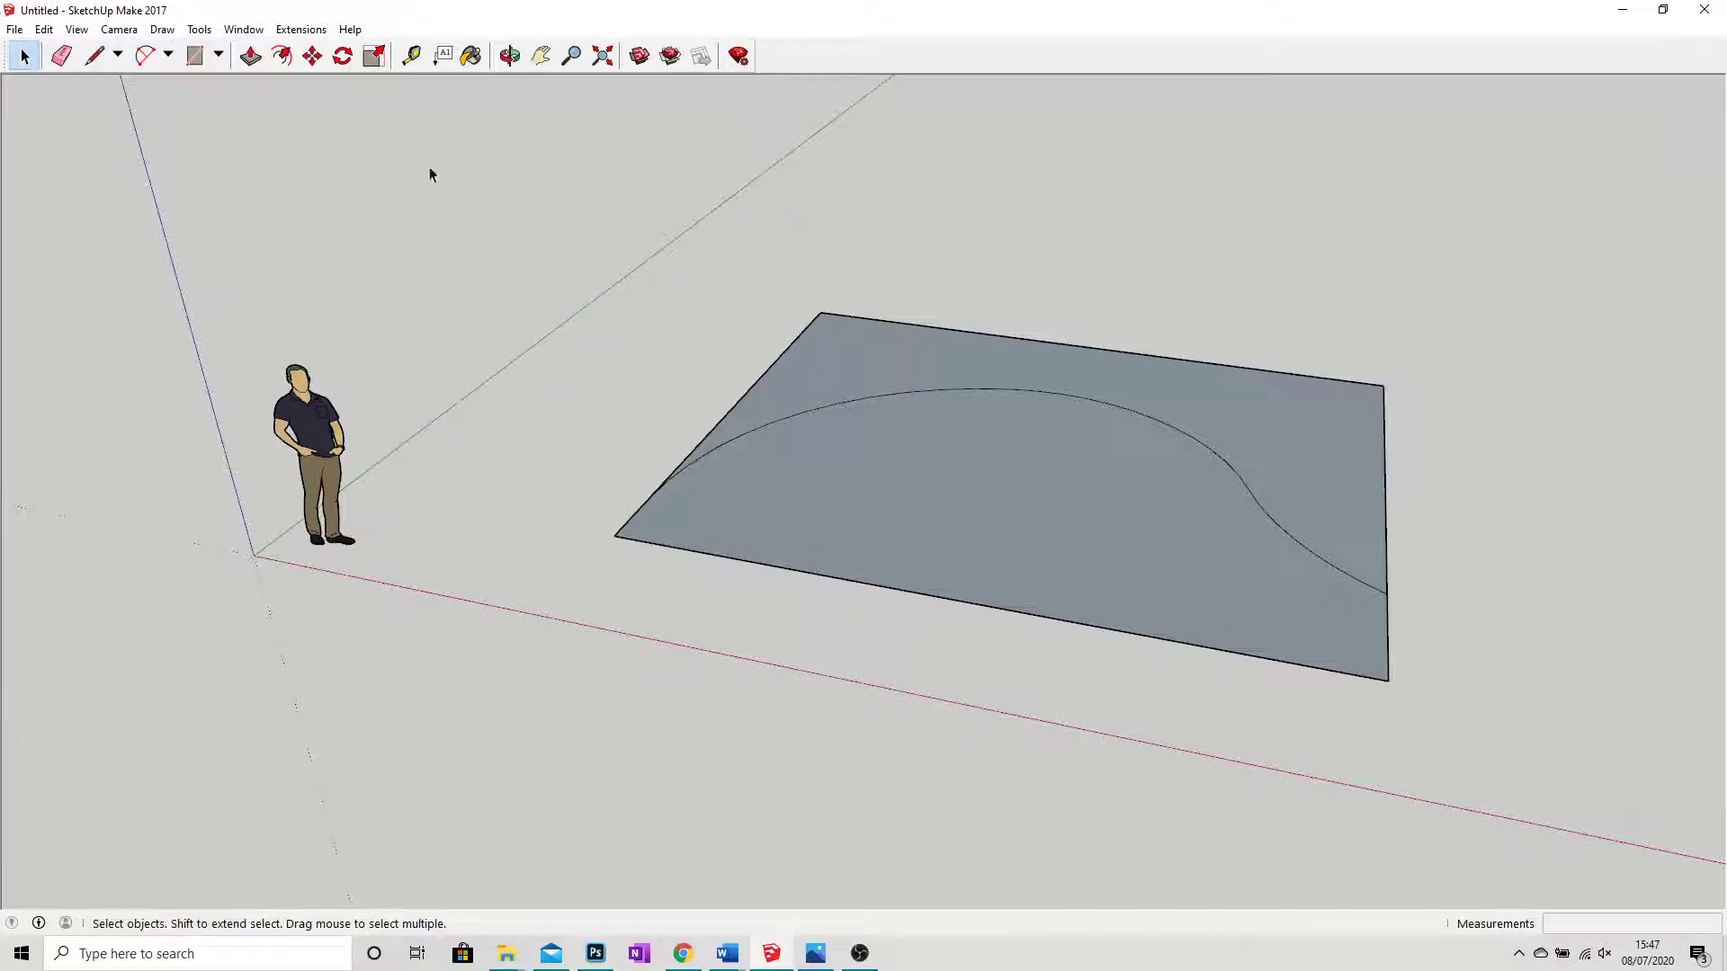
left_click(1228, 611)
key("Delete")
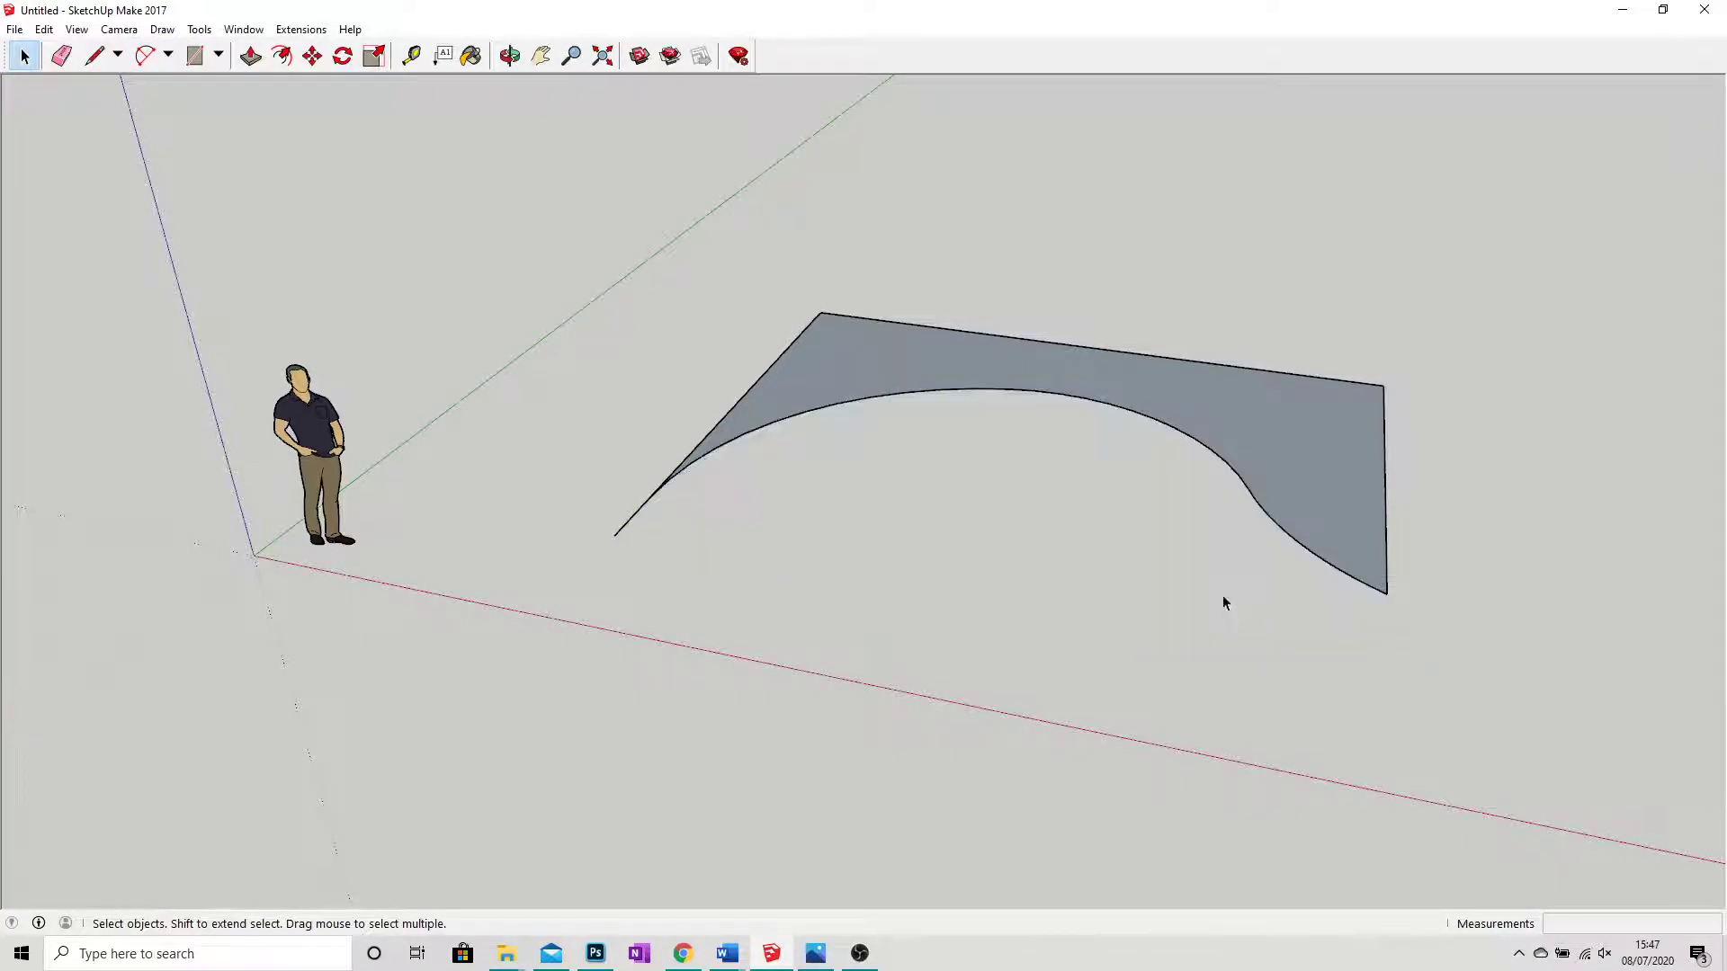
Push/Pull the curved face upward into a tall curved wall.
left_click(251, 56)
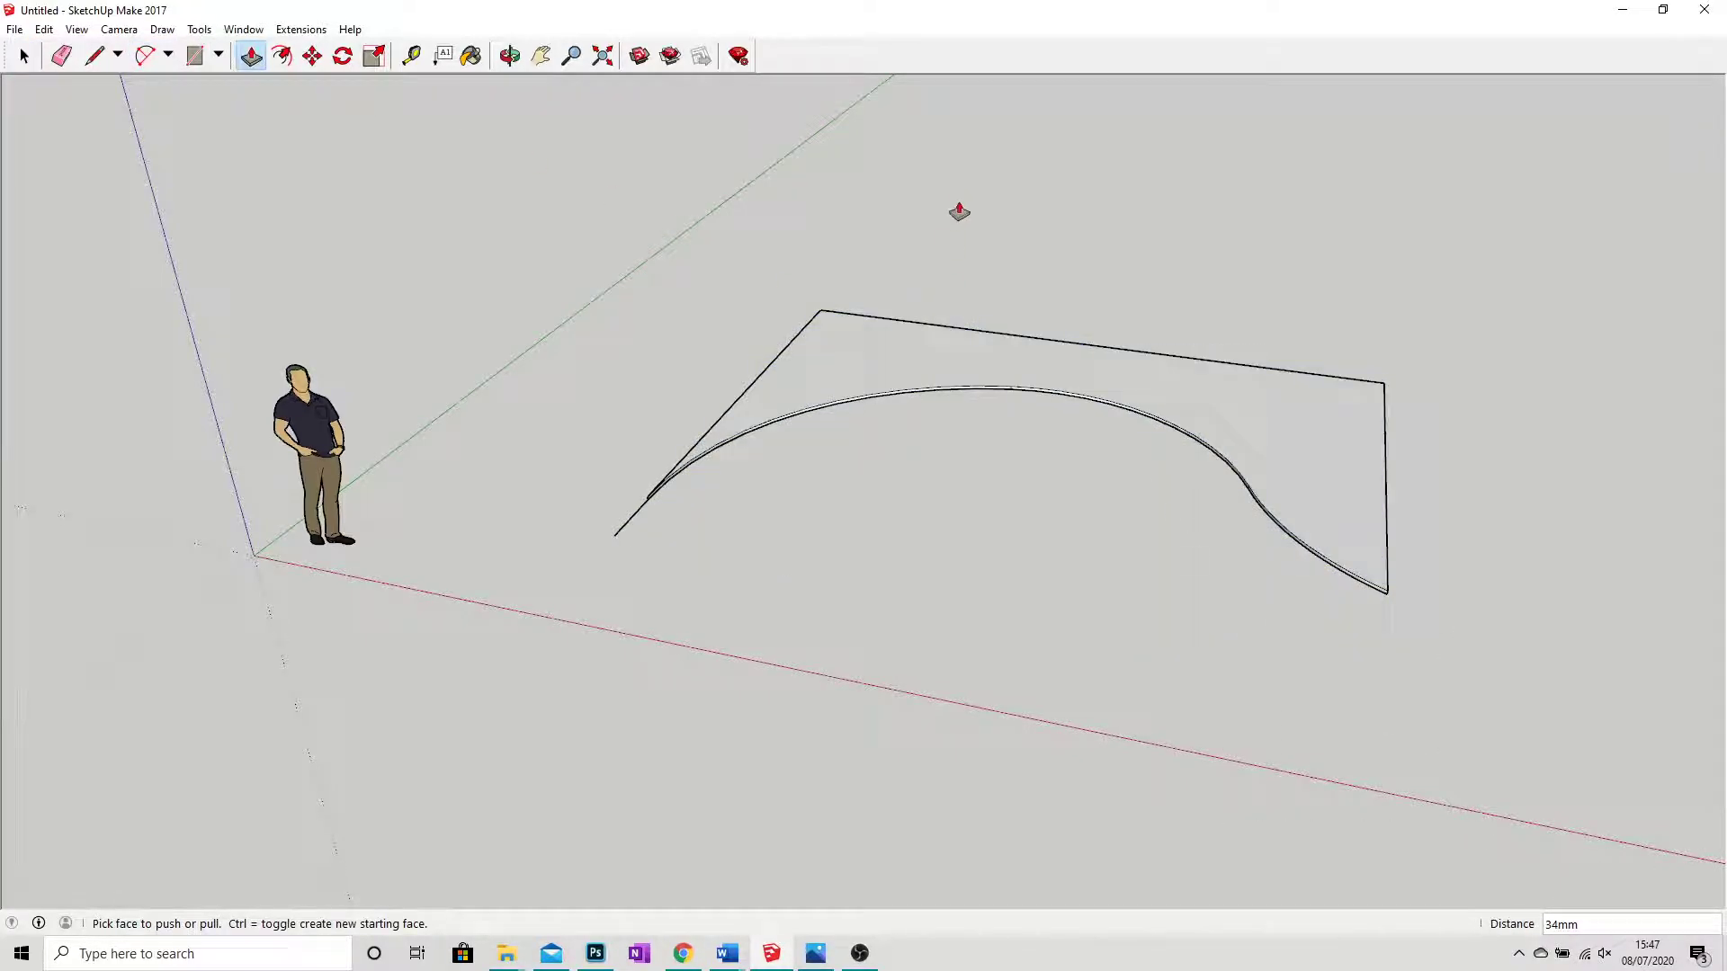
scroll(849, 467, "down", 2)
scroll(859, 486, "down", 1)
left_click(900, 376)
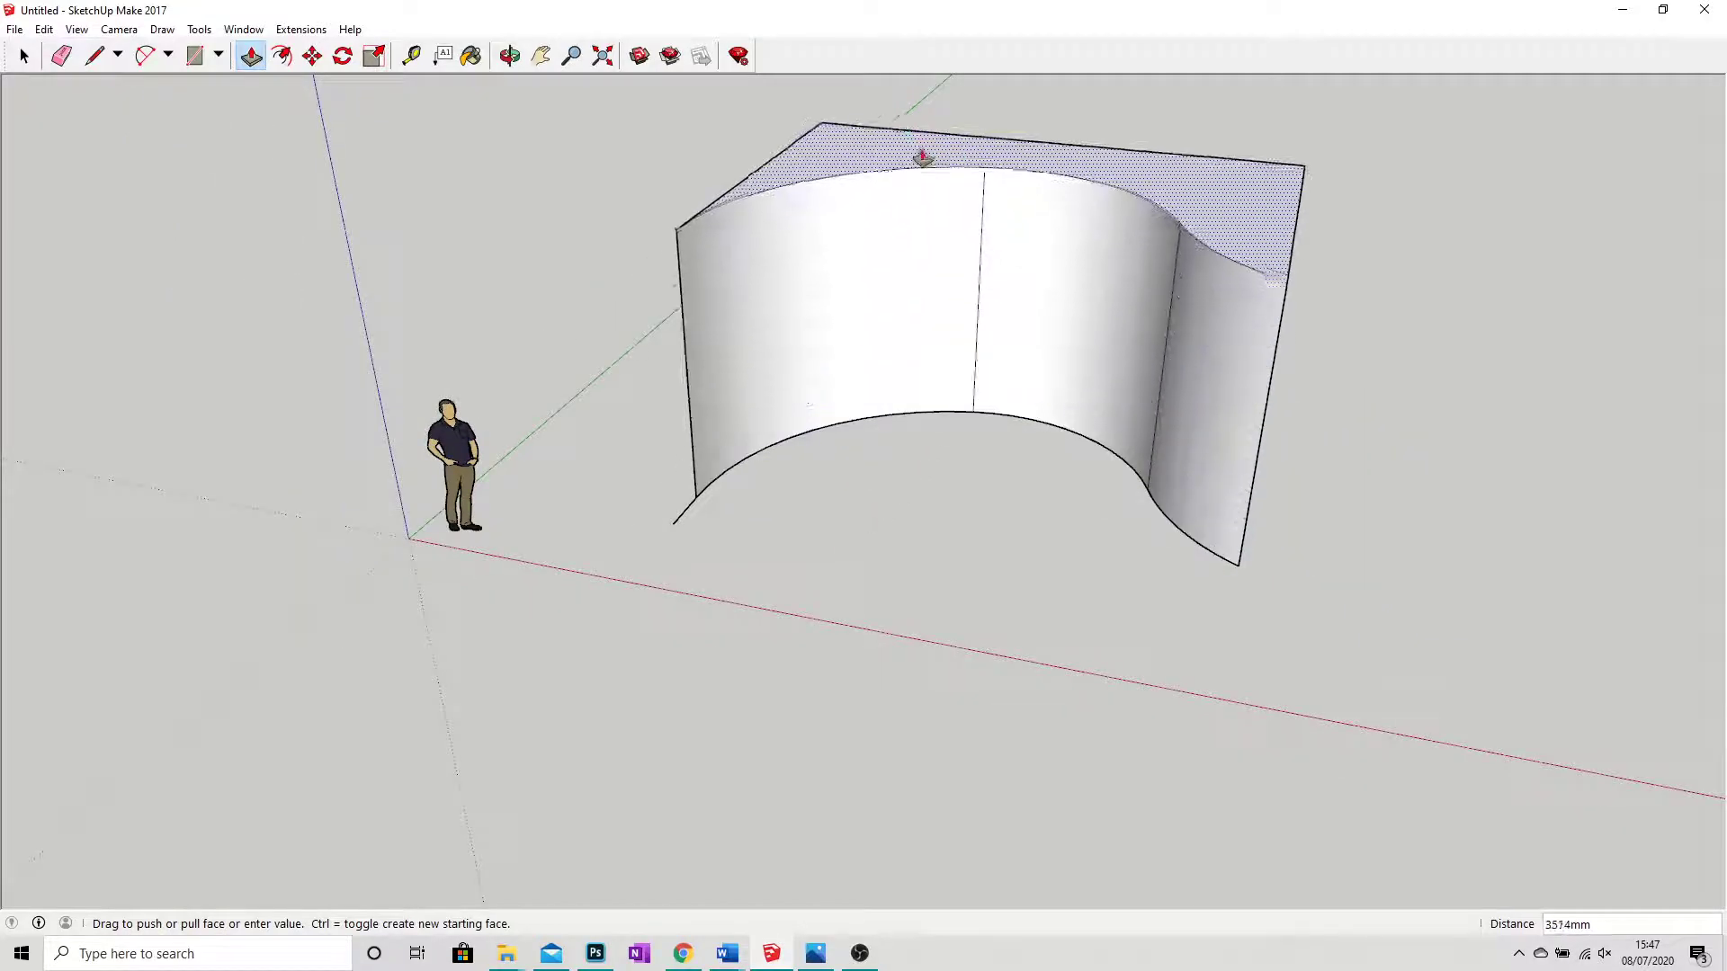
left_click(926, 155)
scroll(1164, 212, "up", 3)
scroll(990, 270, "up", 2)
key("space")
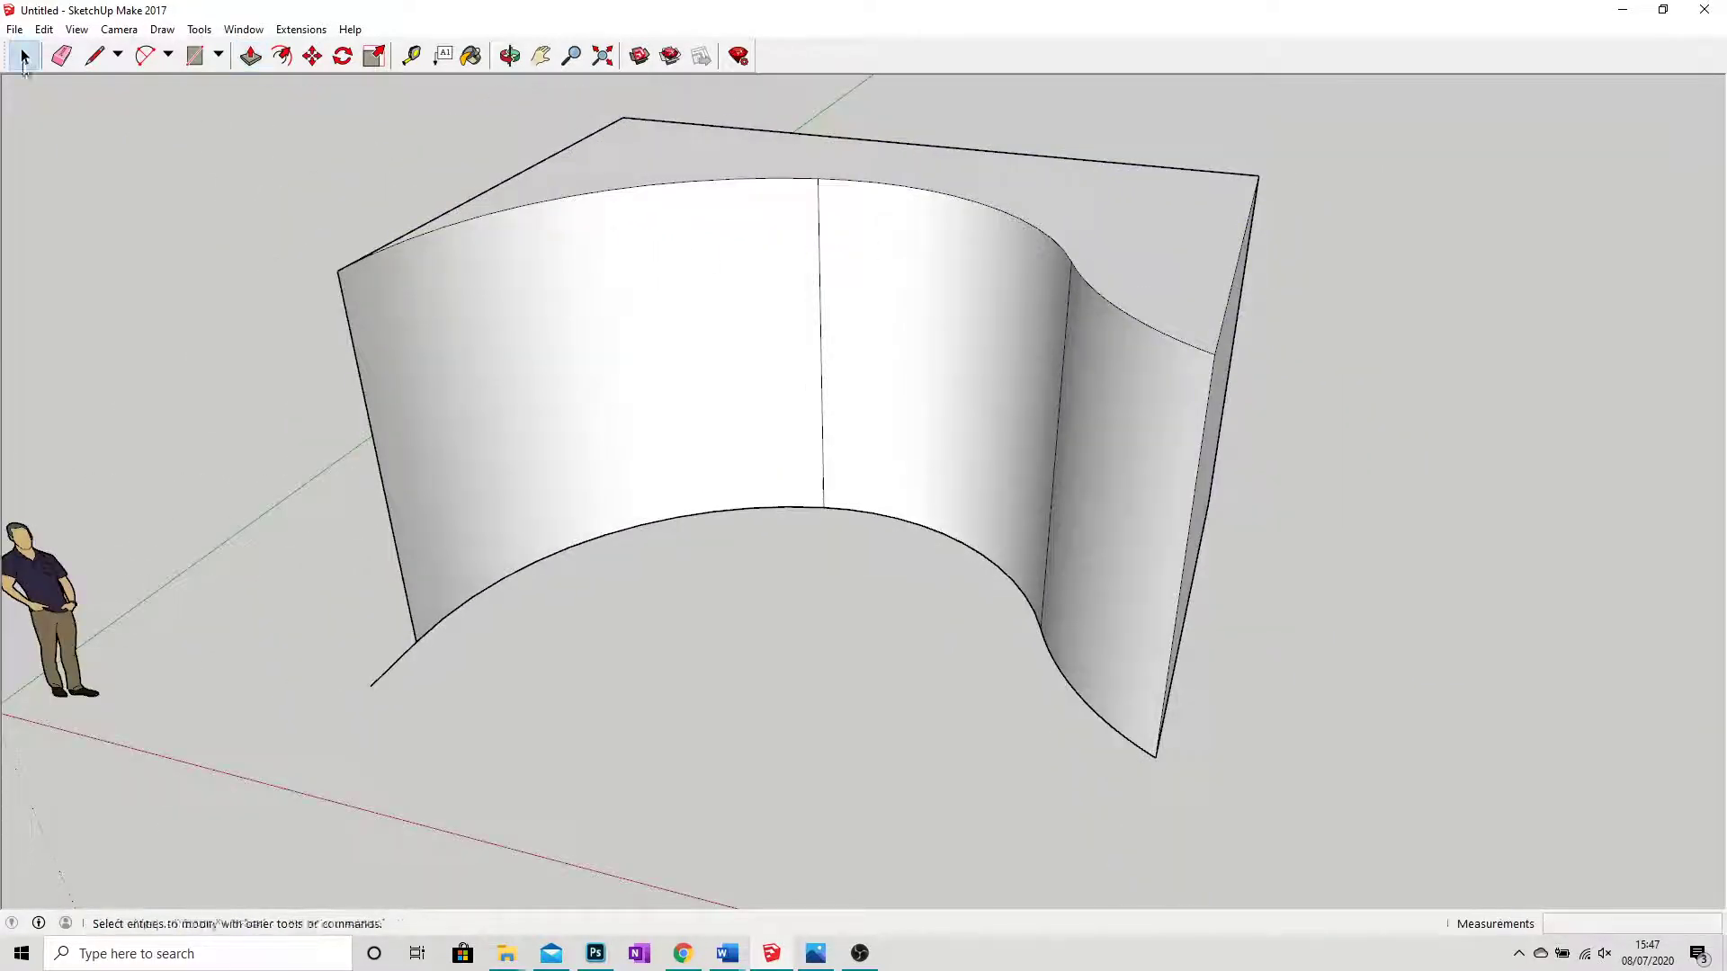
Orbit around the curved wall to inspect its inner side and top.
left_click_drag(444, 758, 314, 665)
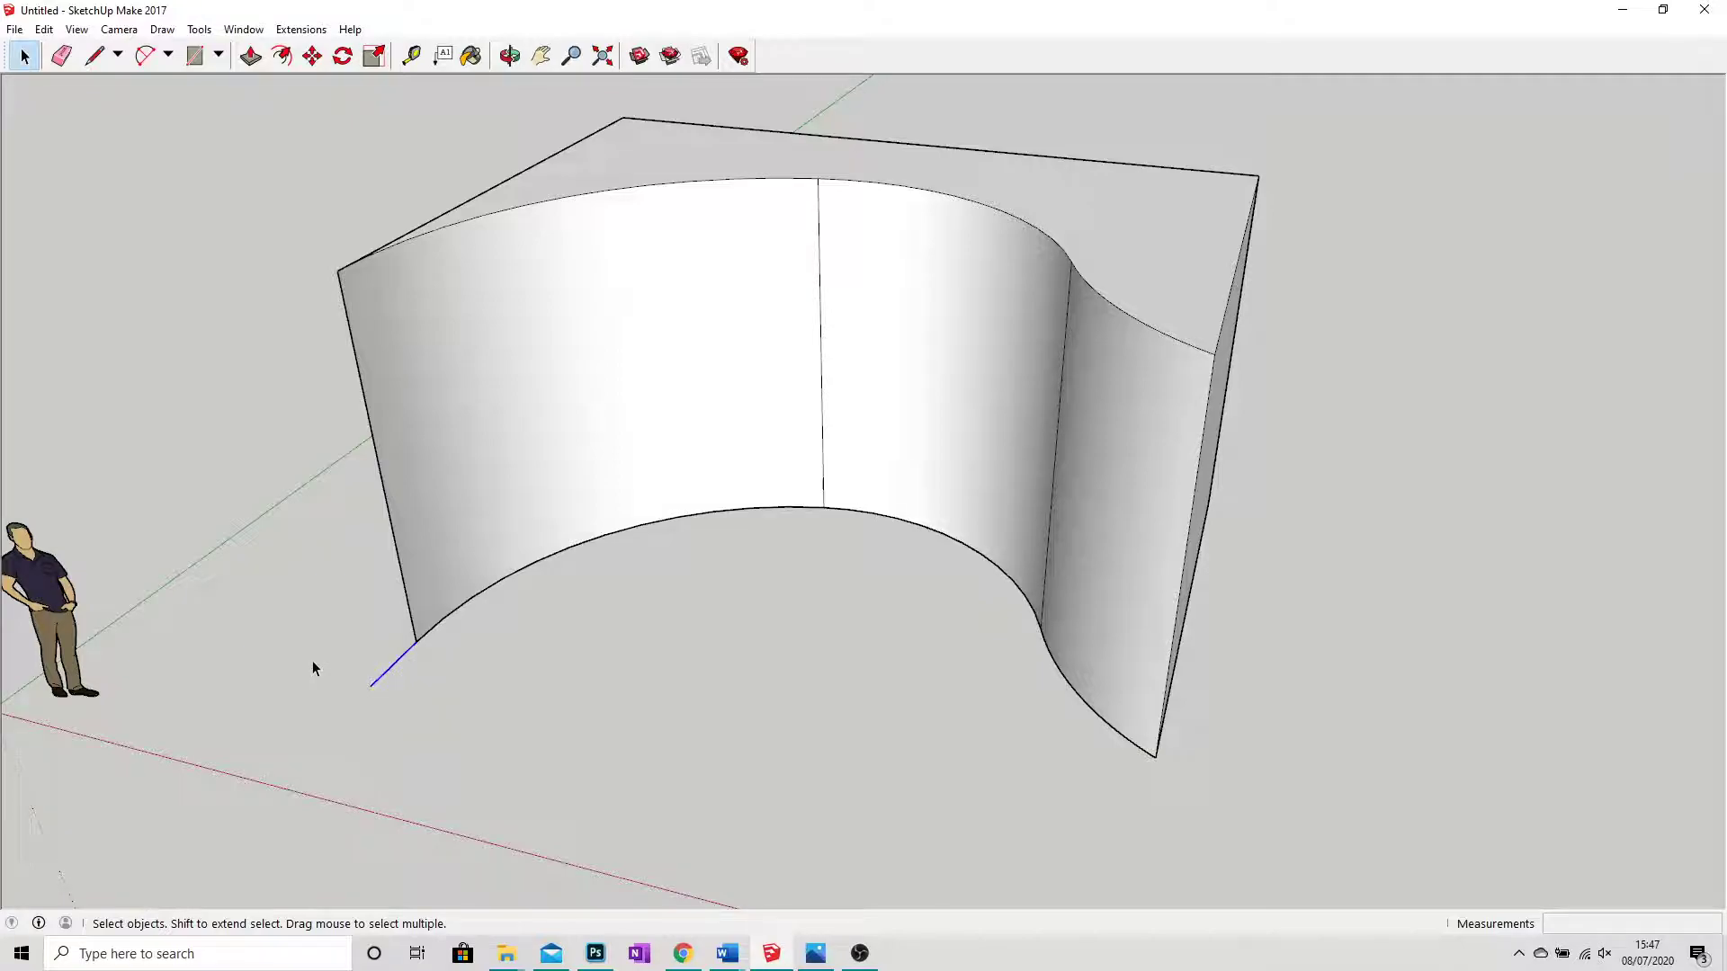
mouse_move(790, 355)
middle_mouse_down()
mouse_move(1011, 297)
mouse_move(822, 331)
mouse_move(925, 297)
mouse_move(791, 289)
mouse_move(730, 335)
middle_mouse_up()
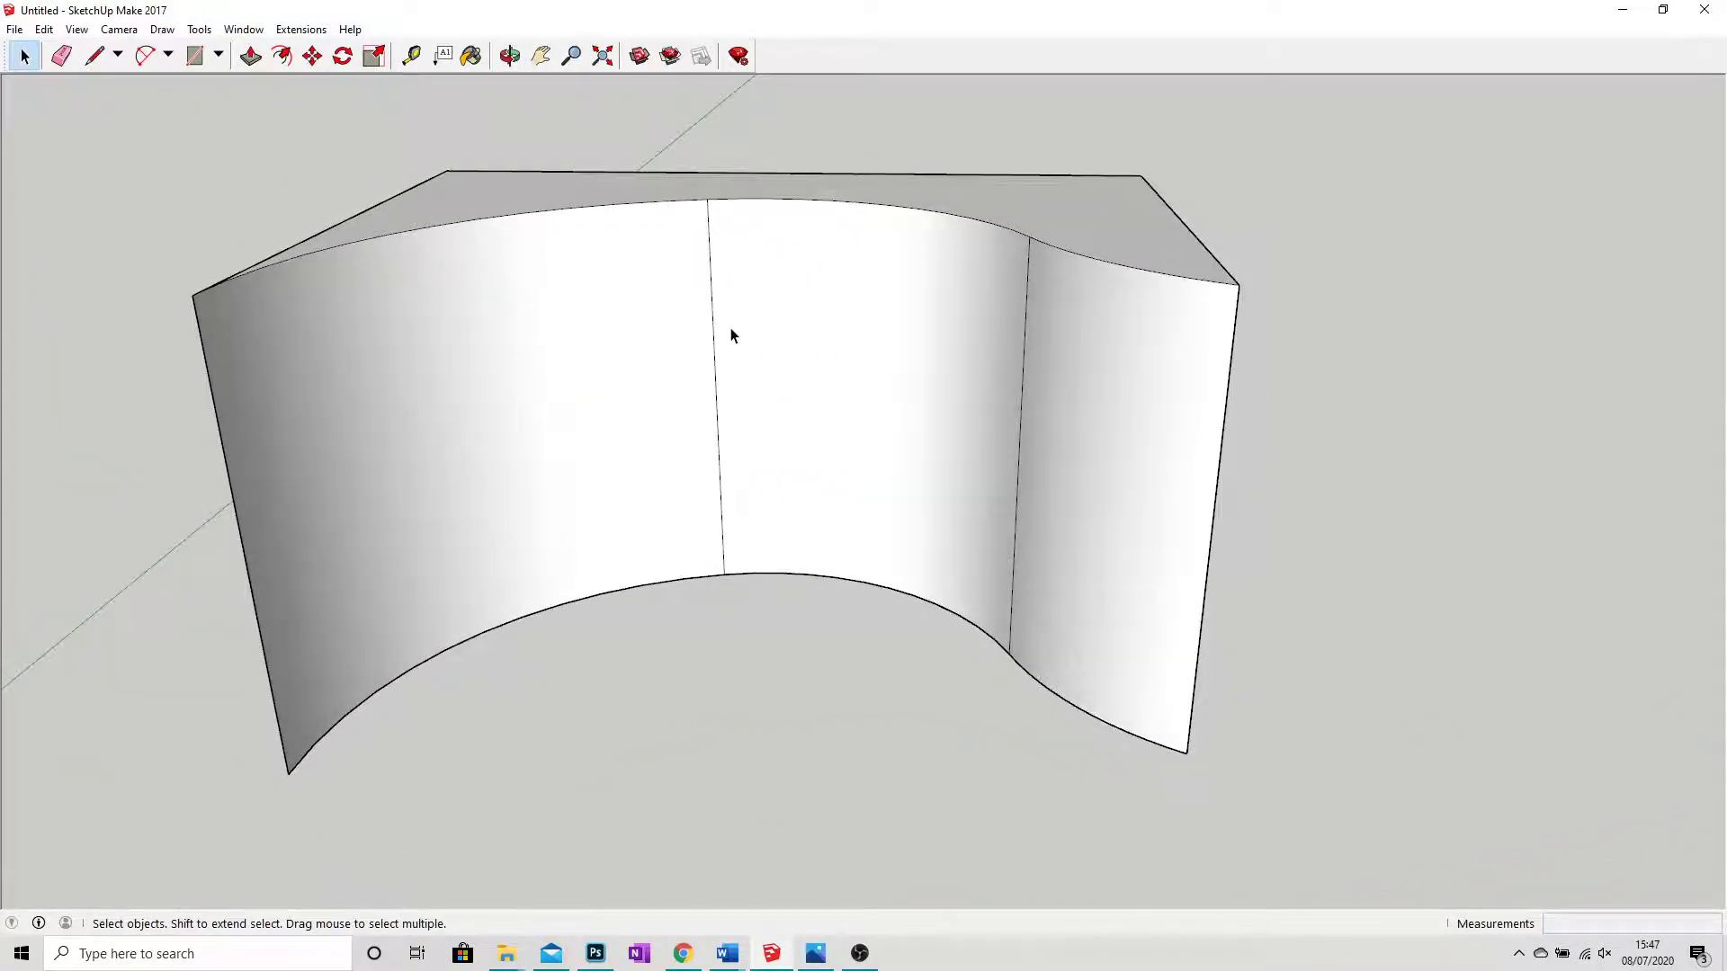
mouse_move(816, 255)
middle_mouse_down()
mouse_move(1017, 351)
mouse_move(1006, 420)
middle_mouse_up()
mouse_move(884, 387)
middle_mouse_down()
mouse_move(1018, 366)
mouse_move(725, 447)
middle_mouse_up()
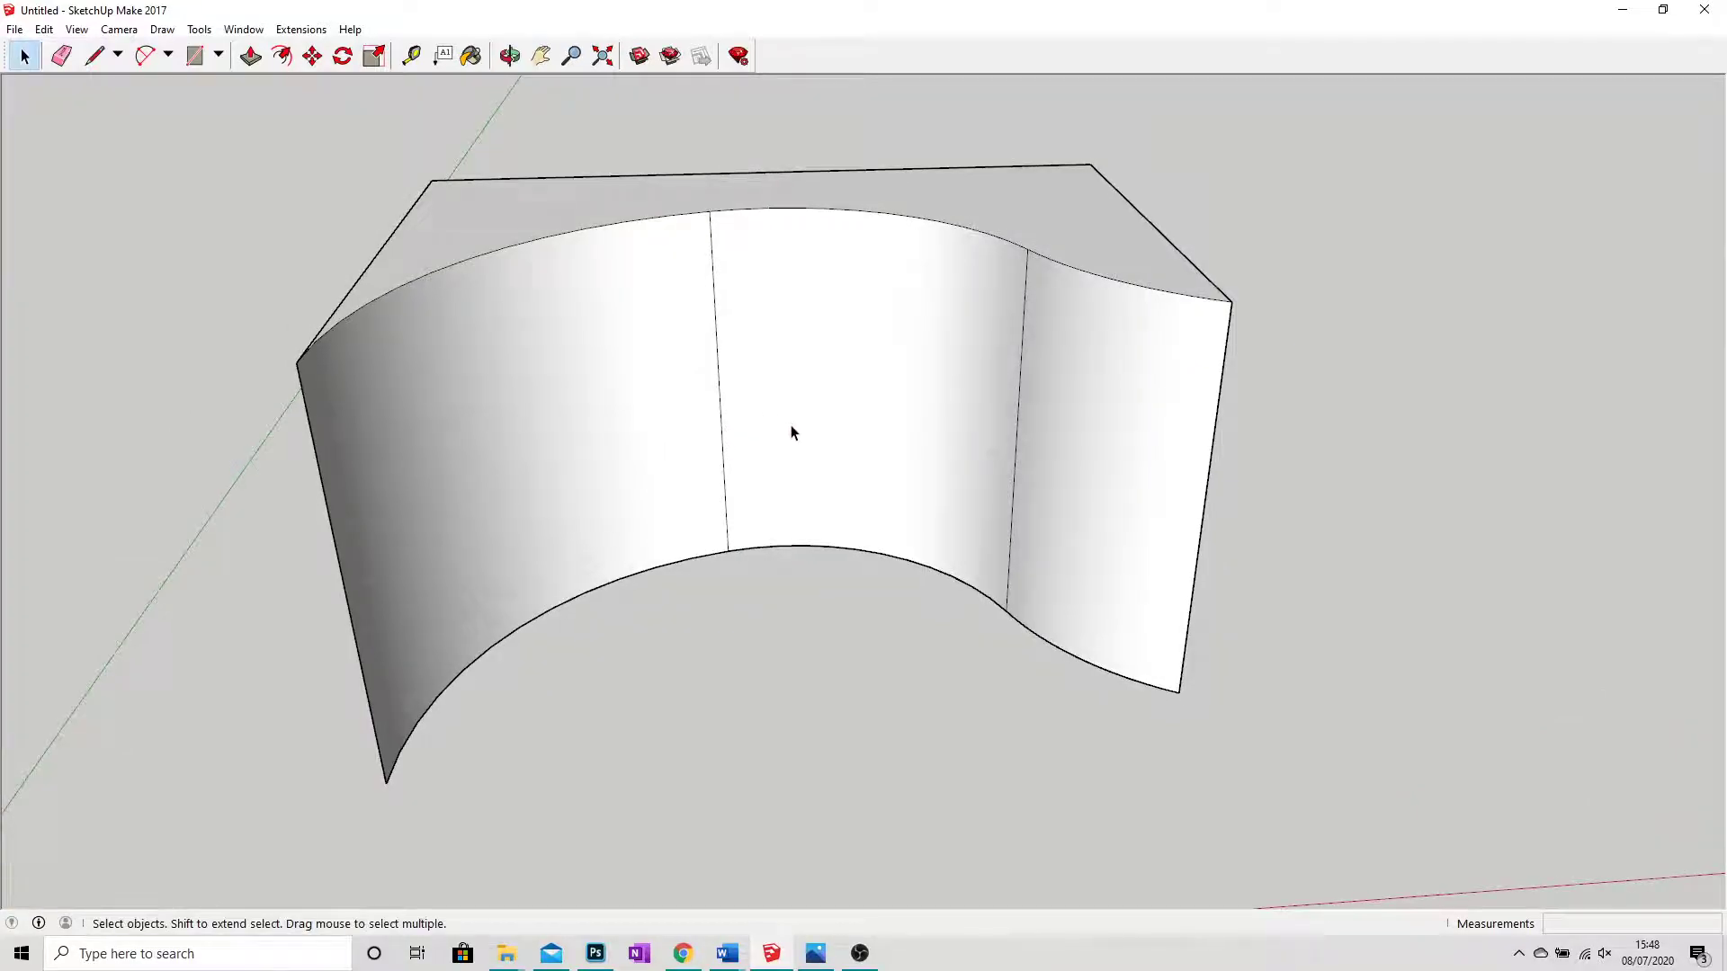
mouse_move(803, 370)
middle_mouse_down()
mouse_move(791, 447)
mouse_move(725, 350)
middle_mouse_up()
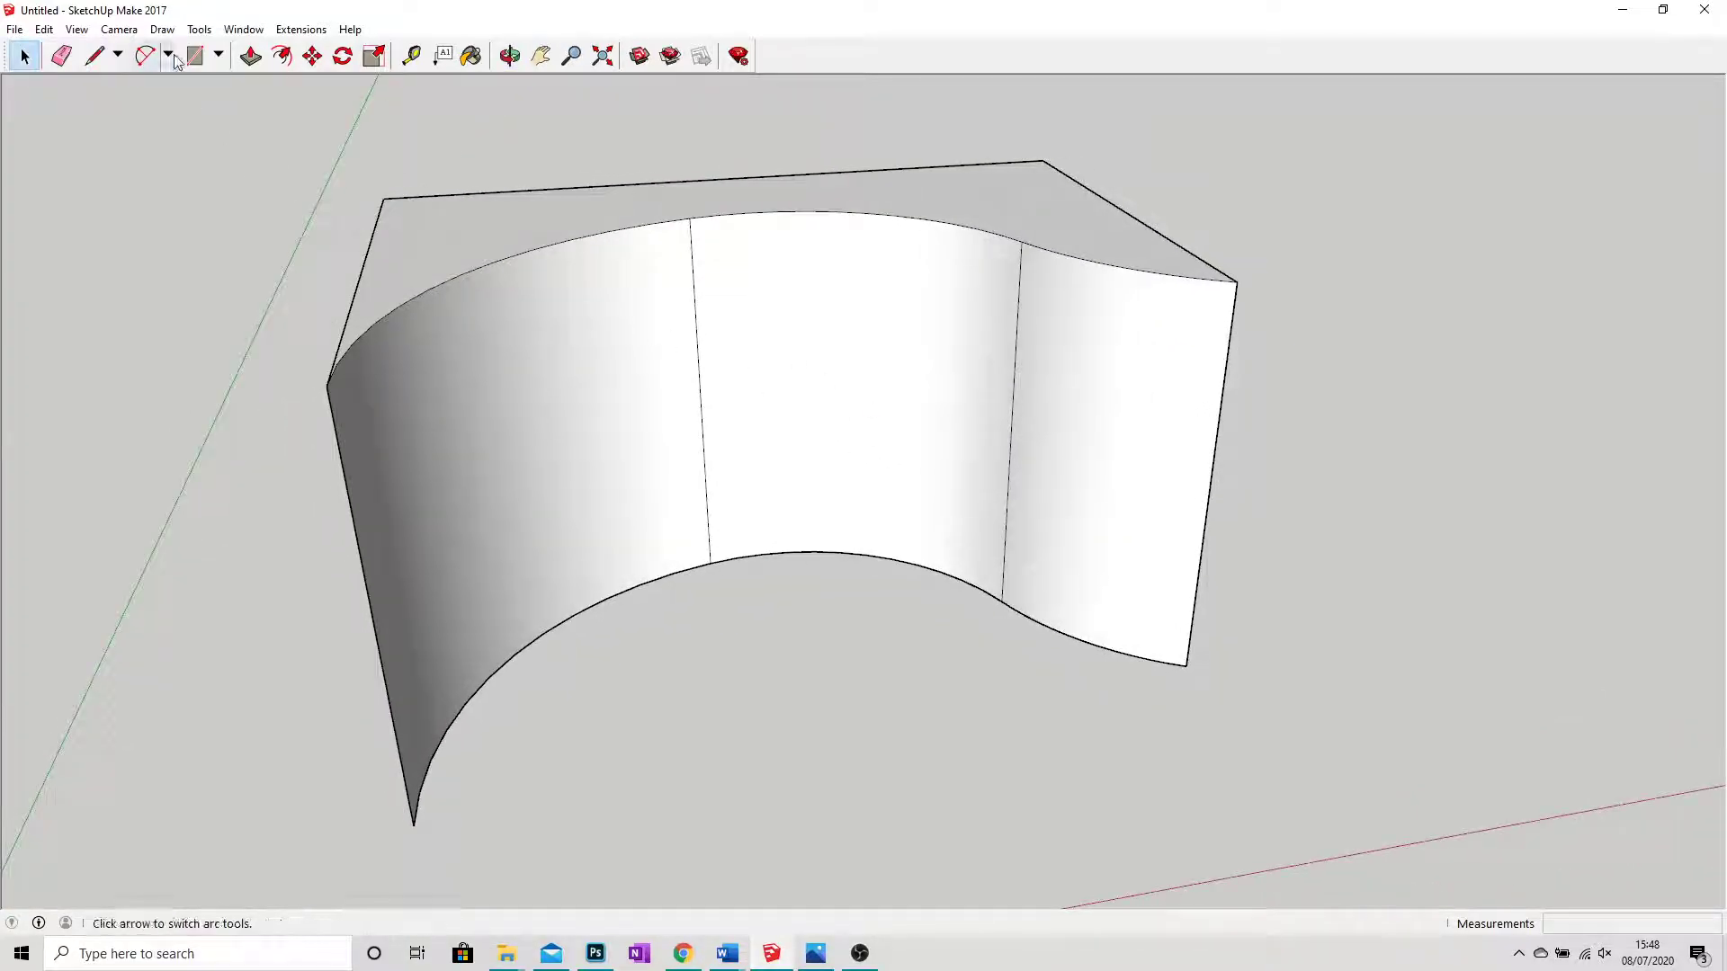
key("r")
left_click(730, 312)
left_click(853, 439)
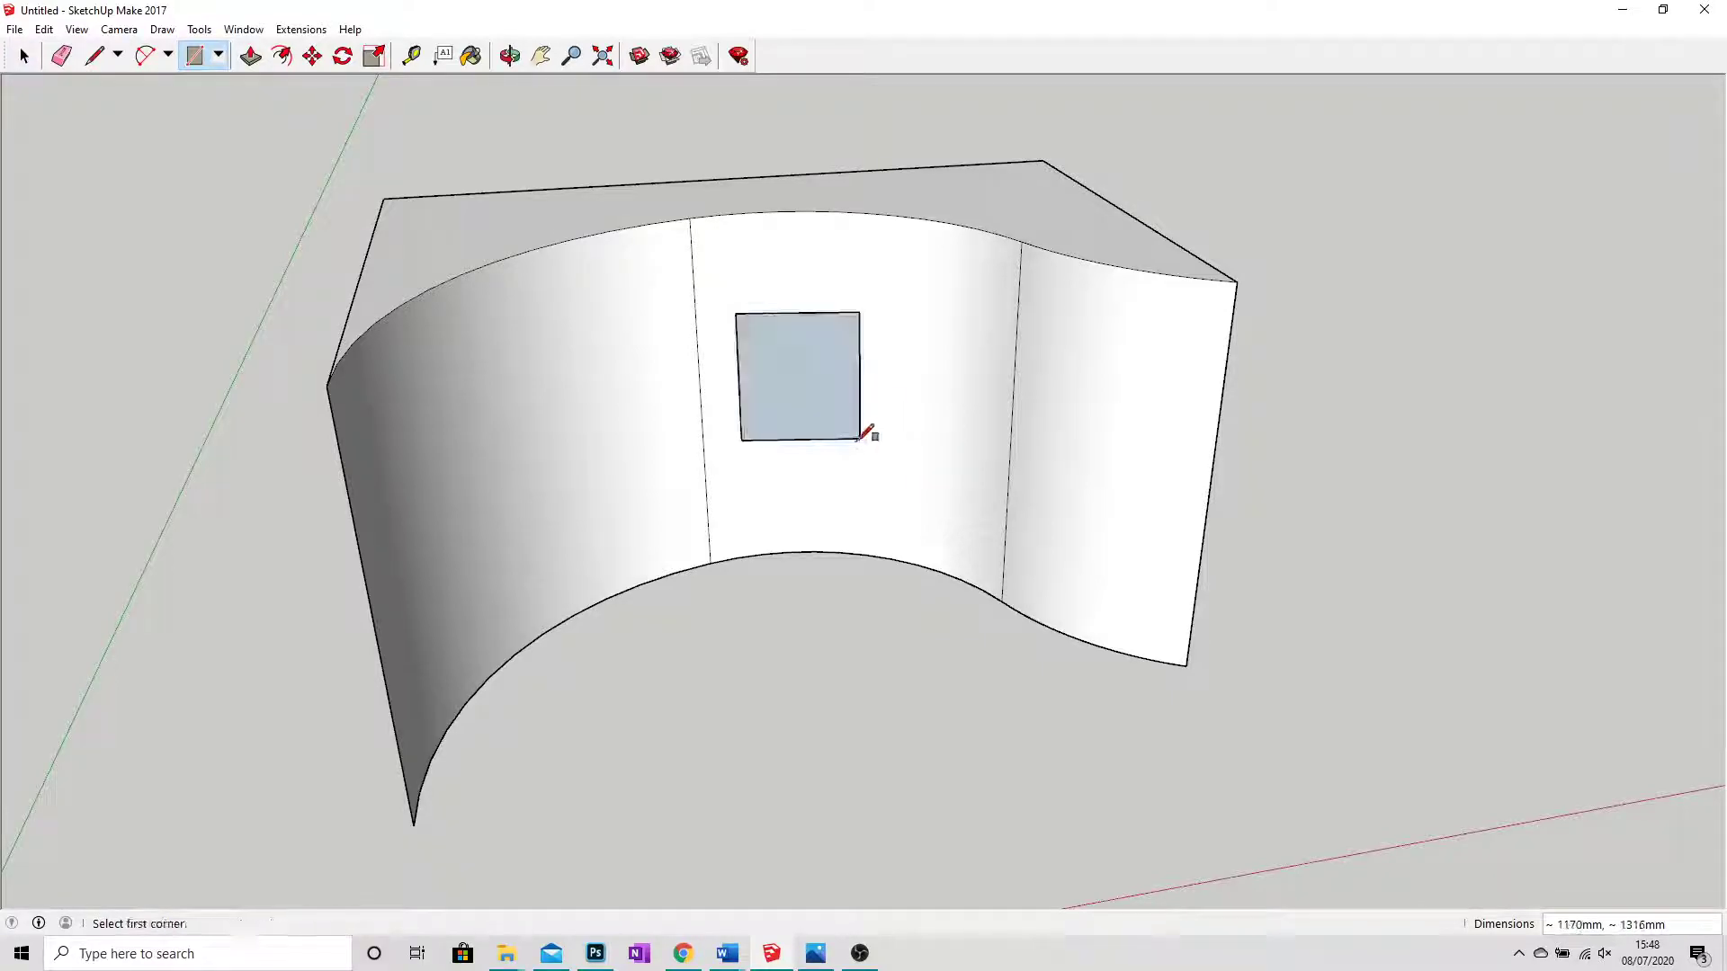
mouse_move(854, 439)
middle_mouse_down()
mouse_move(879, 496)
mouse_move(1113, 567)
middle_mouse_up()
scroll(813, 358, "up", 5)
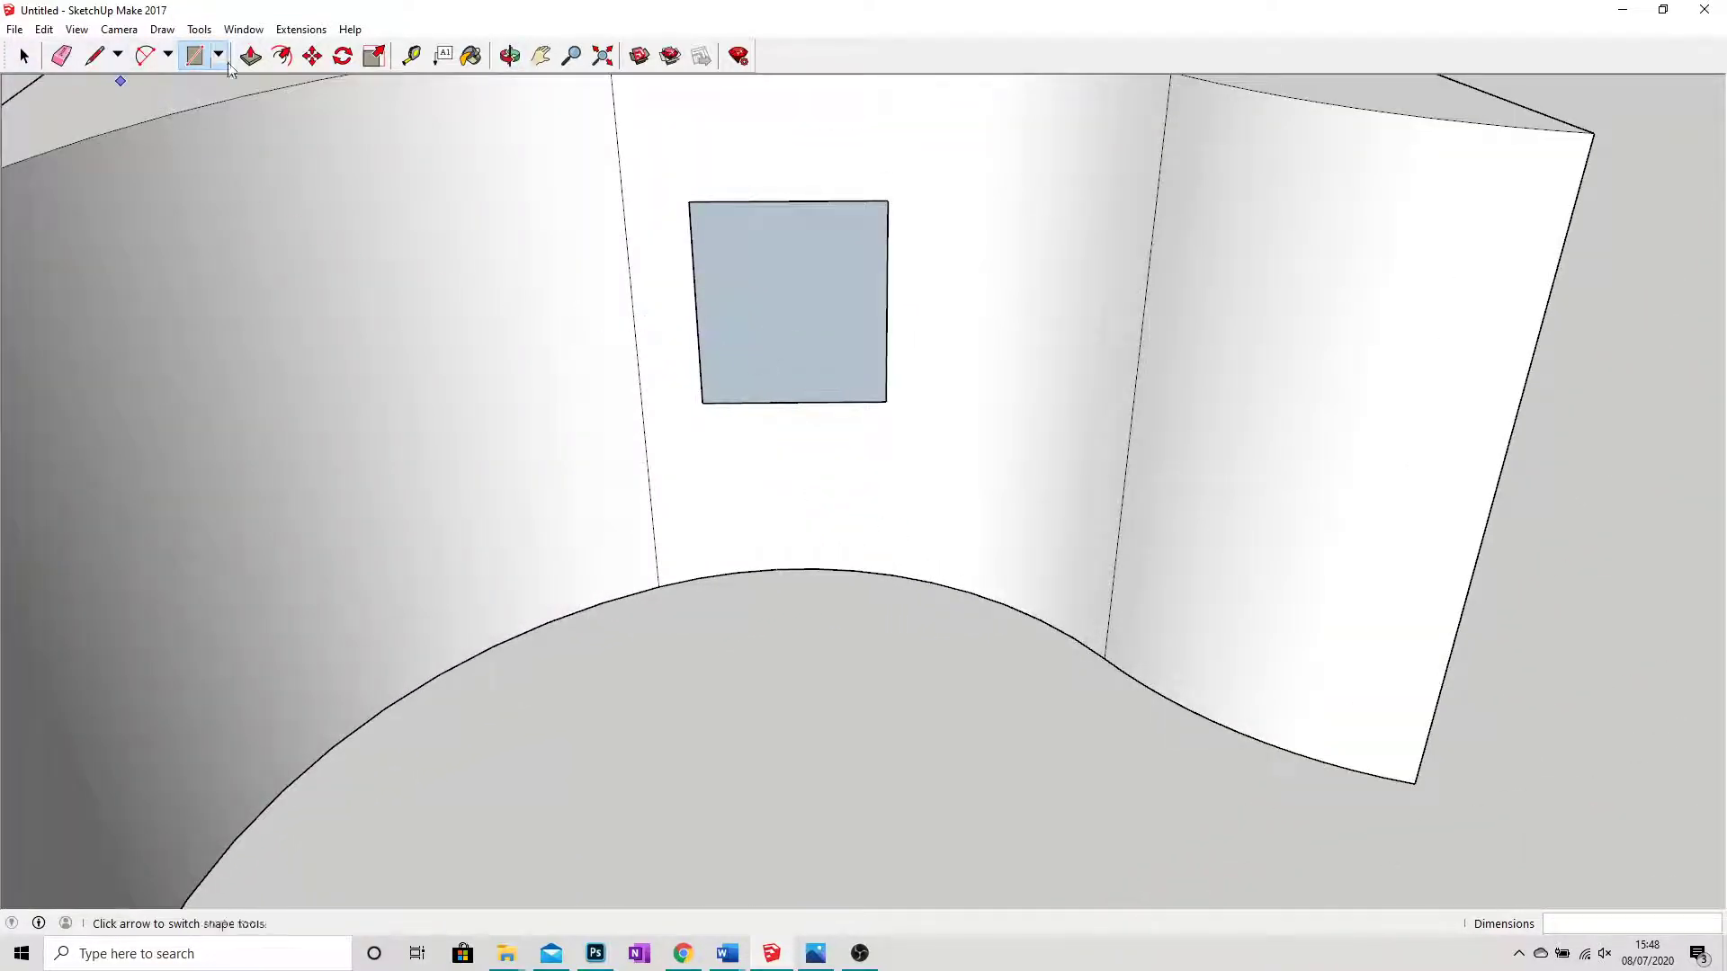
key("p")
scroll(566, 401, "down", 3)
left_click(771, 327)
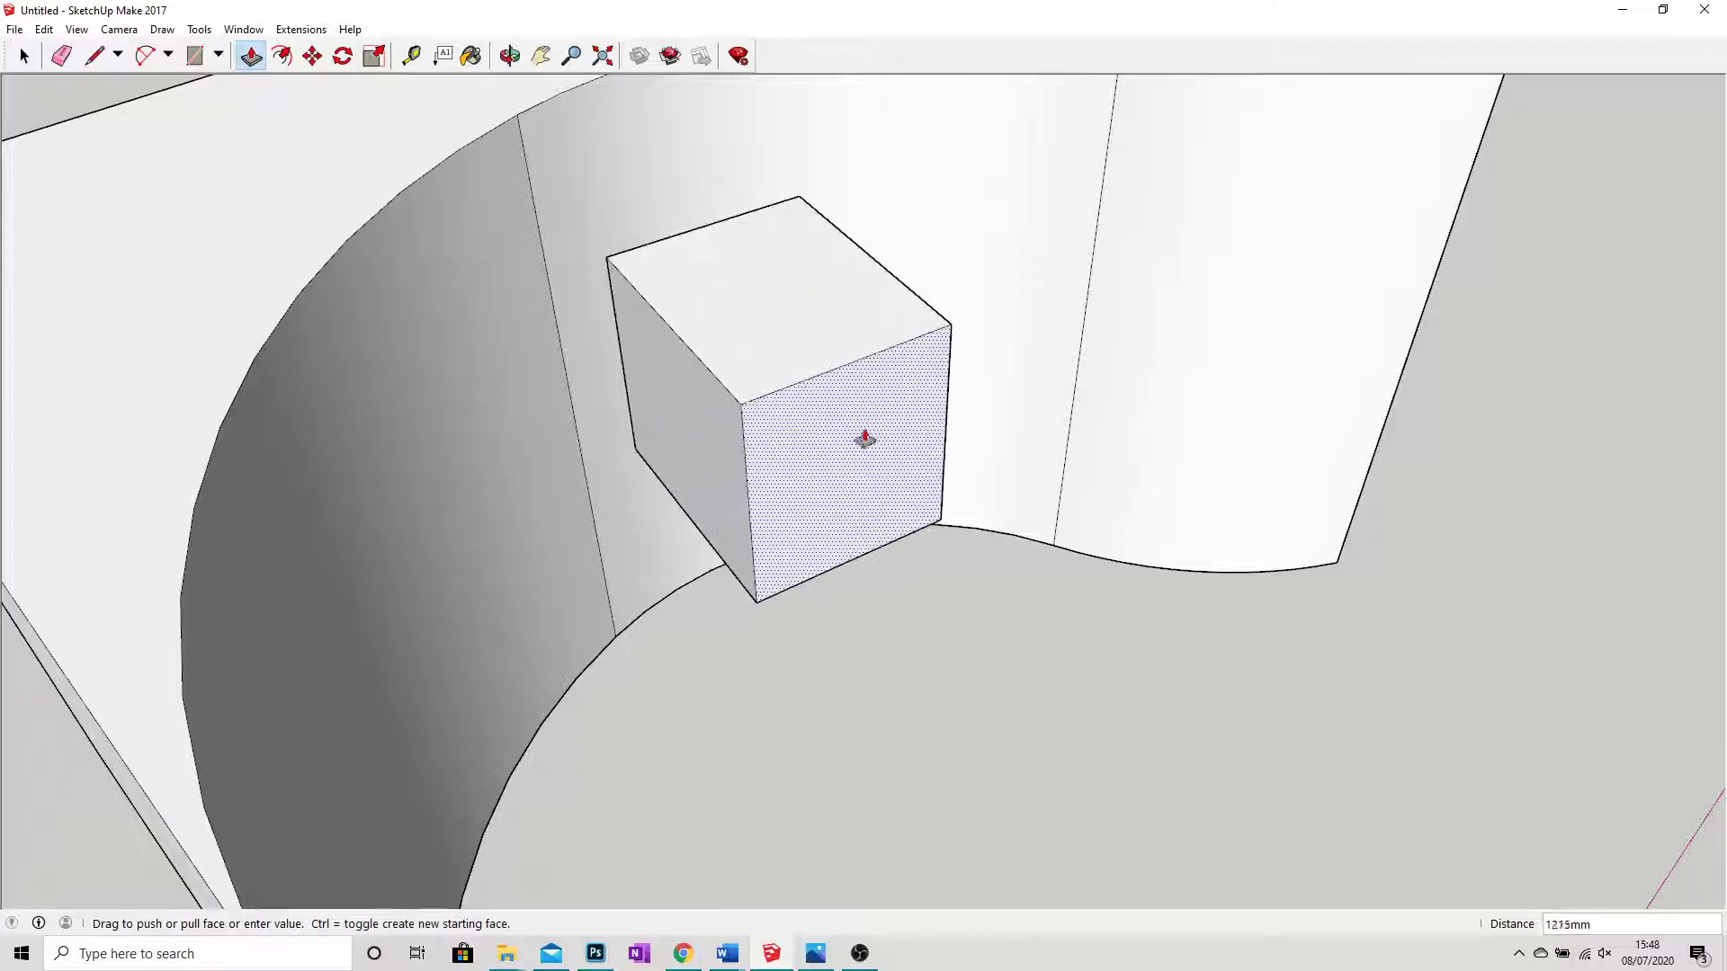
left_click(834, 421)
key("ctrl+z")
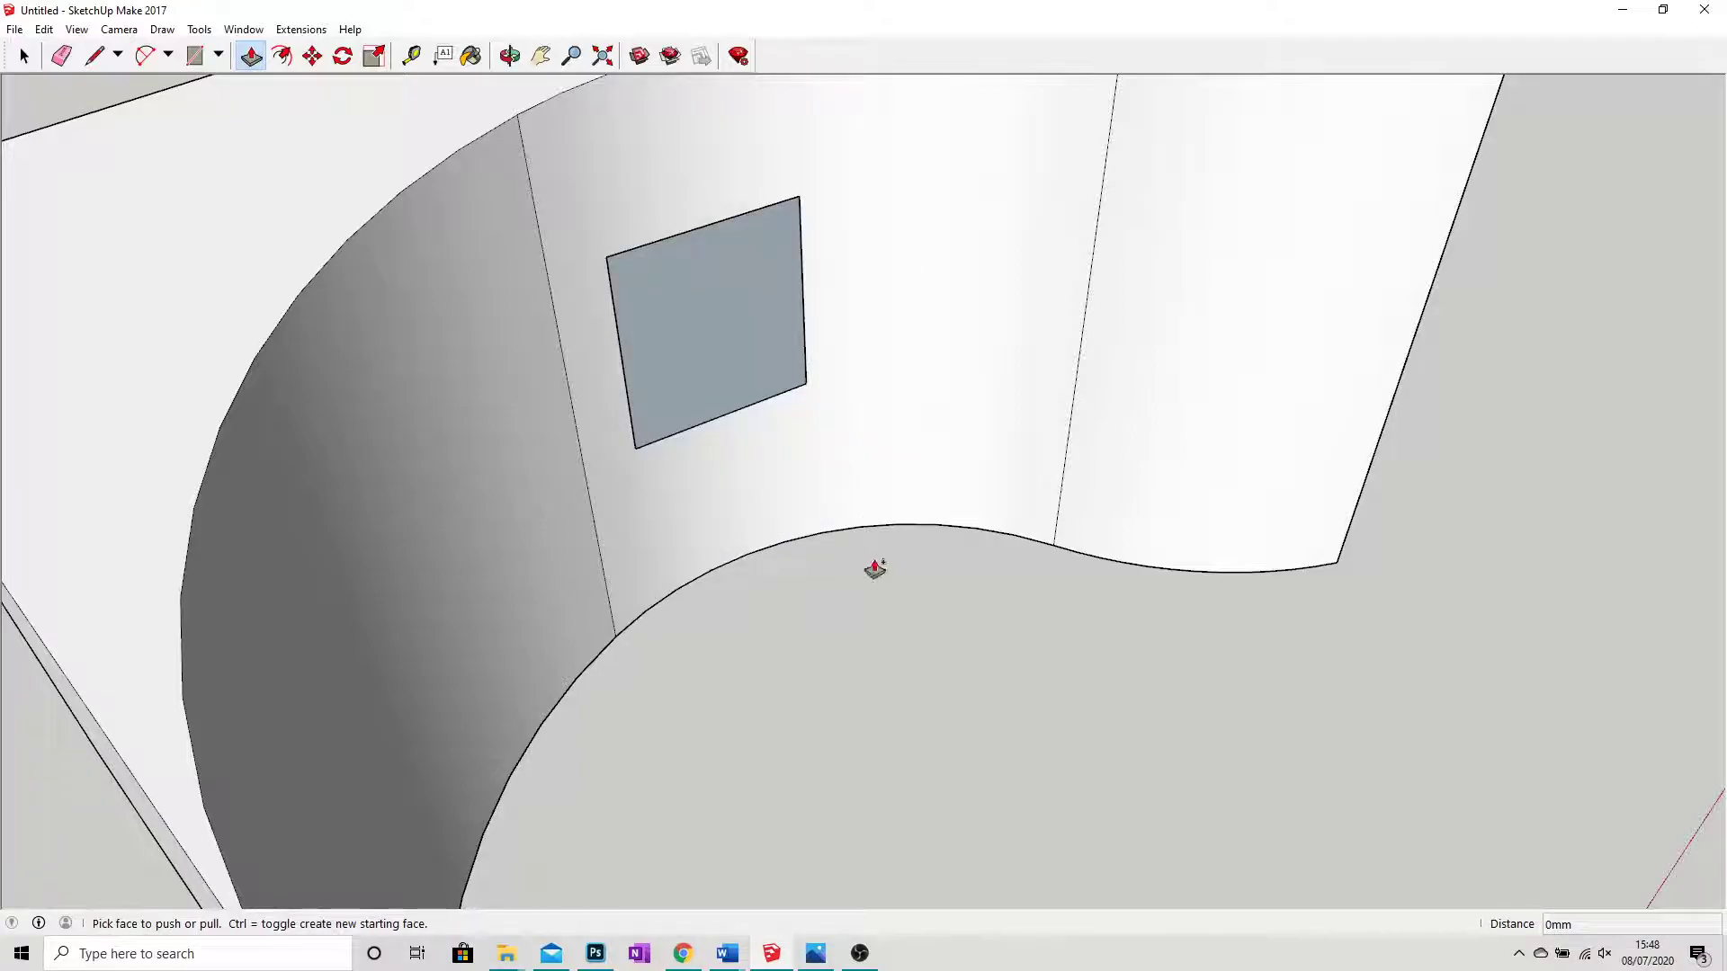
key("ctrl+z")
scroll(879, 592, "down", 10)
mouse_move(925, 598)
middle_mouse_down()
mouse_move(783, 579)
mouse_move(937, 644)
mouse_move(679, 578)
mouse_move(563, 570)
mouse_move(602, 590)
middle_mouse_up()
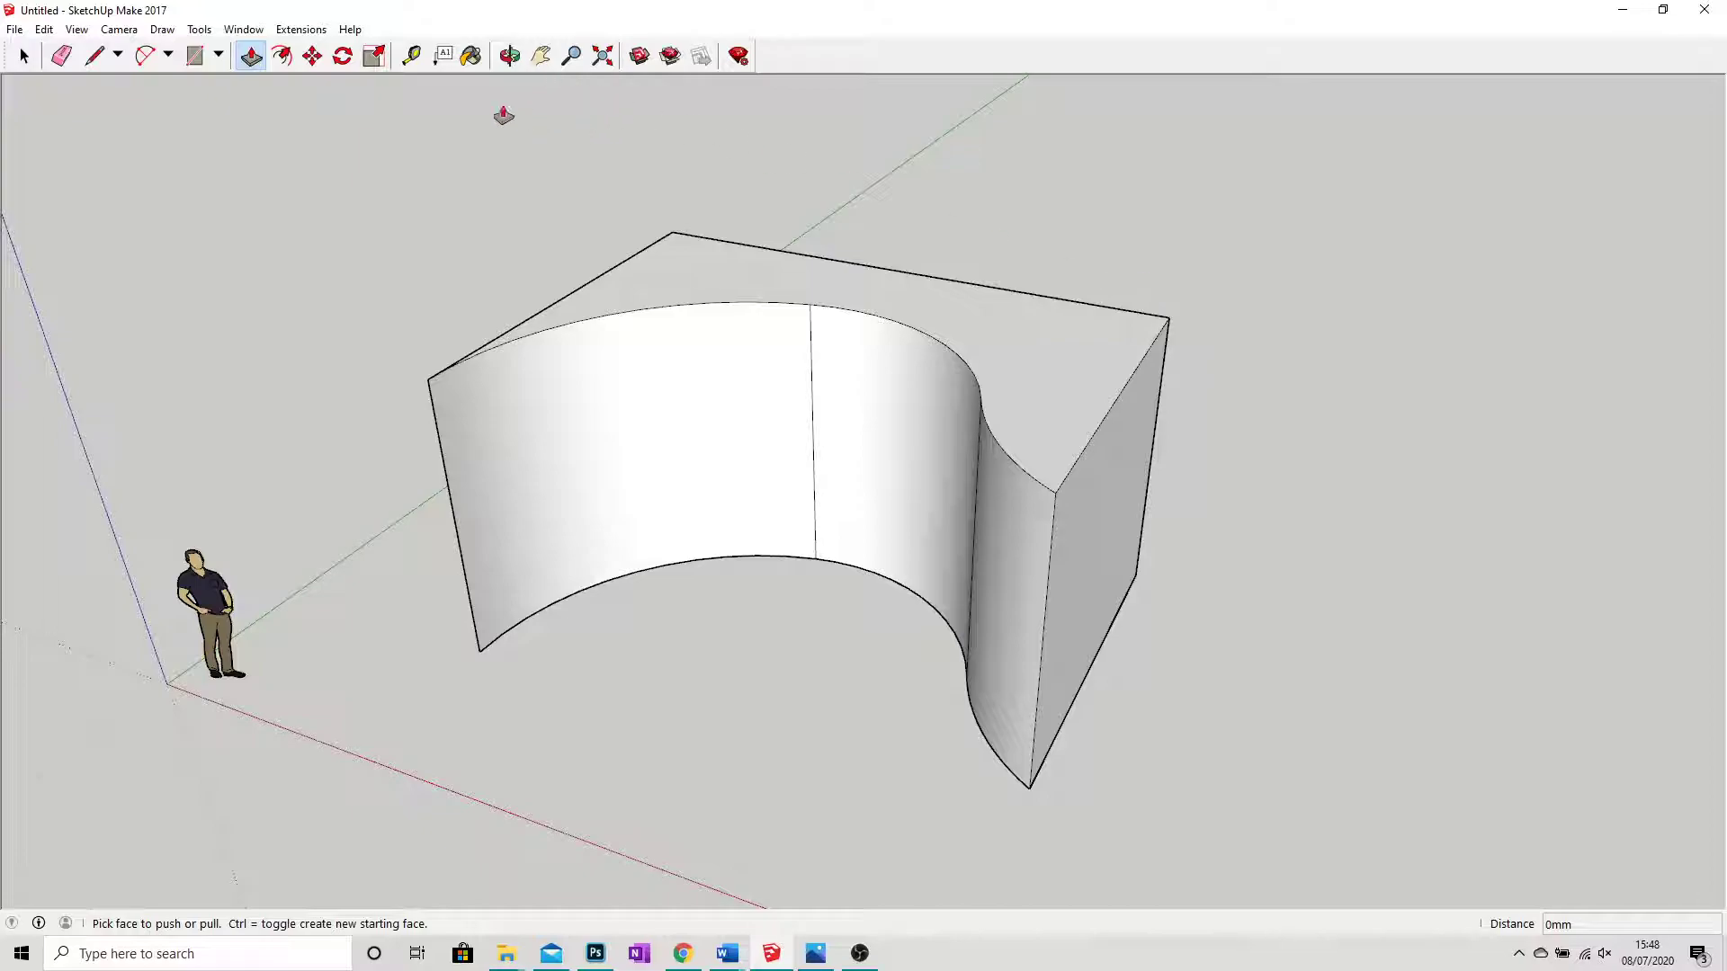
Browse the panel and tool menus, then choose Push/Pull.
left_click(243, 30)
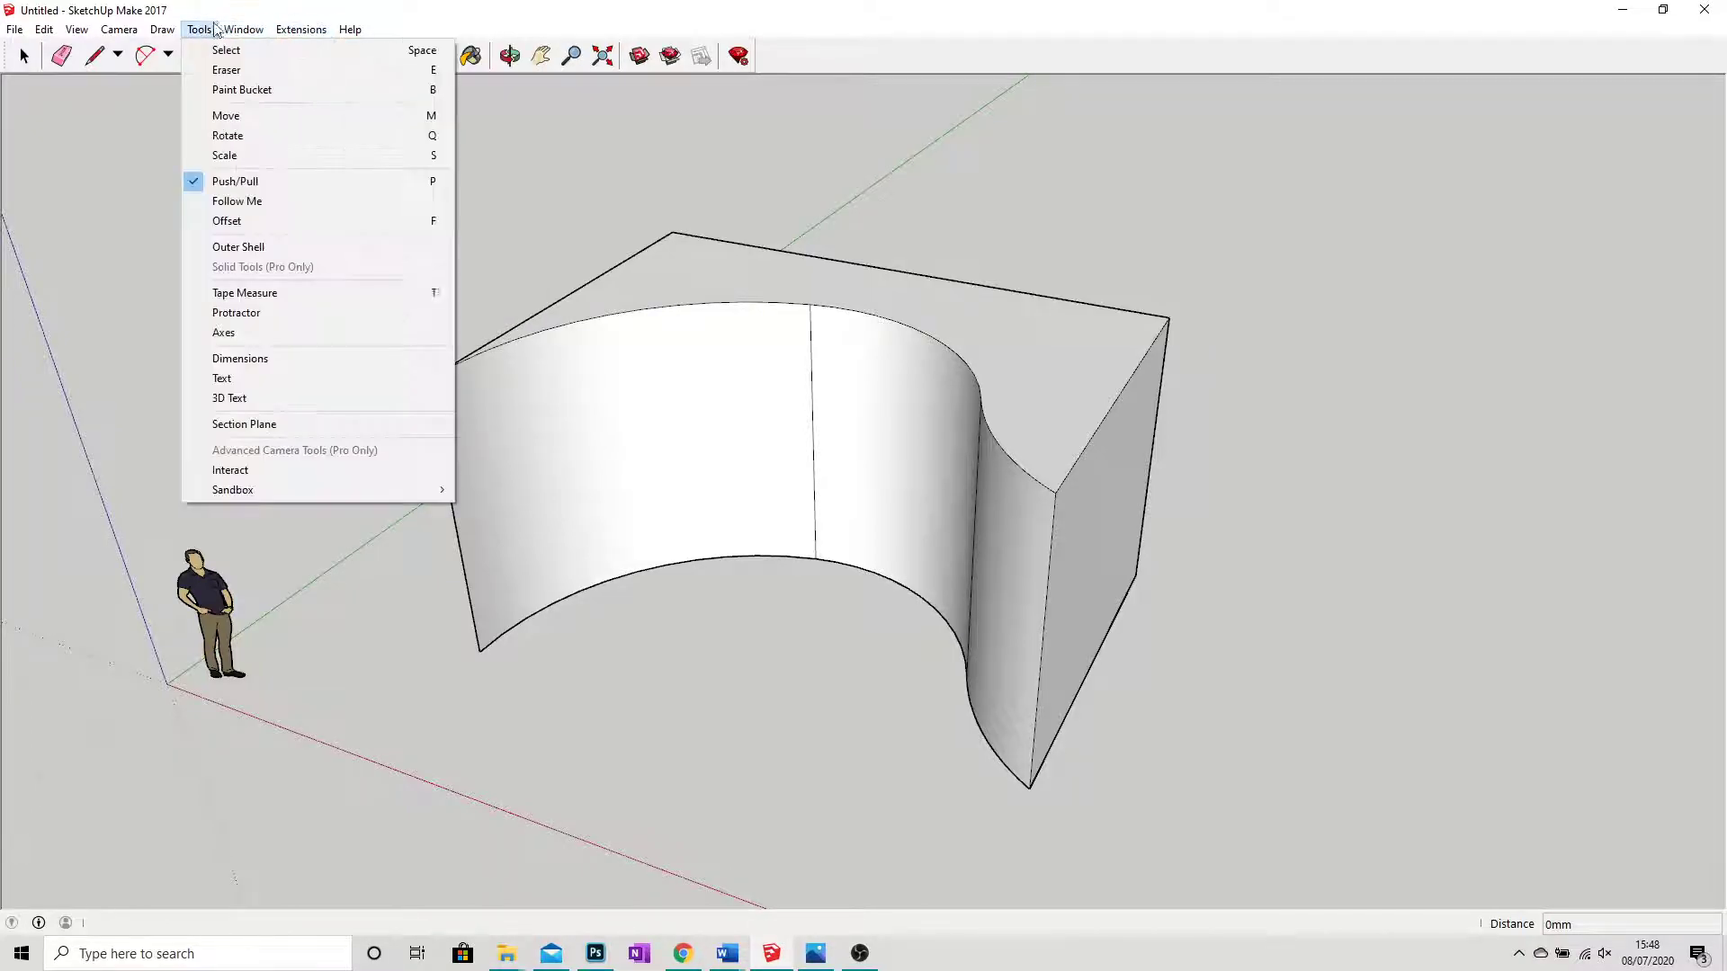
left_click(503, 197)
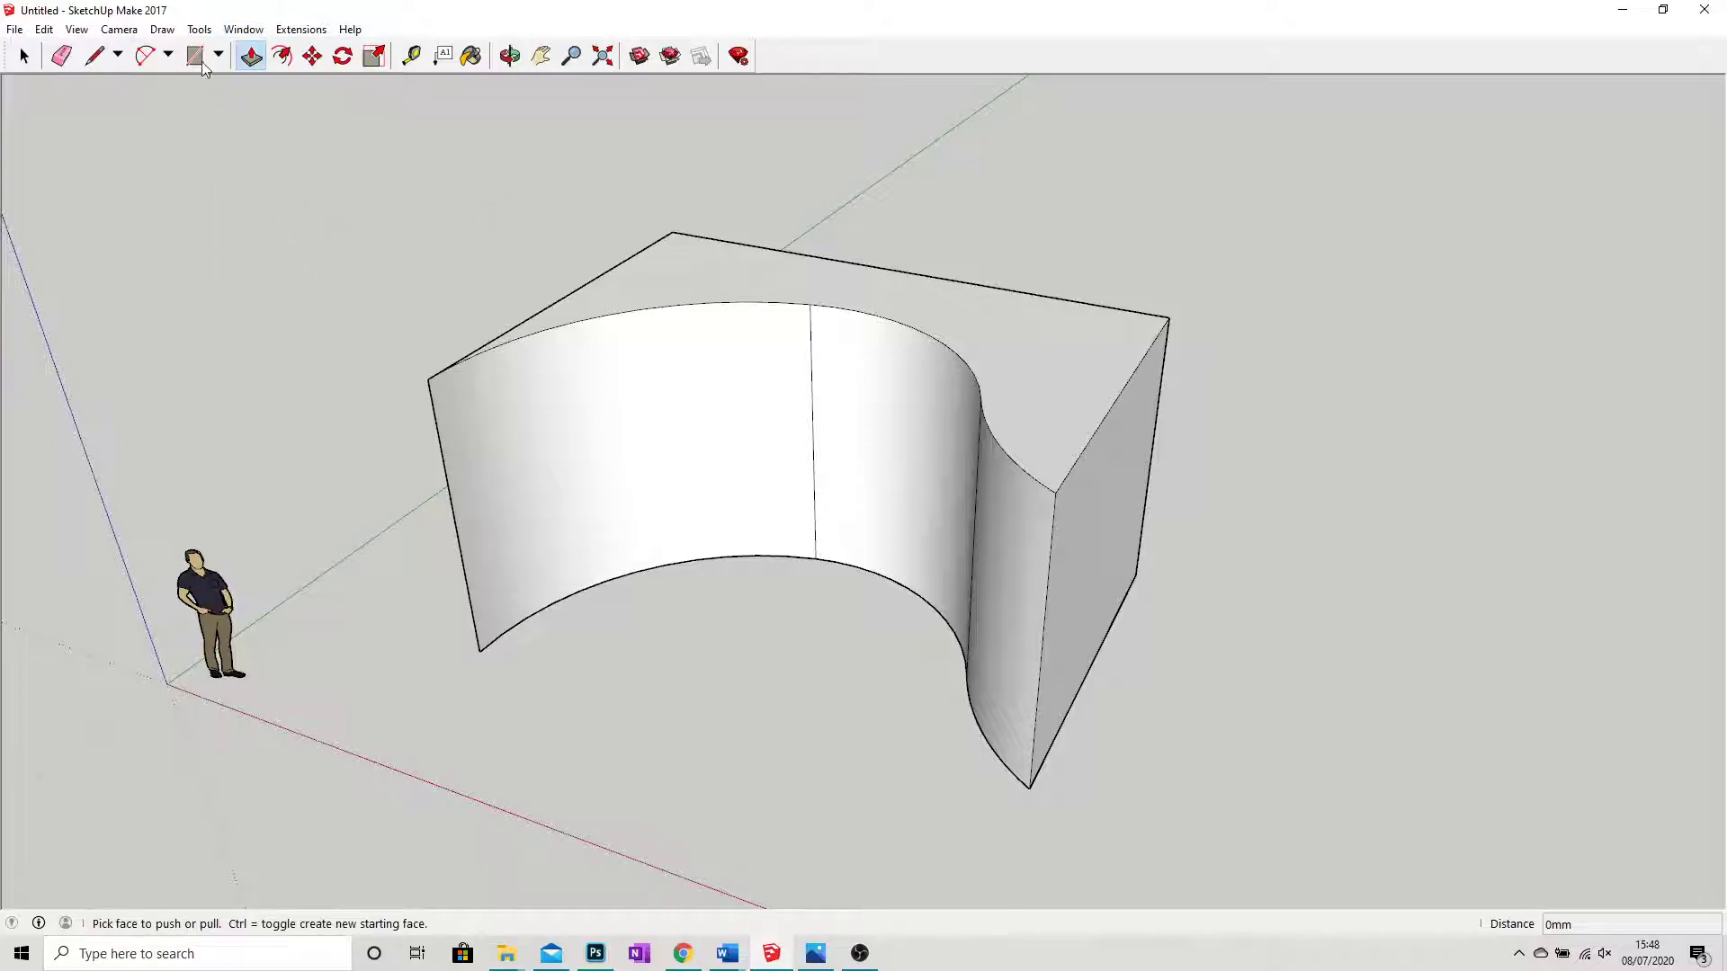
left_click(200, 31)
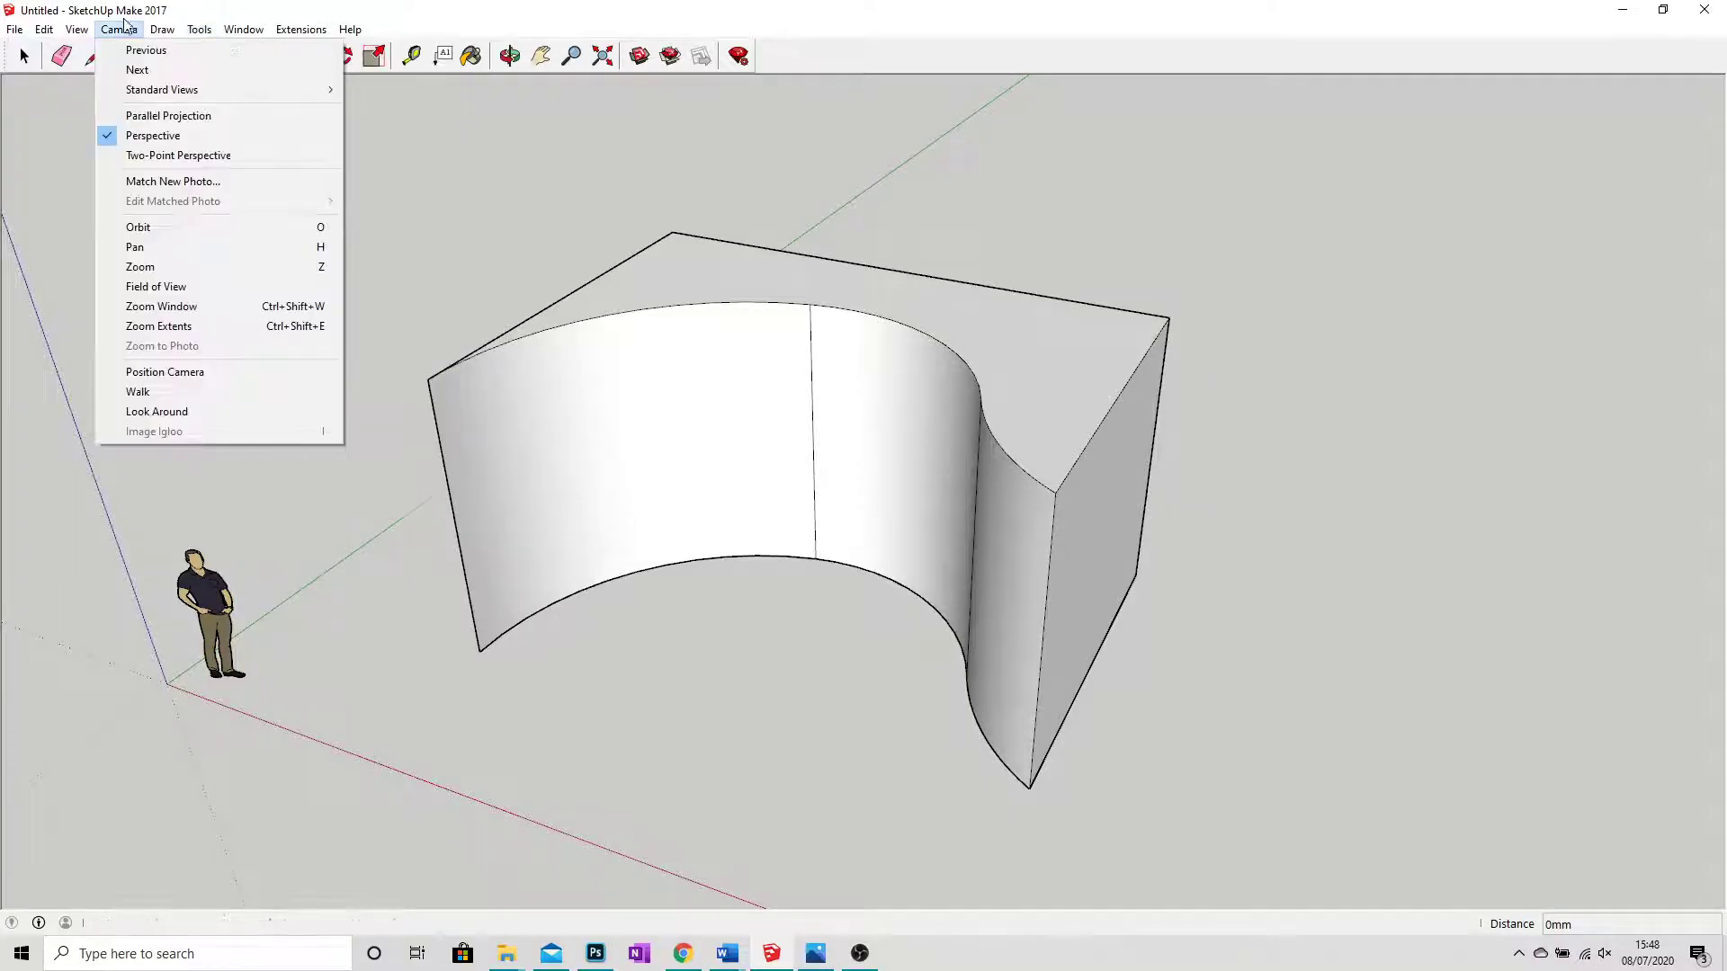
left_click(429, 241)
Orbit to view the wall's back side and dismiss the Windows Defender popup.
key("space")
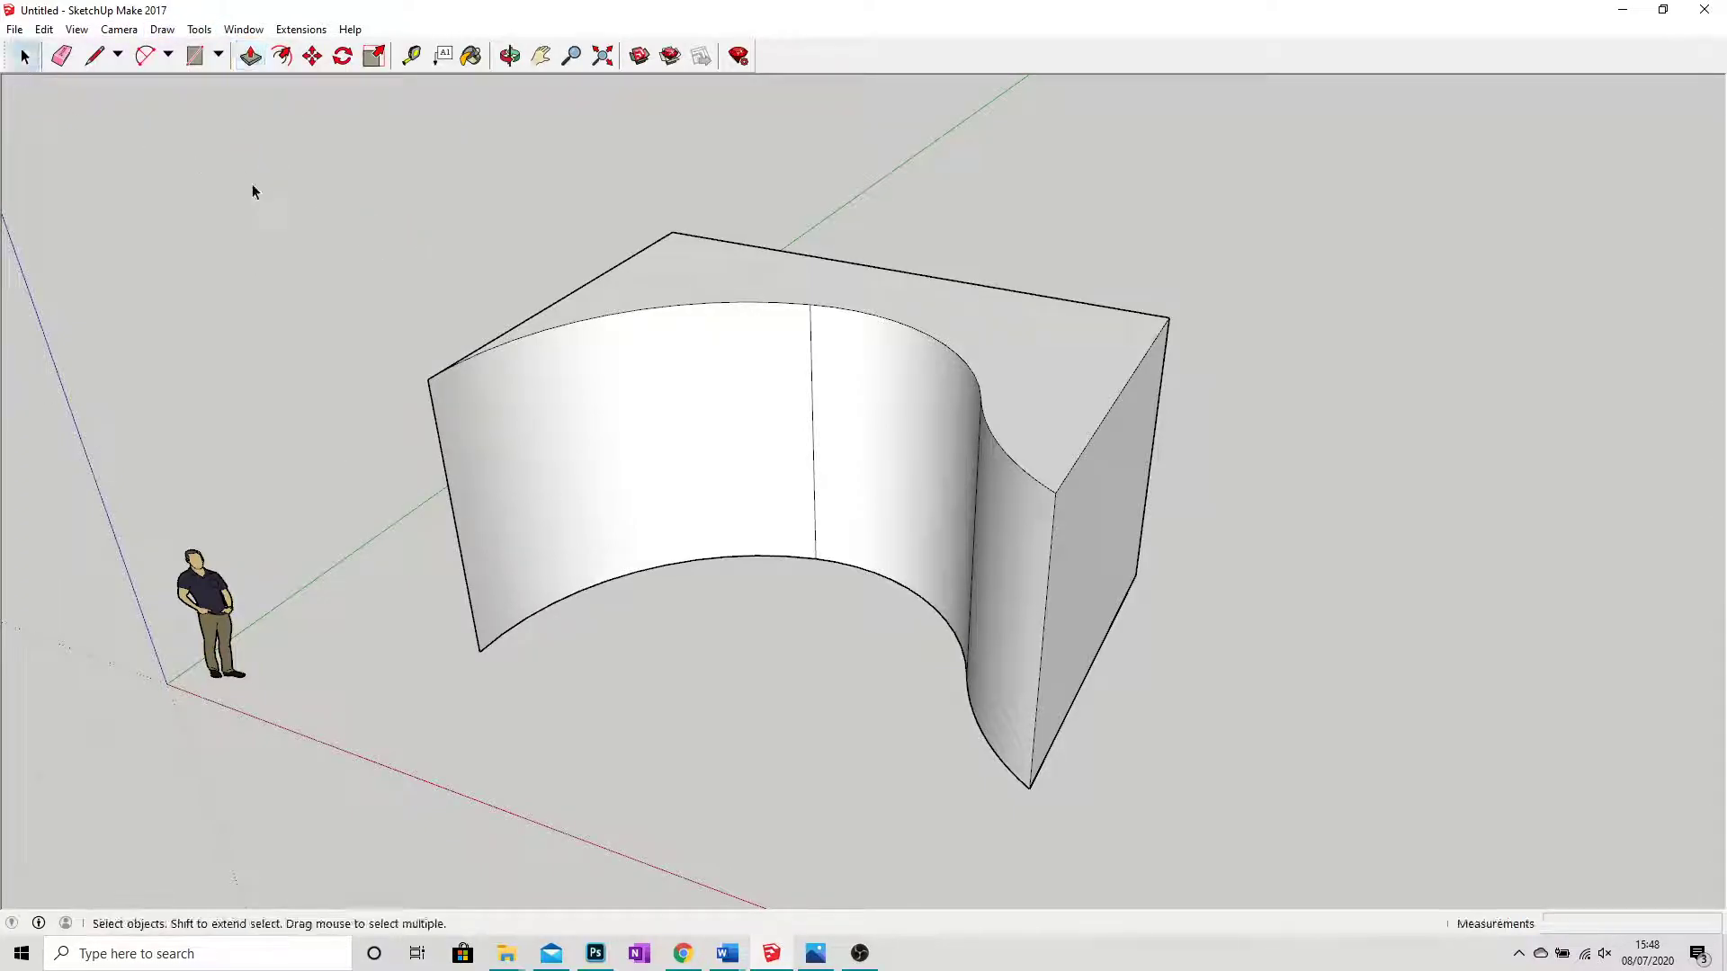
mouse_move(252, 183)
middle_mouse_down()
mouse_move(727, 330)
mouse_move(973, 524)
middle_mouse_up()
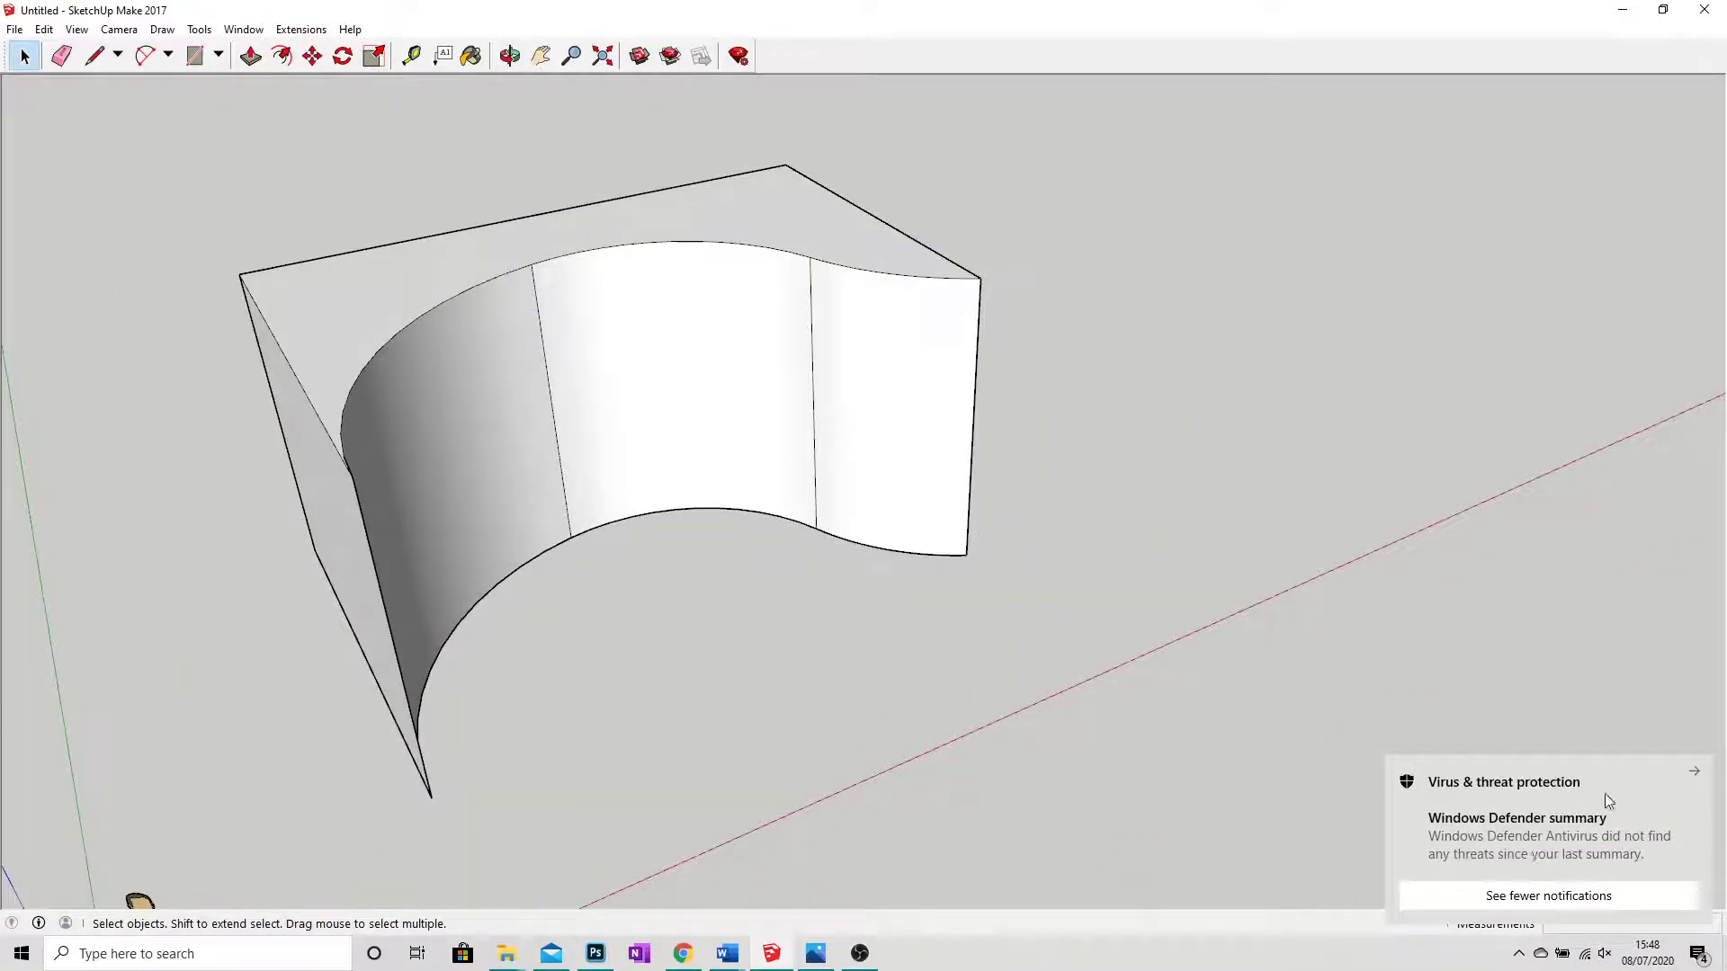
left_click(1694, 772)
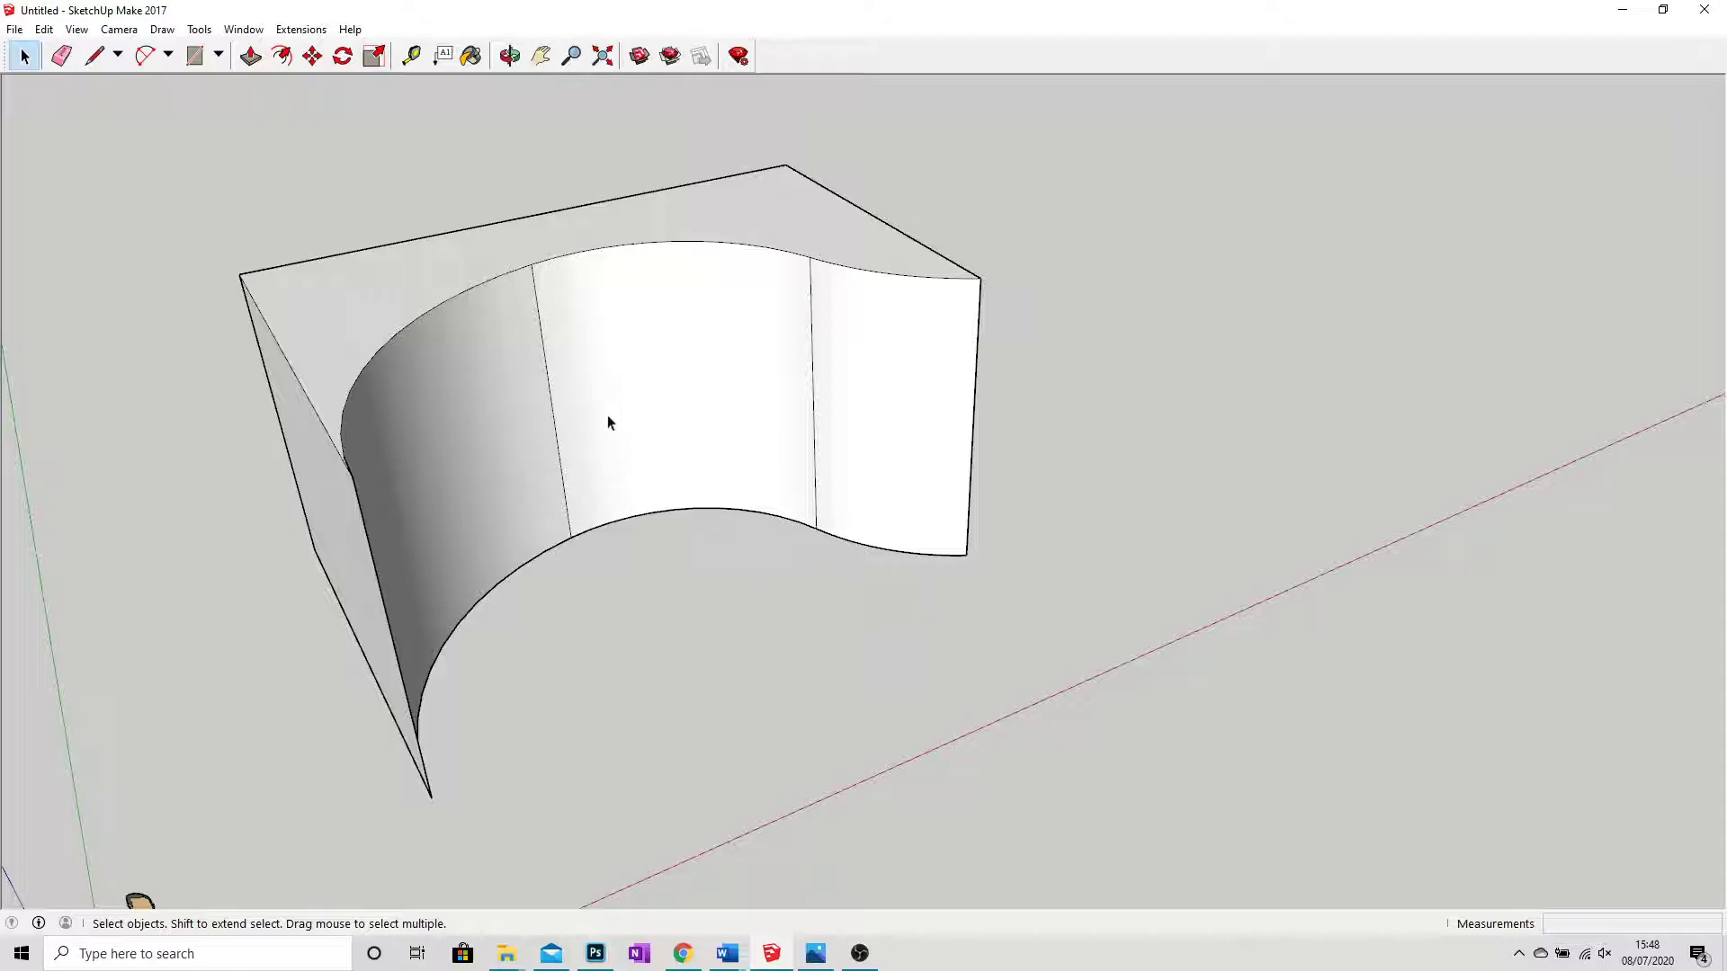
scroll(546, 429, "down", 2)
Draw a square beside the wall and push/pull it out into a long rectangular beam.
left_click(194, 56)
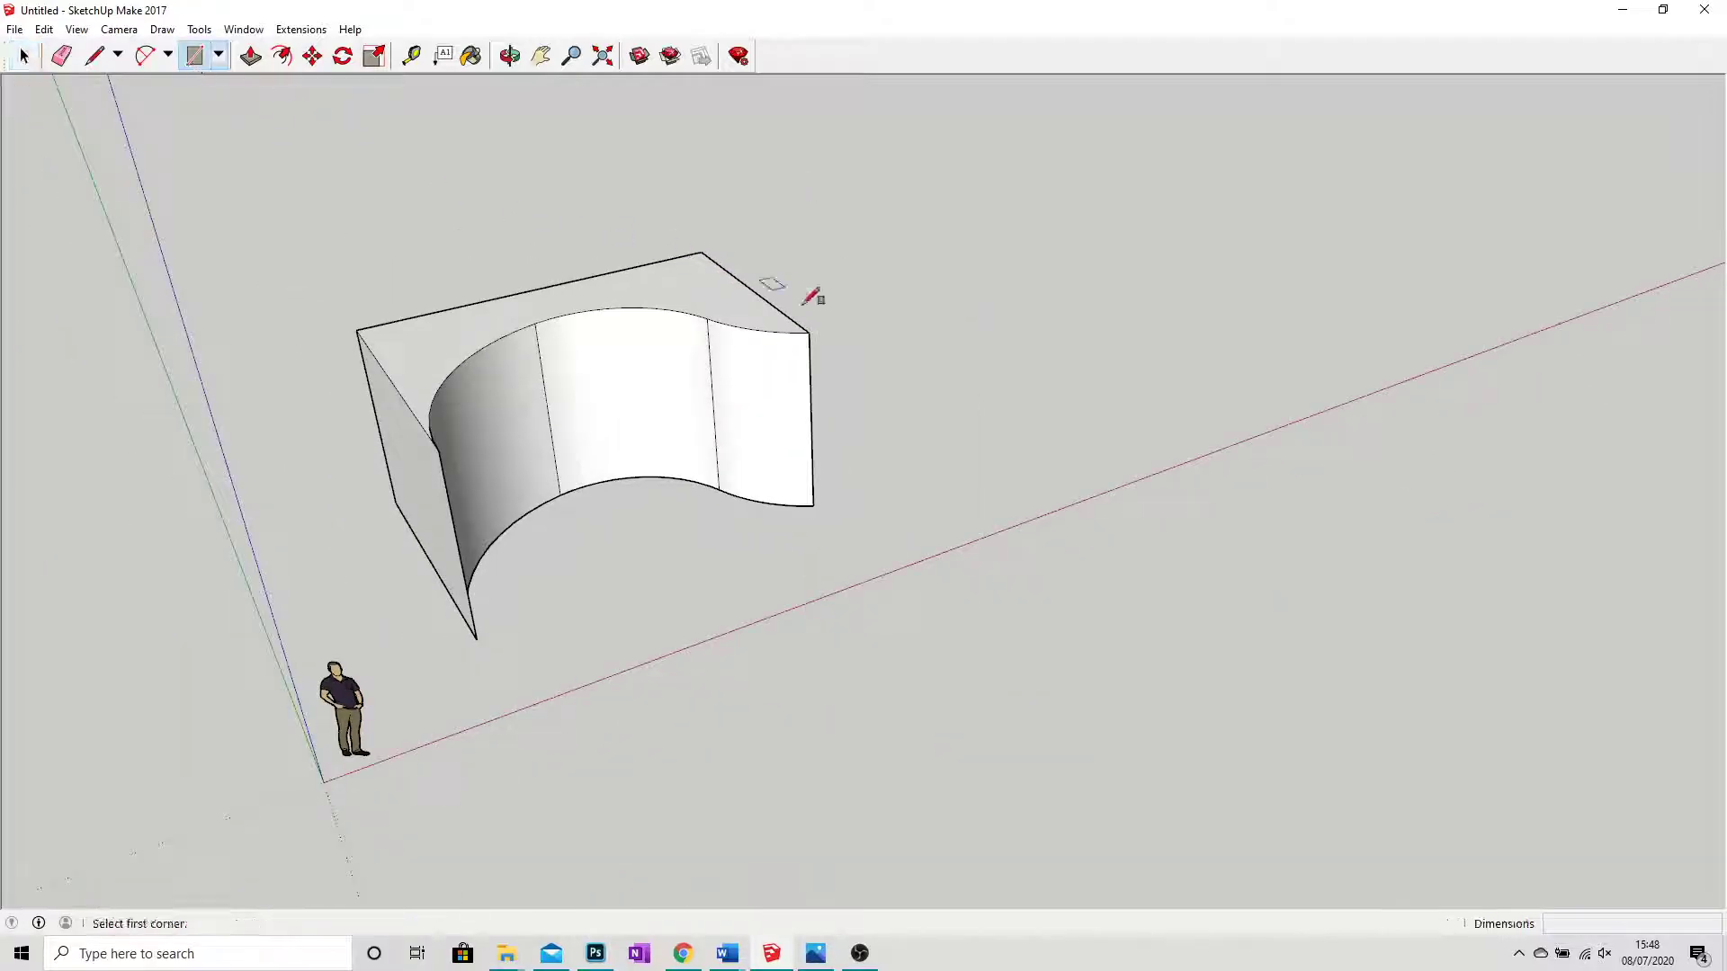
left_click(1095, 436)
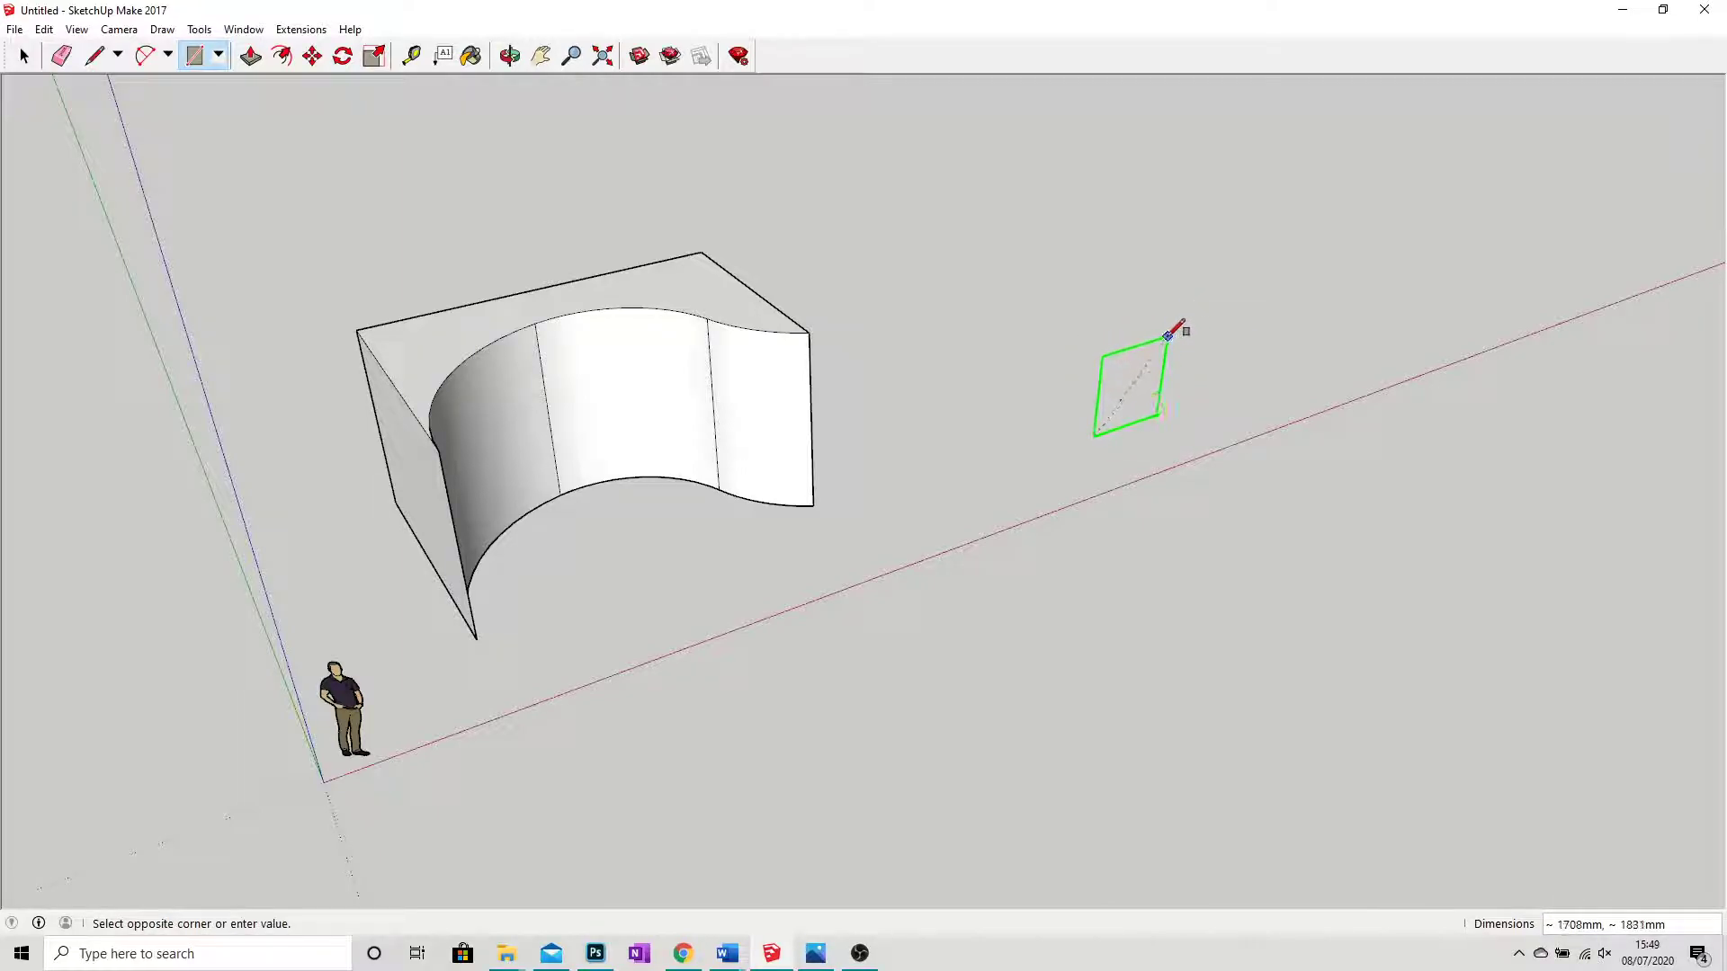
left_click(1169, 338)
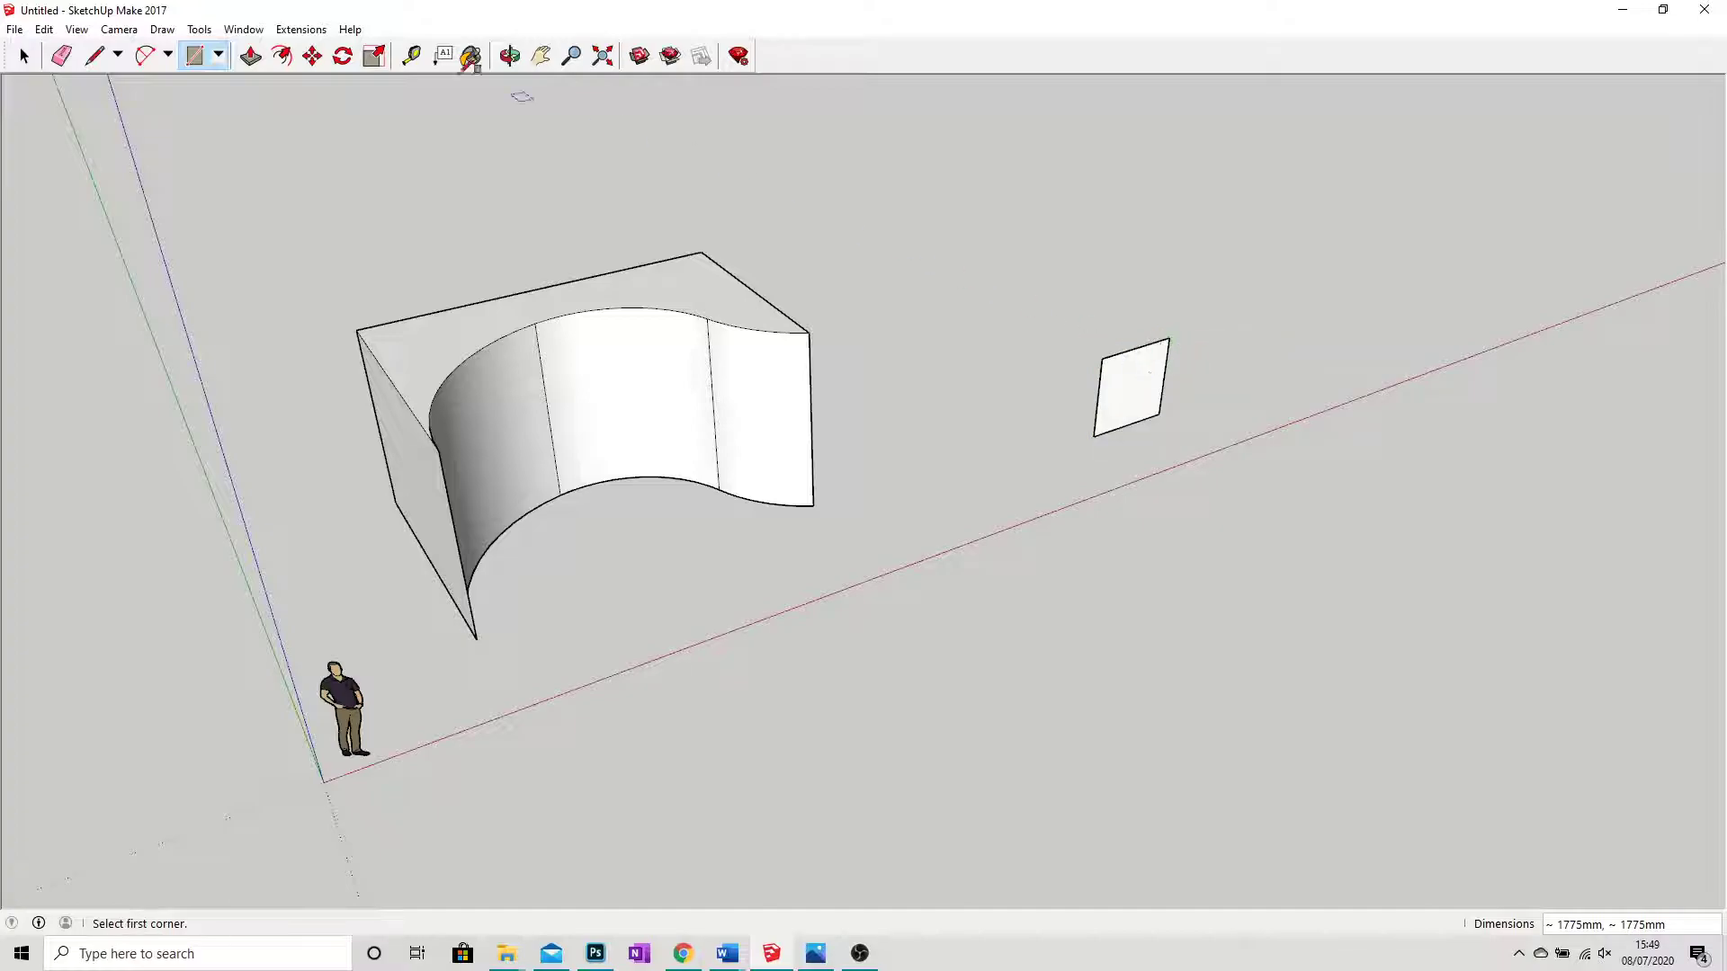
key("p")
left_click_drag(1144, 407, 531, 184)
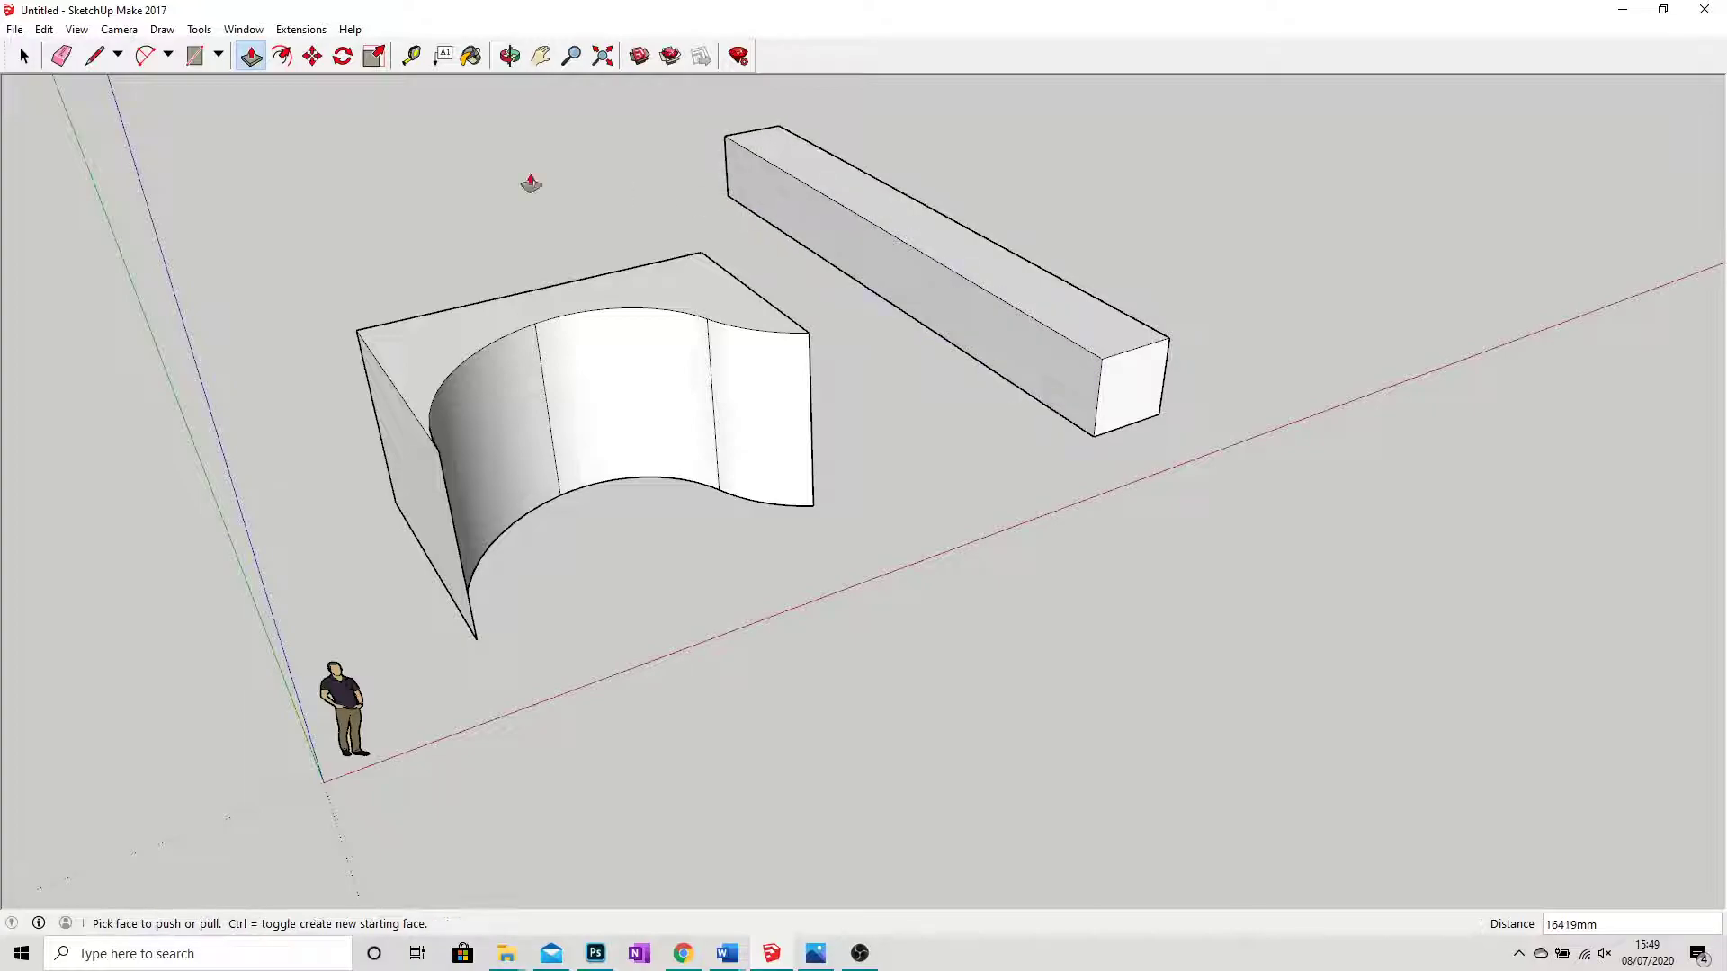
key("space")
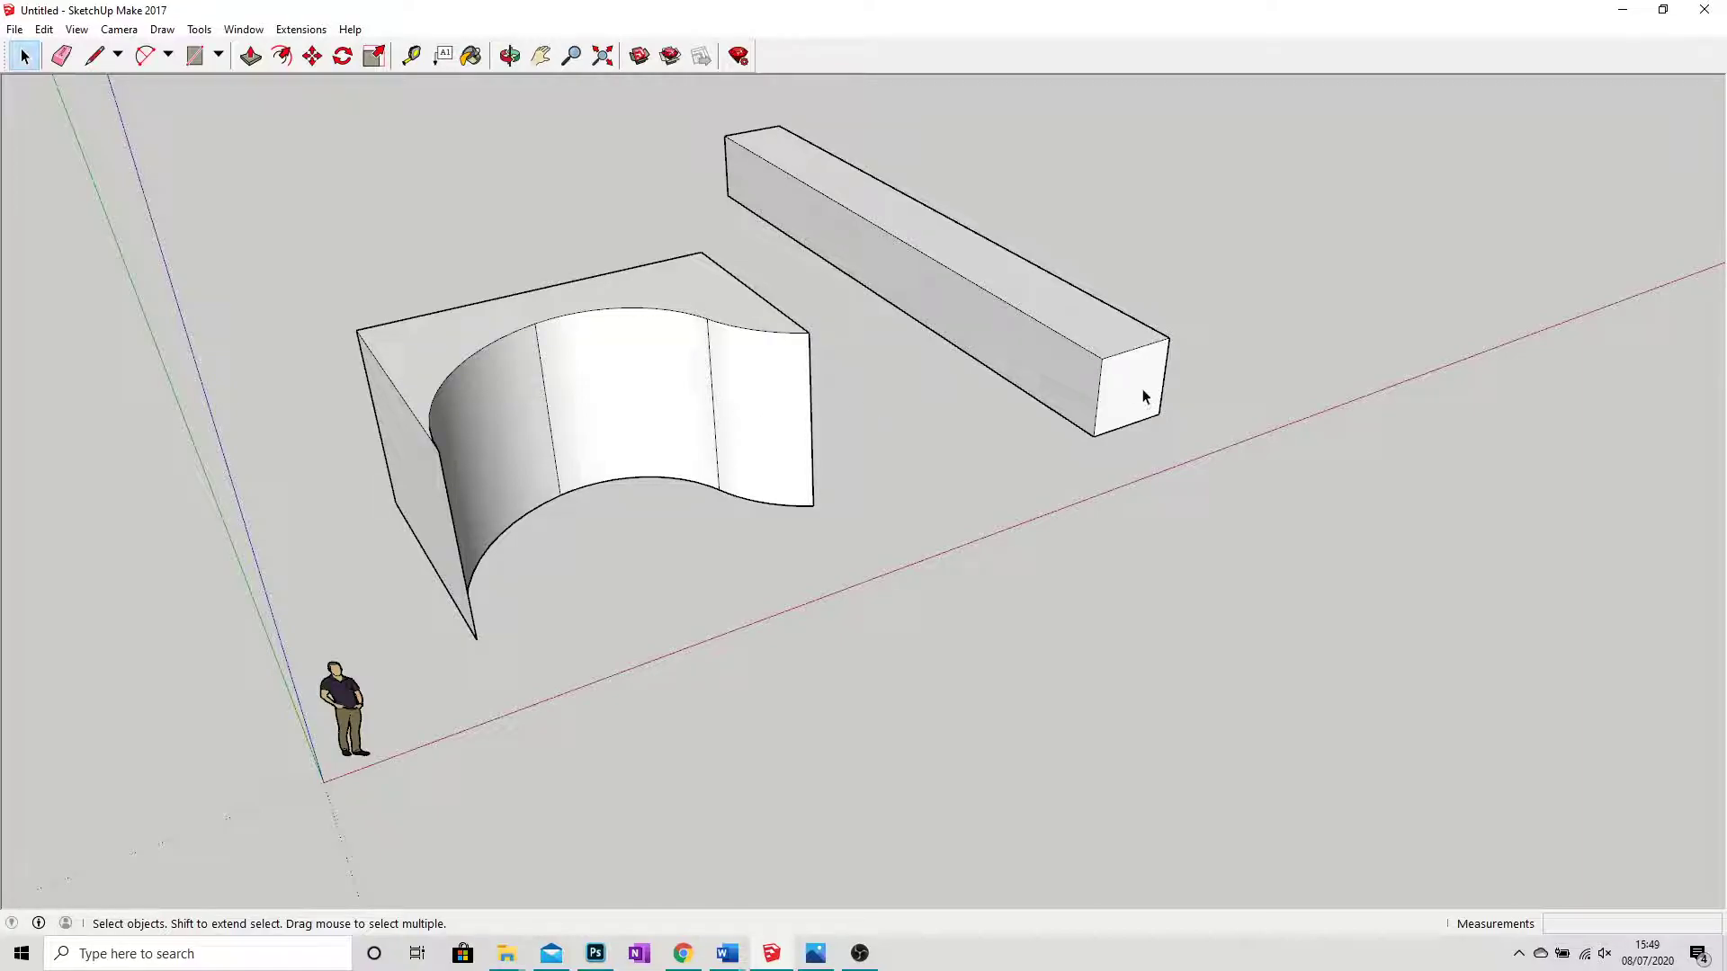
Select the entire beam with a triple-click and make it into a group.
triple_click(1050, 321)
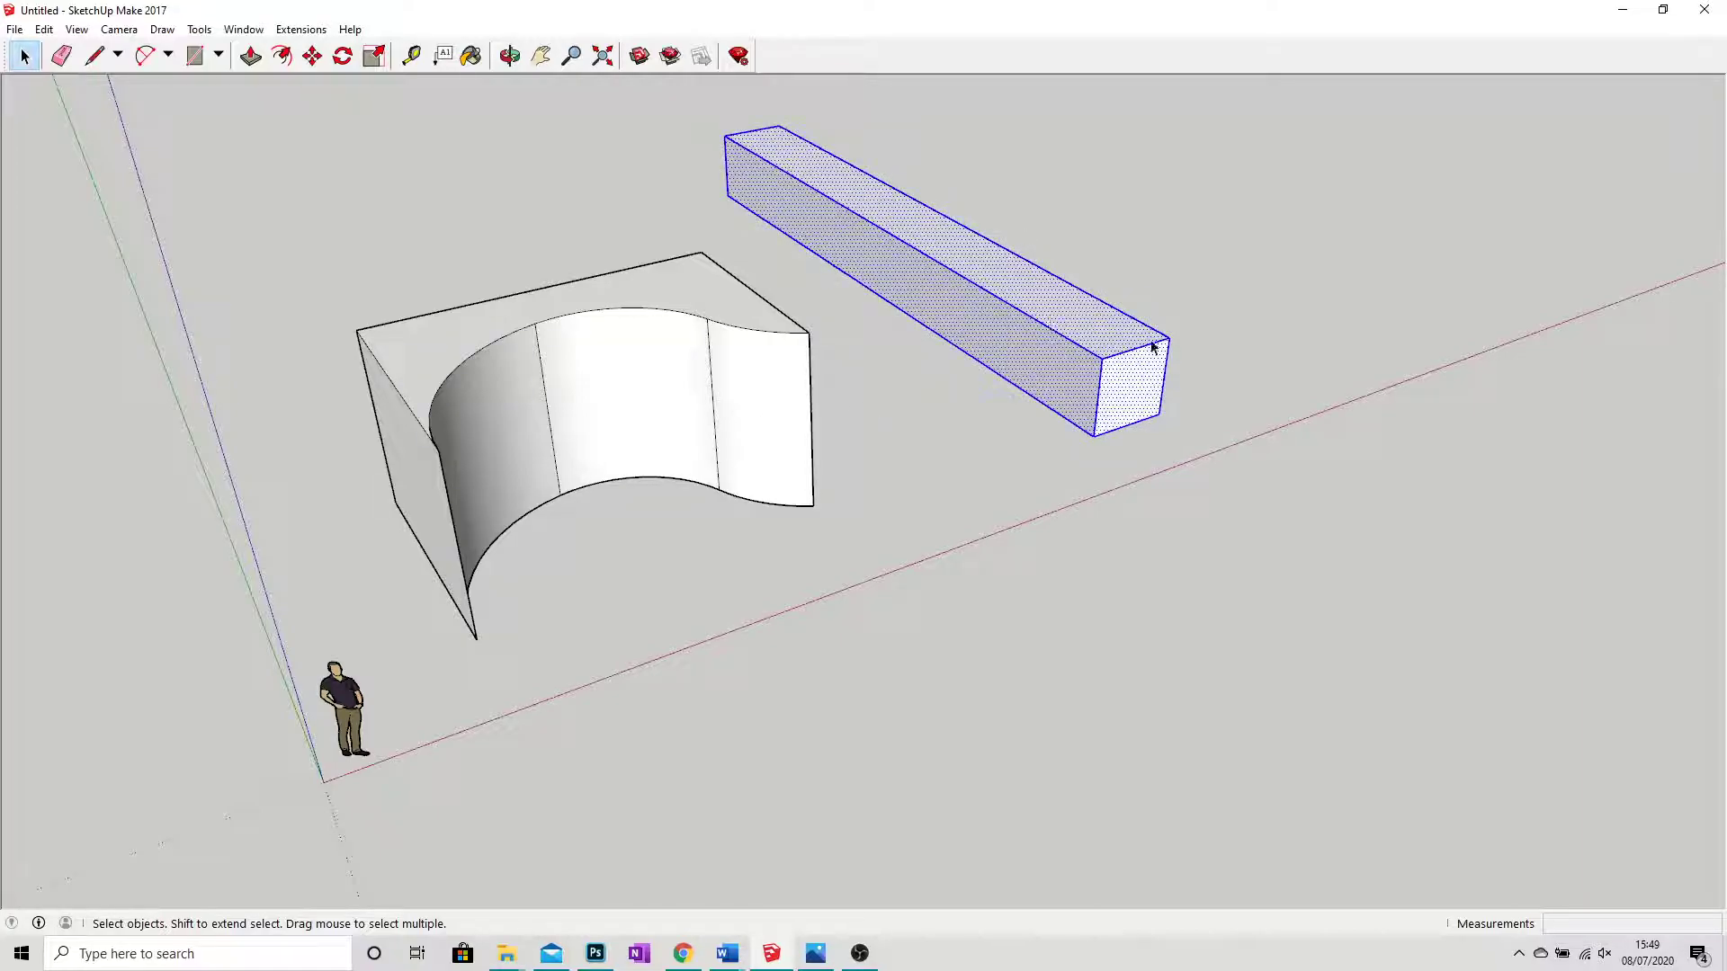
right_click(1034, 350)
left_click(1105, 510)
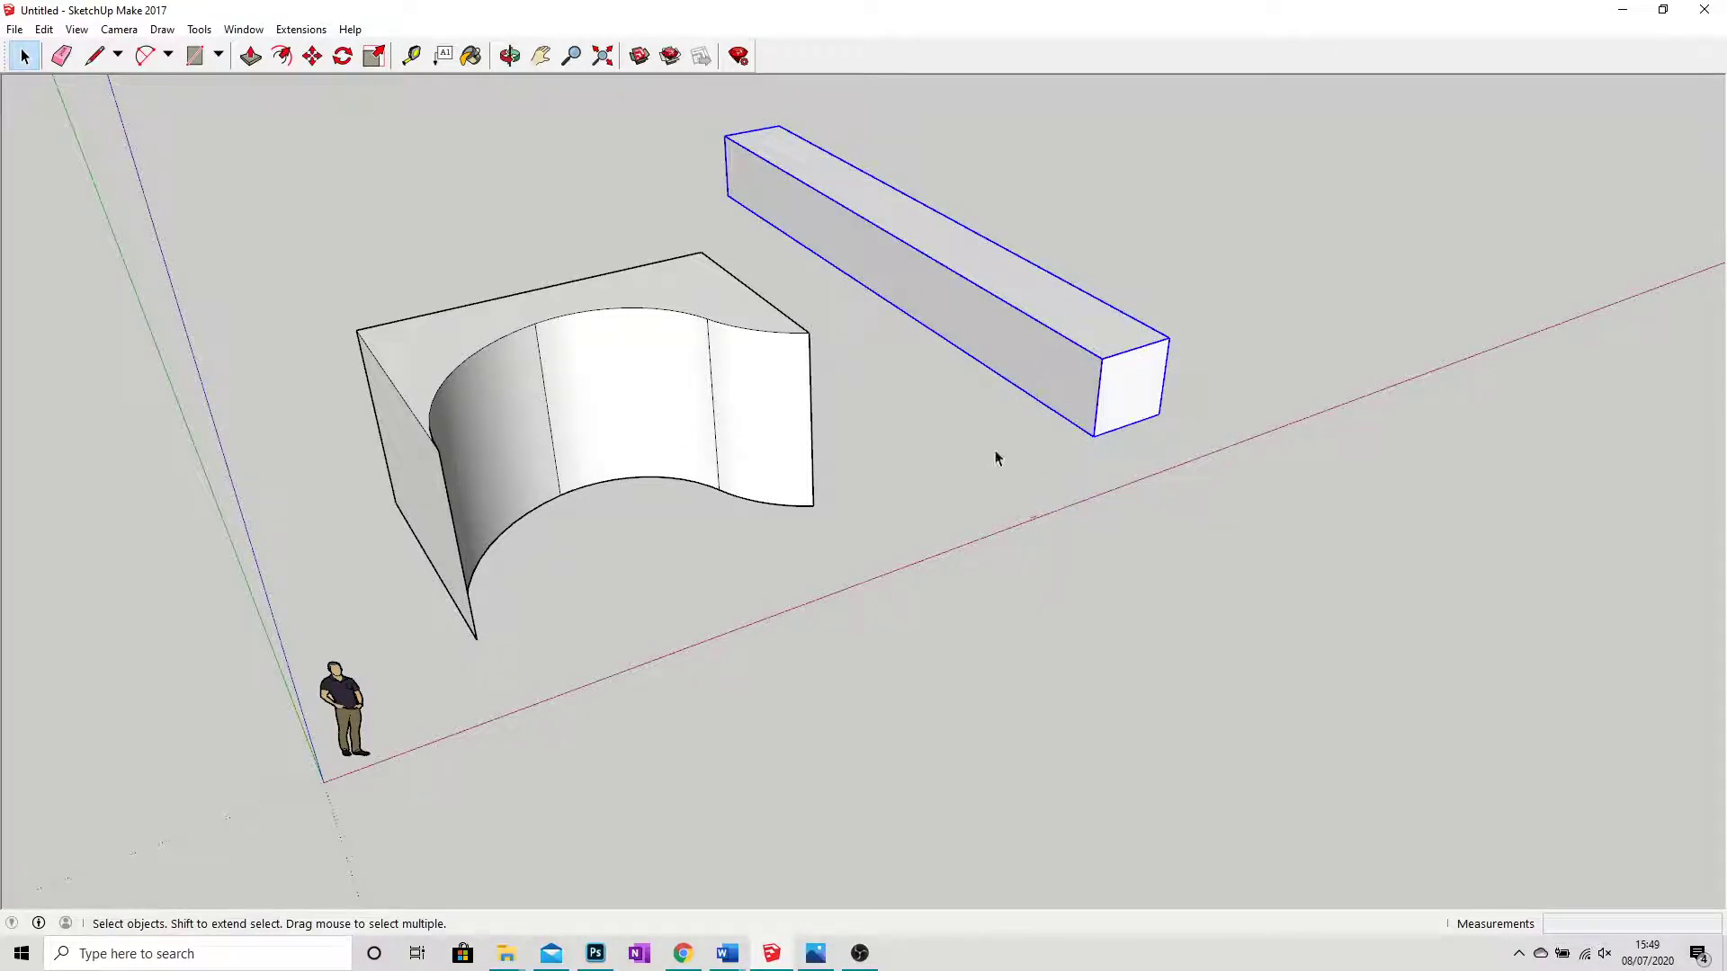
left_click(1201, 447)
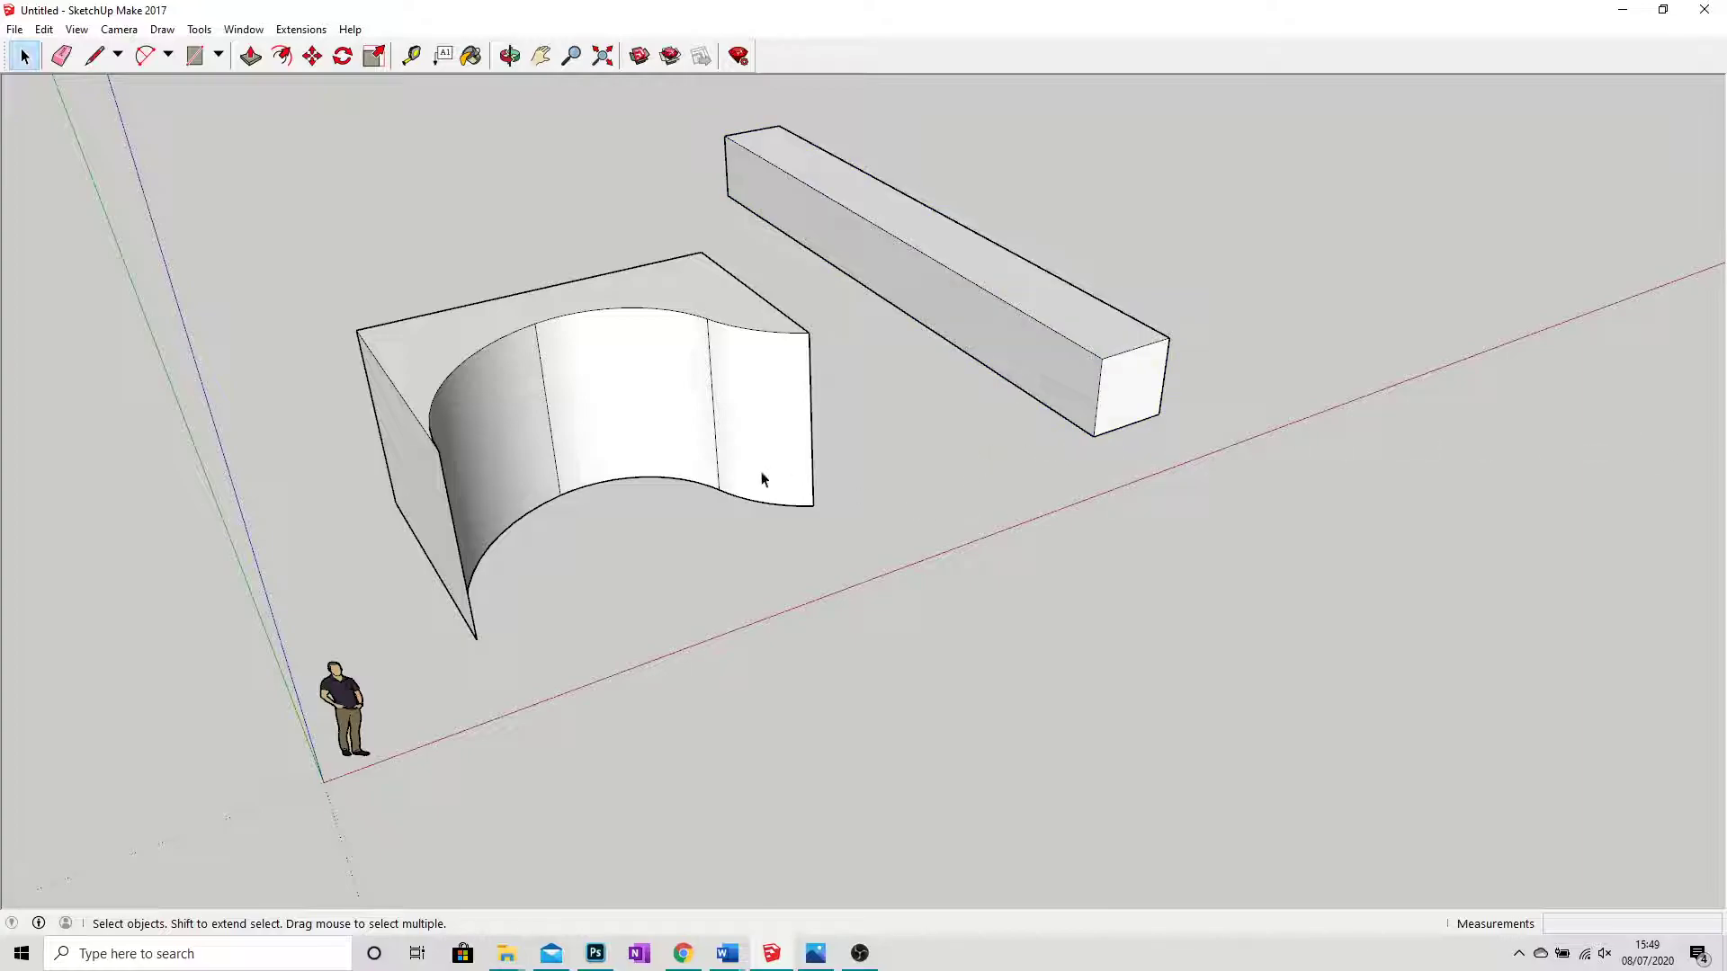
left_click(1082, 376)
mouse_move(983, 340)
middle_mouse_down()
mouse_move(1114, 366)
mouse_move(576, 243)
middle_mouse_up()
left_click(312, 56)
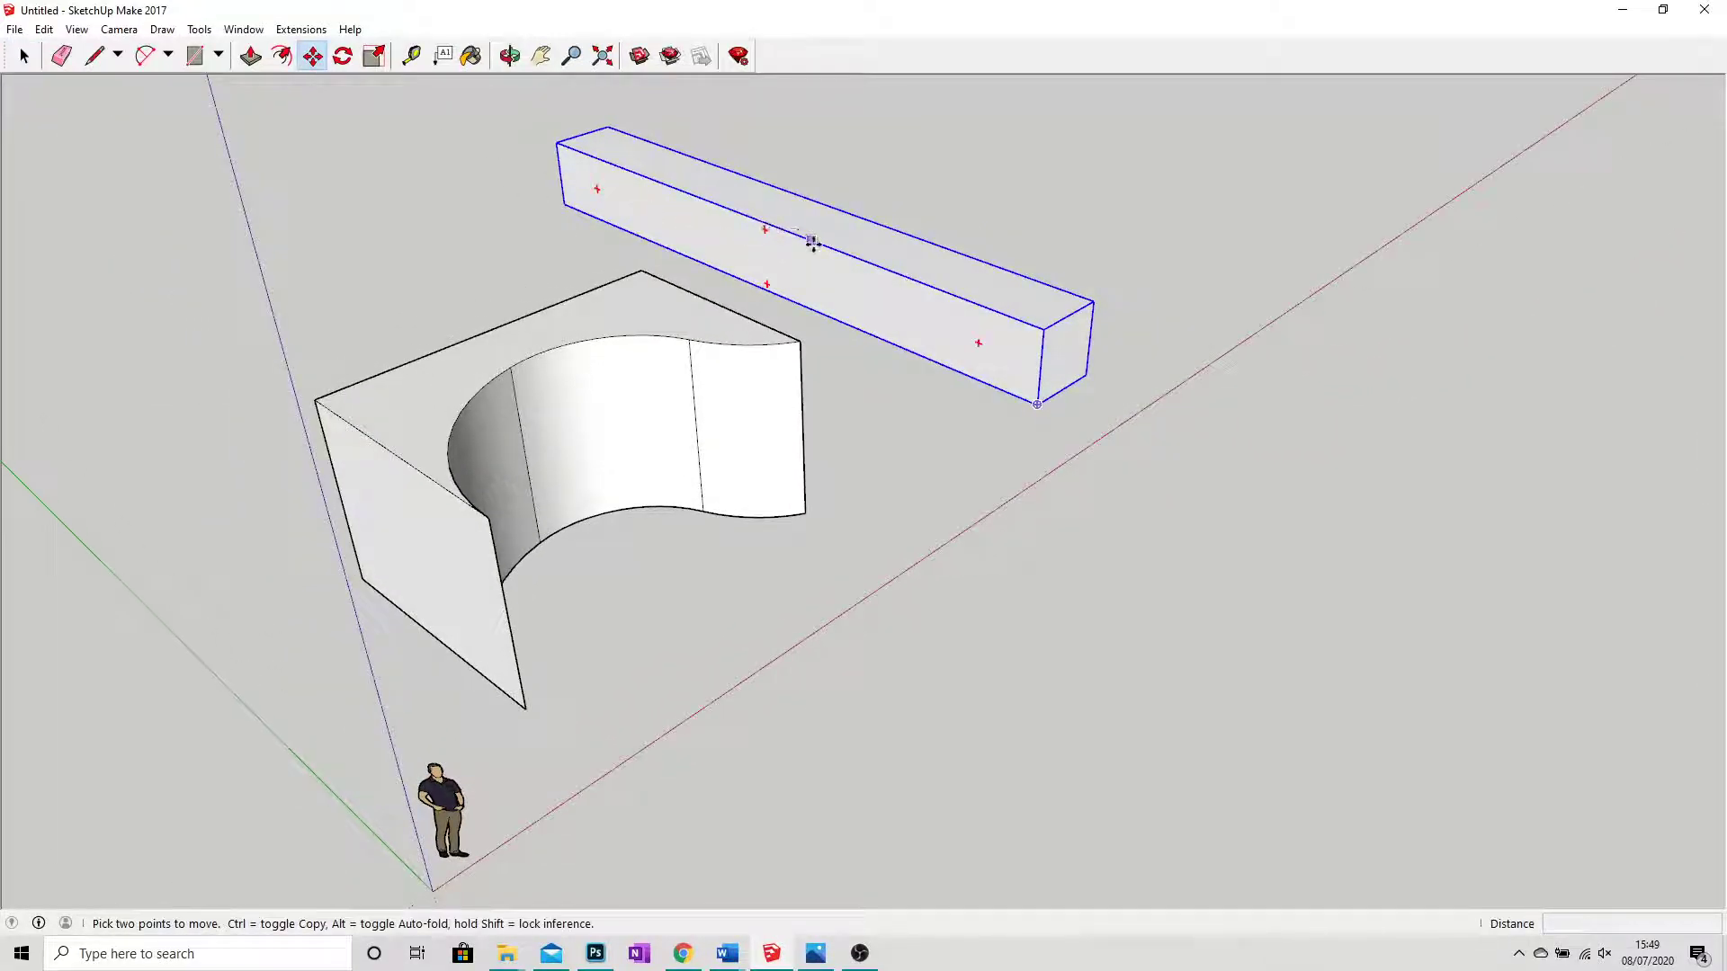
Move the beam 750 so it passes through the curved wall, protruding on both sides.
key("q")
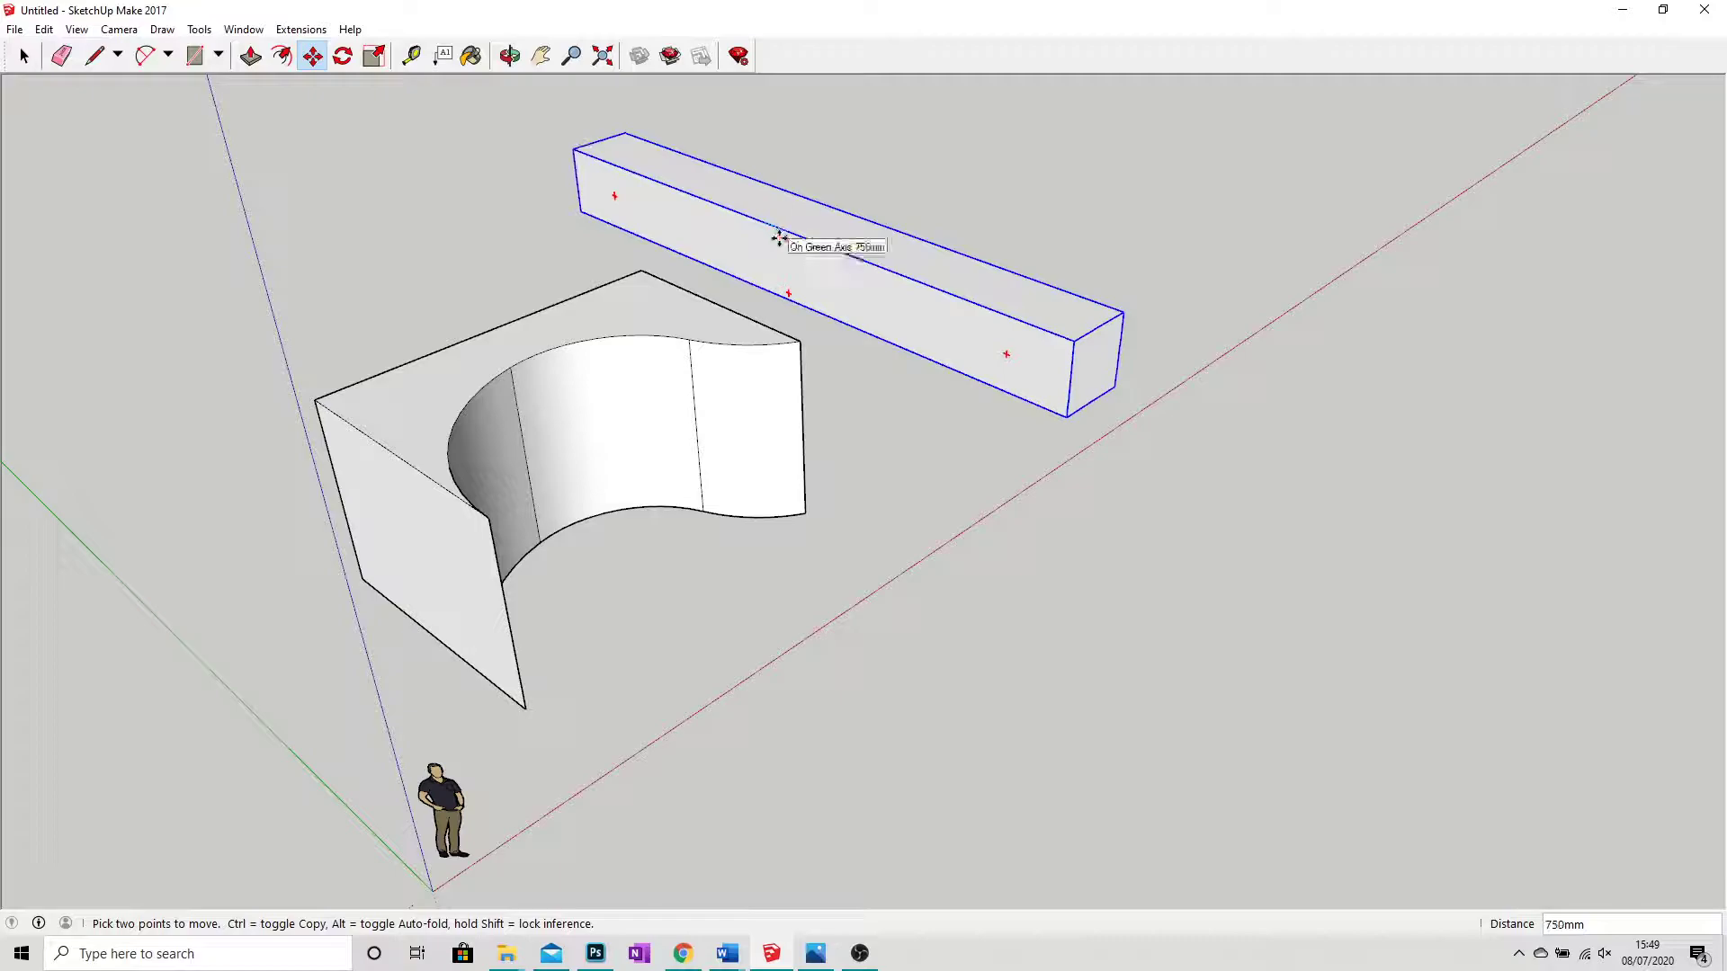
left_click(764, 225)
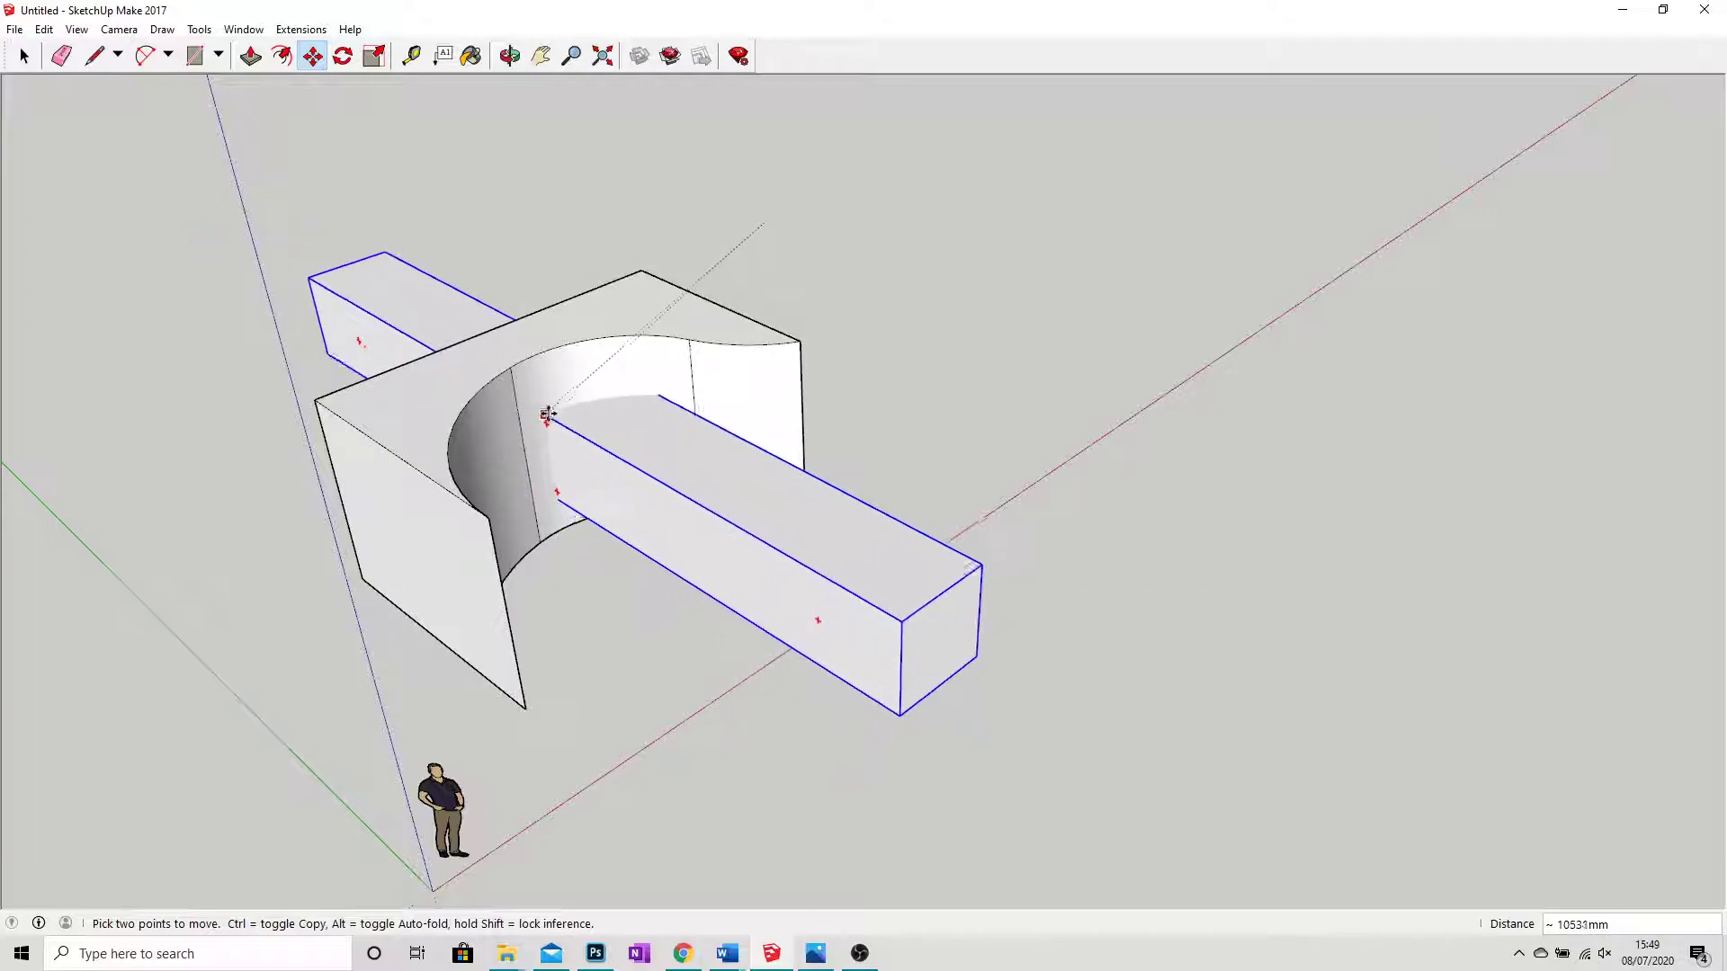
middle_click_drag(564, 422, 417, 323)
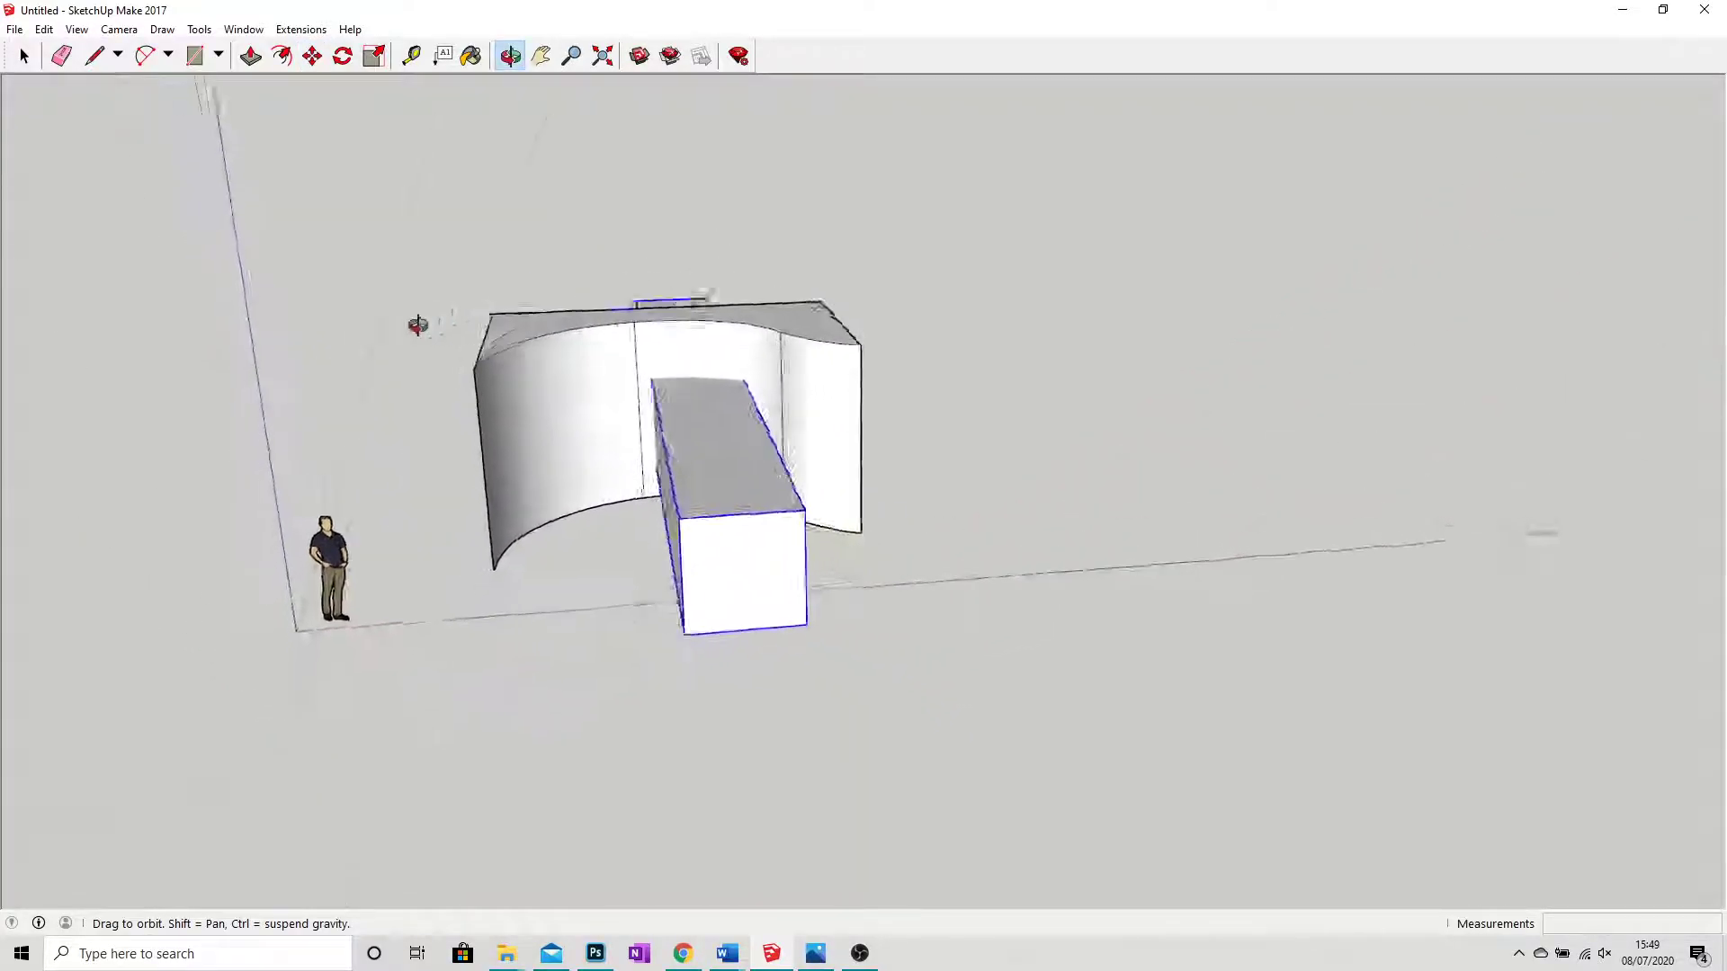
middle_click_drag(563, 407, 653, 402)
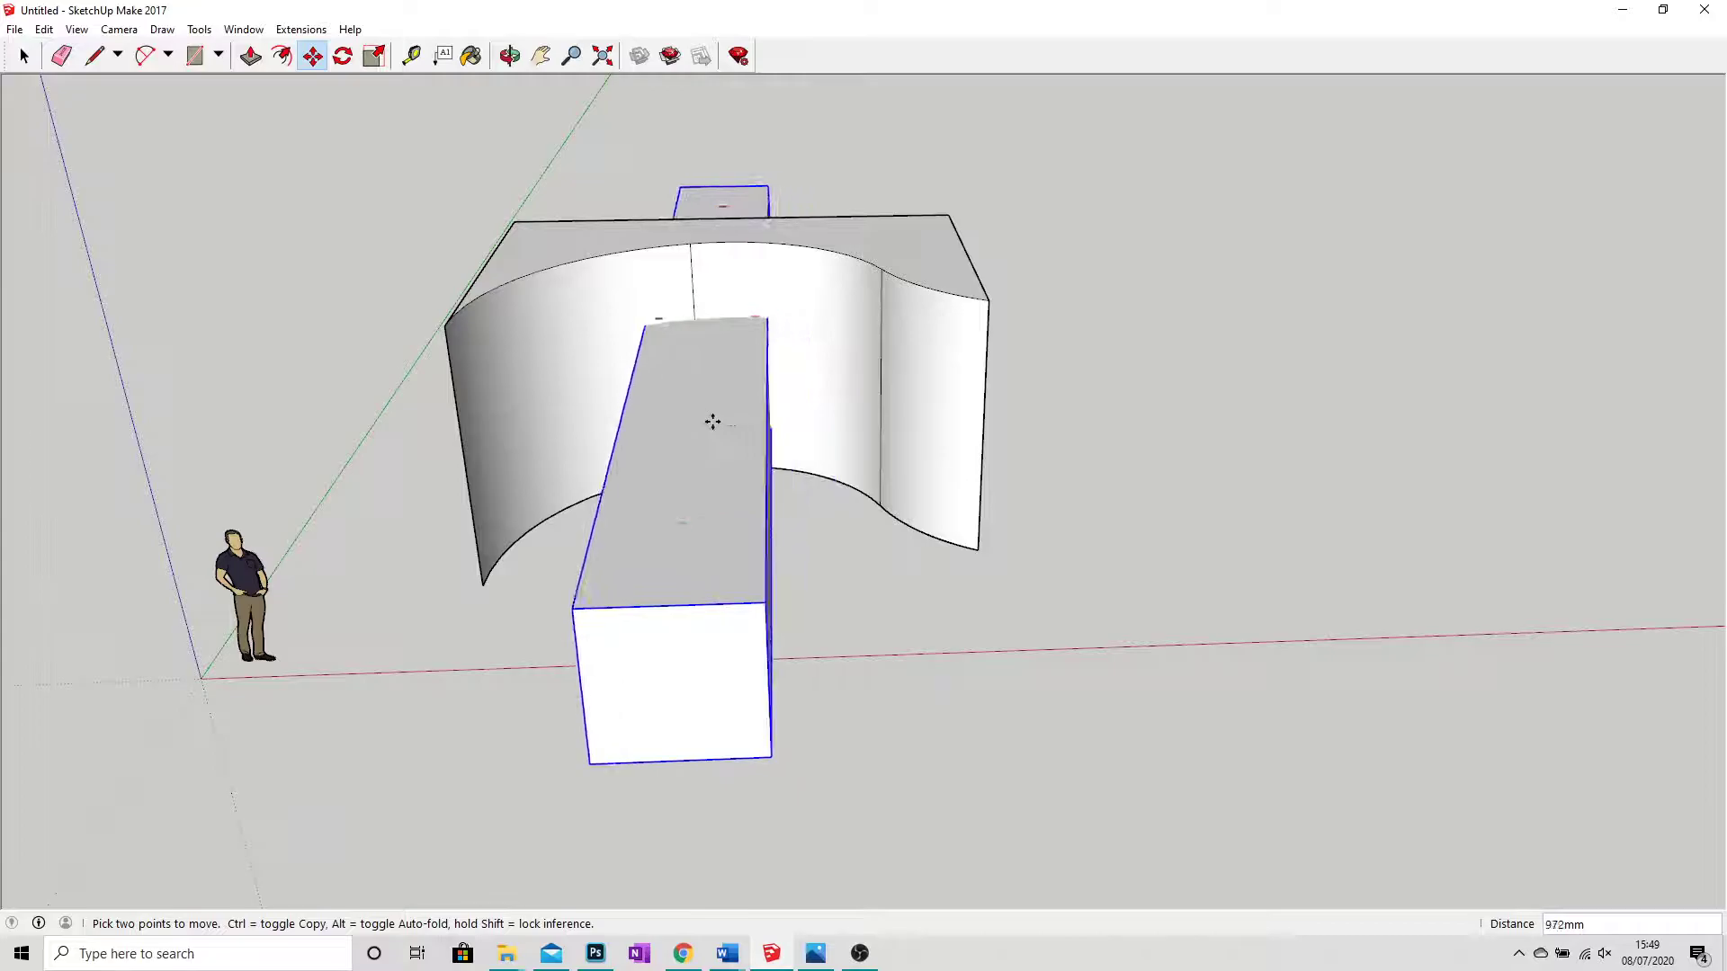
type("750")
key("Return")
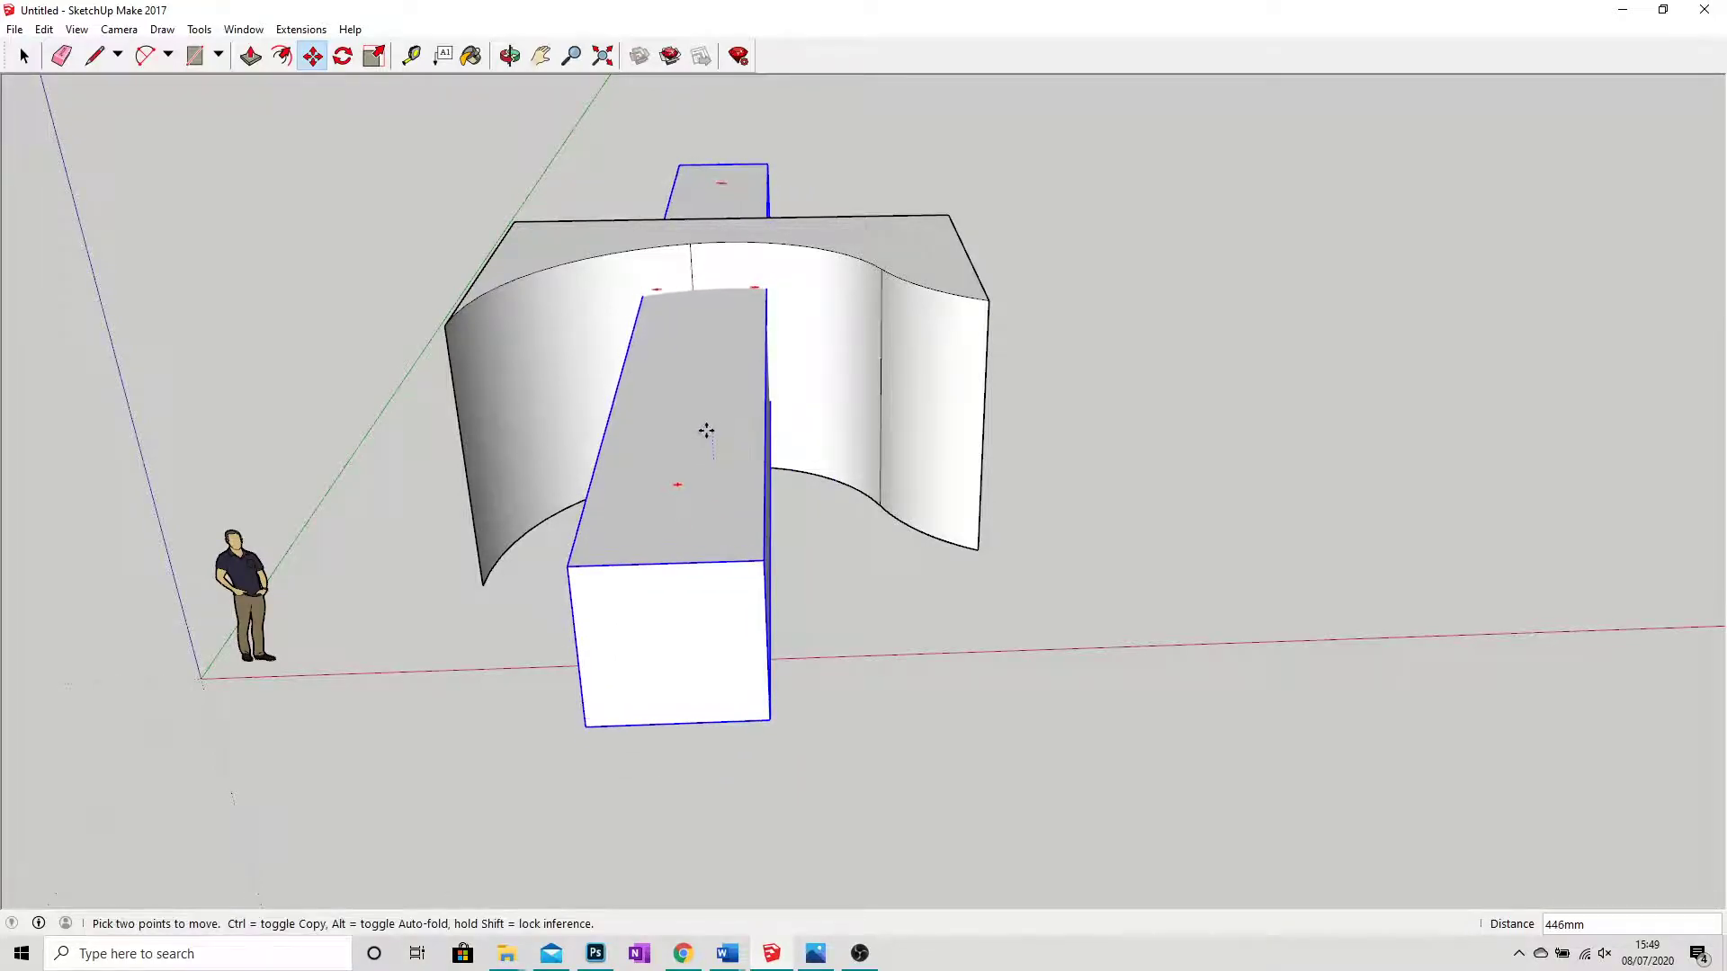
mouse_move(711, 436)
middle_mouse_down()
mouse_move(798, 378)
mouse_move(801, 224)
mouse_move(801, 359)
mouse_move(1130, 451)
middle_mouse_up()
mouse_move(404, 255)
middle_mouse_down()
mouse_move(644, 296)
mouse_move(482, 328)
mouse_move(316, 239)
middle_mouse_up()
Intersect the beam group with the model via Intersect Faces > With Model, then reselect the beam.
left_click(25, 56)
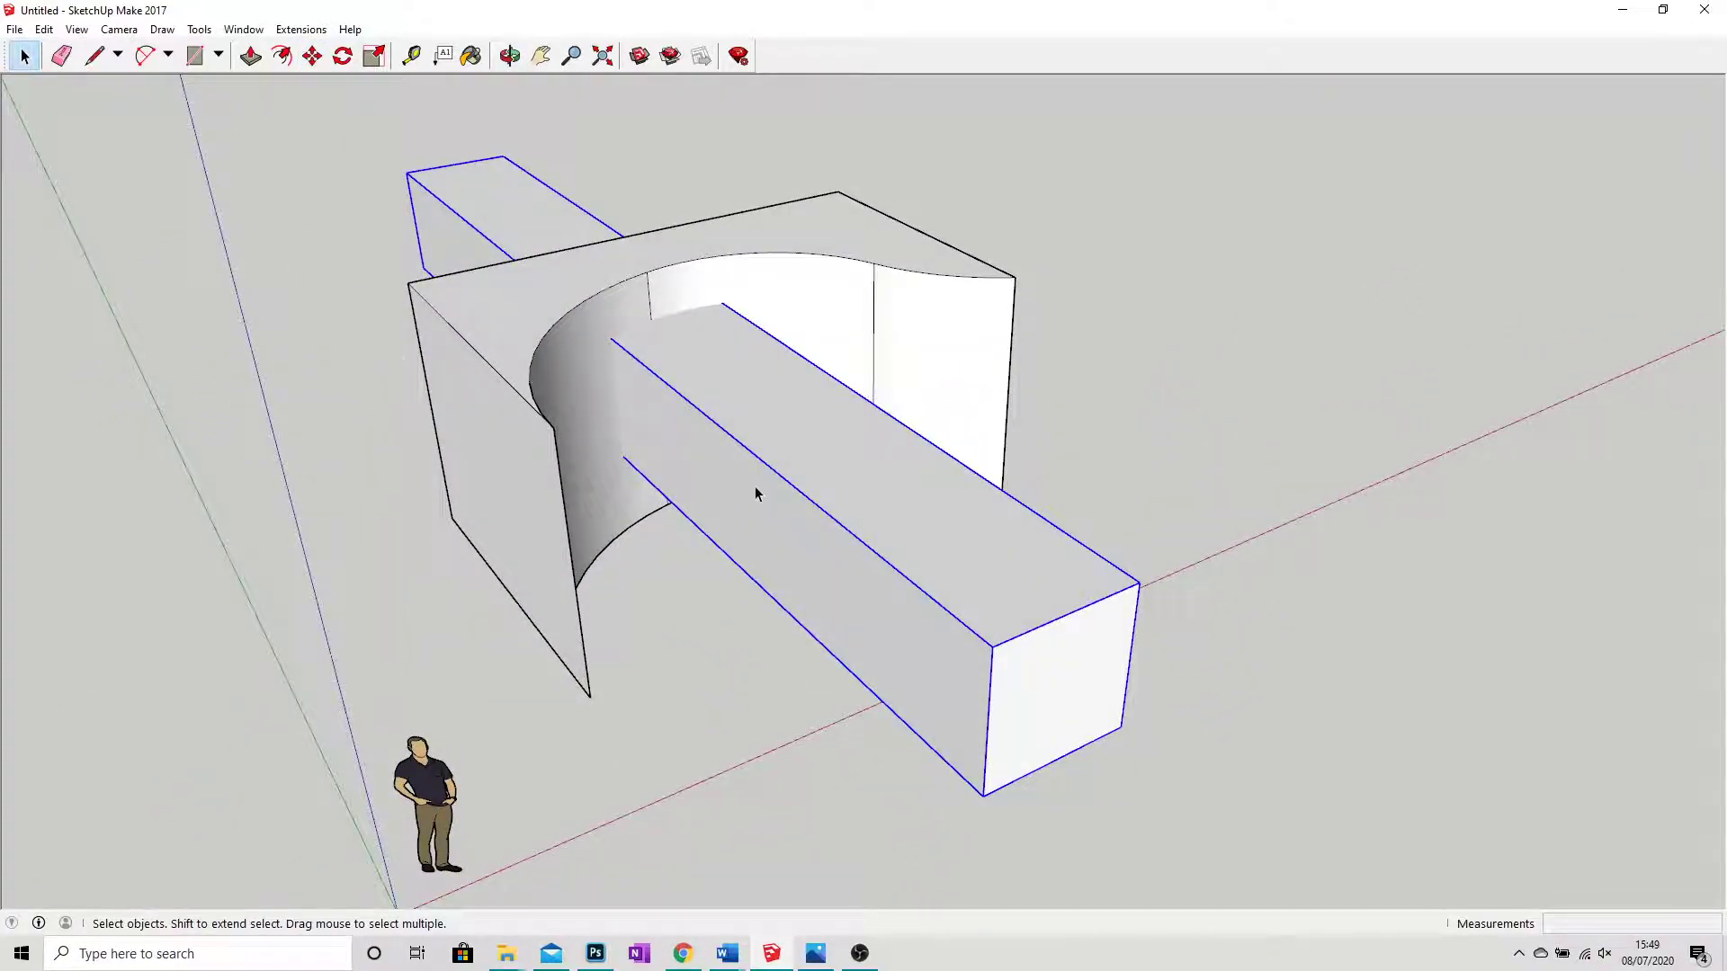
middle_click_drag(755, 493, 913, 511)
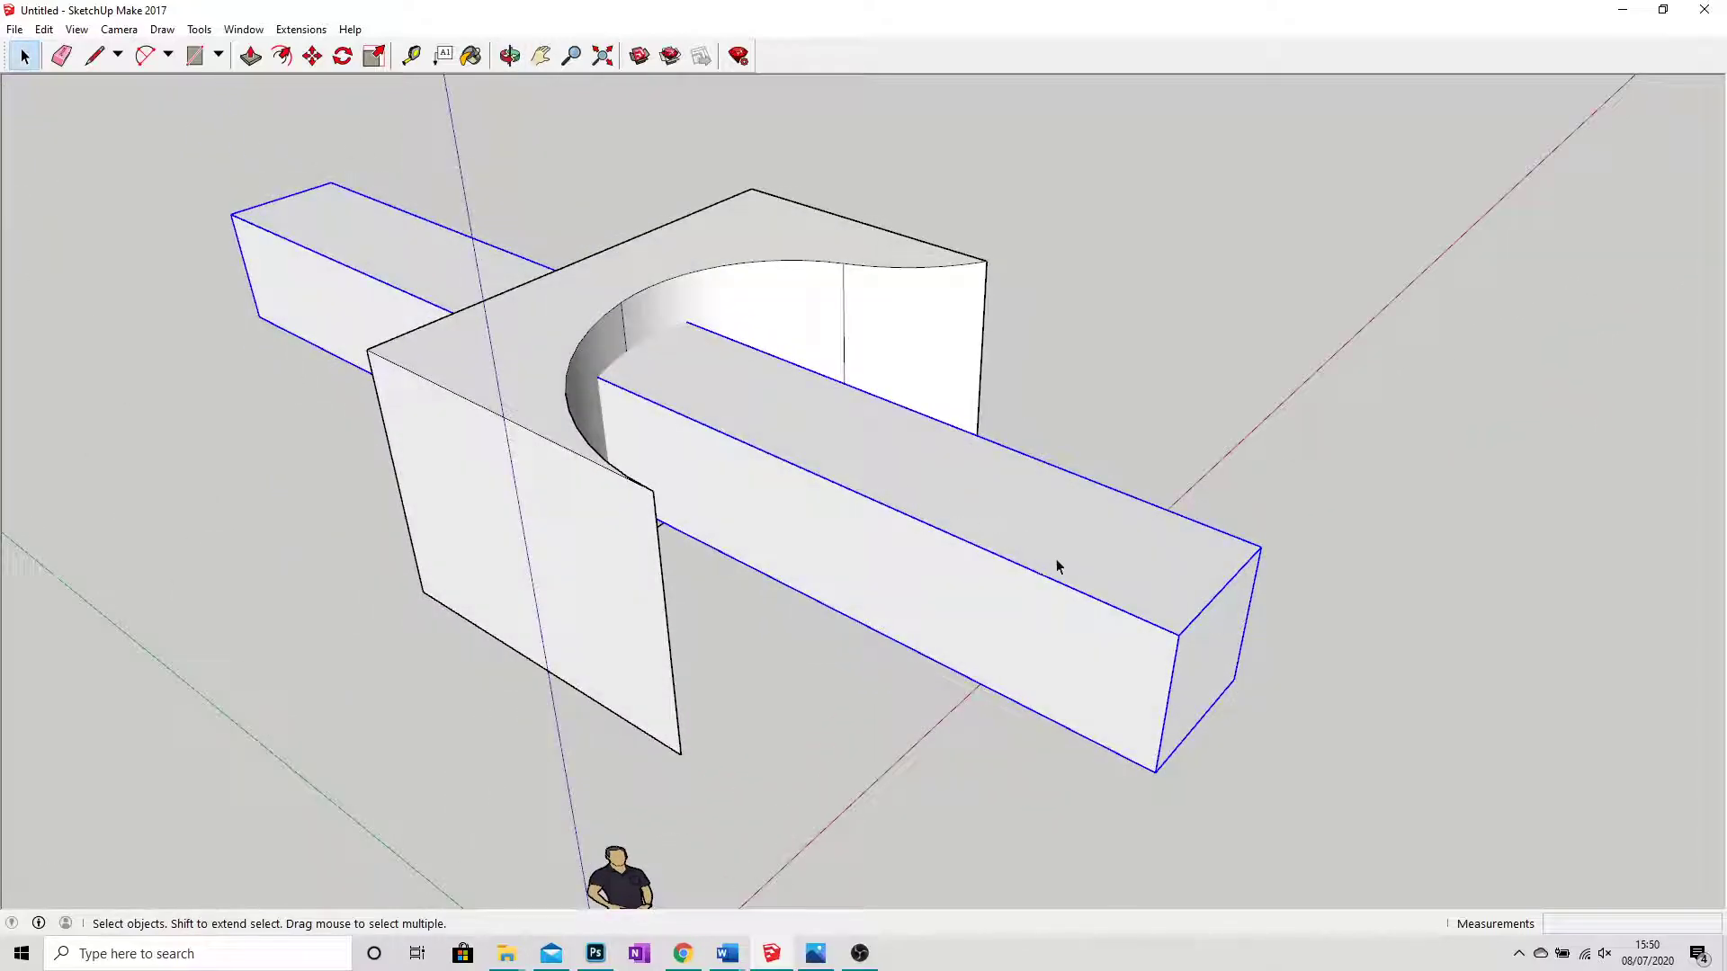
mouse_move(1058, 565)
middle_mouse_down()
mouse_move(1106, 617)
mouse_move(1025, 606)
middle_mouse_up()
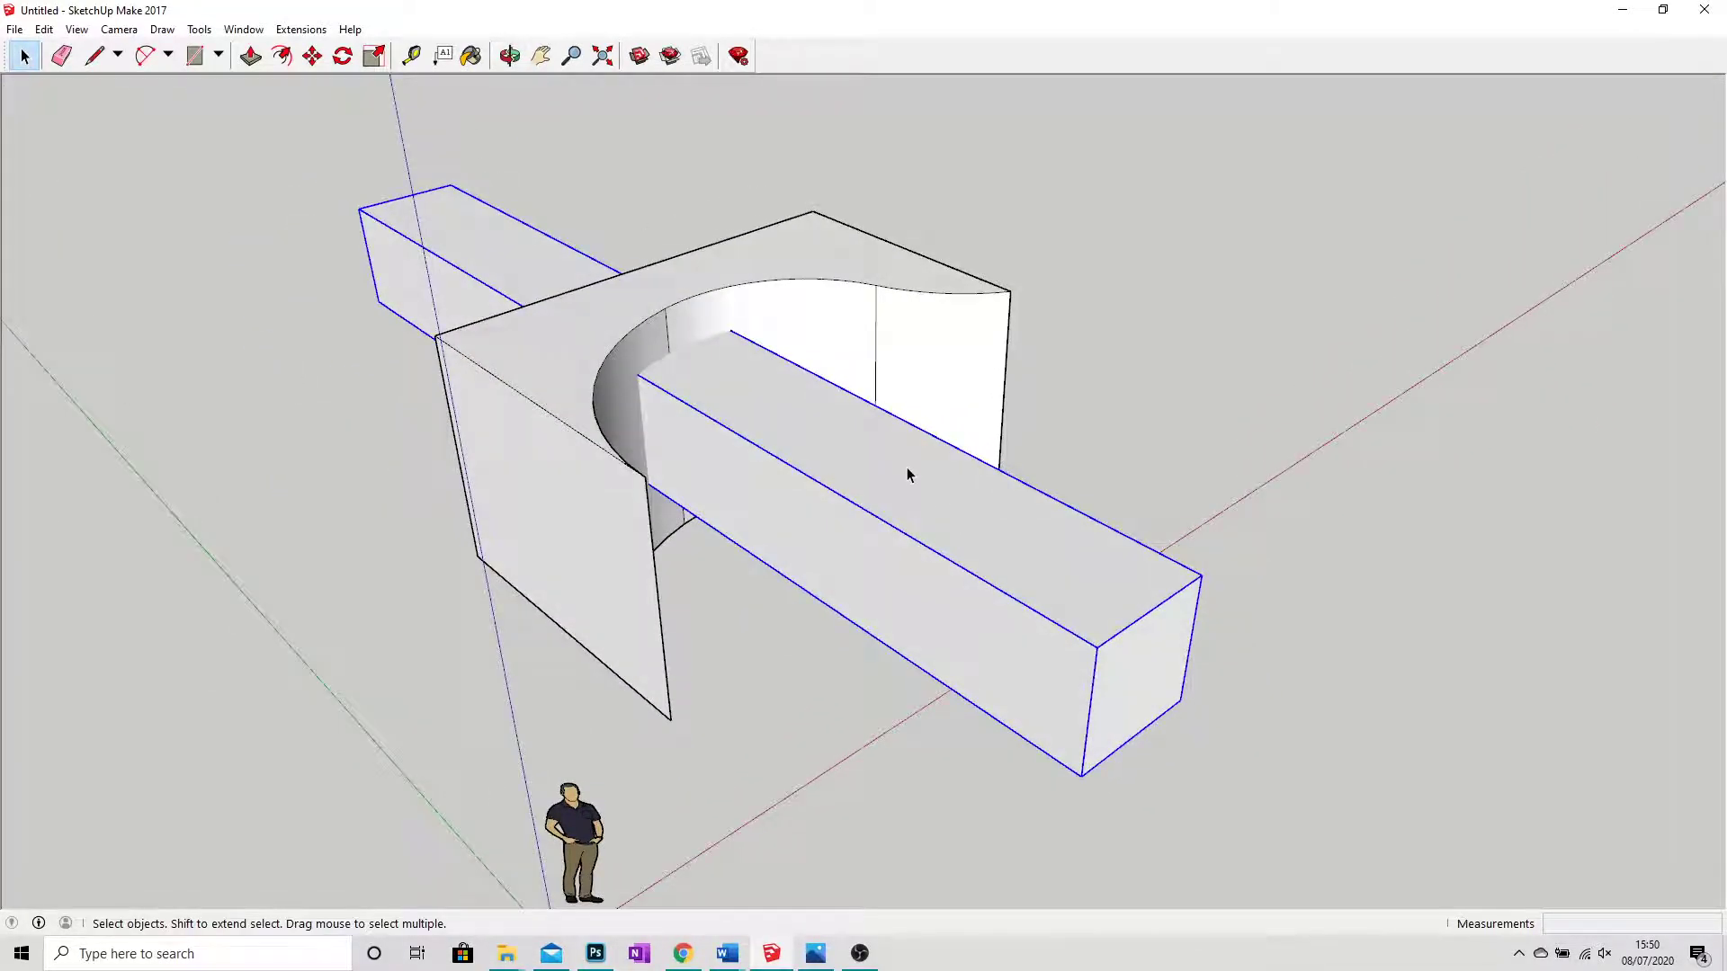
right_click(906, 474)
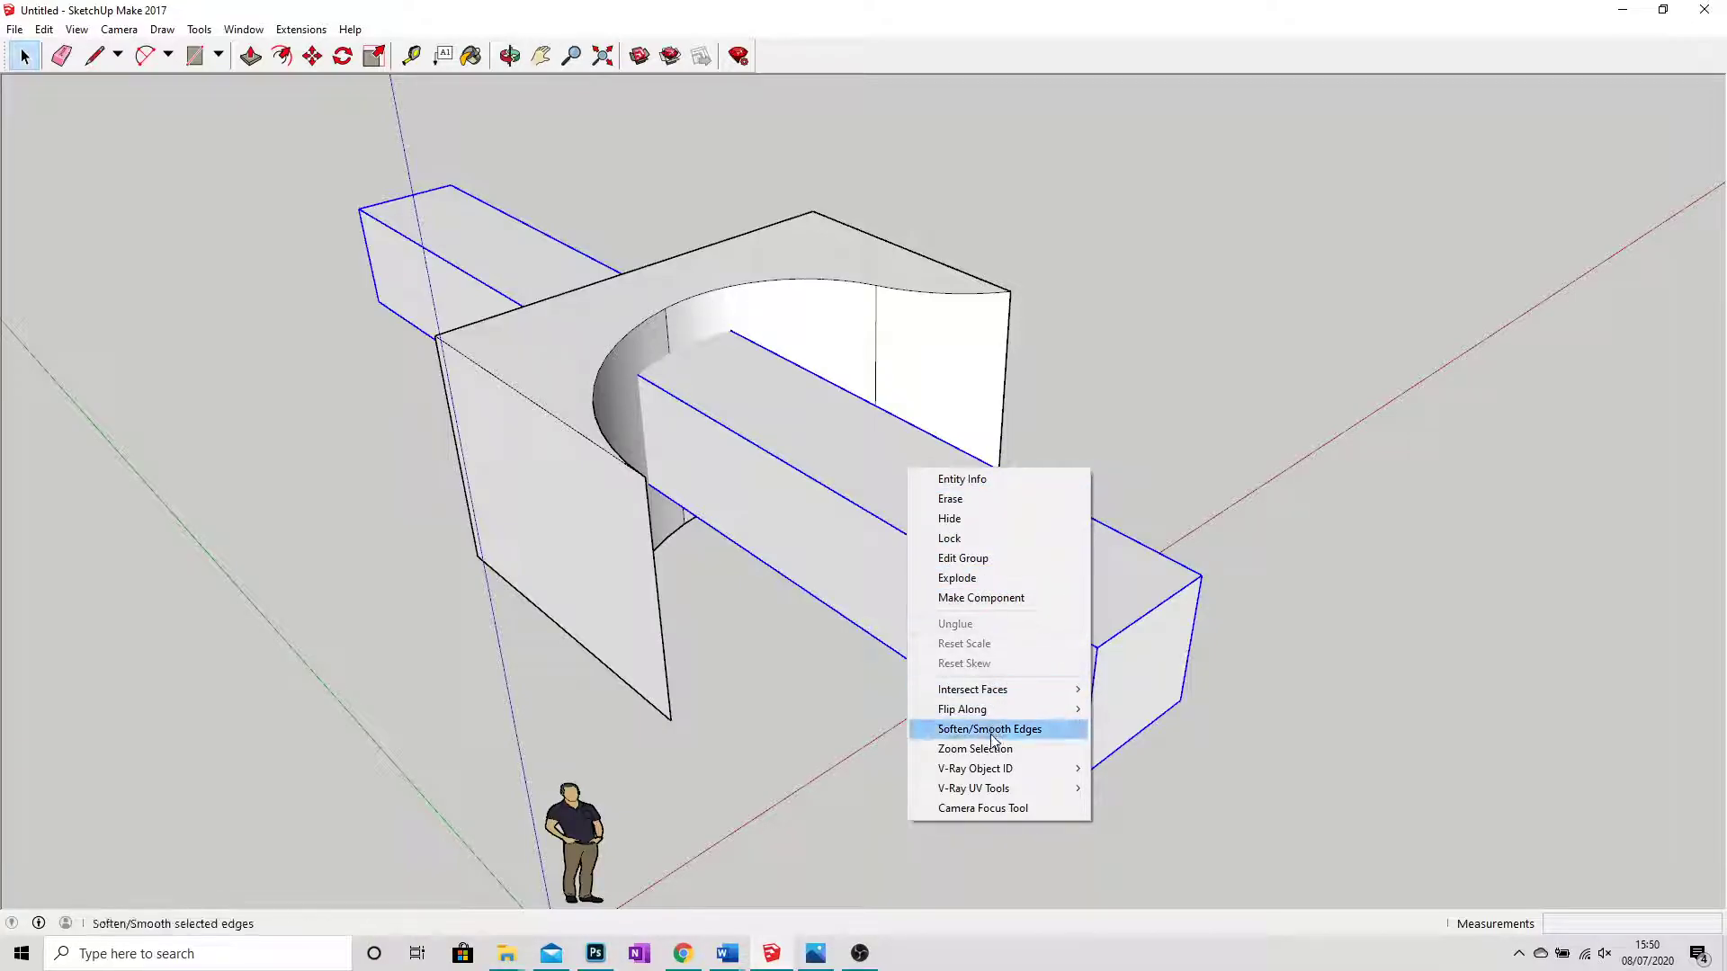
mouse_move(973, 689)
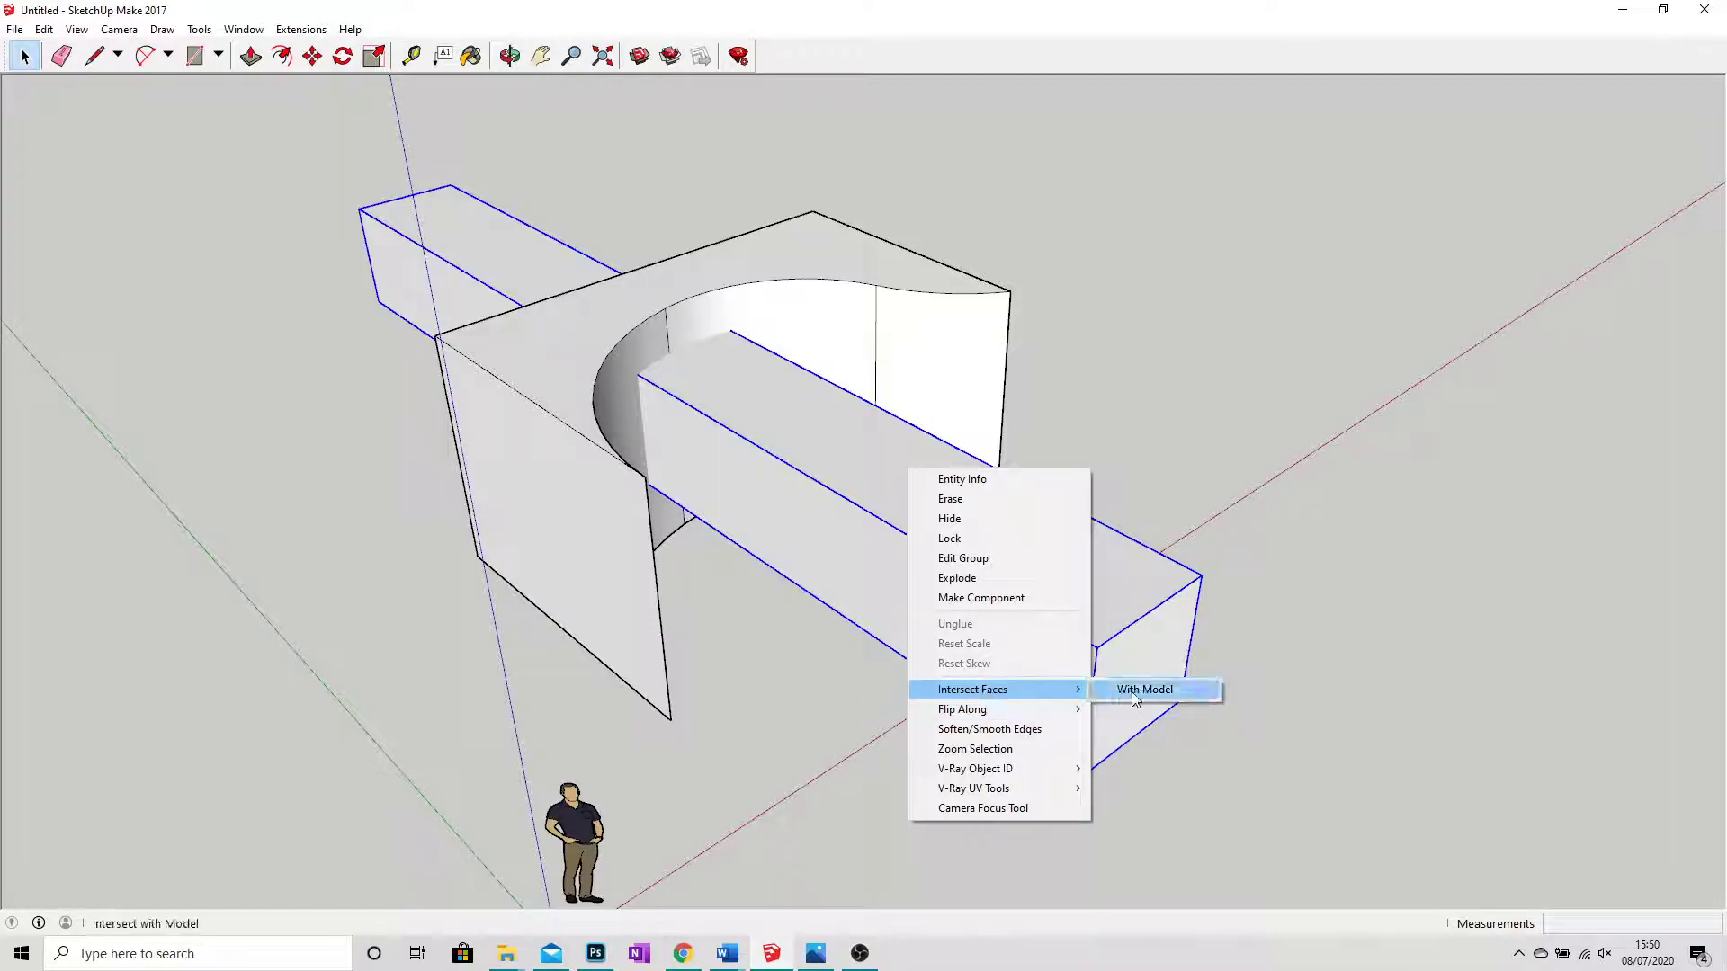
left_click(1132, 693)
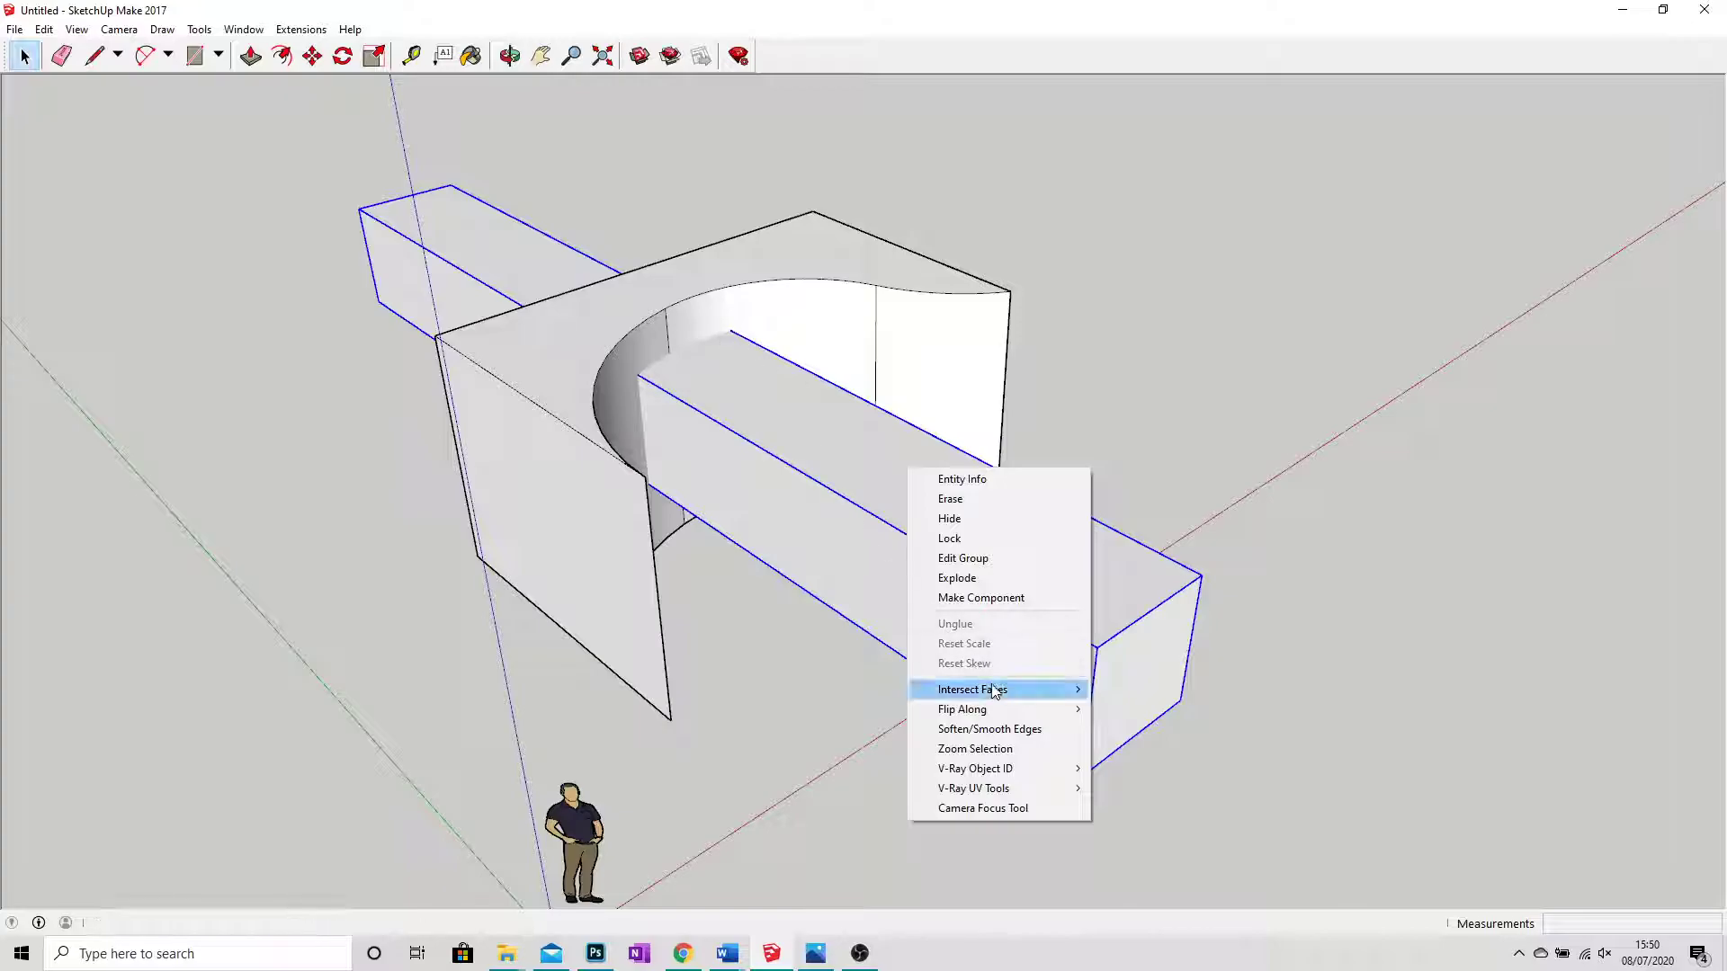
mouse_move(973, 689)
left_click(1135, 691)
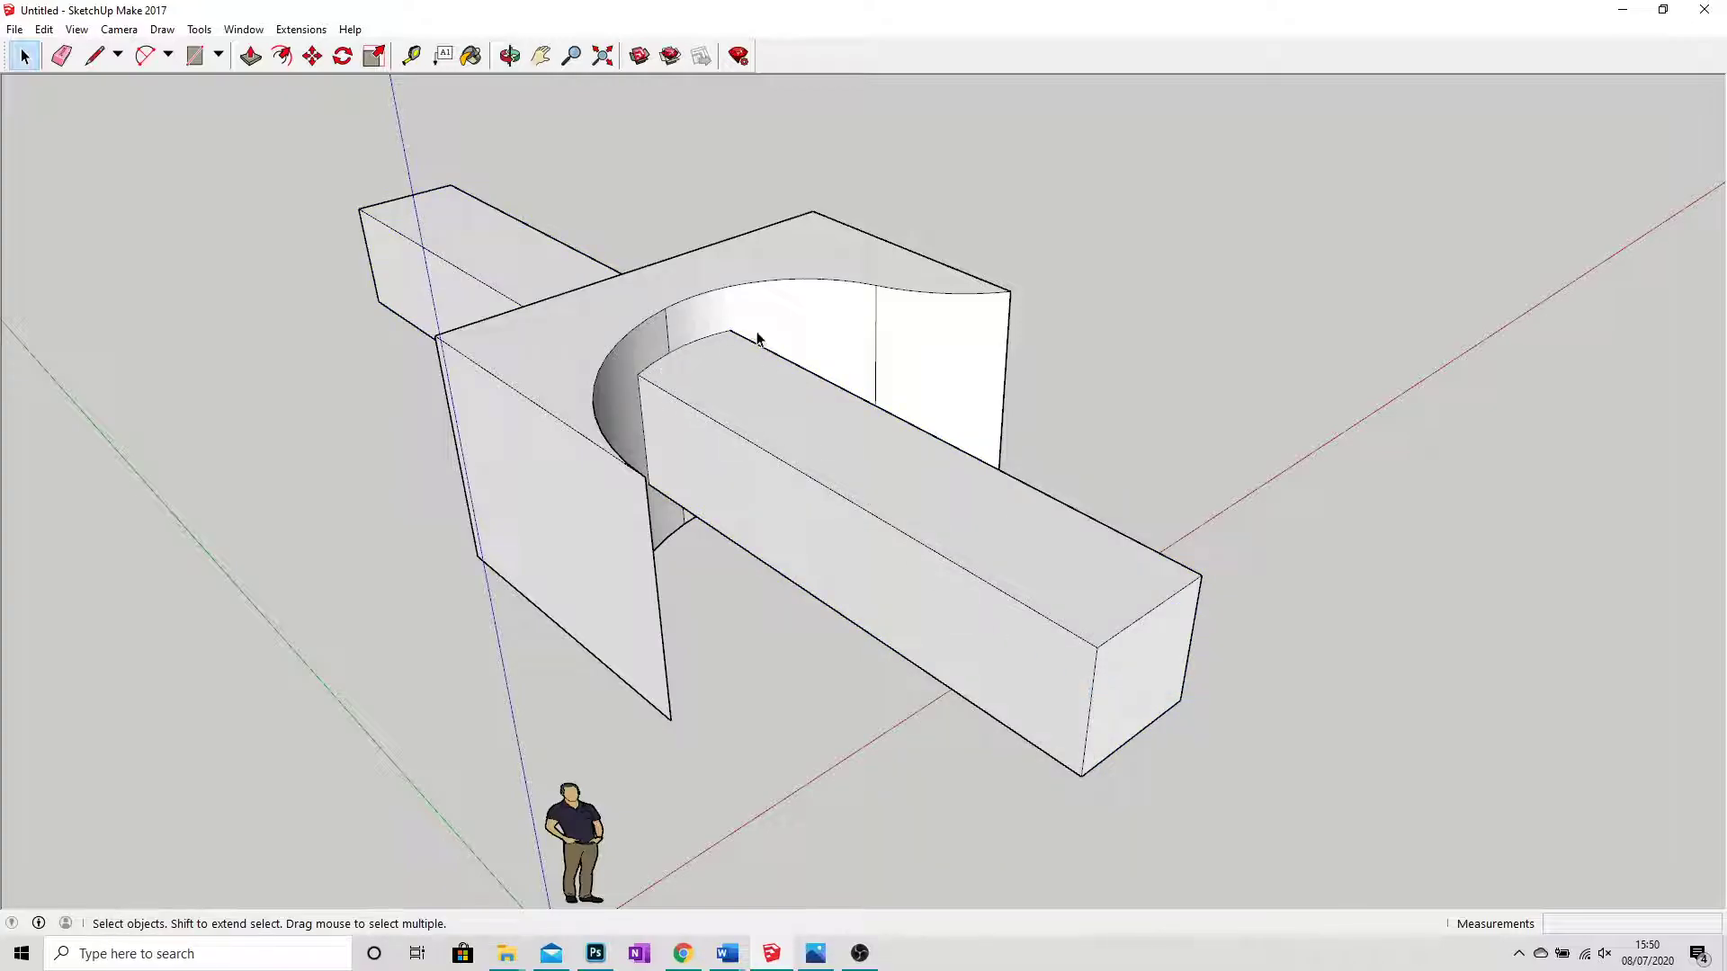
left_click(872, 496)
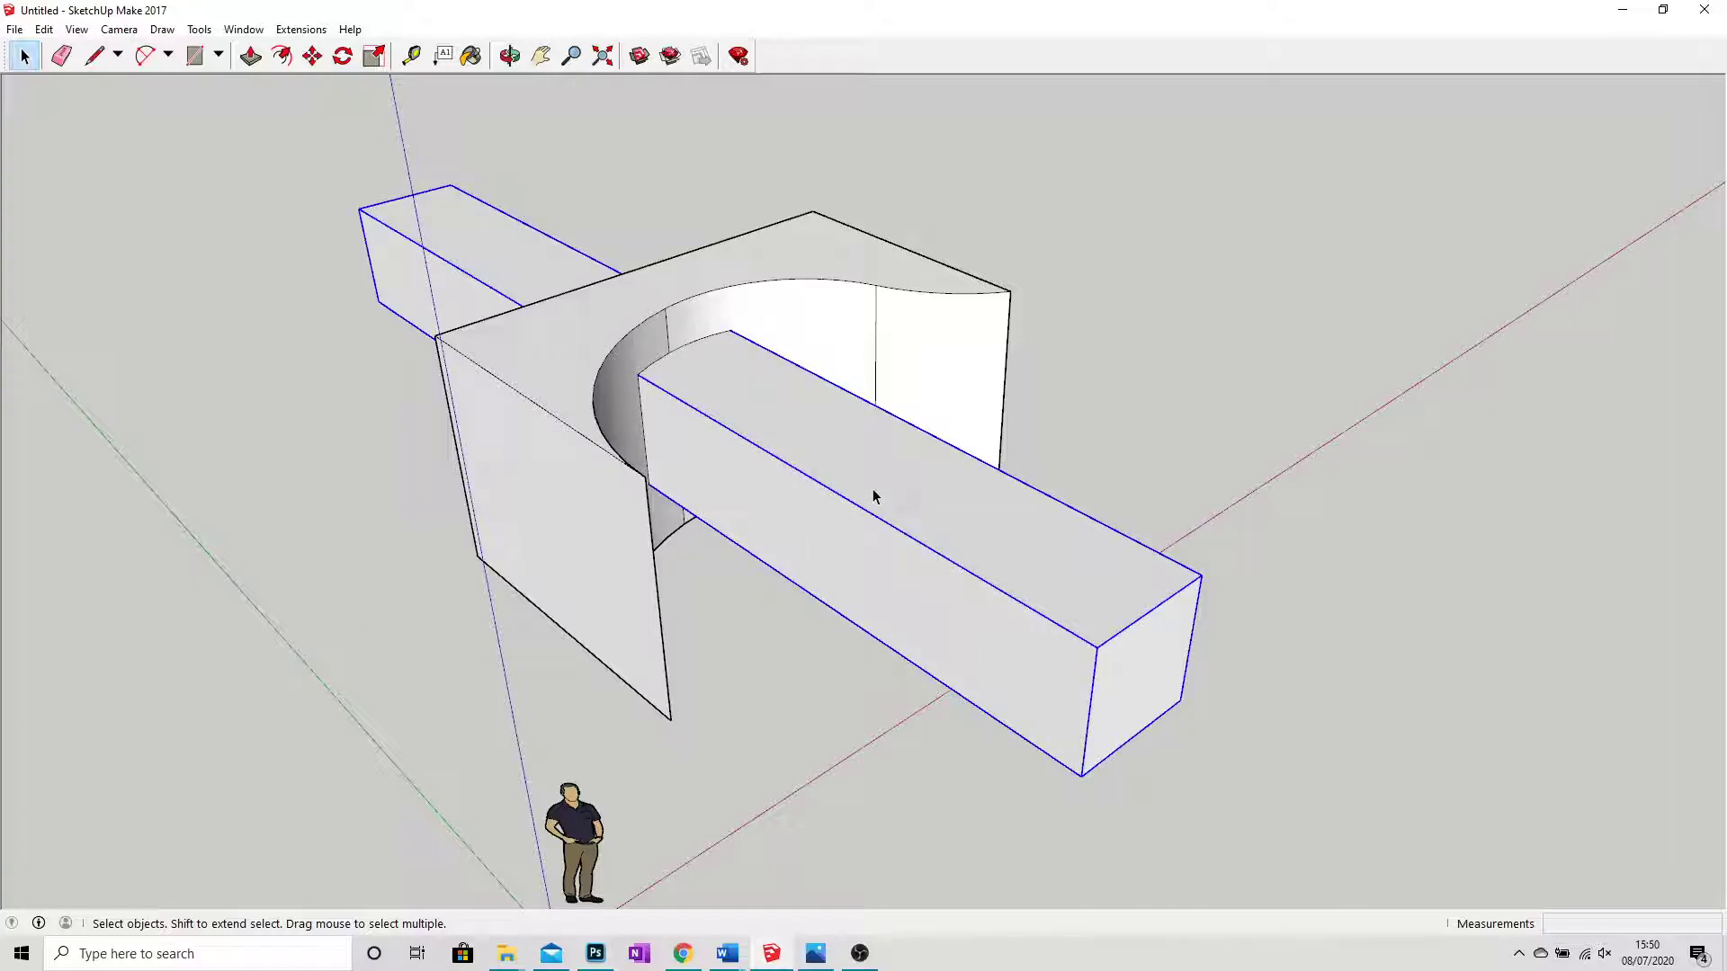
Temporarily delete the beam to check the cut outline, undo, and reselect the bar.
key("Delete")
mouse_move(872, 493)
middle_mouse_down()
mouse_move(612, 317)
mouse_move(771, 404)
mouse_move(654, 340)
middle_mouse_up()
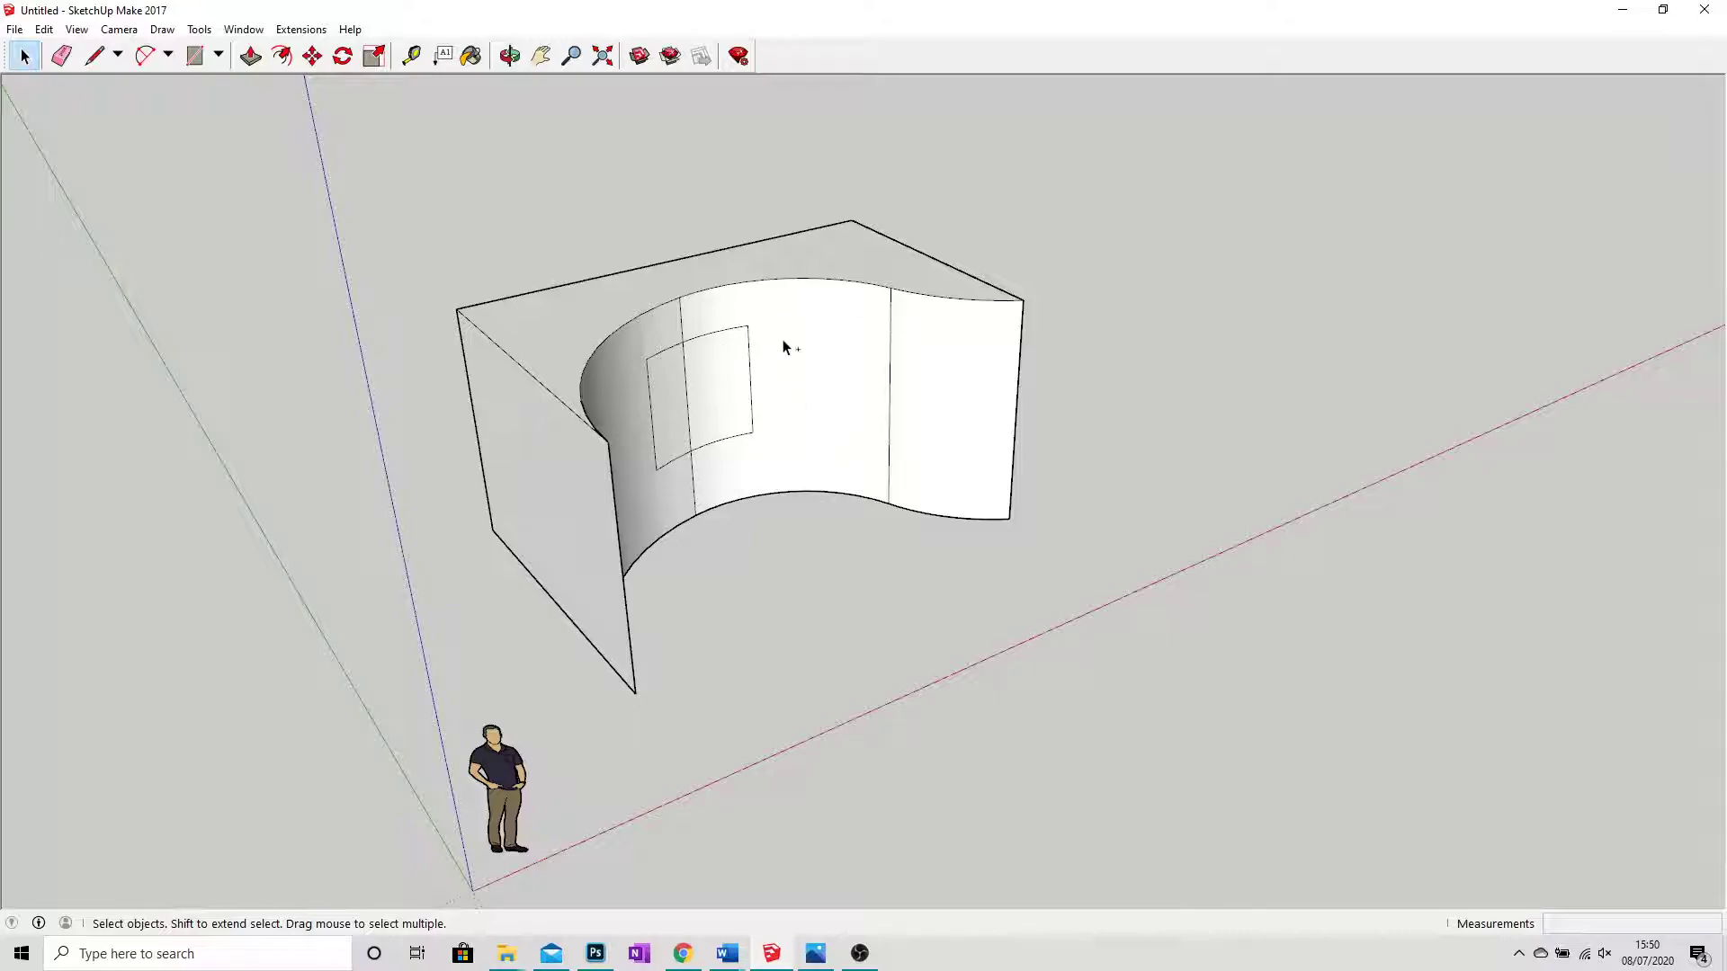
key("ctrl+z")
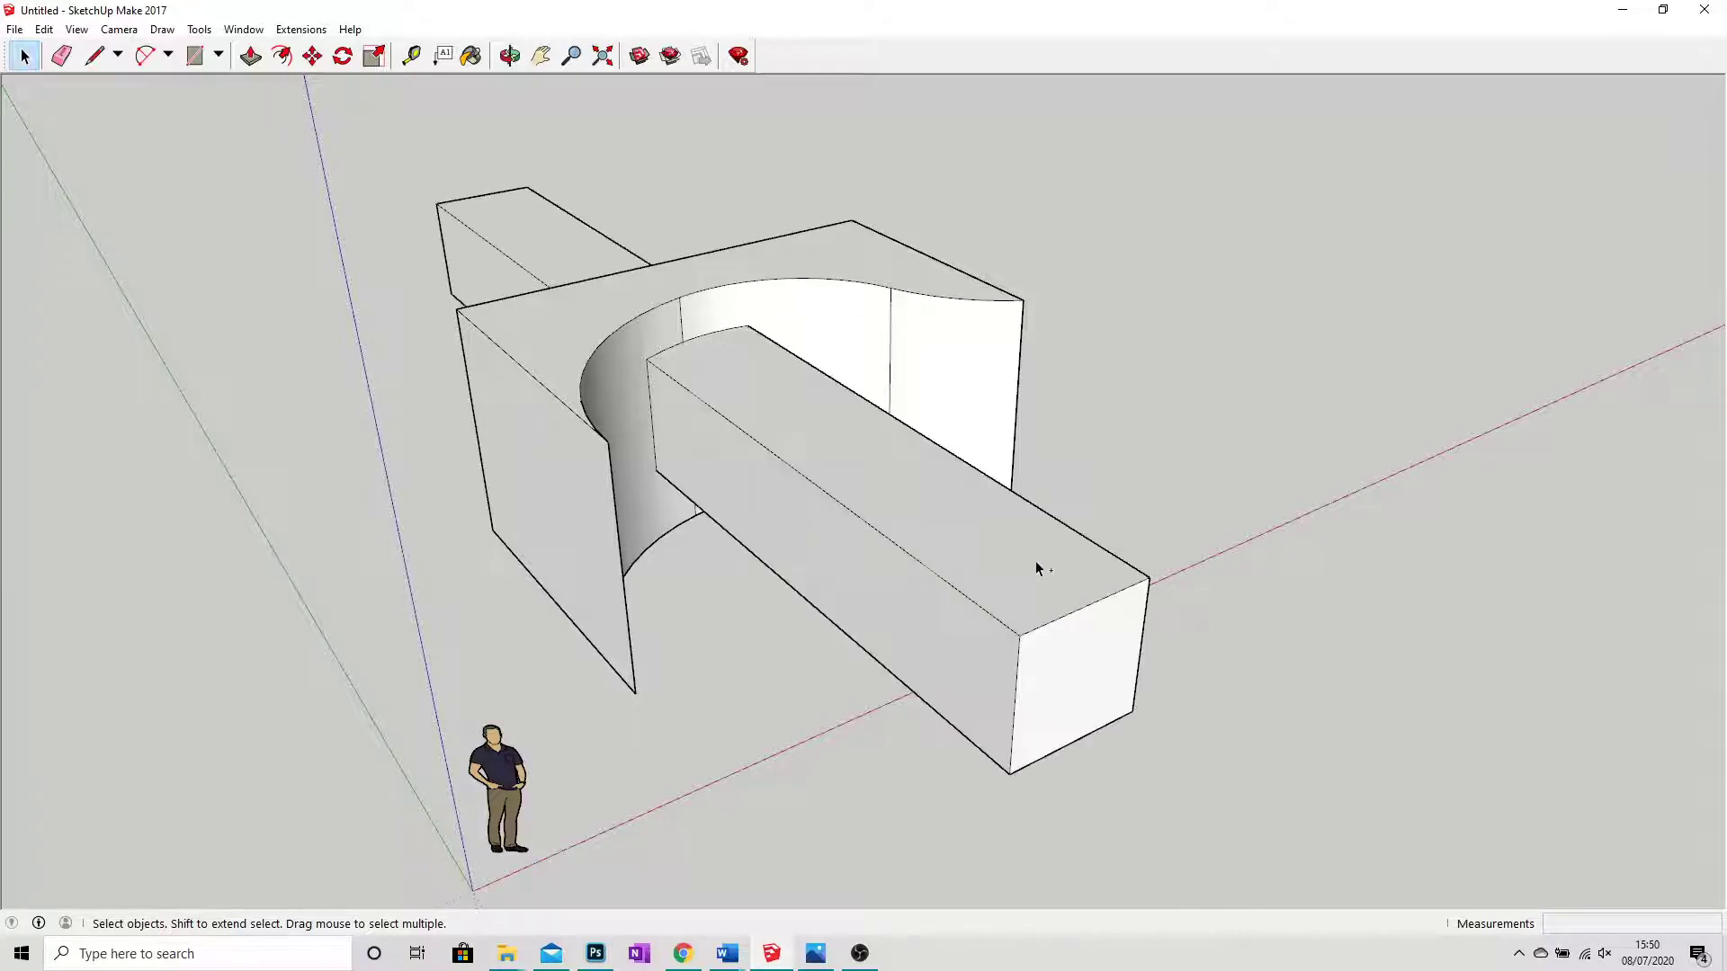
mouse_move(876, 585)
middle_mouse_down()
mouse_move(994, 617)
mouse_move(978, 590)
middle_mouse_up()
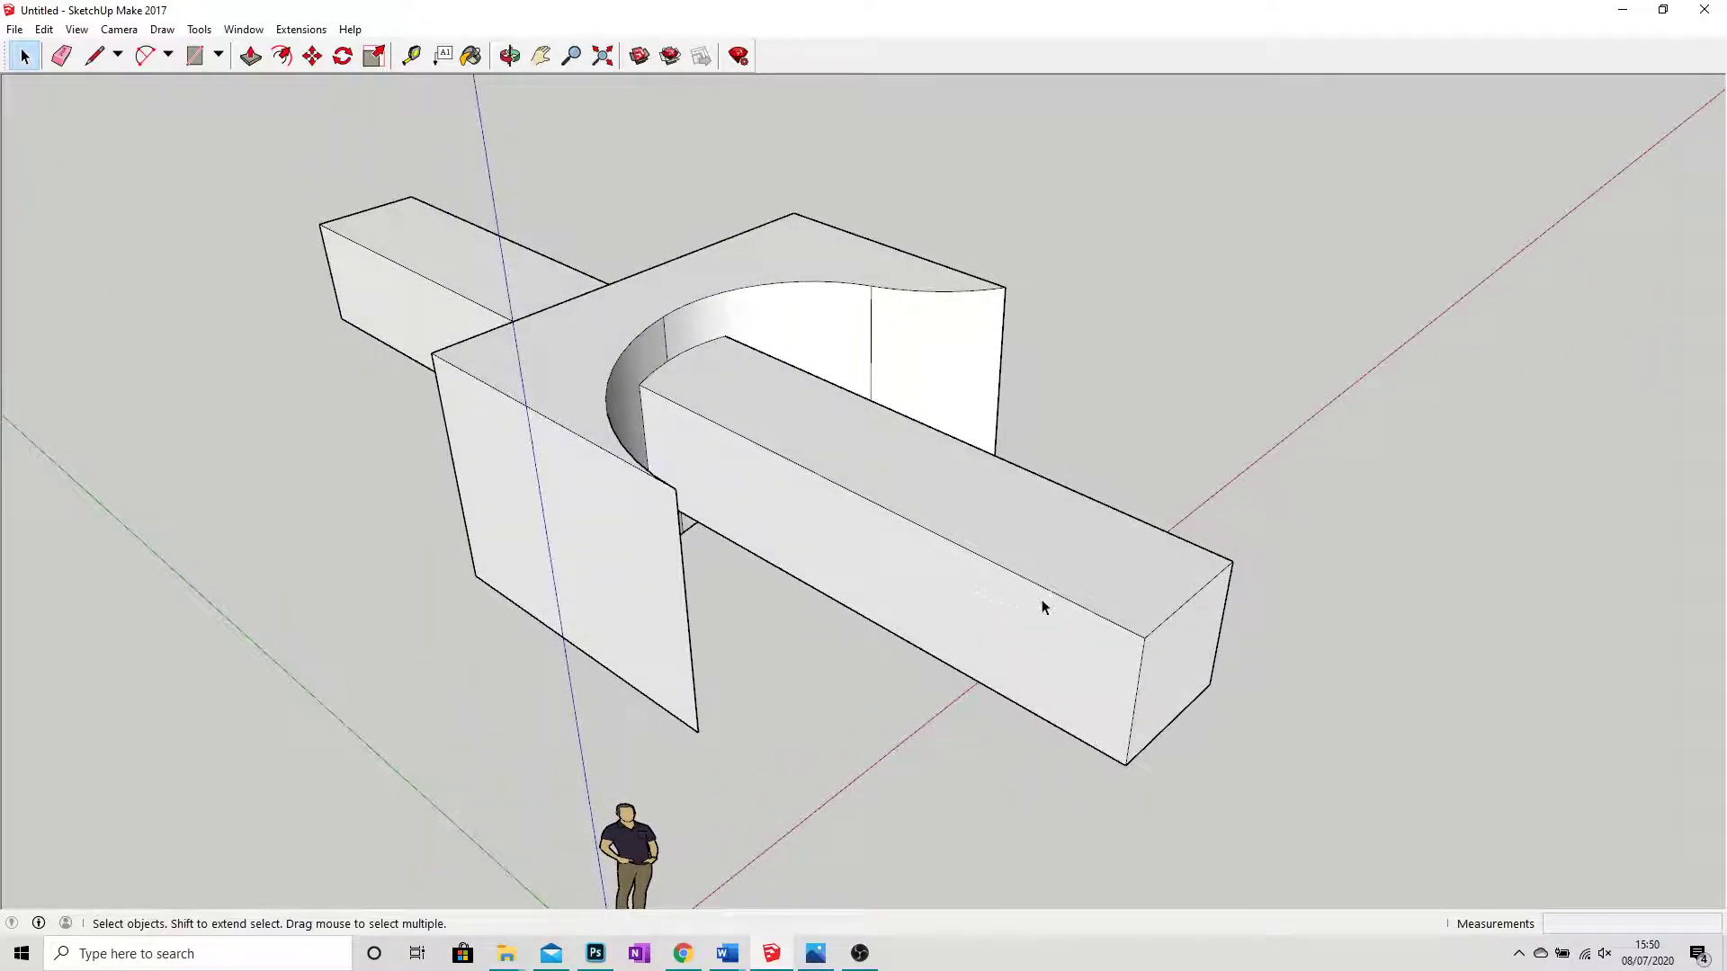
left_click(1011, 522)
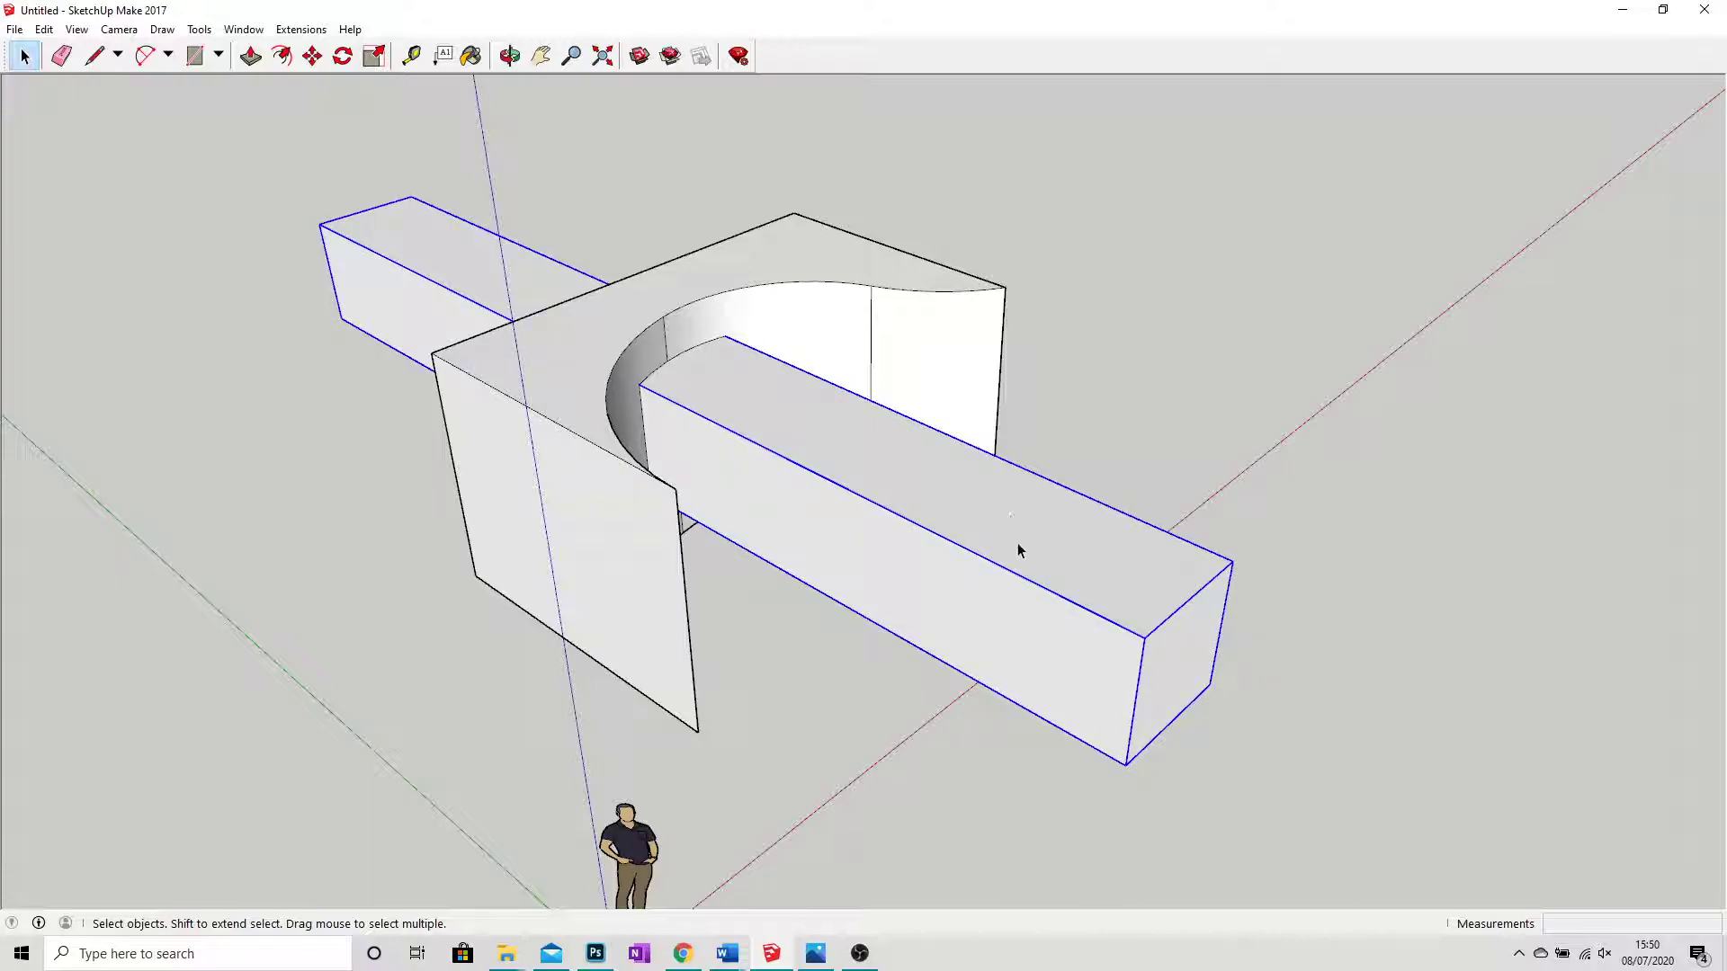
Explode the bar group into loose geometry and orbit around the model.
right_click(960, 499)
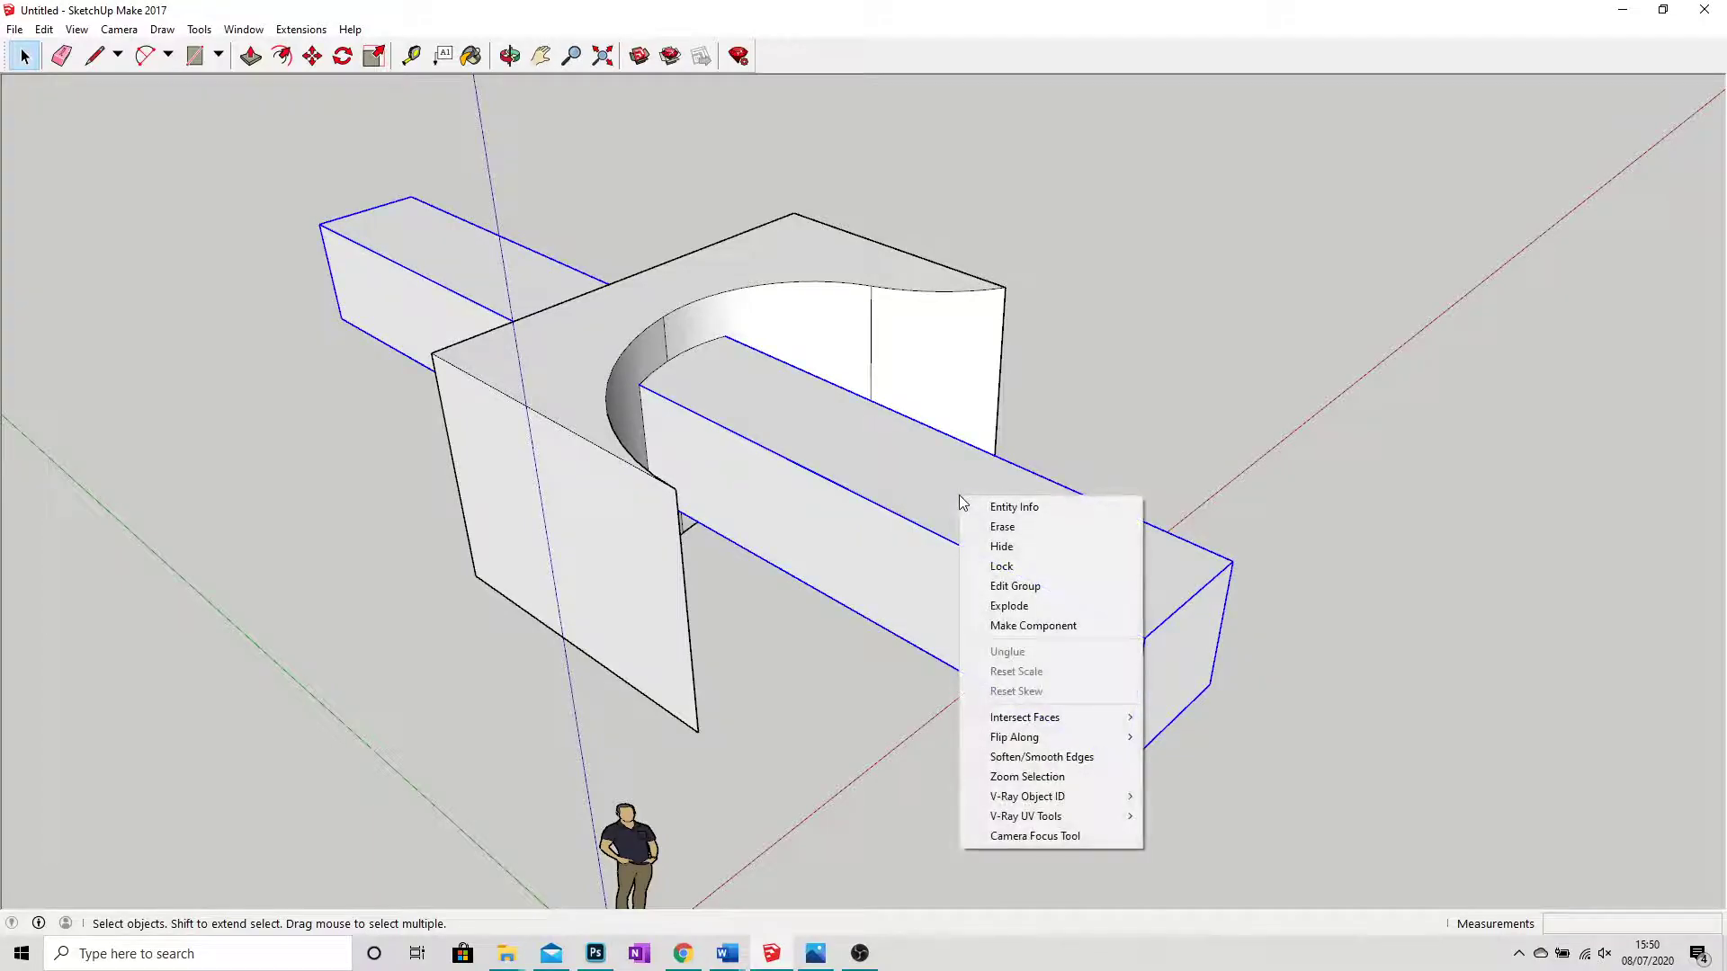
left_click(1032, 610)
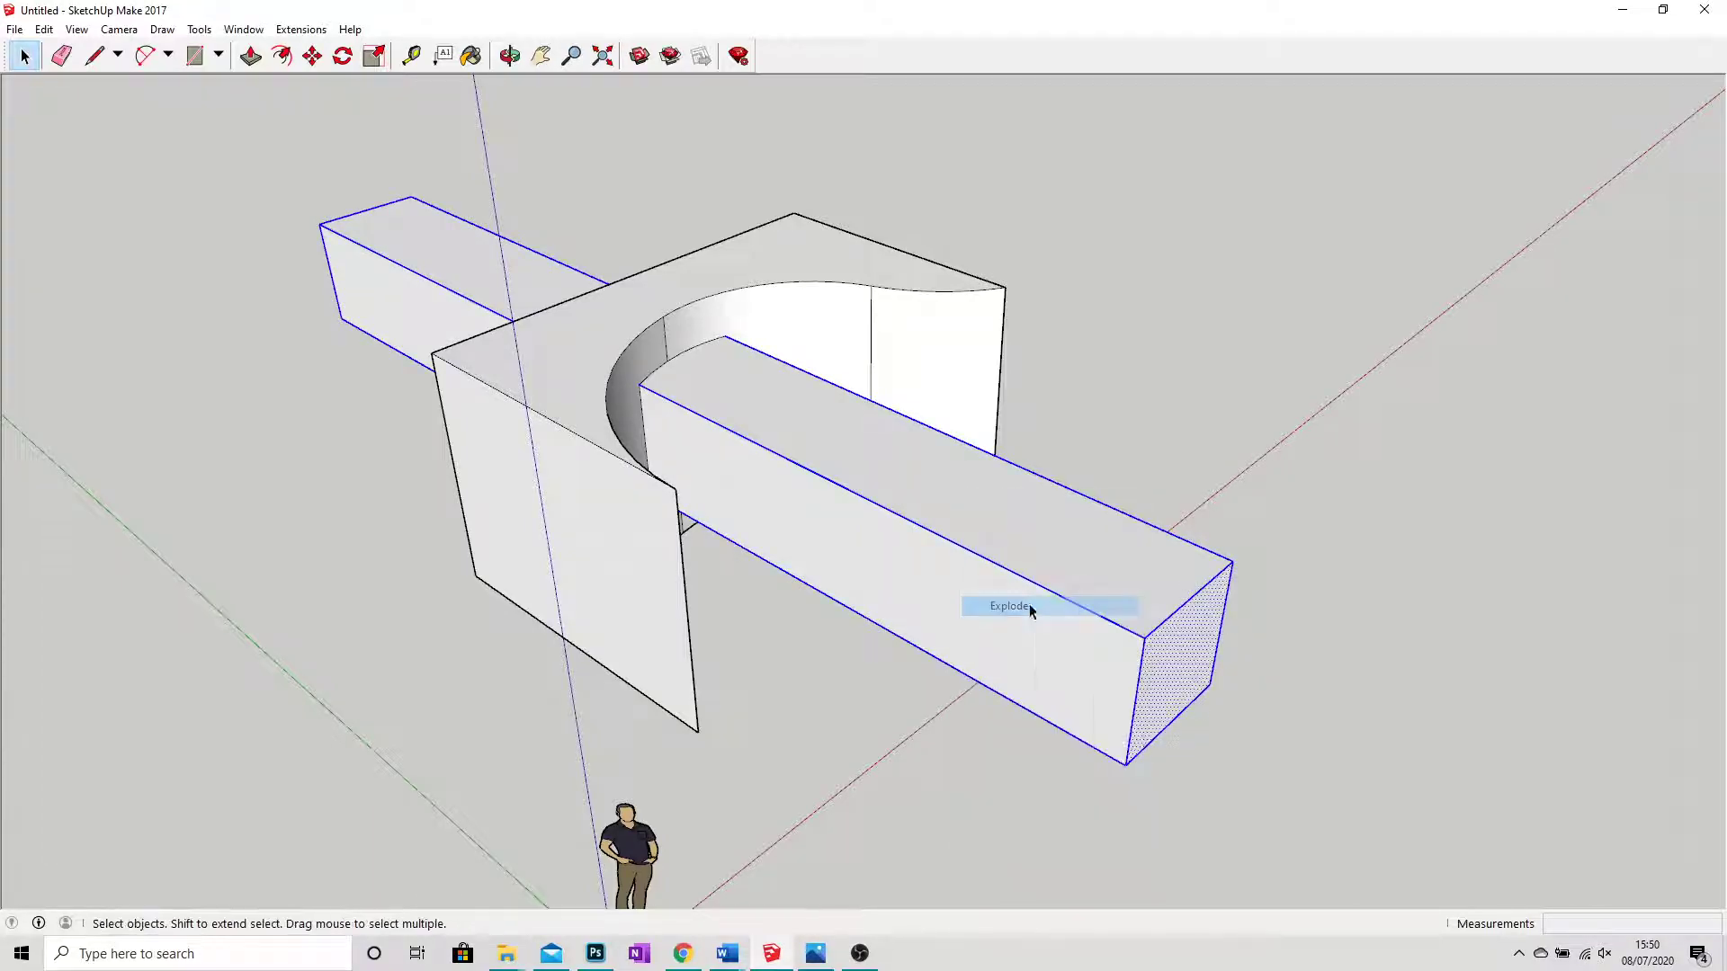
left_click(945, 700)
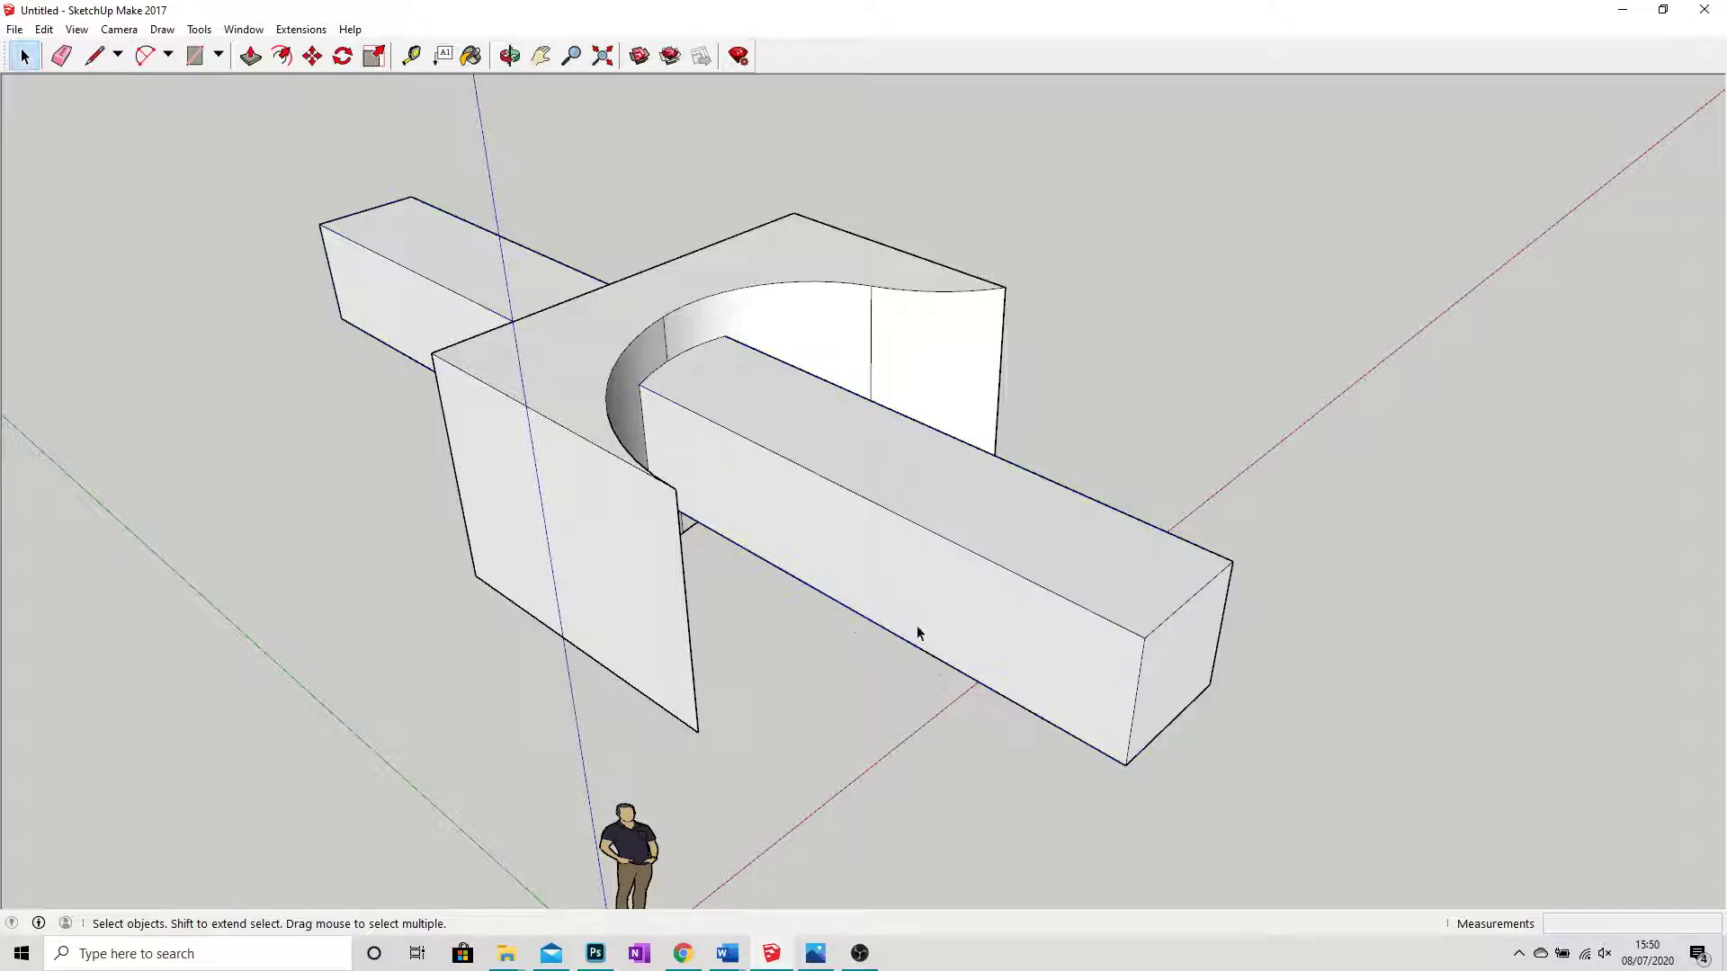
mouse_move(917, 635)
middle_mouse_down()
mouse_move(1188, 624)
mouse_move(1037, 624)
mouse_move(913, 493)
middle_mouse_up()
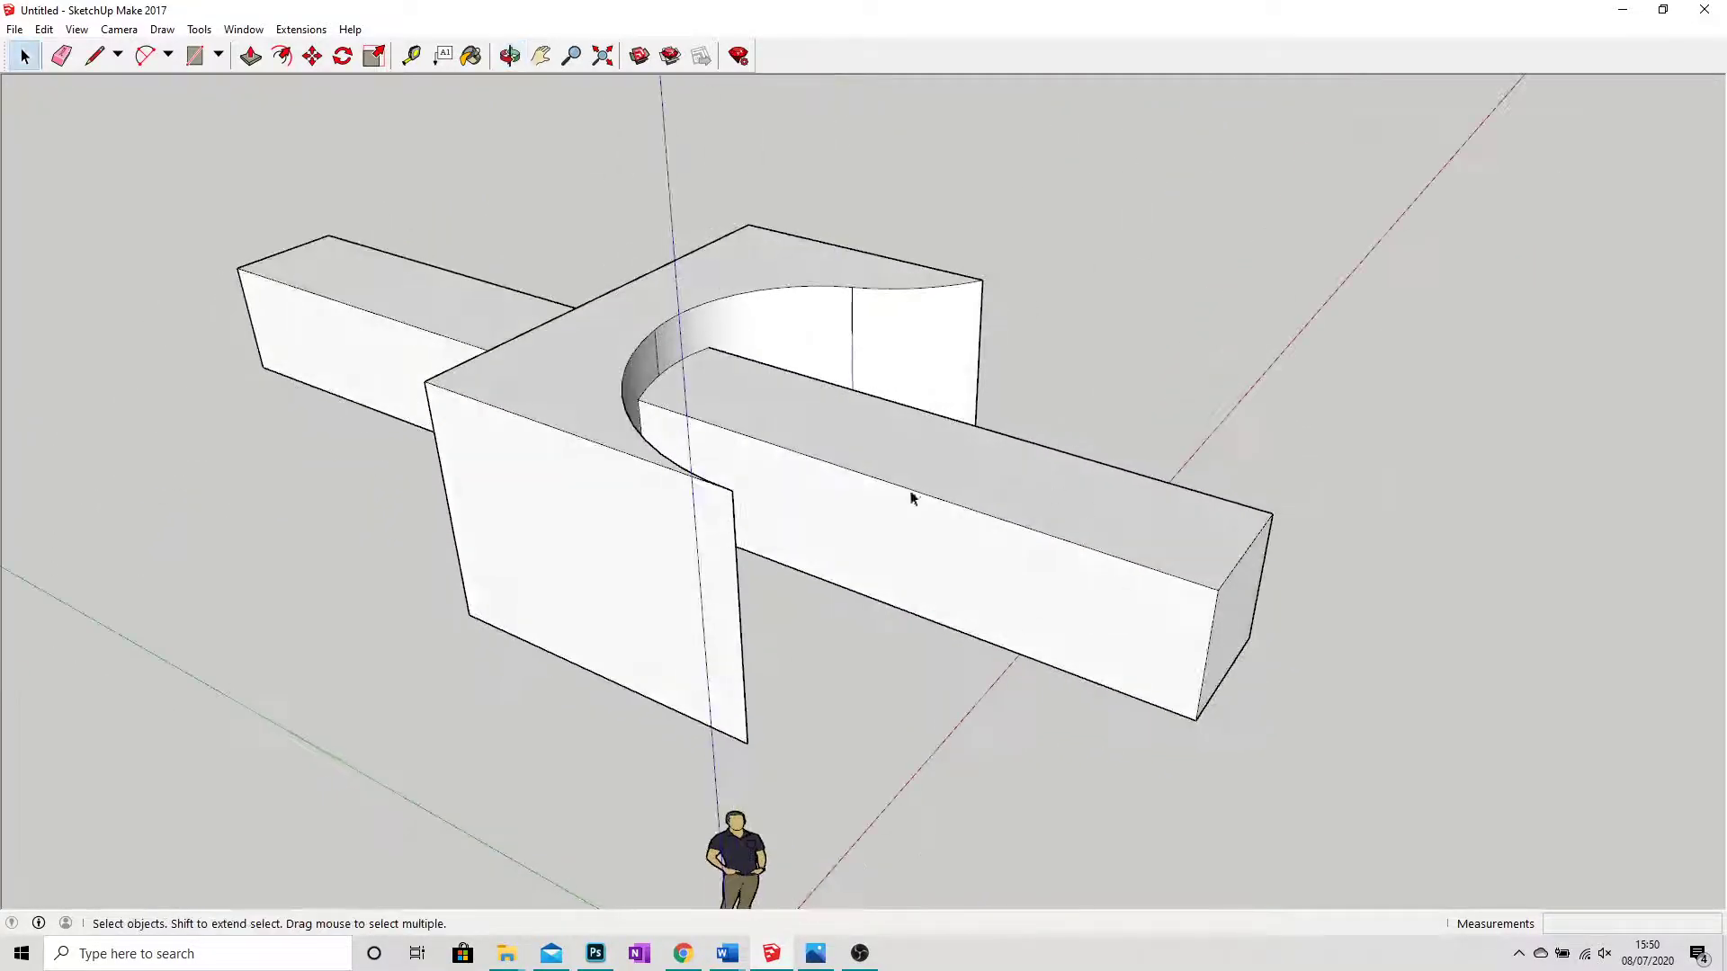
middle_click_drag(1049, 671, 1211, 677)
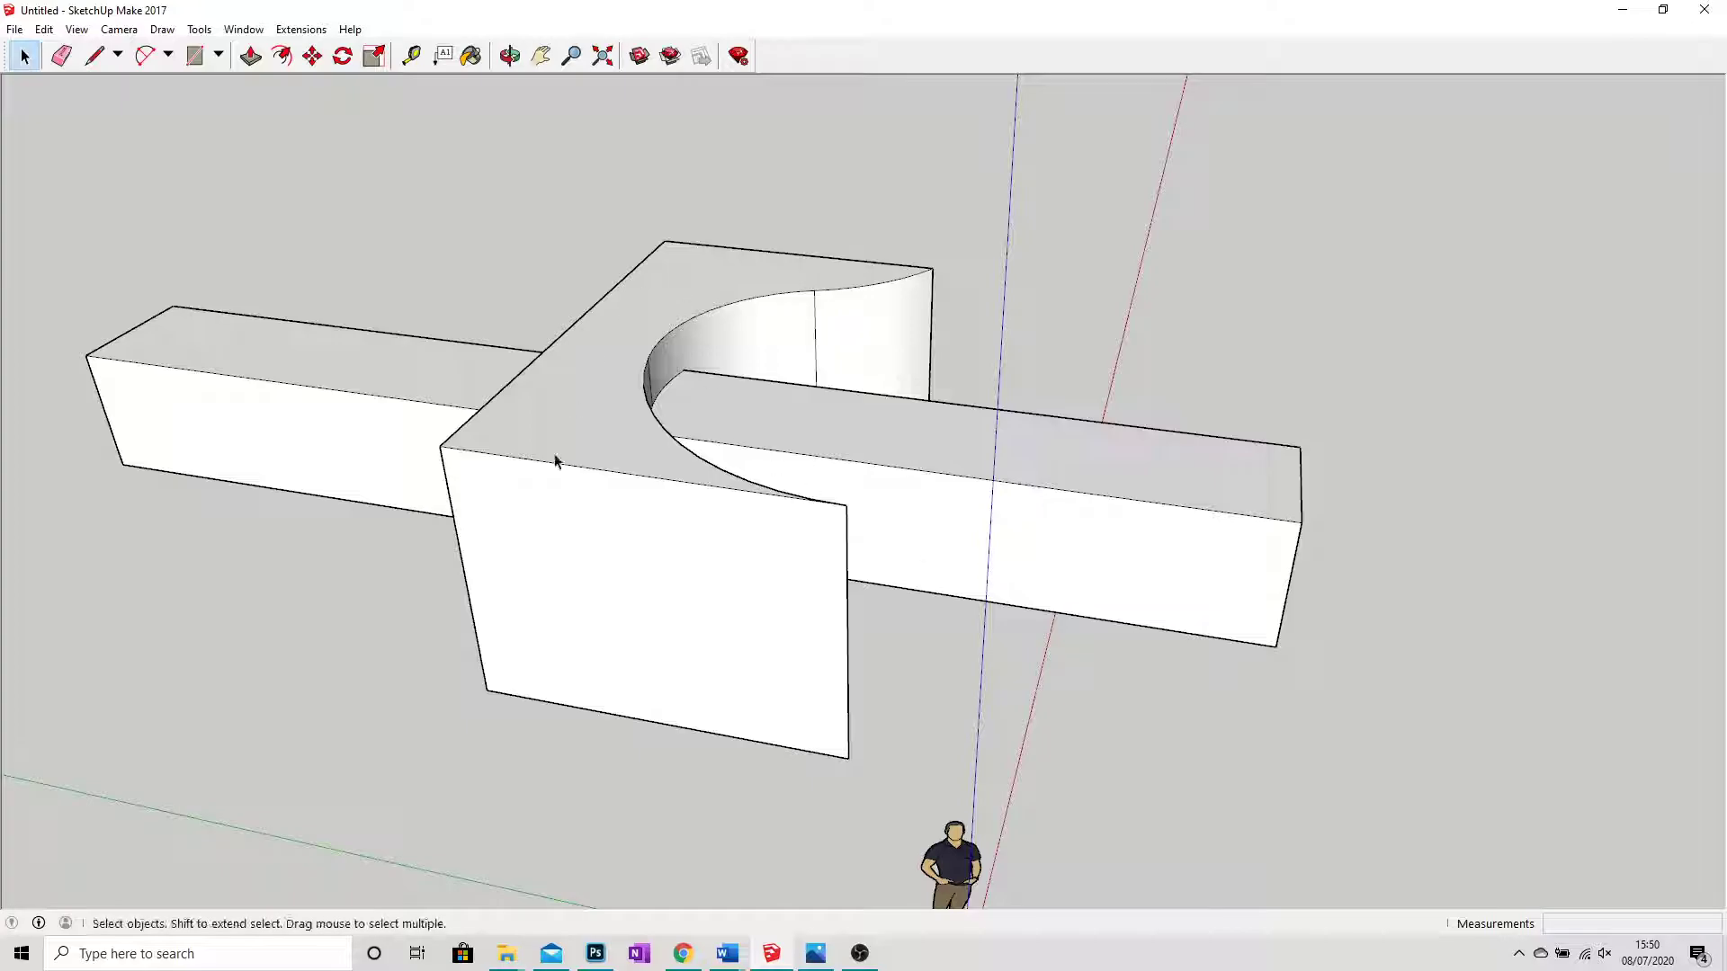
Delete the bar's right and left arms sticking out of the wall.
left_click_drag(1149, 719, 1148, 720)
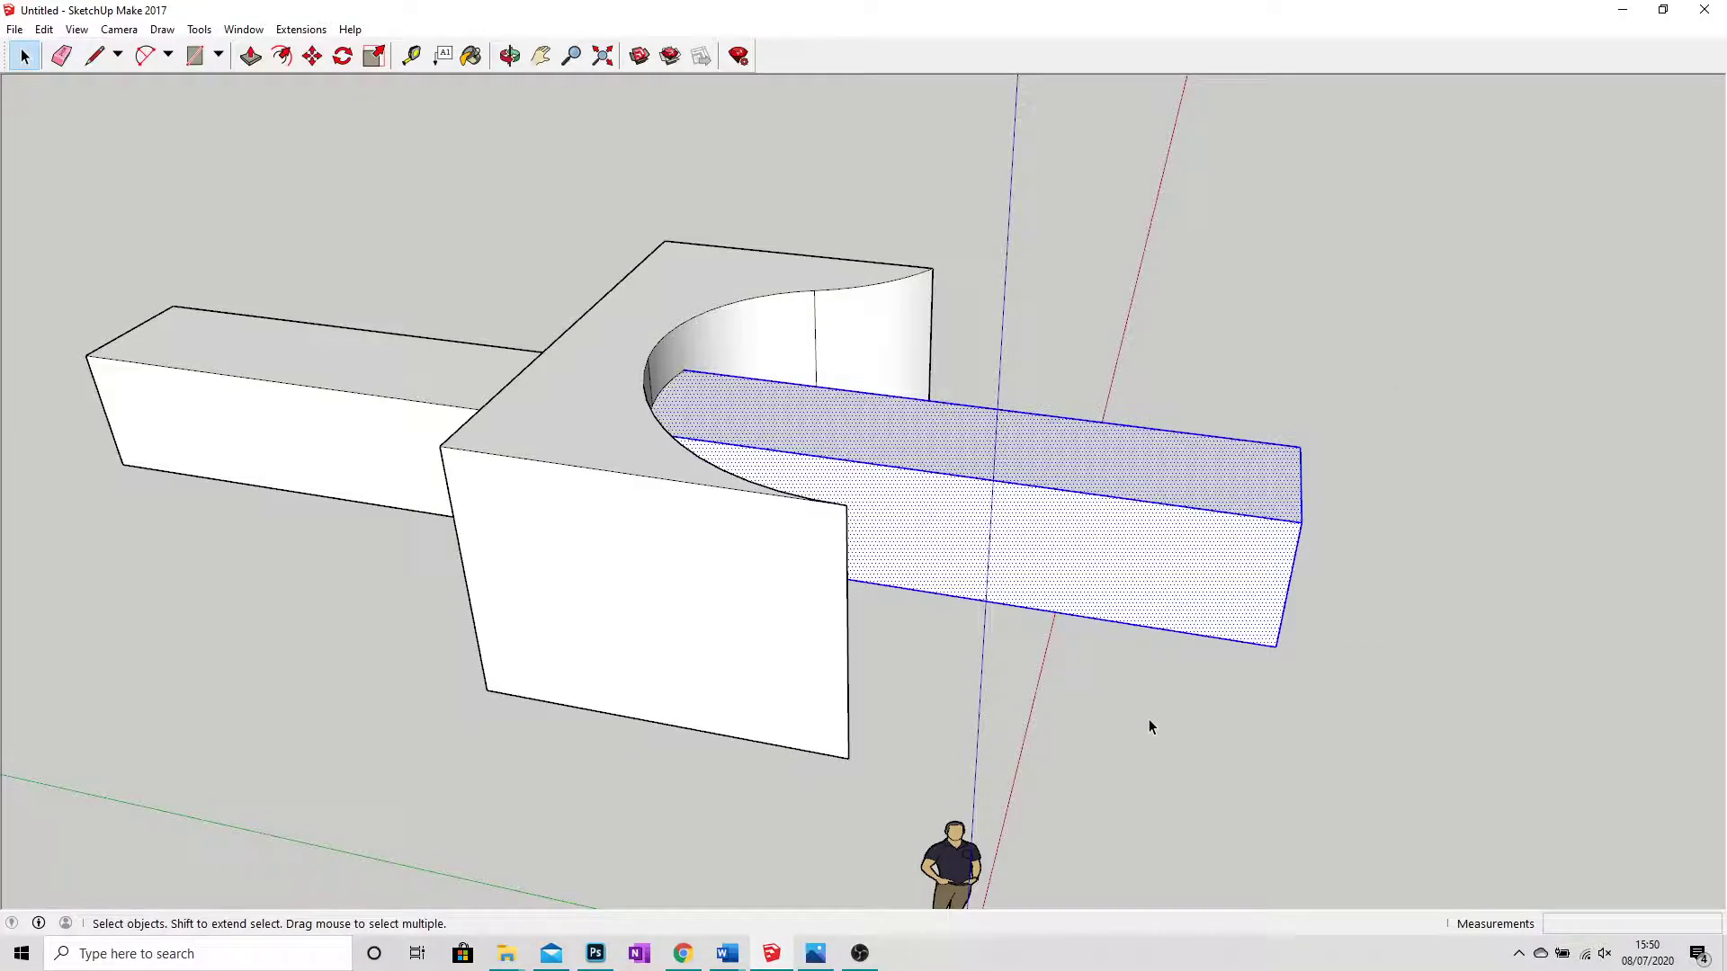
key("Delete")
left_click_drag(336, 256, 8, 579)
key("Delete")
Push both halves of the leftover rectangle through the curved wall with Push/Pull.
mouse_move(8, 579)
middle_mouse_down()
mouse_move(413, 578)
mouse_move(833, 293)
middle_mouse_up()
scroll(809, 360, "up", 5)
middle_click_drag(768, 433, 887, 374)
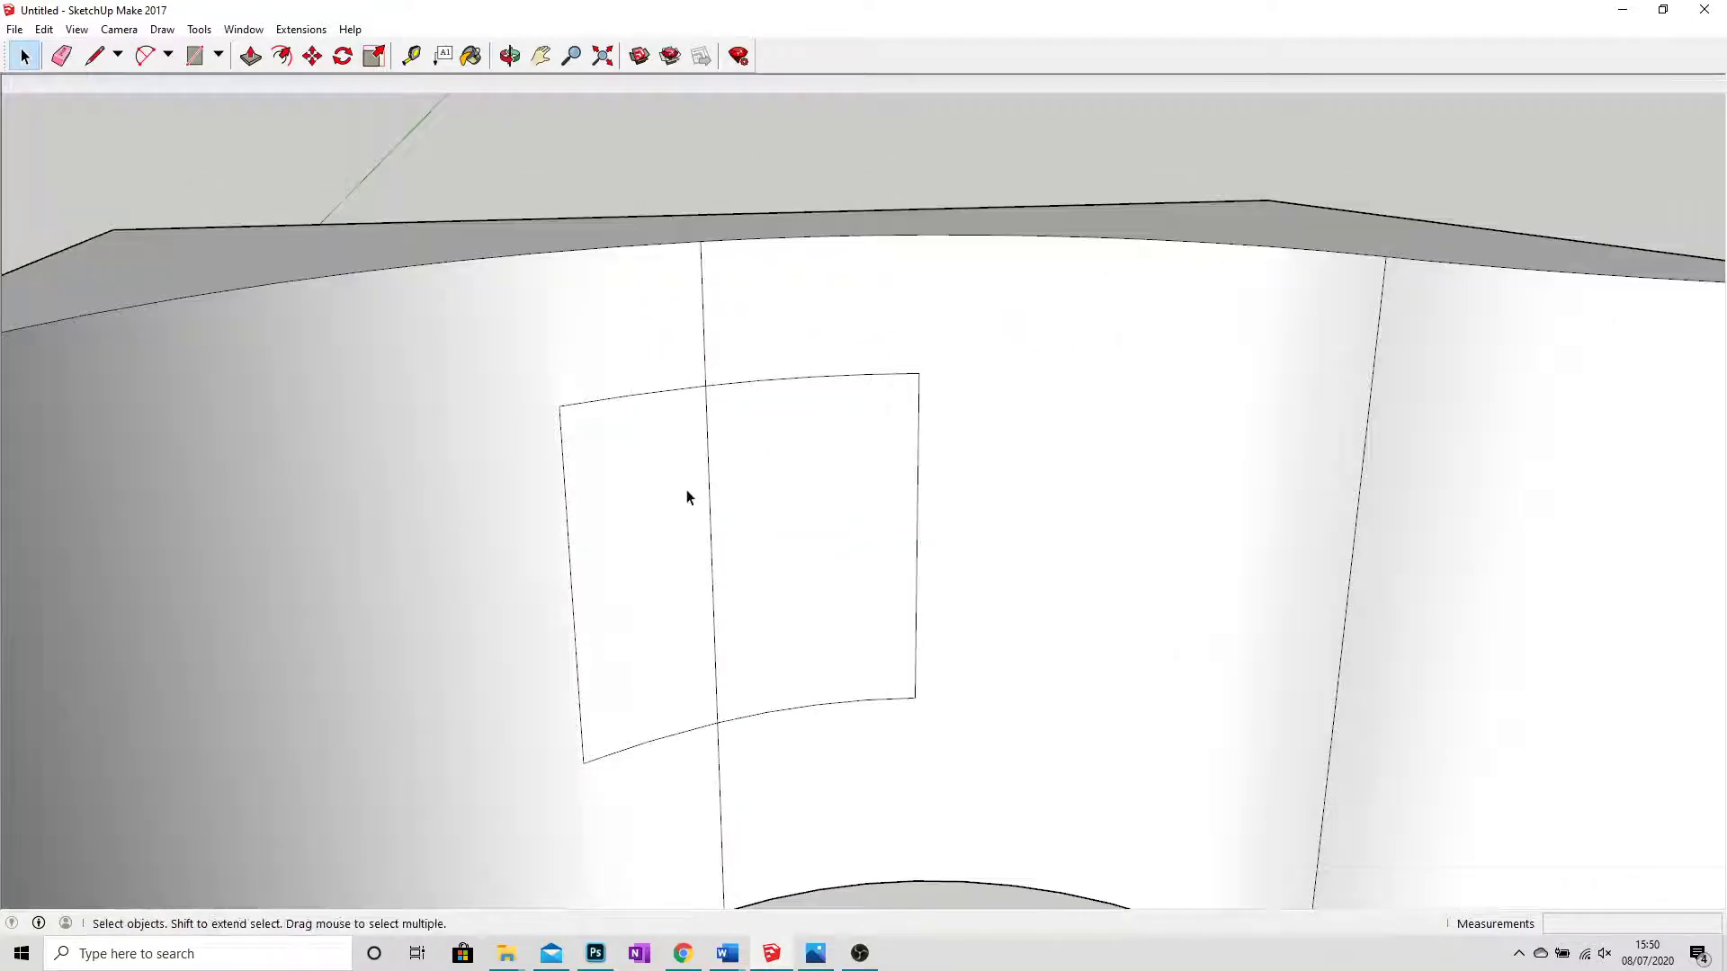
mouse_move(747, 570)
middle_mouse_down()
mouse_move(760, 547)
mouse_move(710, 535)
middle_mouse_up()
left_click(670, 523)
key("p")
double_click(670, 523)
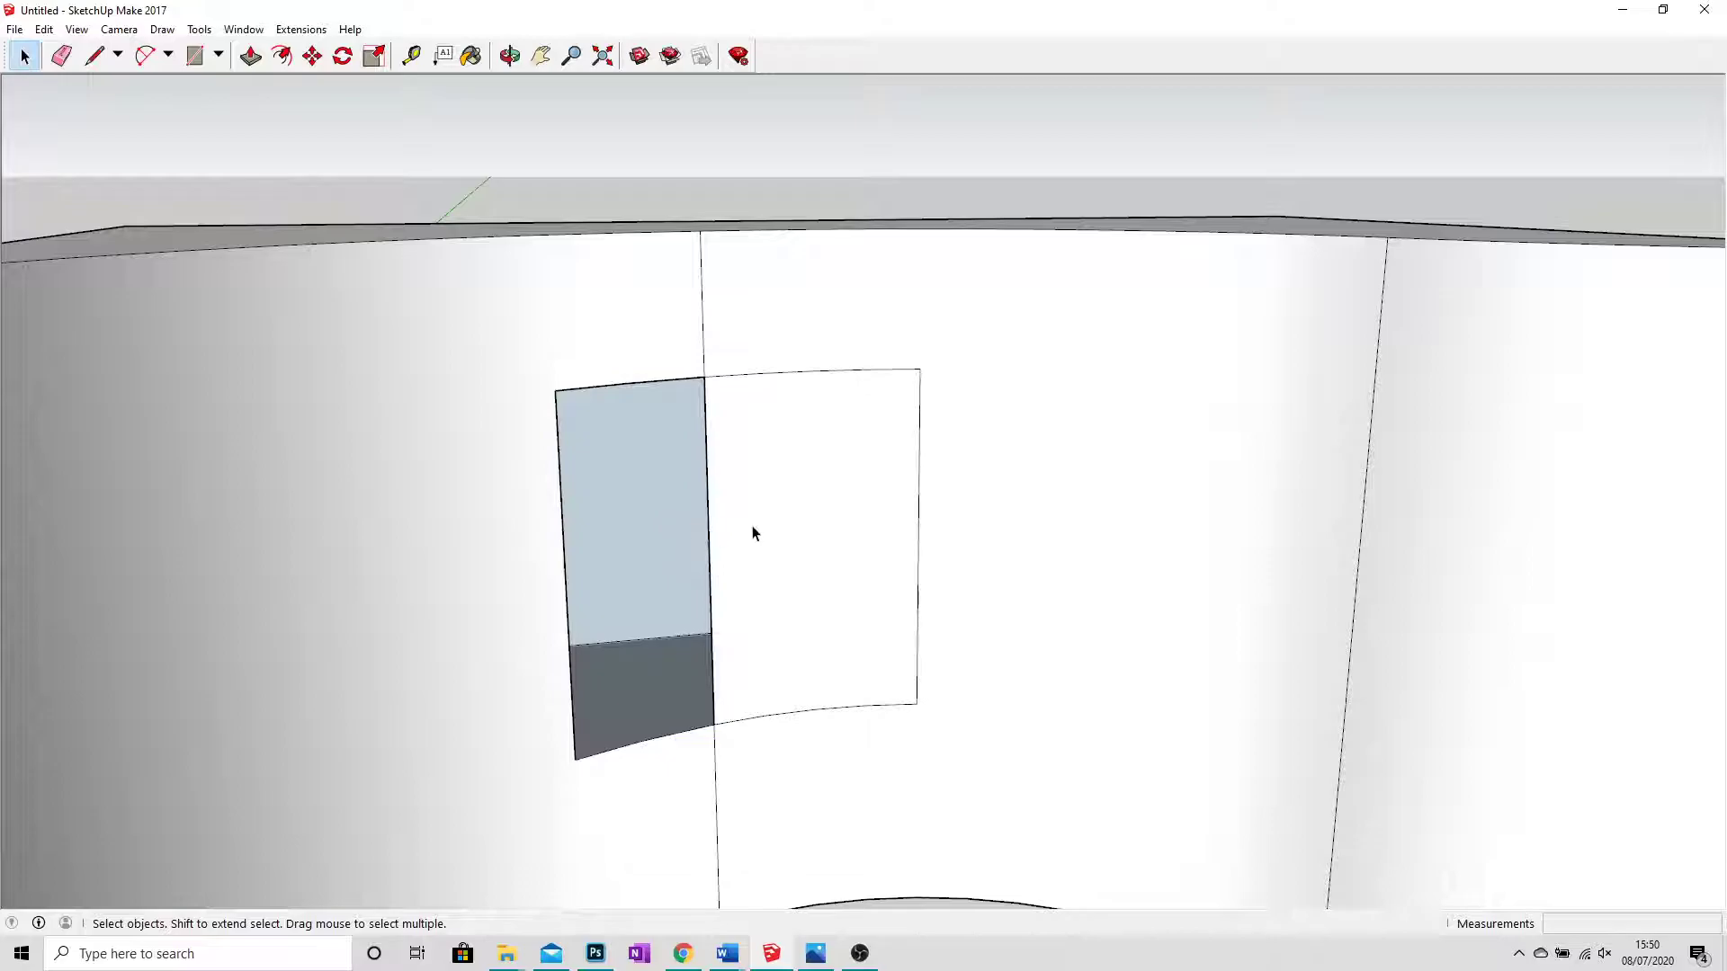
double_click(763, 532)
mouse_move(794, 551)
middle_mouse_down()
mouse_move(703, 460)
mouse_move(772, 468)
mouse_move(711, 468)
middle_mouse_up()
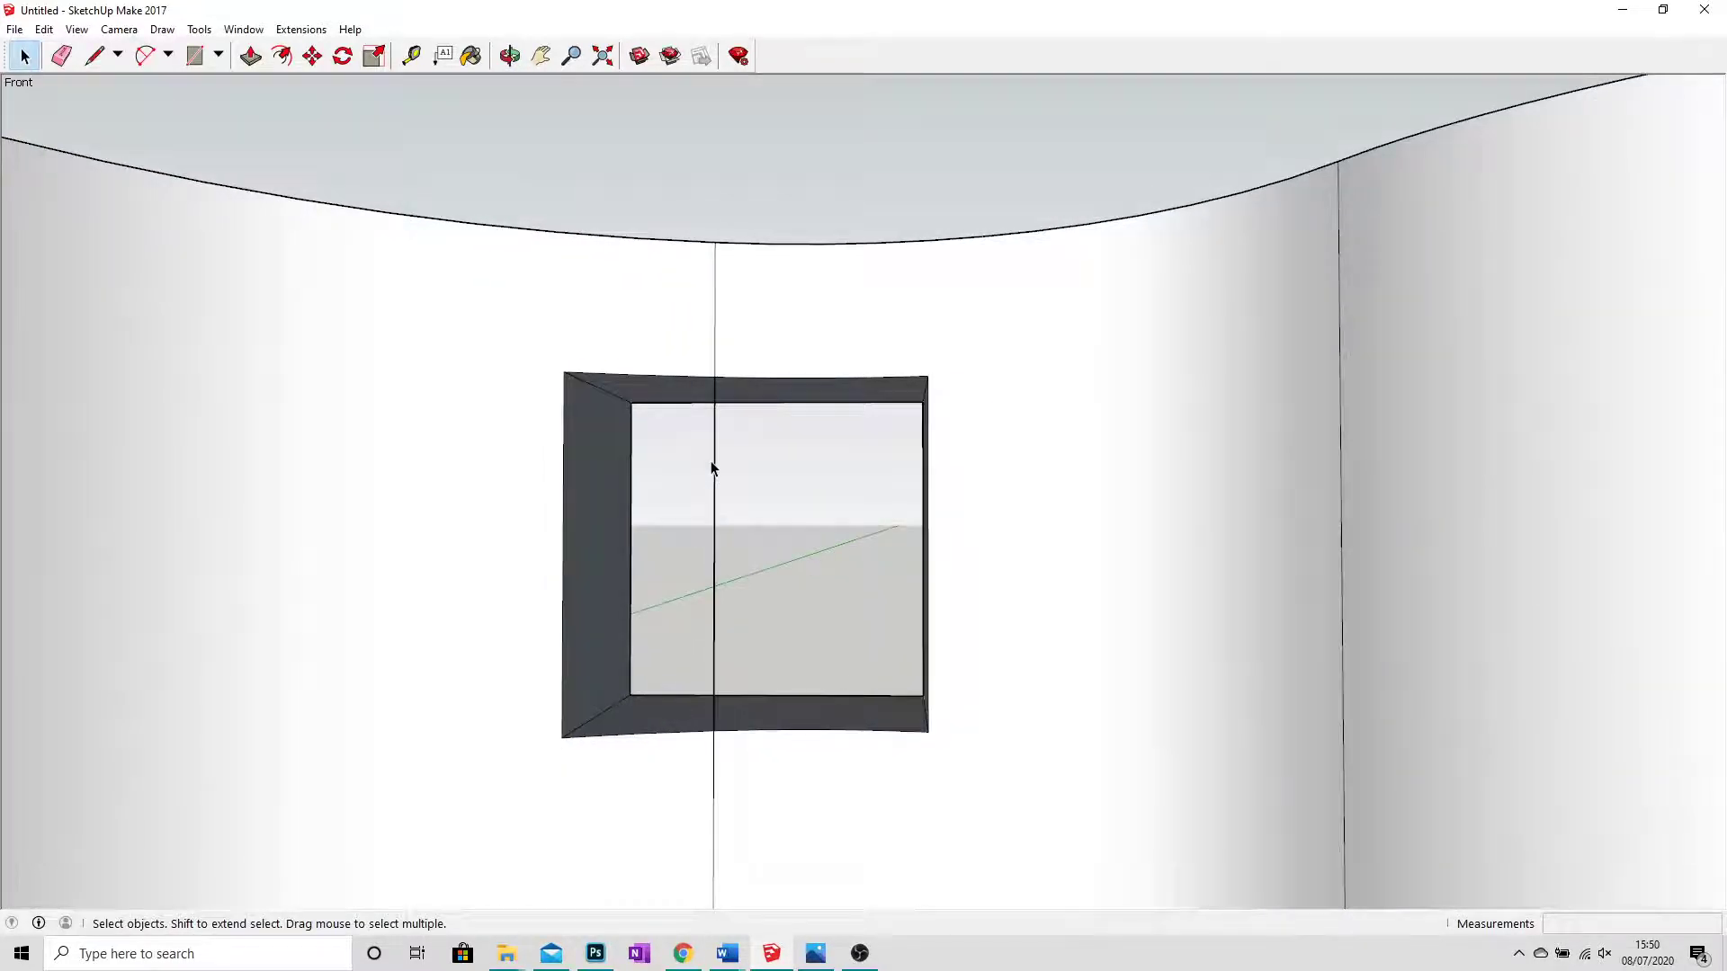
left_click(717, 467)
mouse_move(783, 455)
middle_mouse_down()
mouse_move(818, 483)
mouse_move(655, 390)
mouse_move(516, 470)
mouse_move(459, 586)
mouse_move(574, 609)
middle_mouse_up()
scroll(716, 536, "up", 4)
mouse_move(716, 536)
middle_mouse_down()
mouse_move(763, 440)
mouse_move(759, 570)
mouse_move(596, 403)
middle_mouse_up()
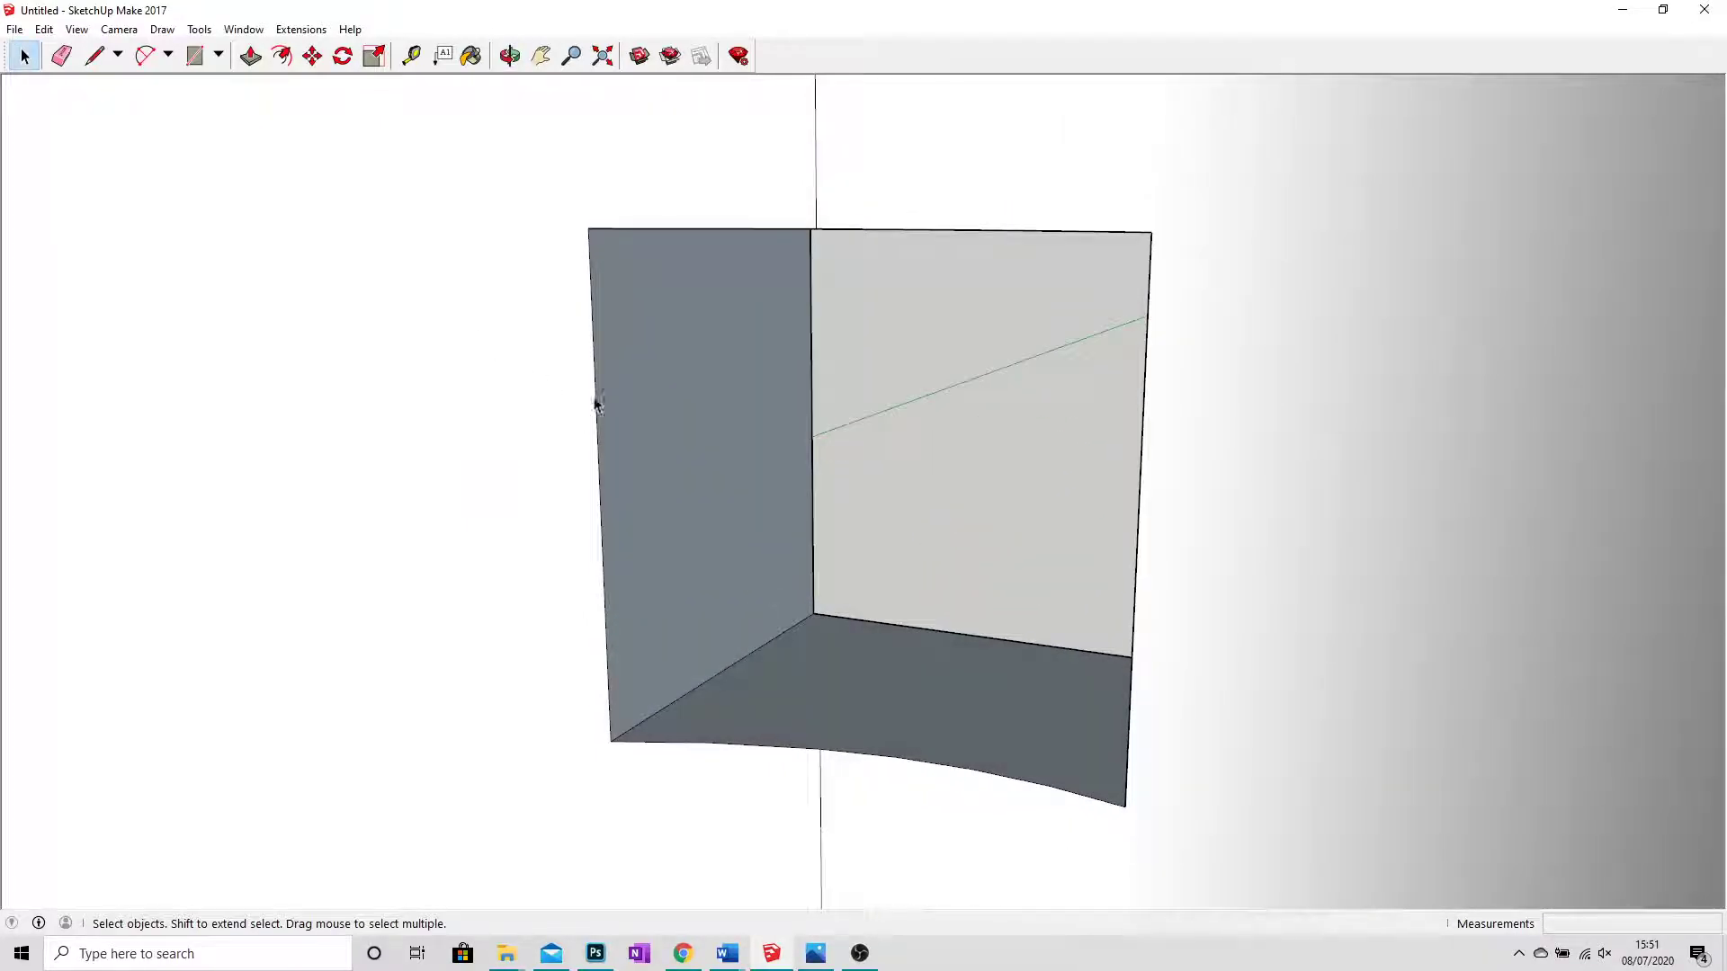
left_click(709, 488)
left_click(789, 663, "shift")
mouse_move(790, 663)
middle_mouse_down()
mouse_move(1175, 532)
mouse_move(1115, 420)
middle_mouse_up()
mouse_move(975, 296)
middle_mouse_down()
mouse_move(1145, 532)
mouse_move(1157, 374)
mouse_move(1249, 348)
mouse_move(1326, 288)
mouse_move(1163, 383)
middle_mouse_up()
scroll(1186, 369, "up", 5)
mouse_move(1163, 384)
left_mouse_down()
mouse_move(1253, 386)
mouse_move(1411, 324)
mouse_move(1338, 339)
left_mouse_up()
key("space")
scroll(1101, 515, "down", 5)
scroll(943, 435, "down", 3)
scroll(942, 436, "up", 1)
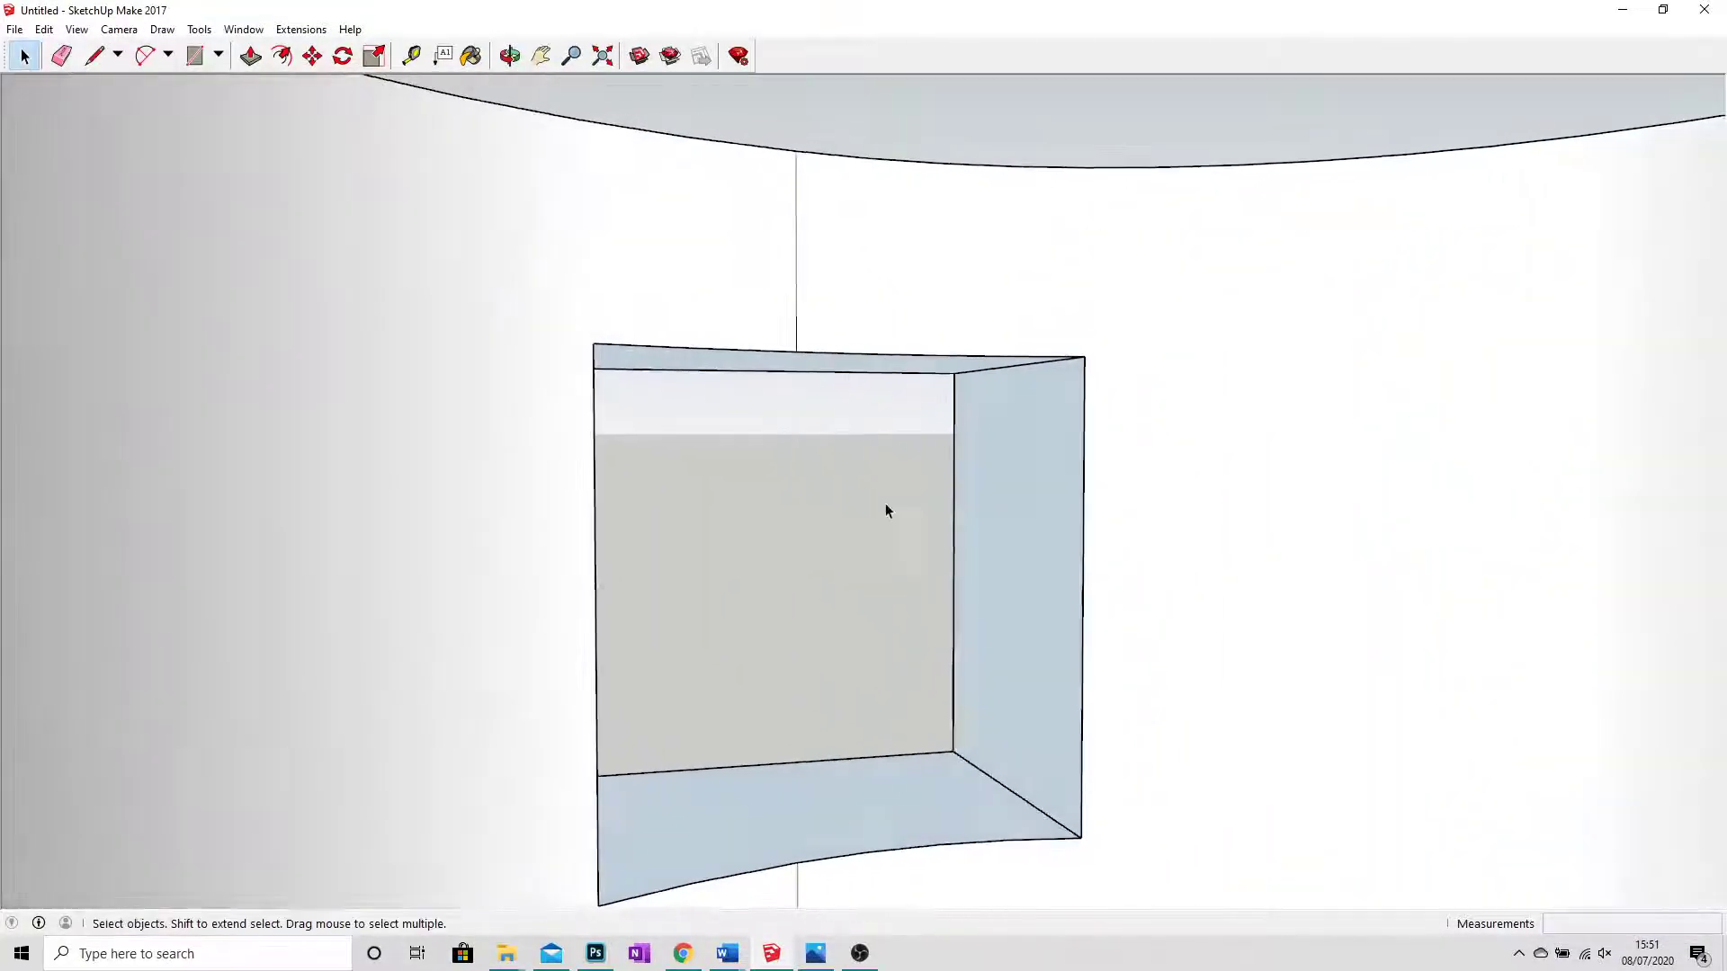
mouse_move(888, 509)
middle_mouse_down()
mouse_move(994, 552)
mouse_move(852, 389)
middle_mouse_up()
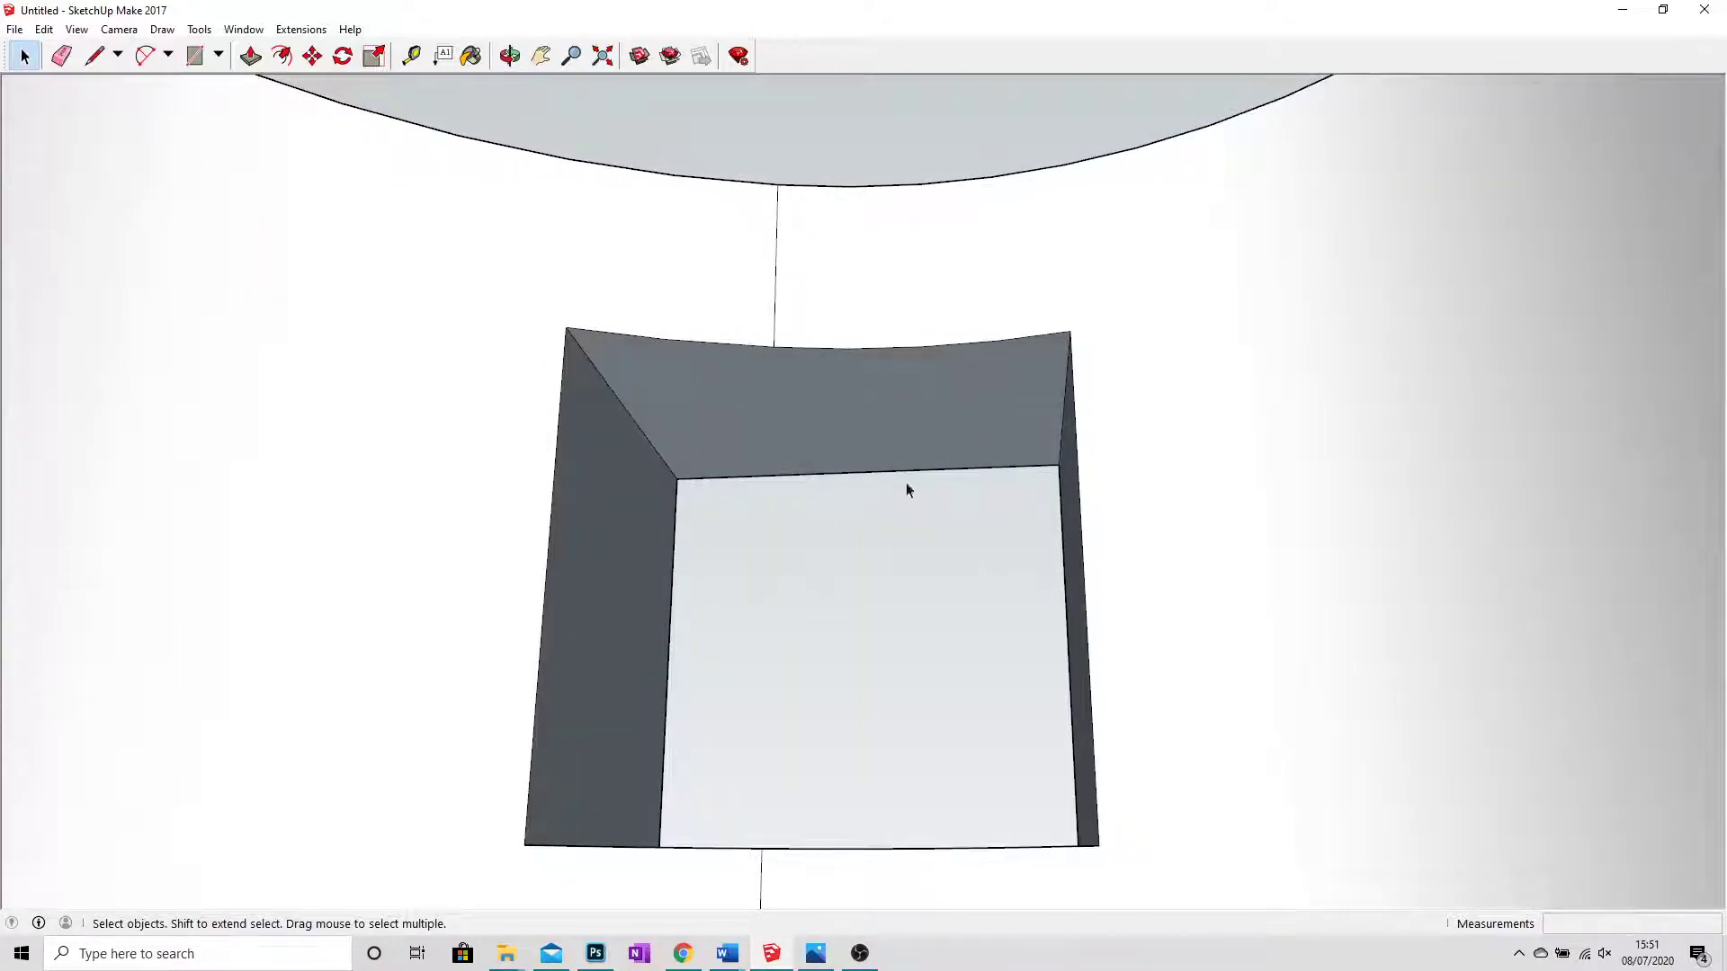
mouse_move(906, 490)
middle_mouse_down()
mouse_move(937, 578)
mouse_move(913, 561)
middle_mouse_up()
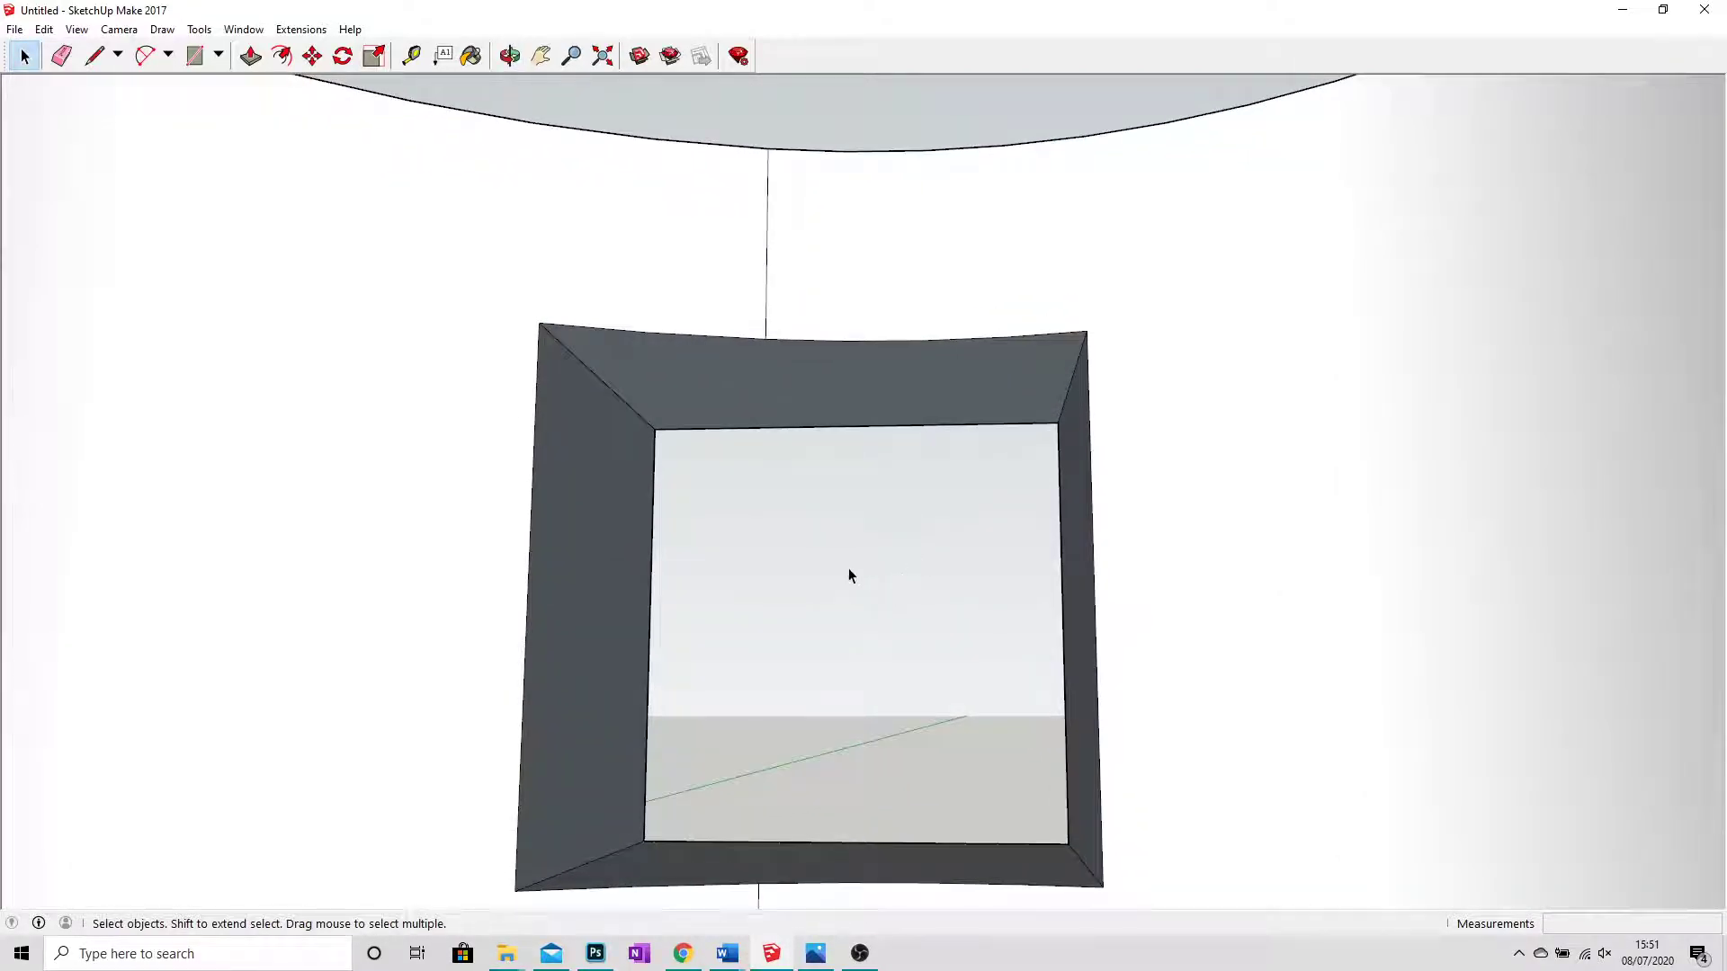
scroll(727, 409, "down", 5)
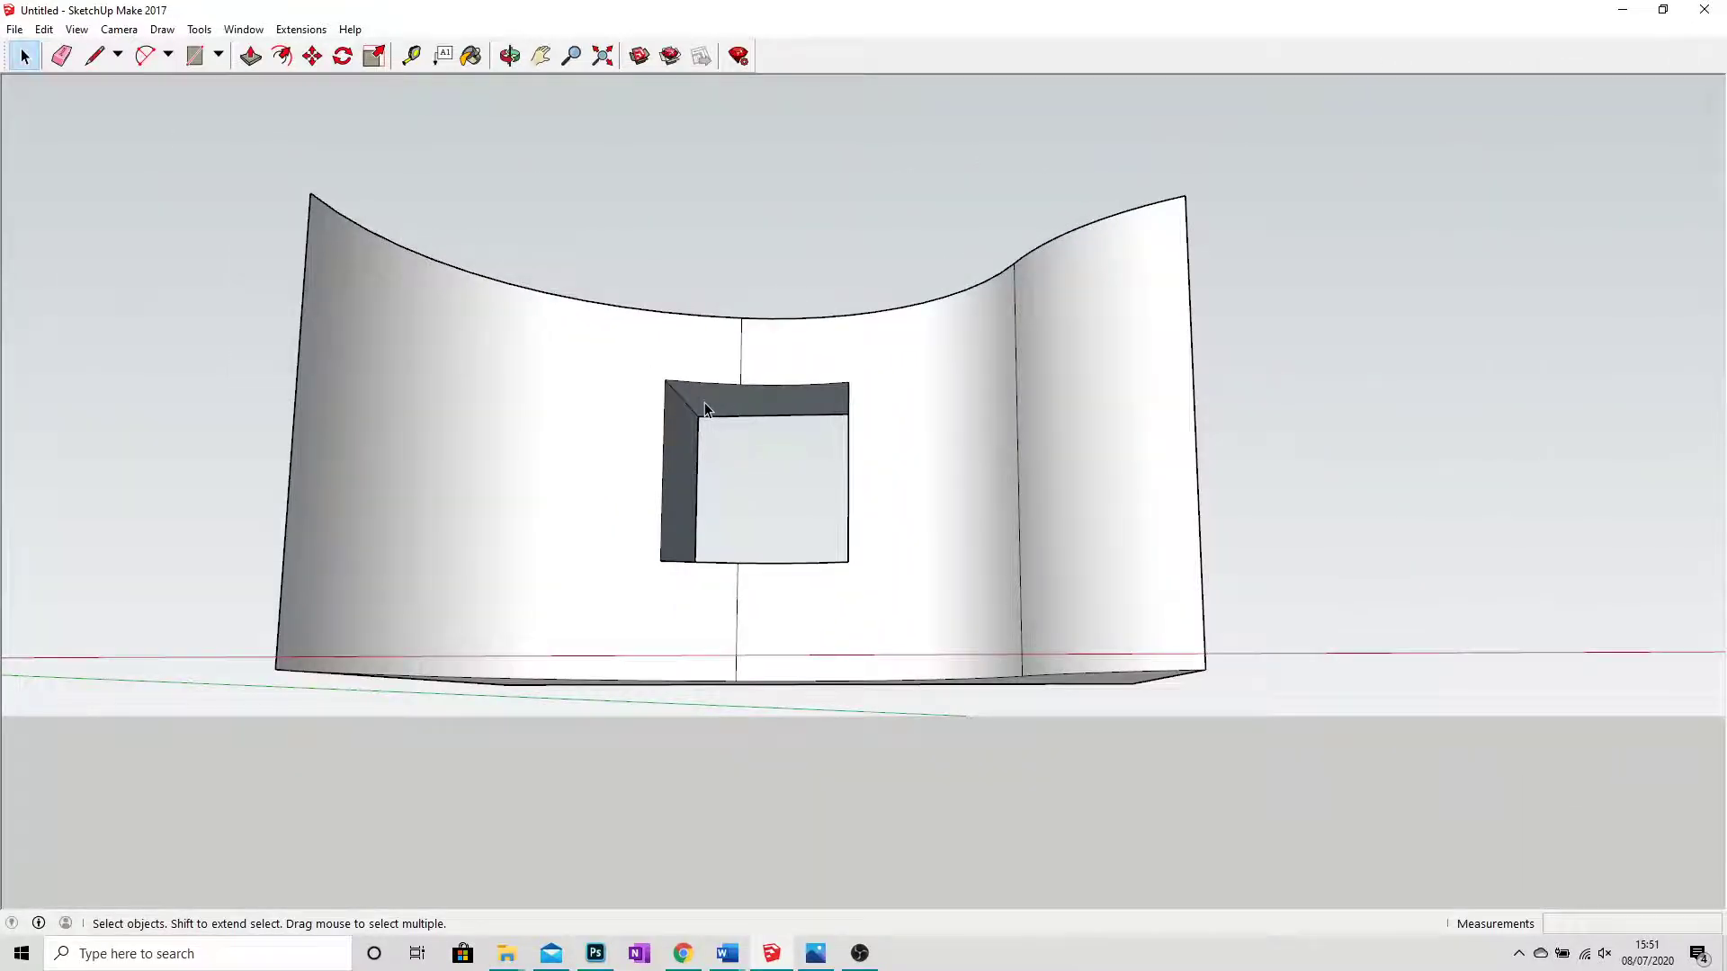
mouse_move(705, 410)
middle_mouse_down()
mouse_move(941, 543)
mouse_move(889, 622)
mouse_move(766, 552)
middle_mouse_up()
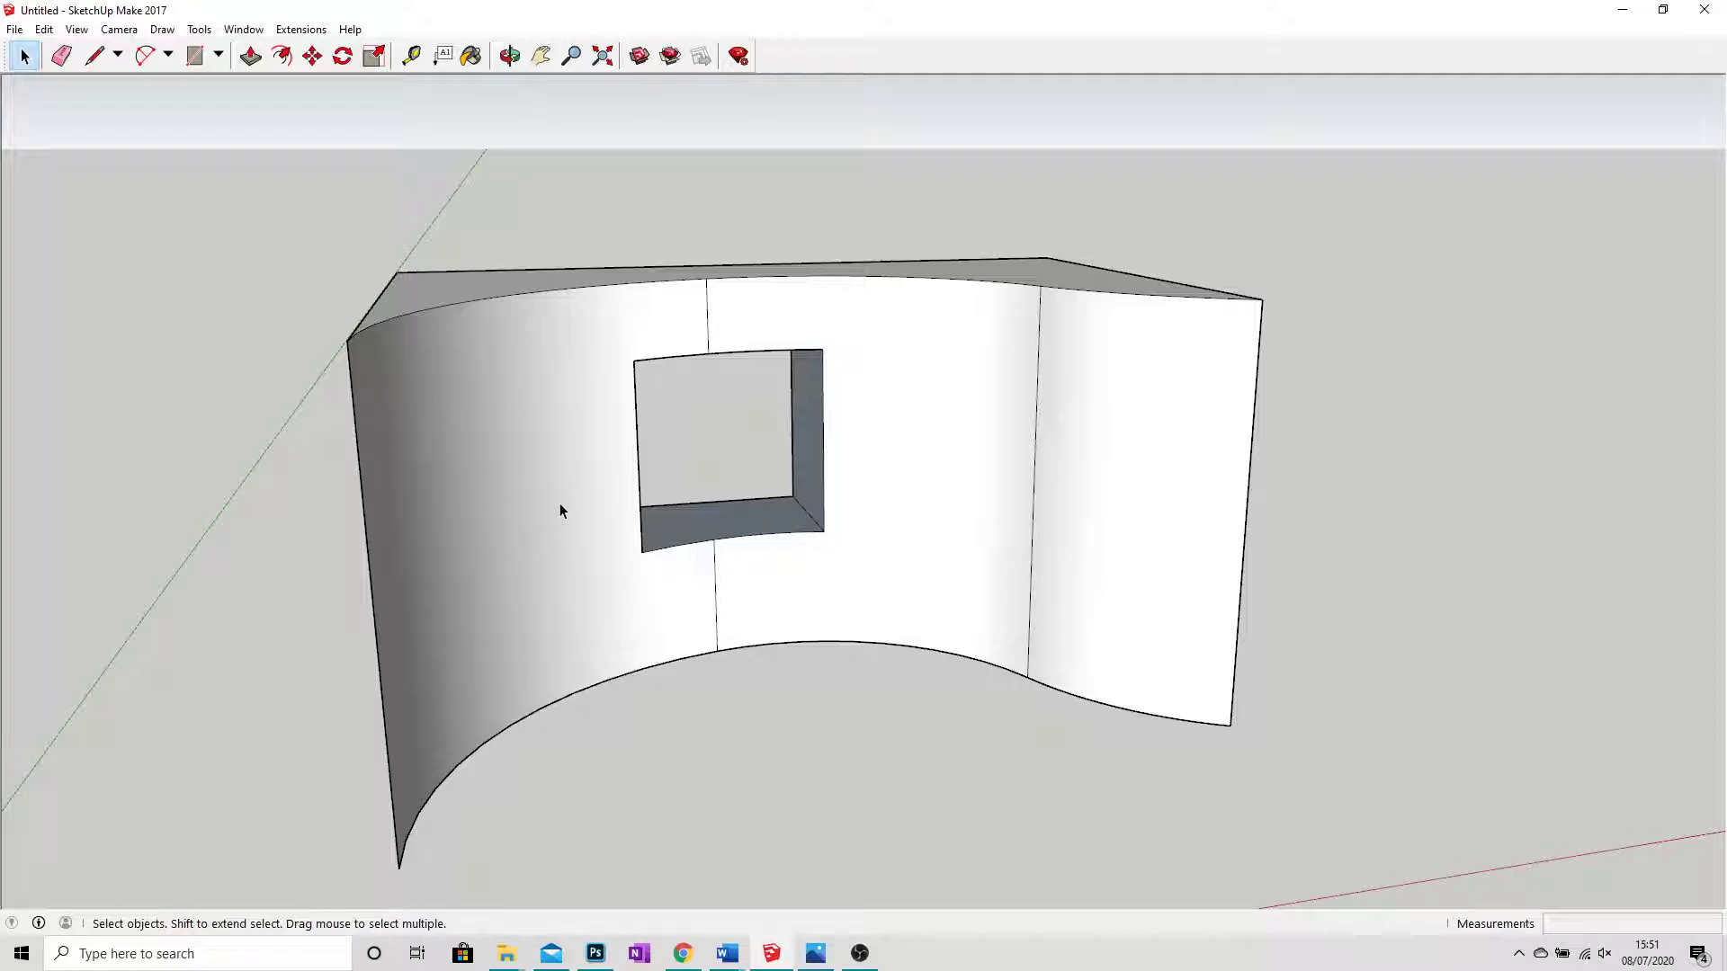
Select the entire curved wall and make it a single group.
triple_click(522, 426)
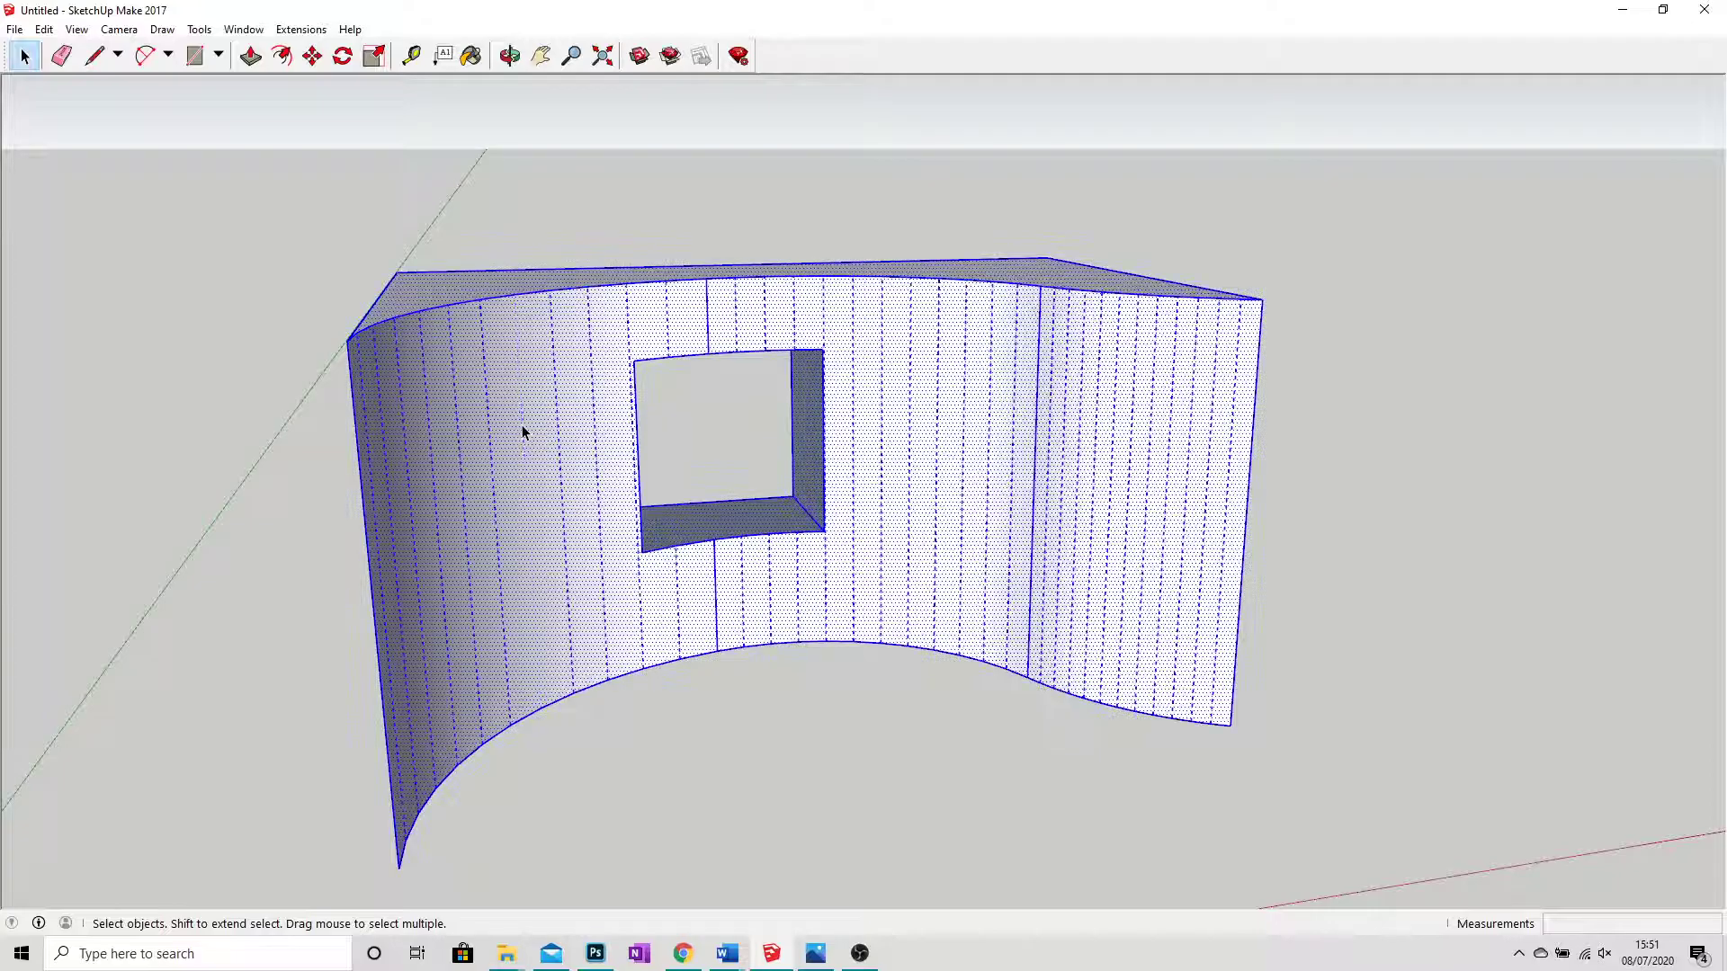
right_click(1036, 483)
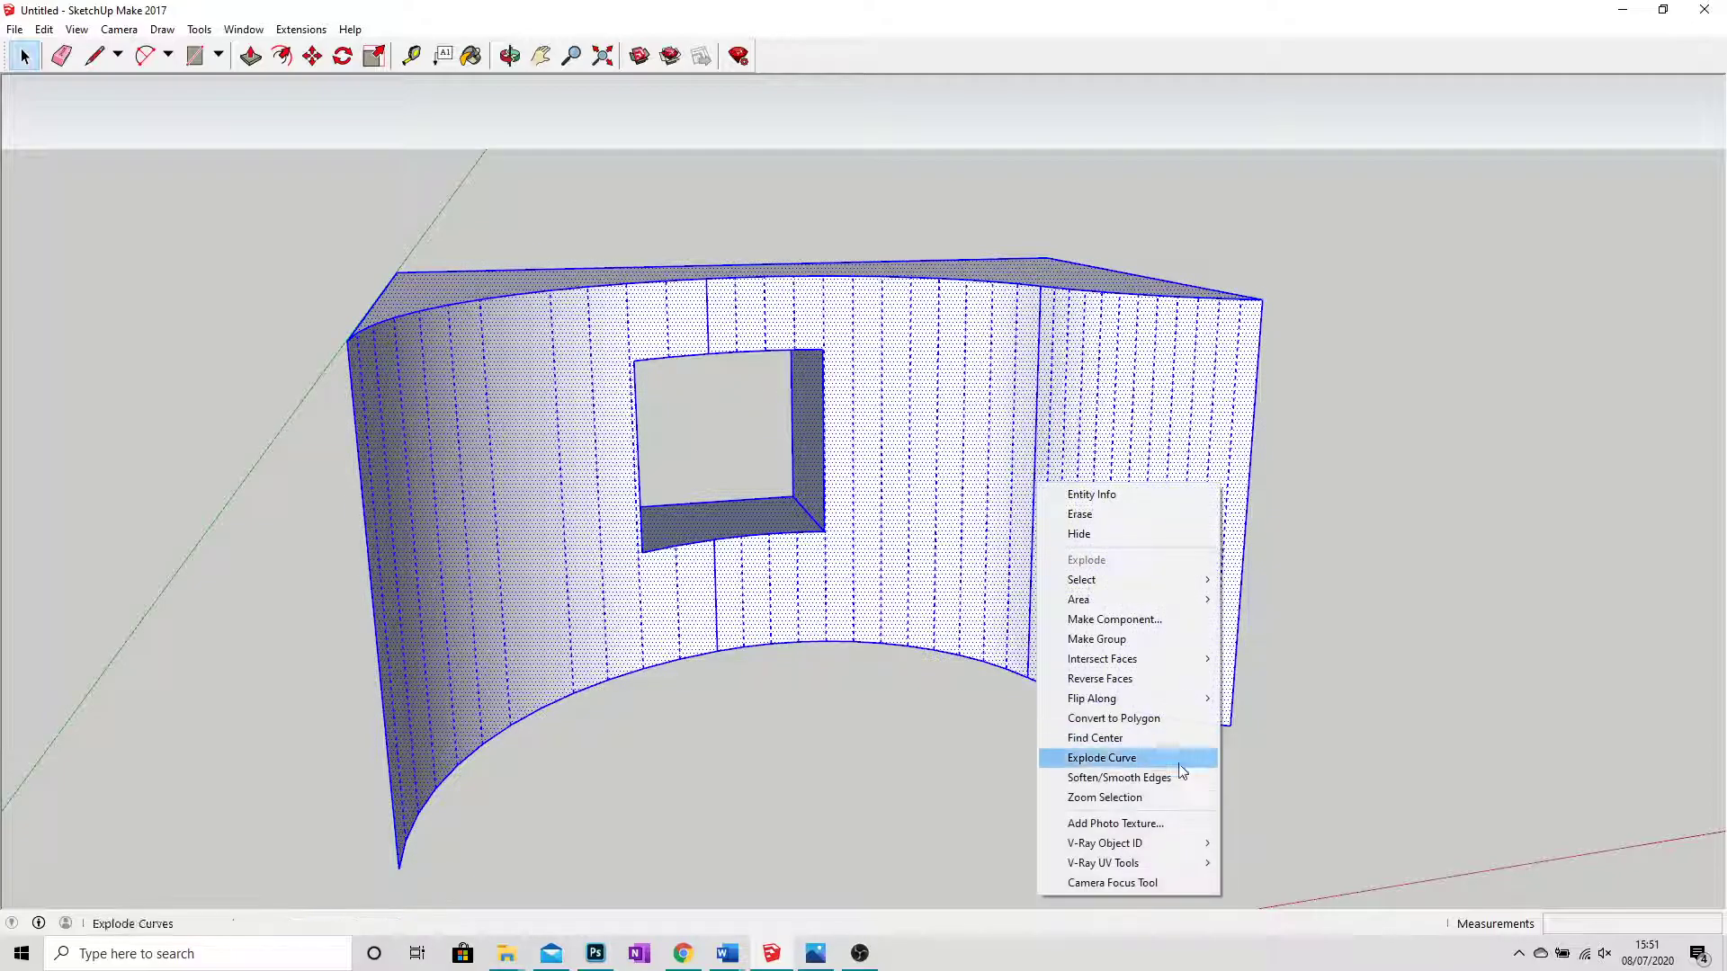
left_click(1102, 639)
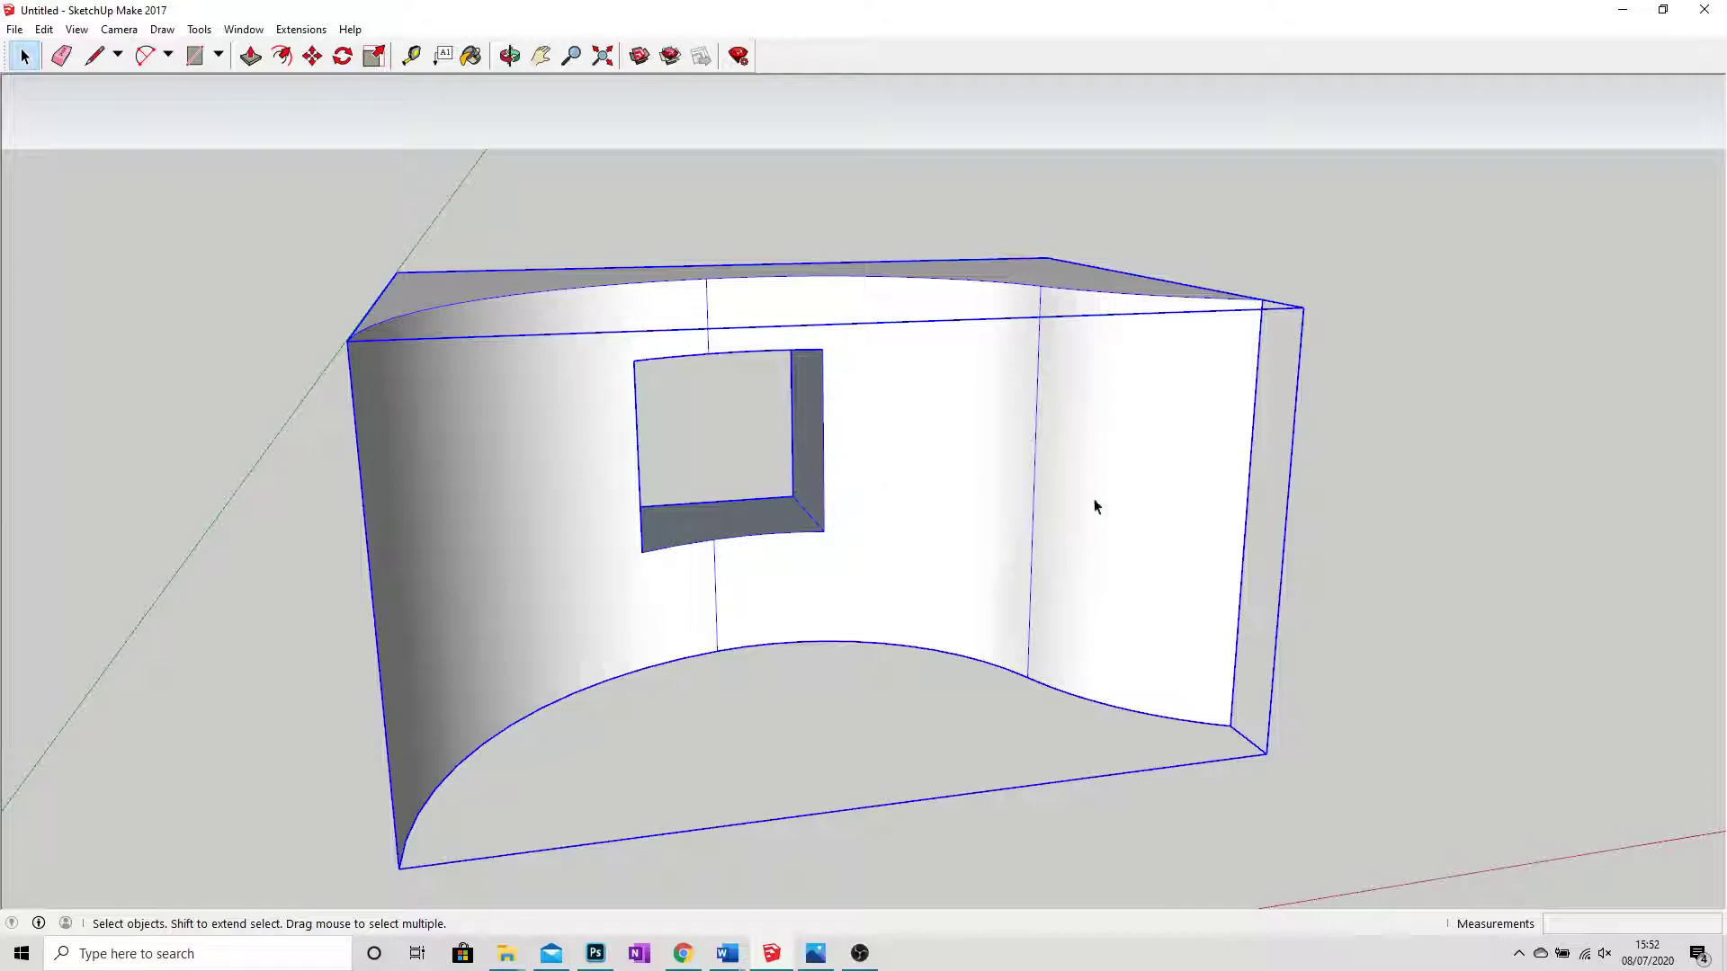
left_click(1457, 516)
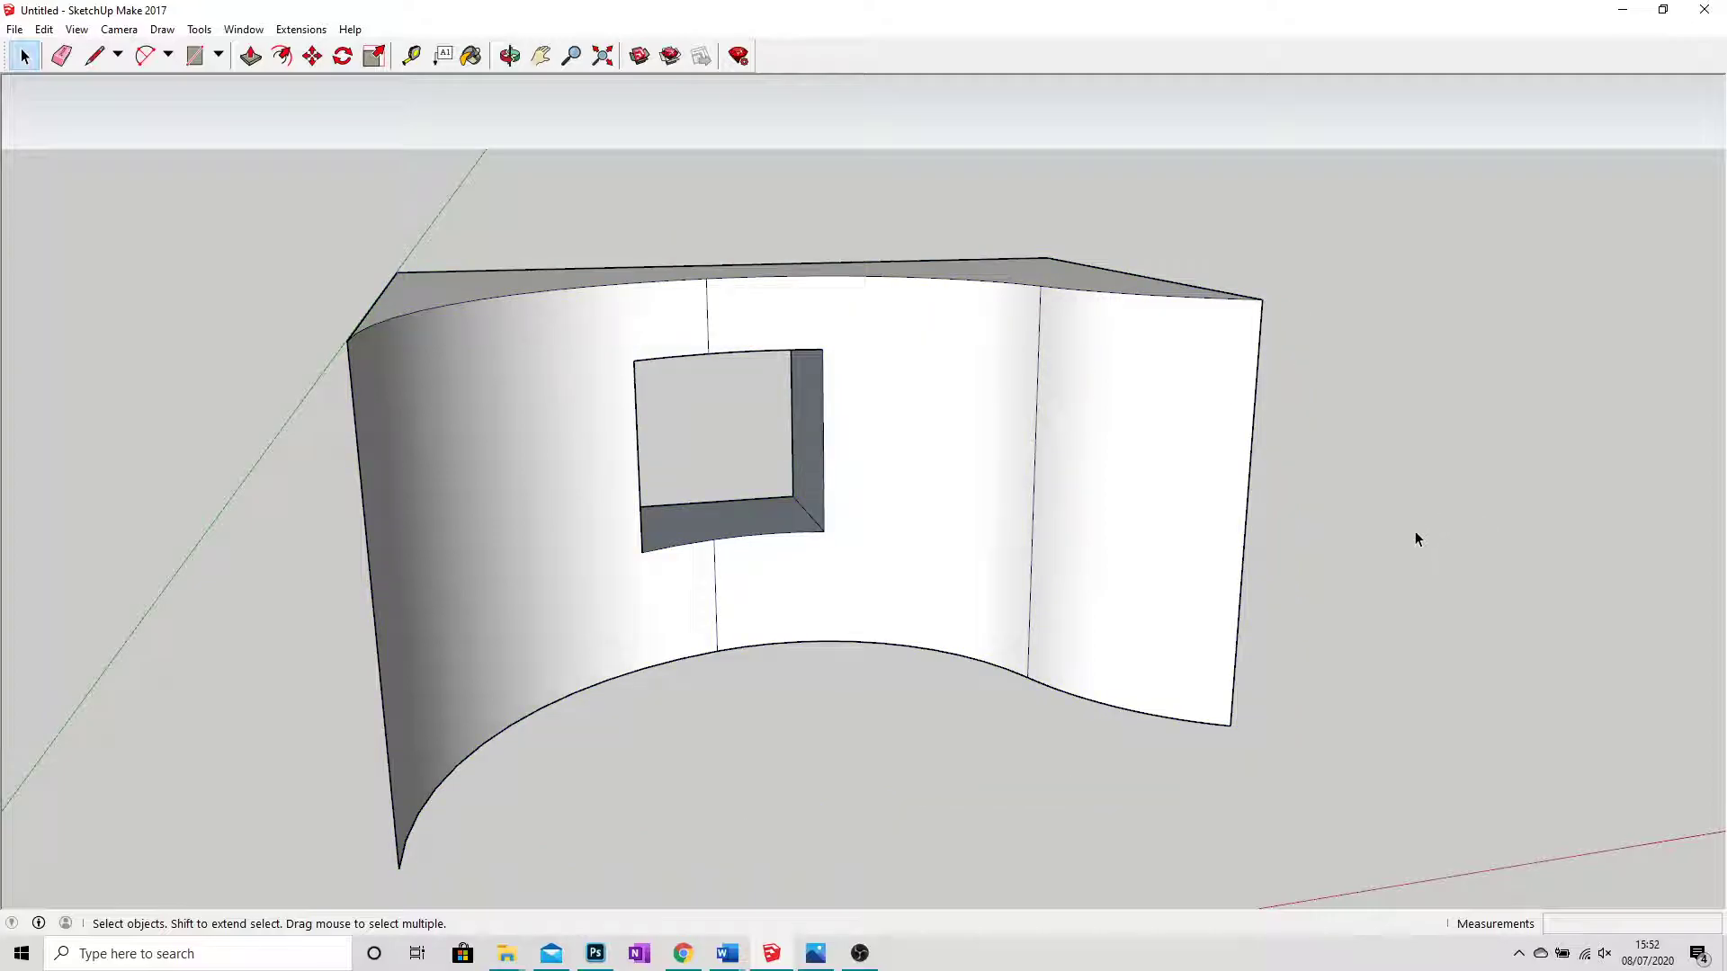
Orbit and pan the view so the grouped wall sits at the upper left.
middle_click_drag(1098, 678, 1195, 663)
scroll(943, 646, "down", 3)
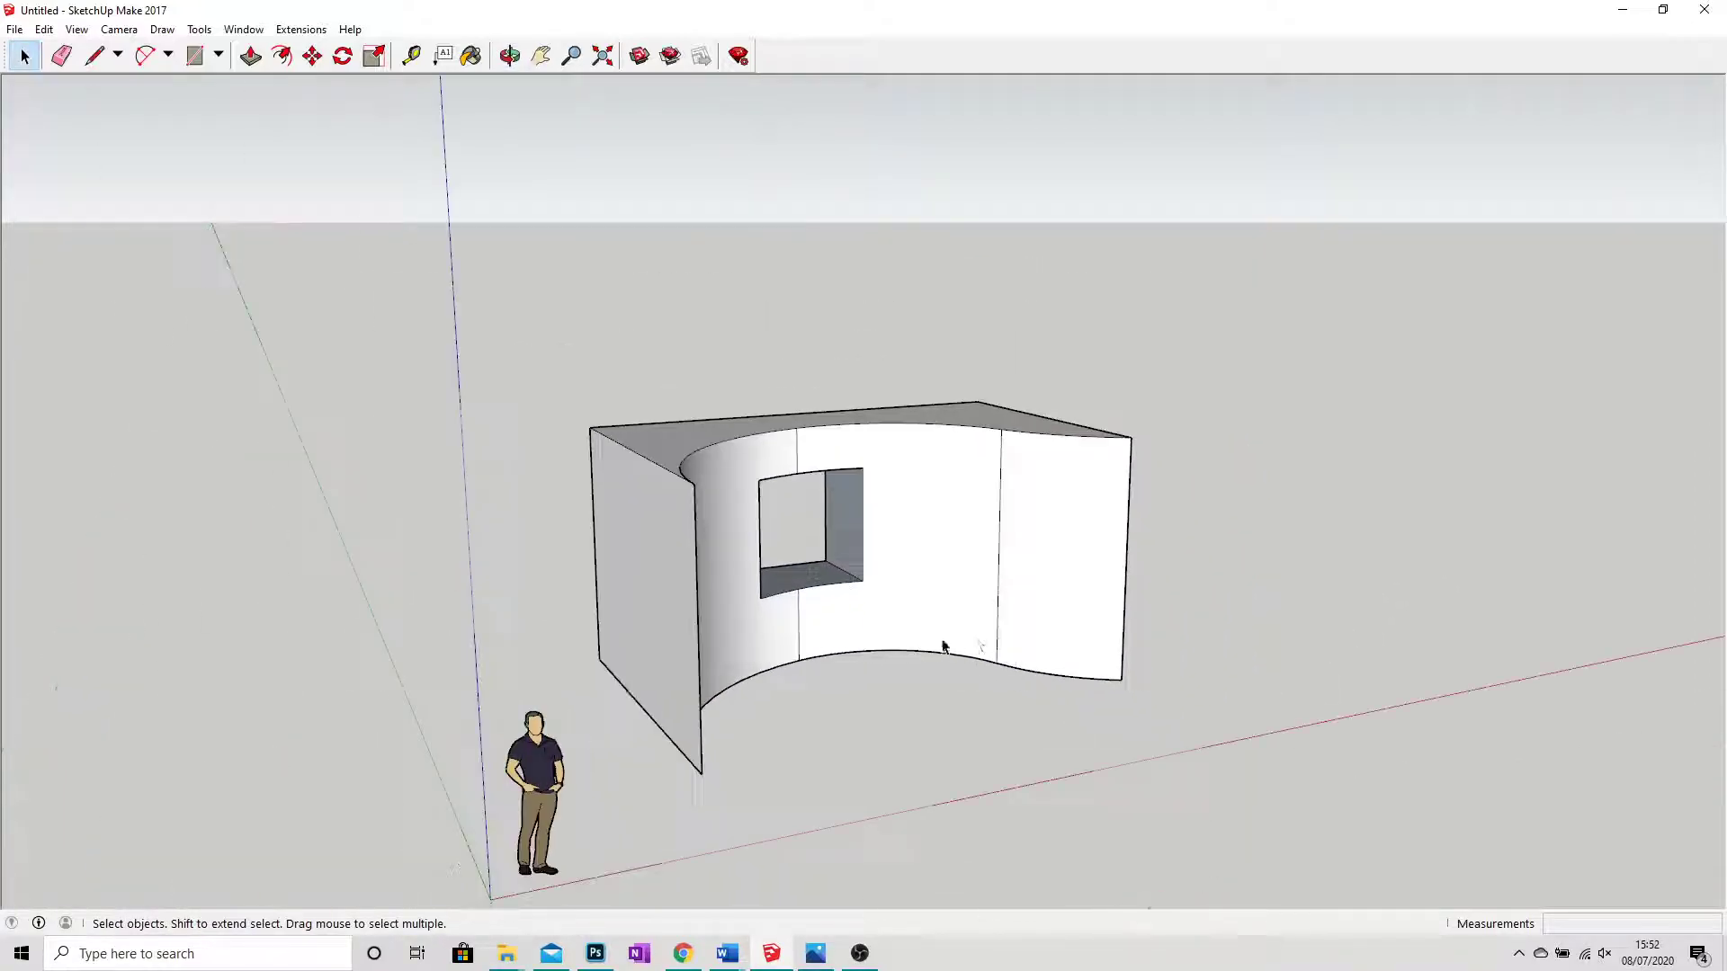
middle_click_drag(942, 646, 848, 667)
left_click(540, 56)
left_click_drag(980, 422, 519, 335)
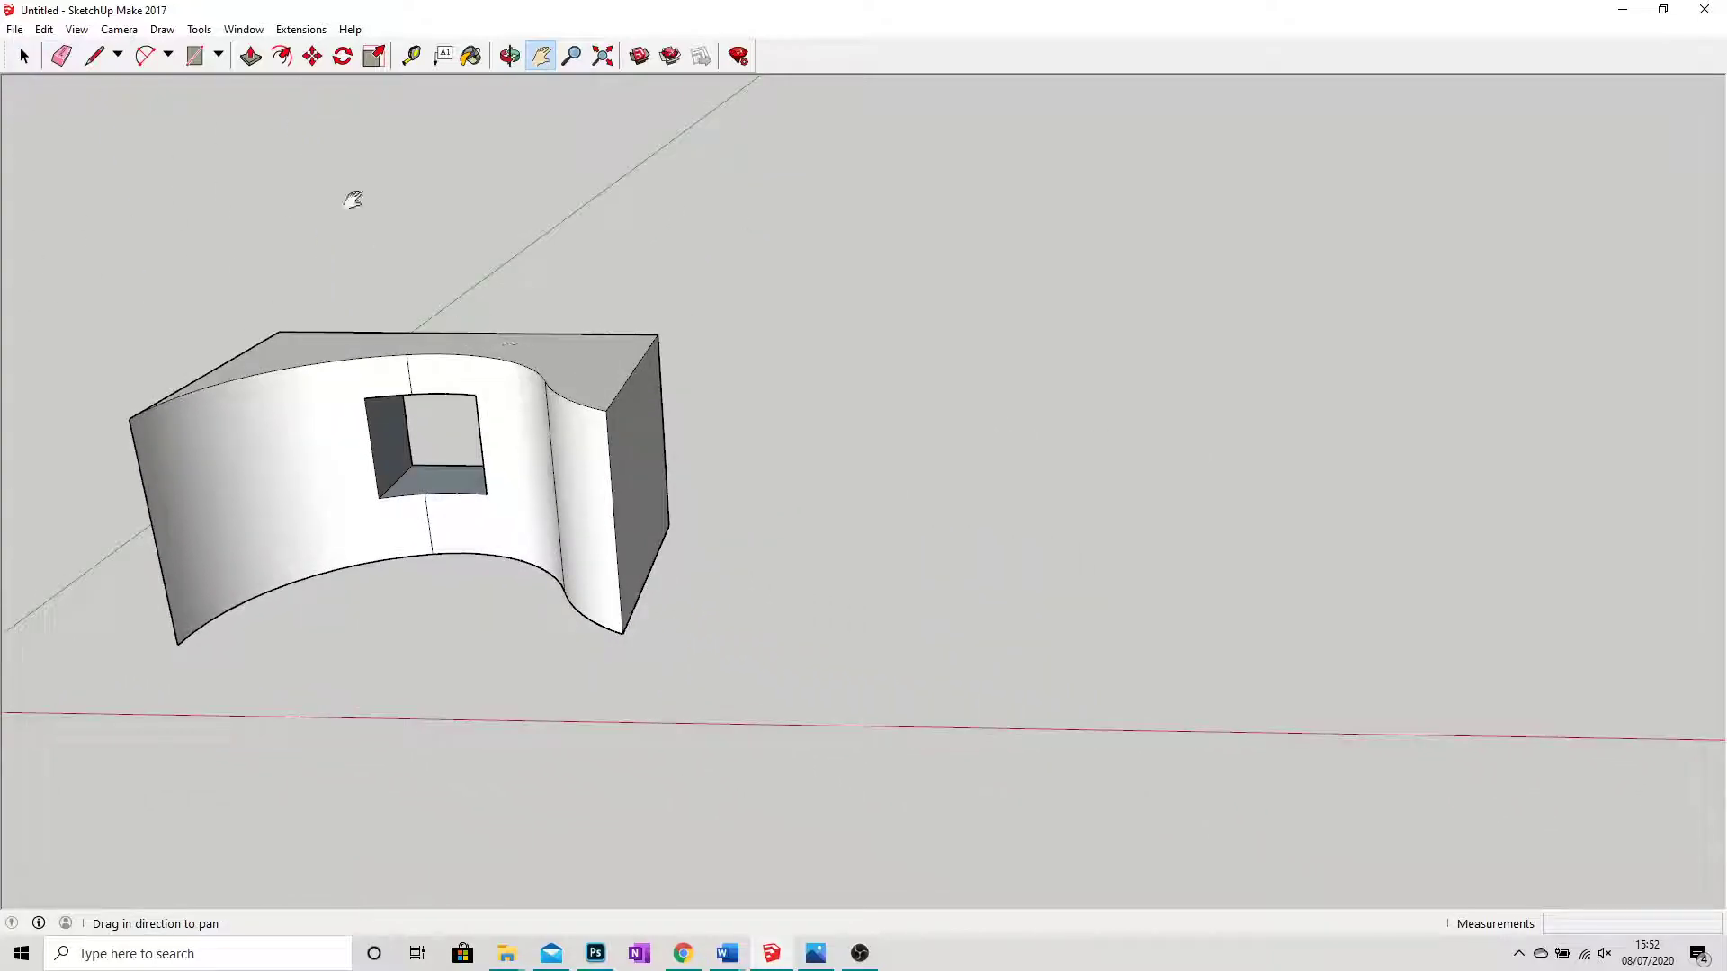
Draw a flat ground disc and an upright circle at its edge.
left_click(216, 56)
left_click(225, 124)
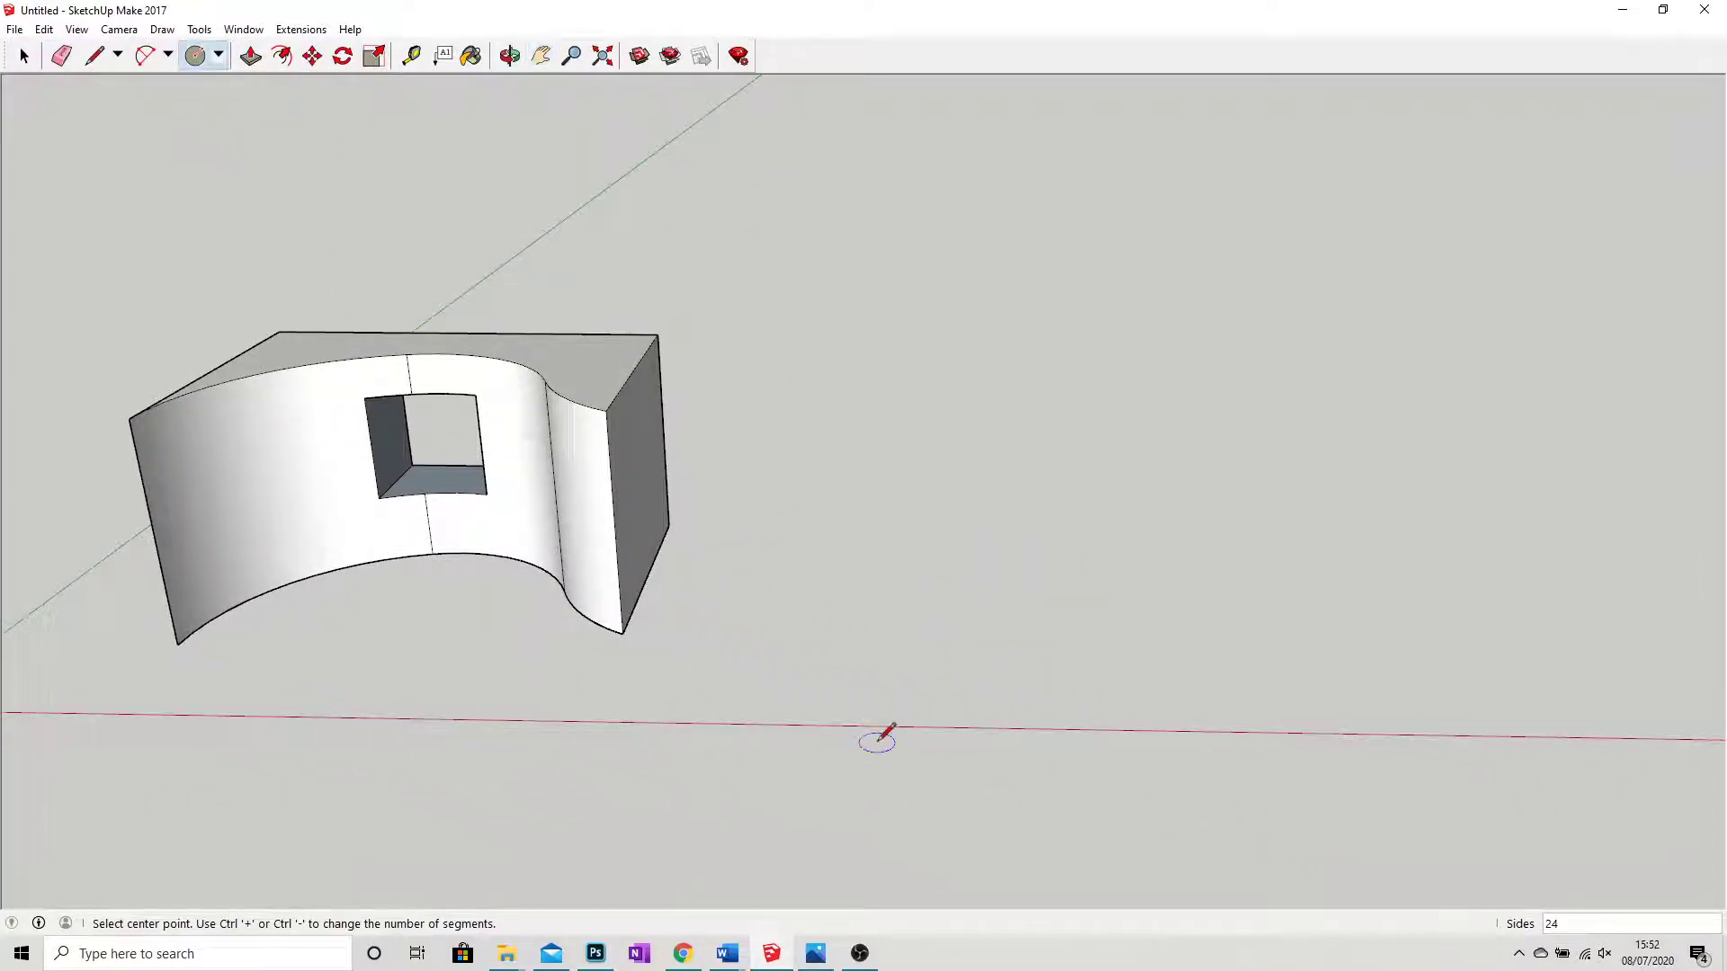
left_click(1115, 560)
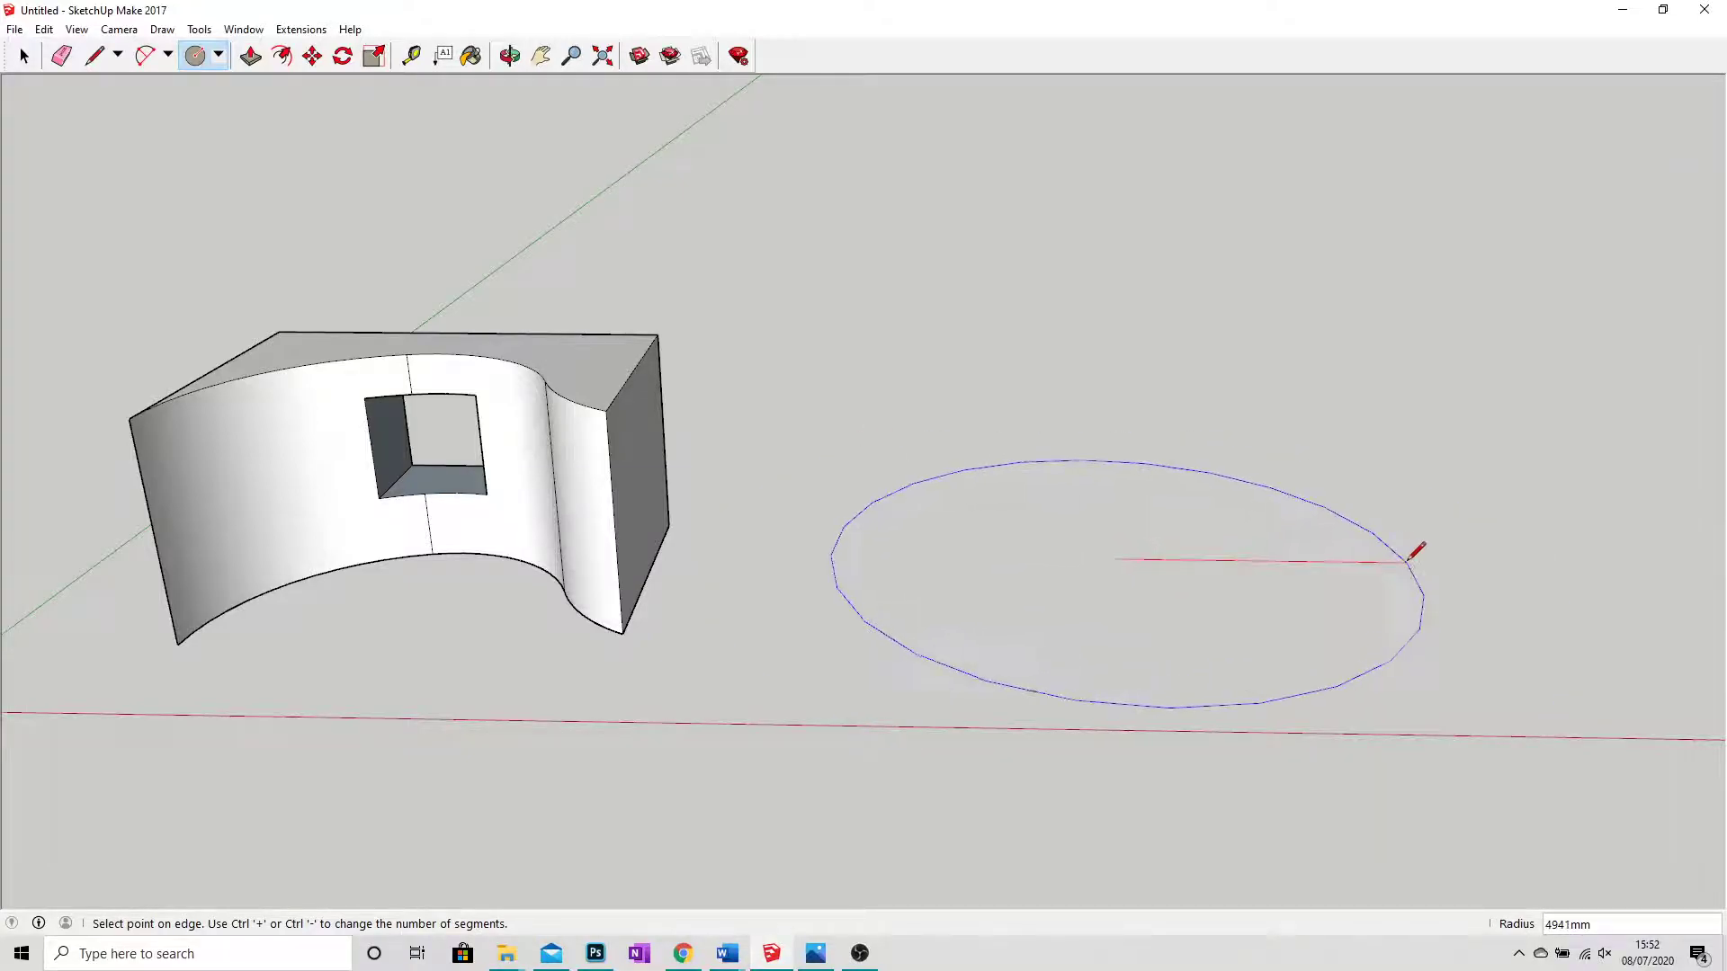
left_click(1408, 561)
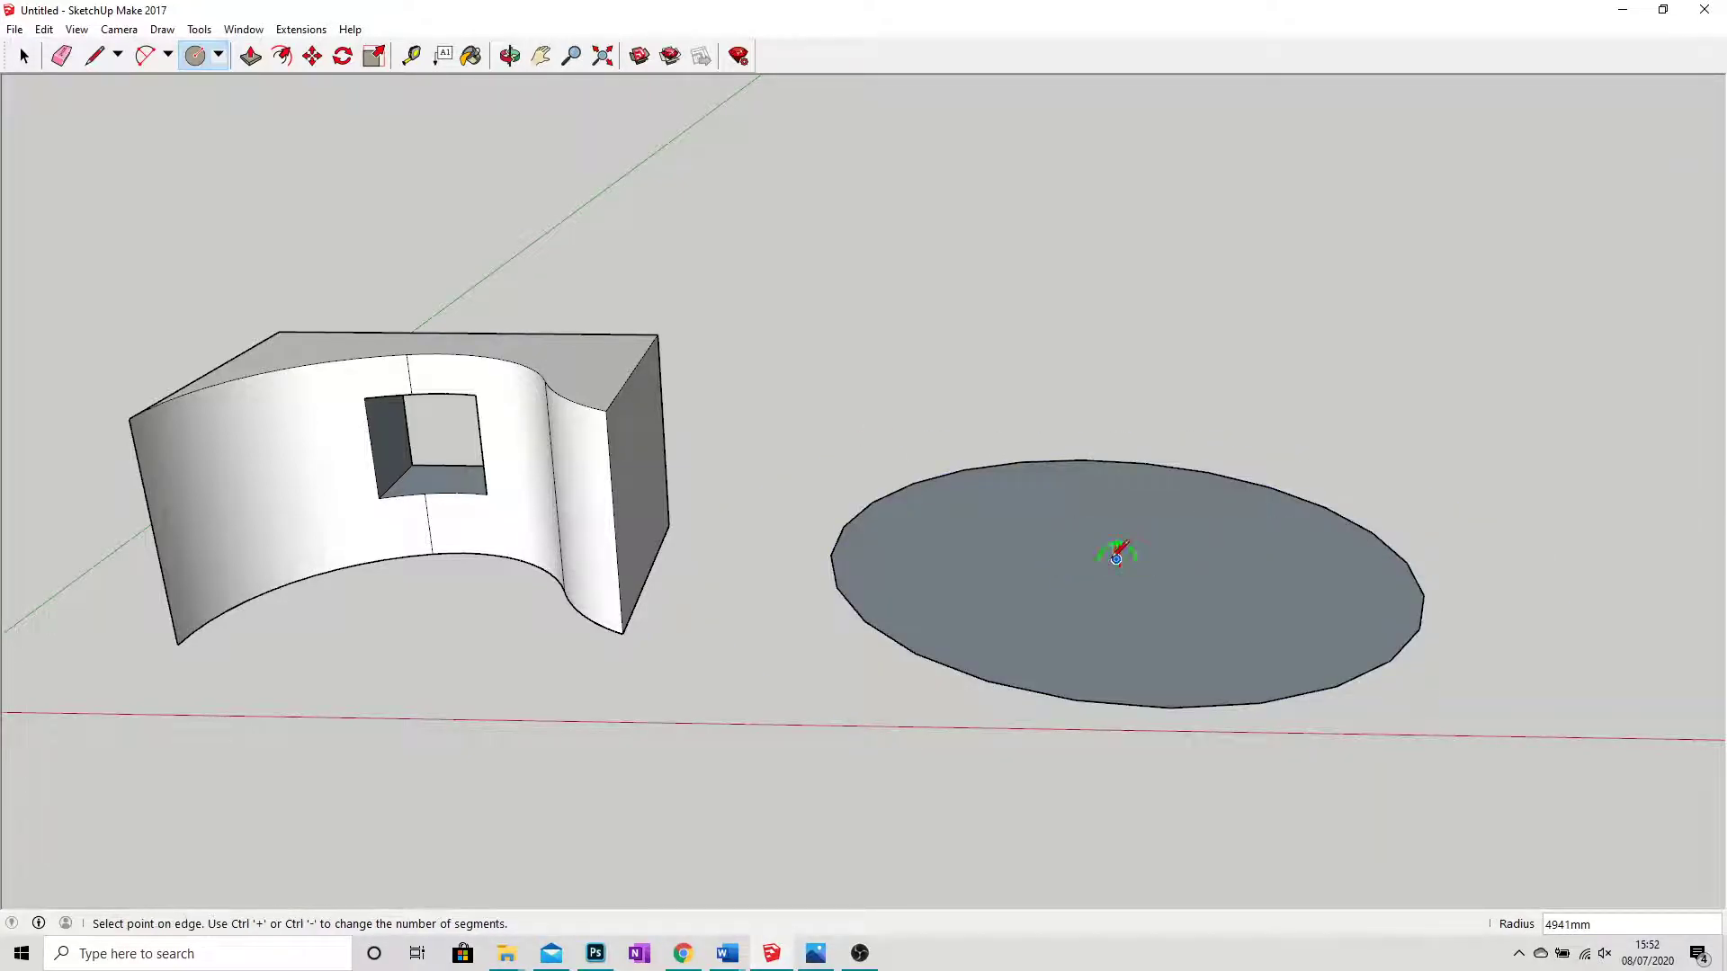
left_click(1409, 562)
key("space")
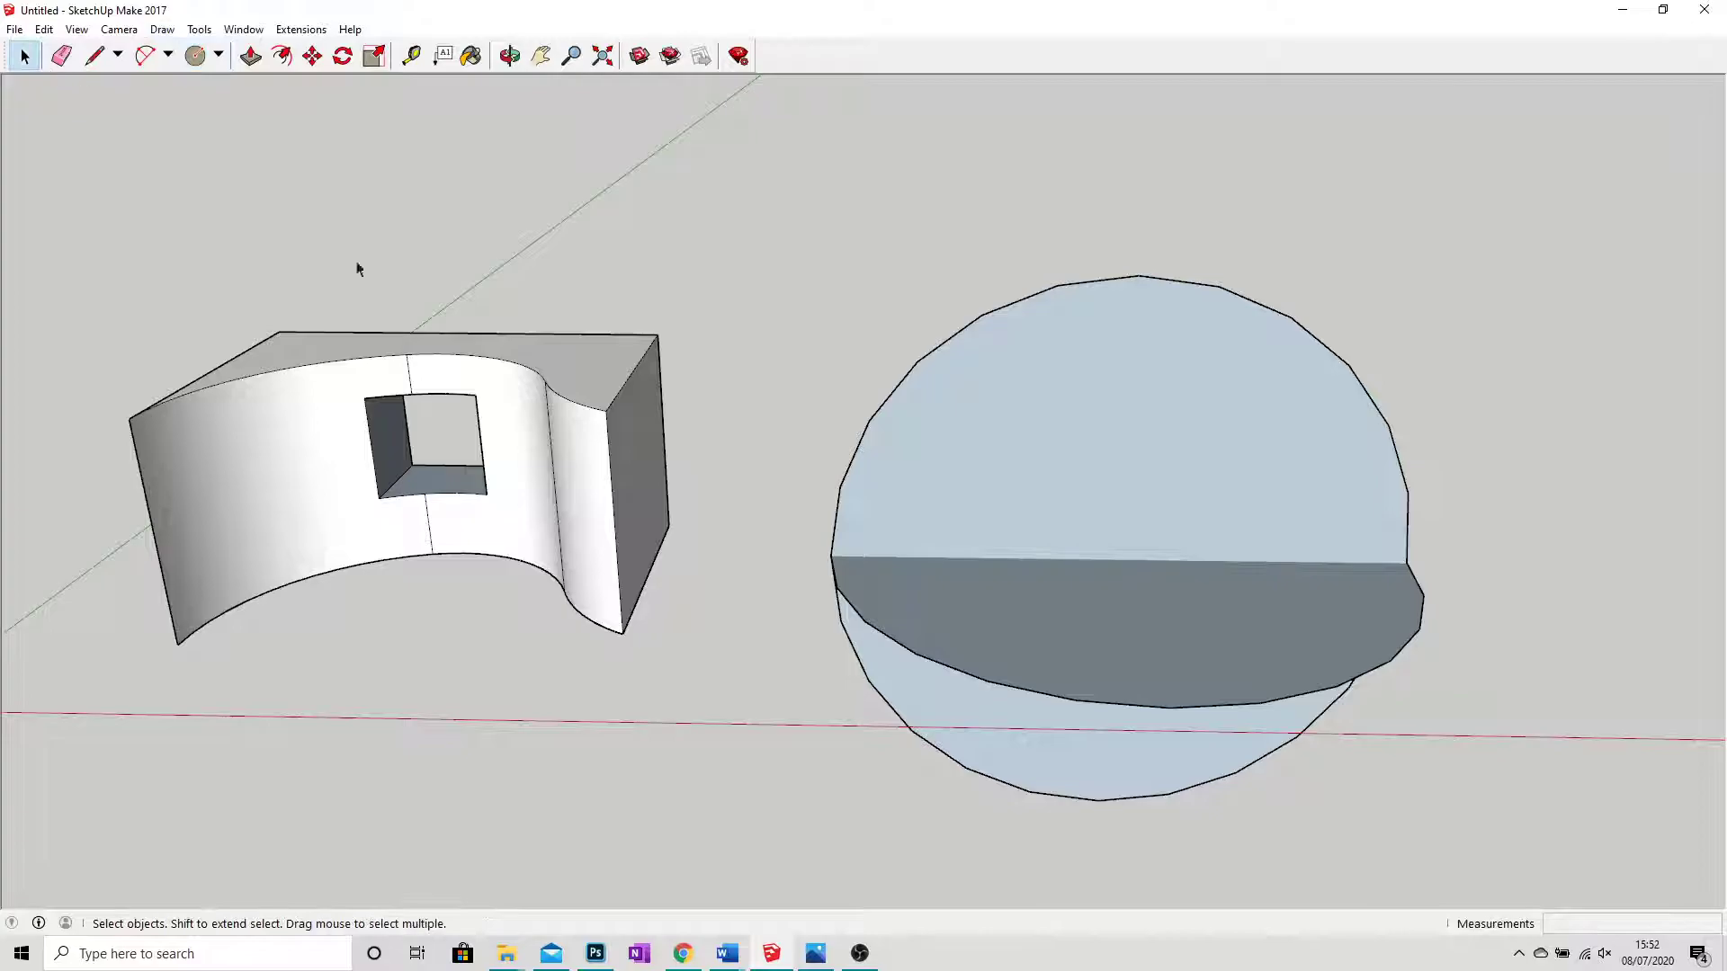
left_click(940, 673)
middle_click_drag(940, 673, 864, 557)
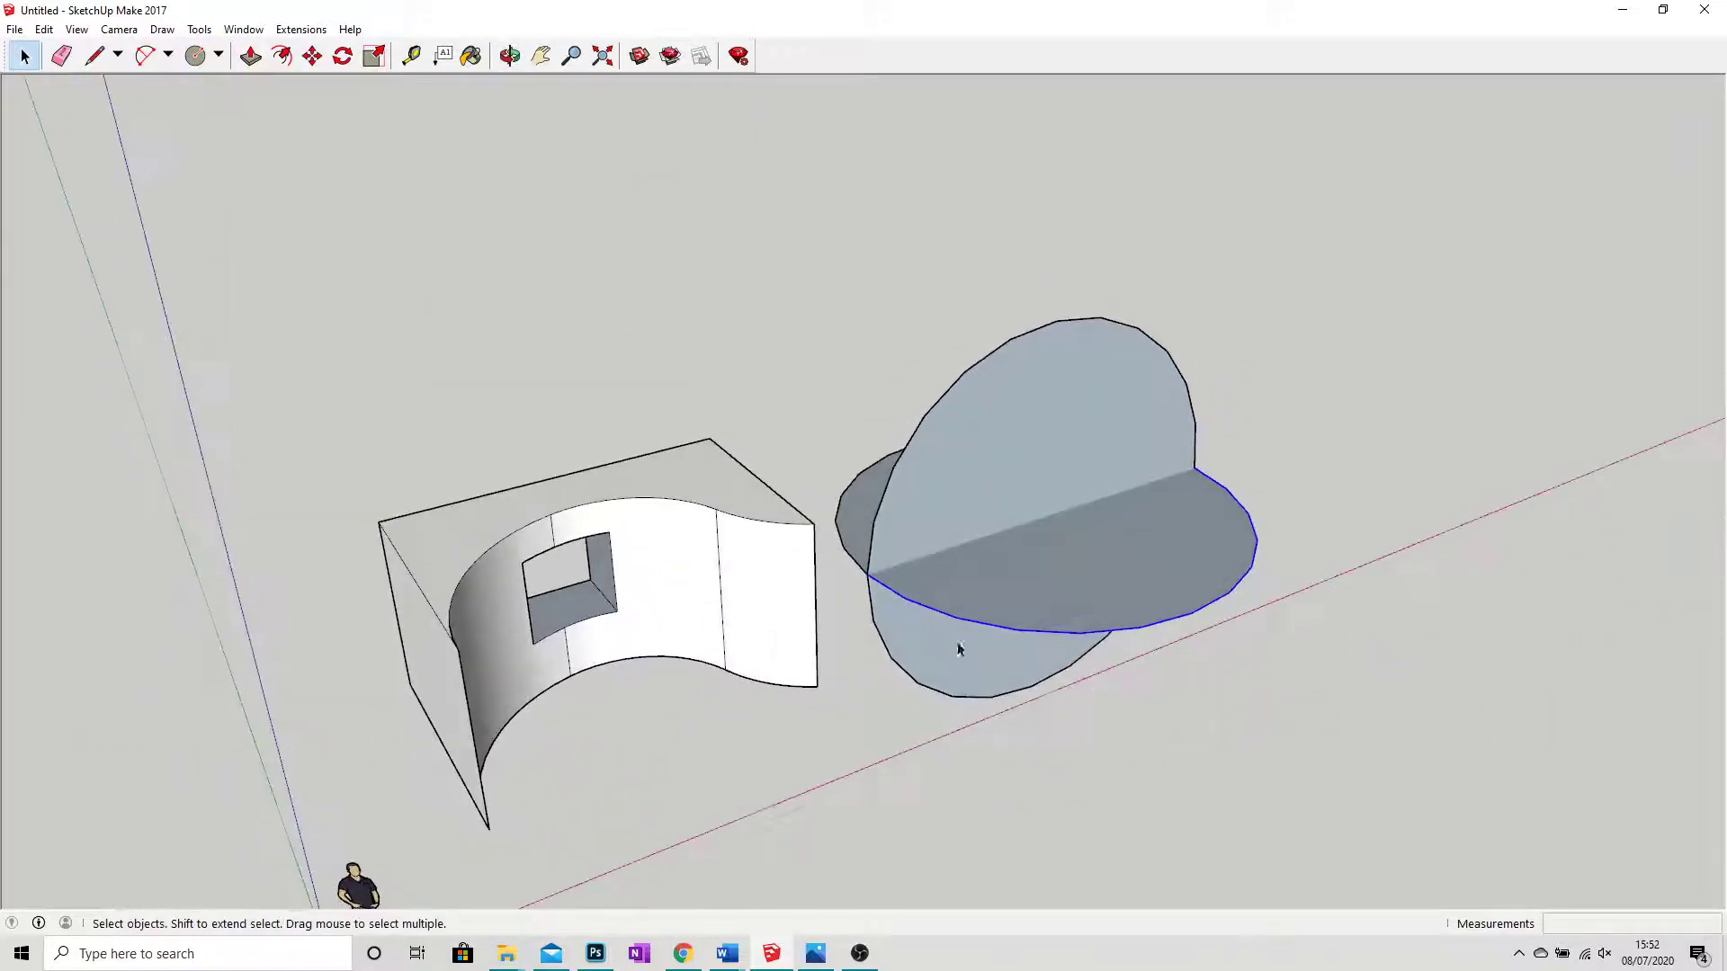
Sweep the upright circle around the disc's edge with Follow Me into a sphere.
left_click(200, 28)
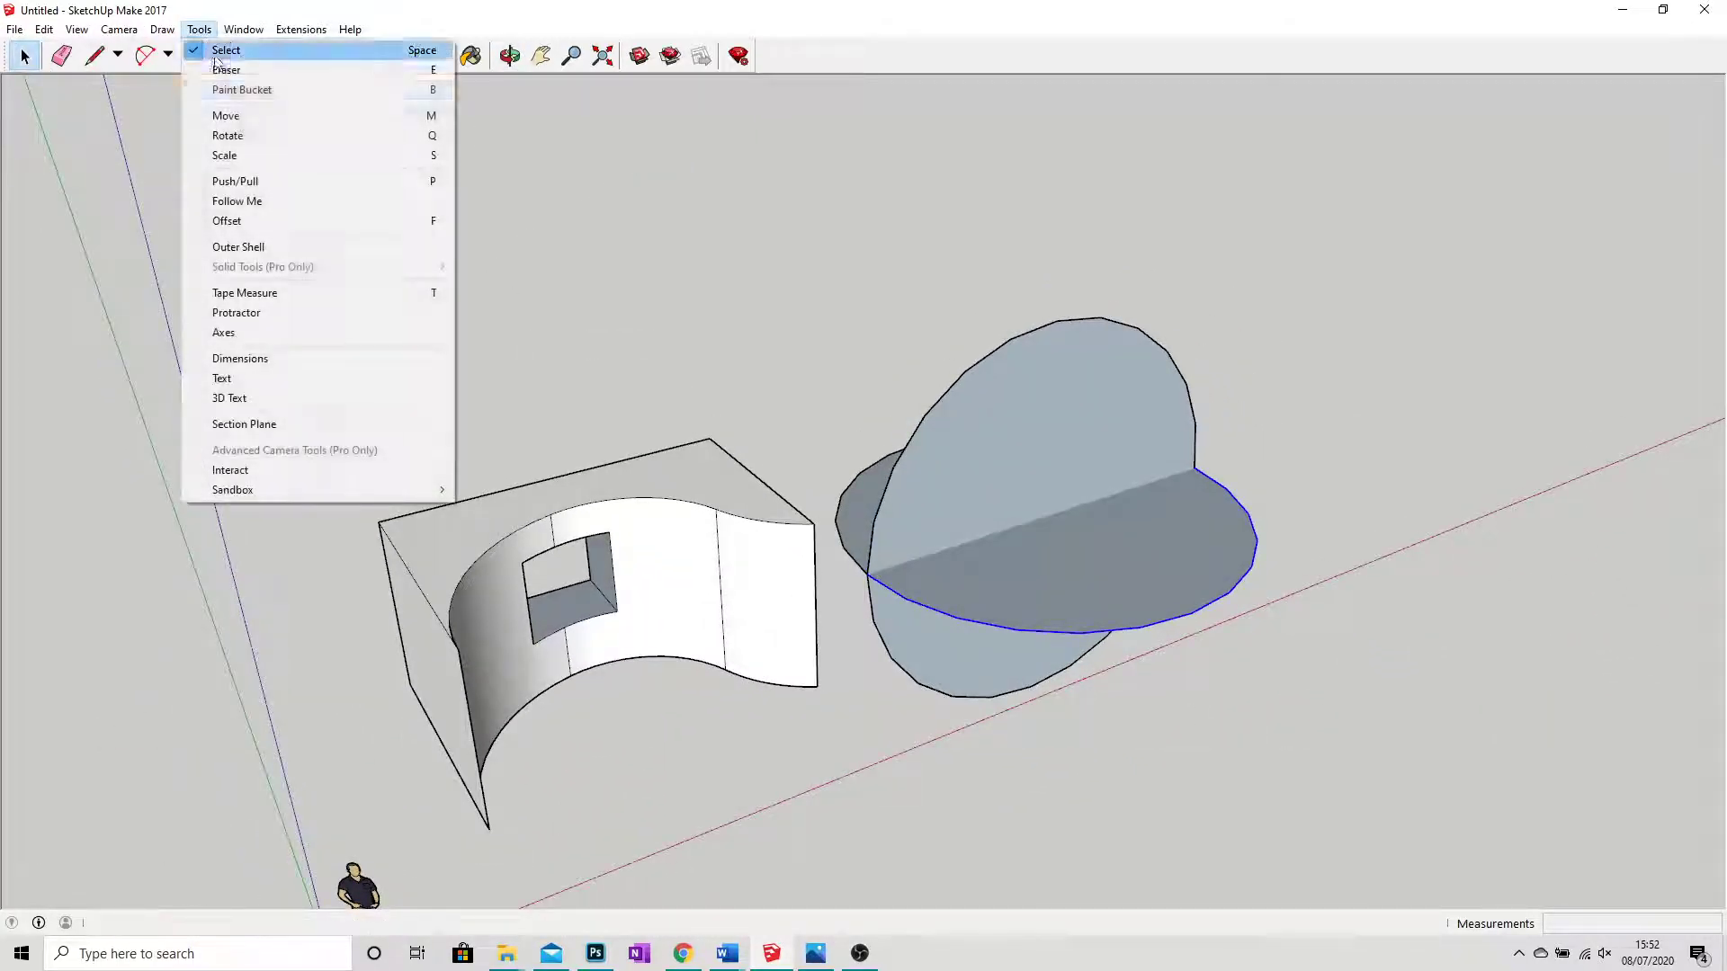
left_click(241, 180)
left_click(200, 28)
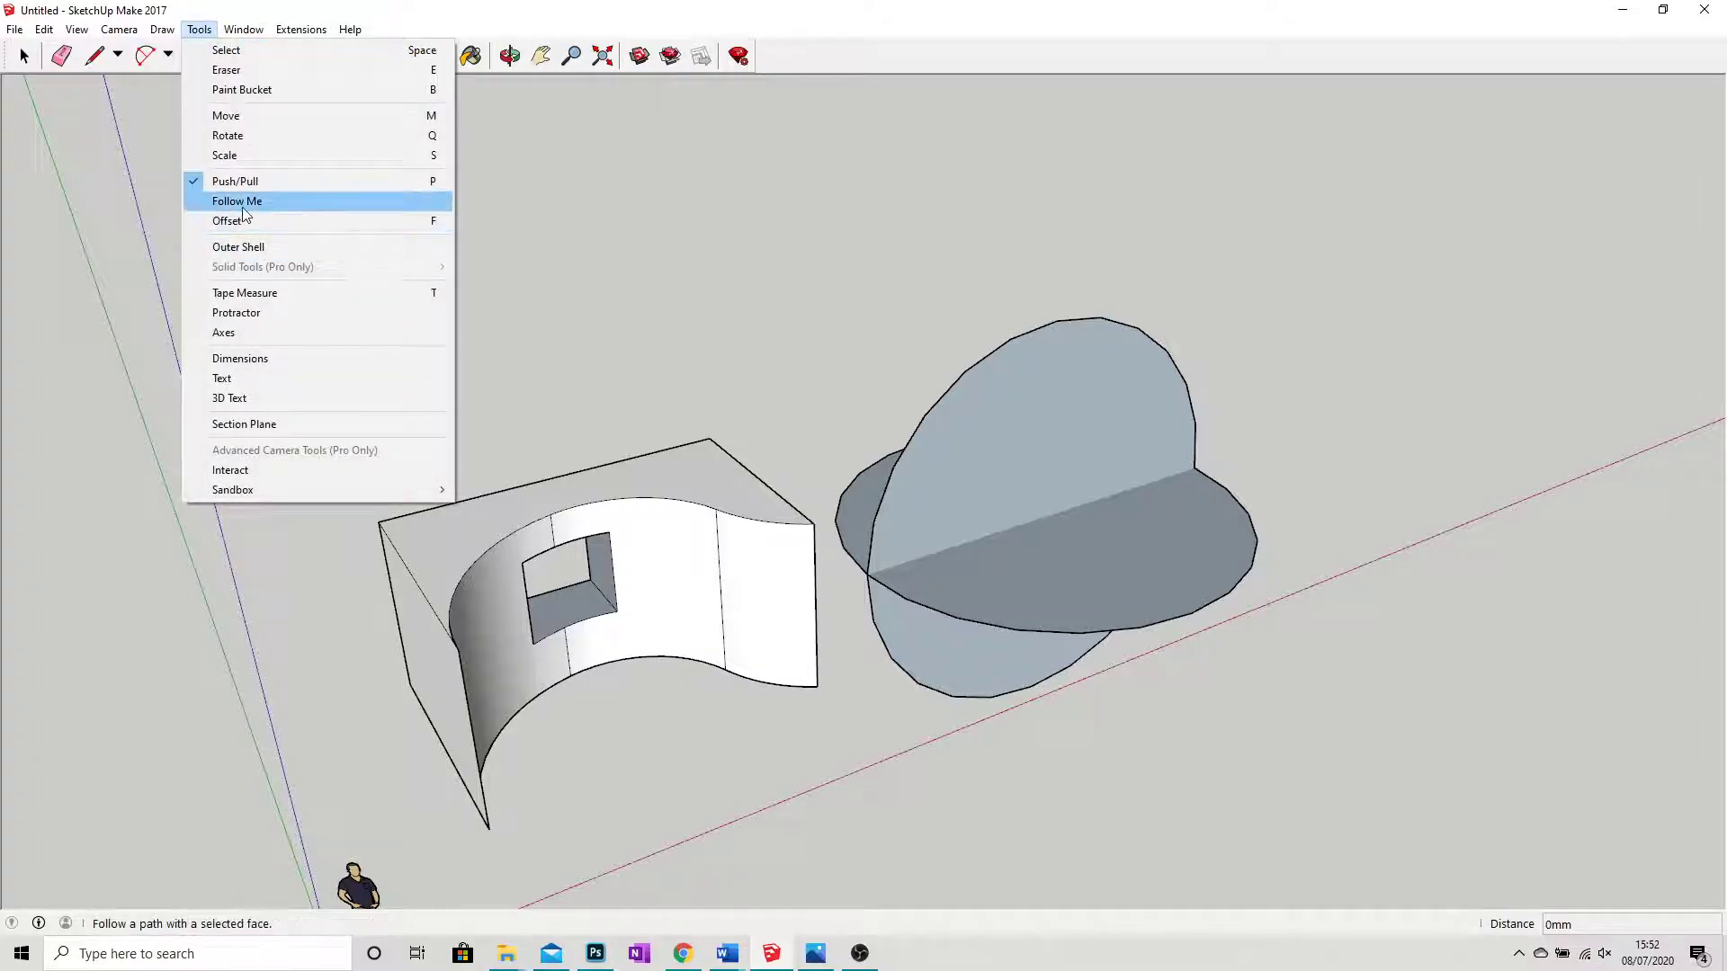
left_click(241, 200)
left_click(23, 56)
left_click(1023, 627)
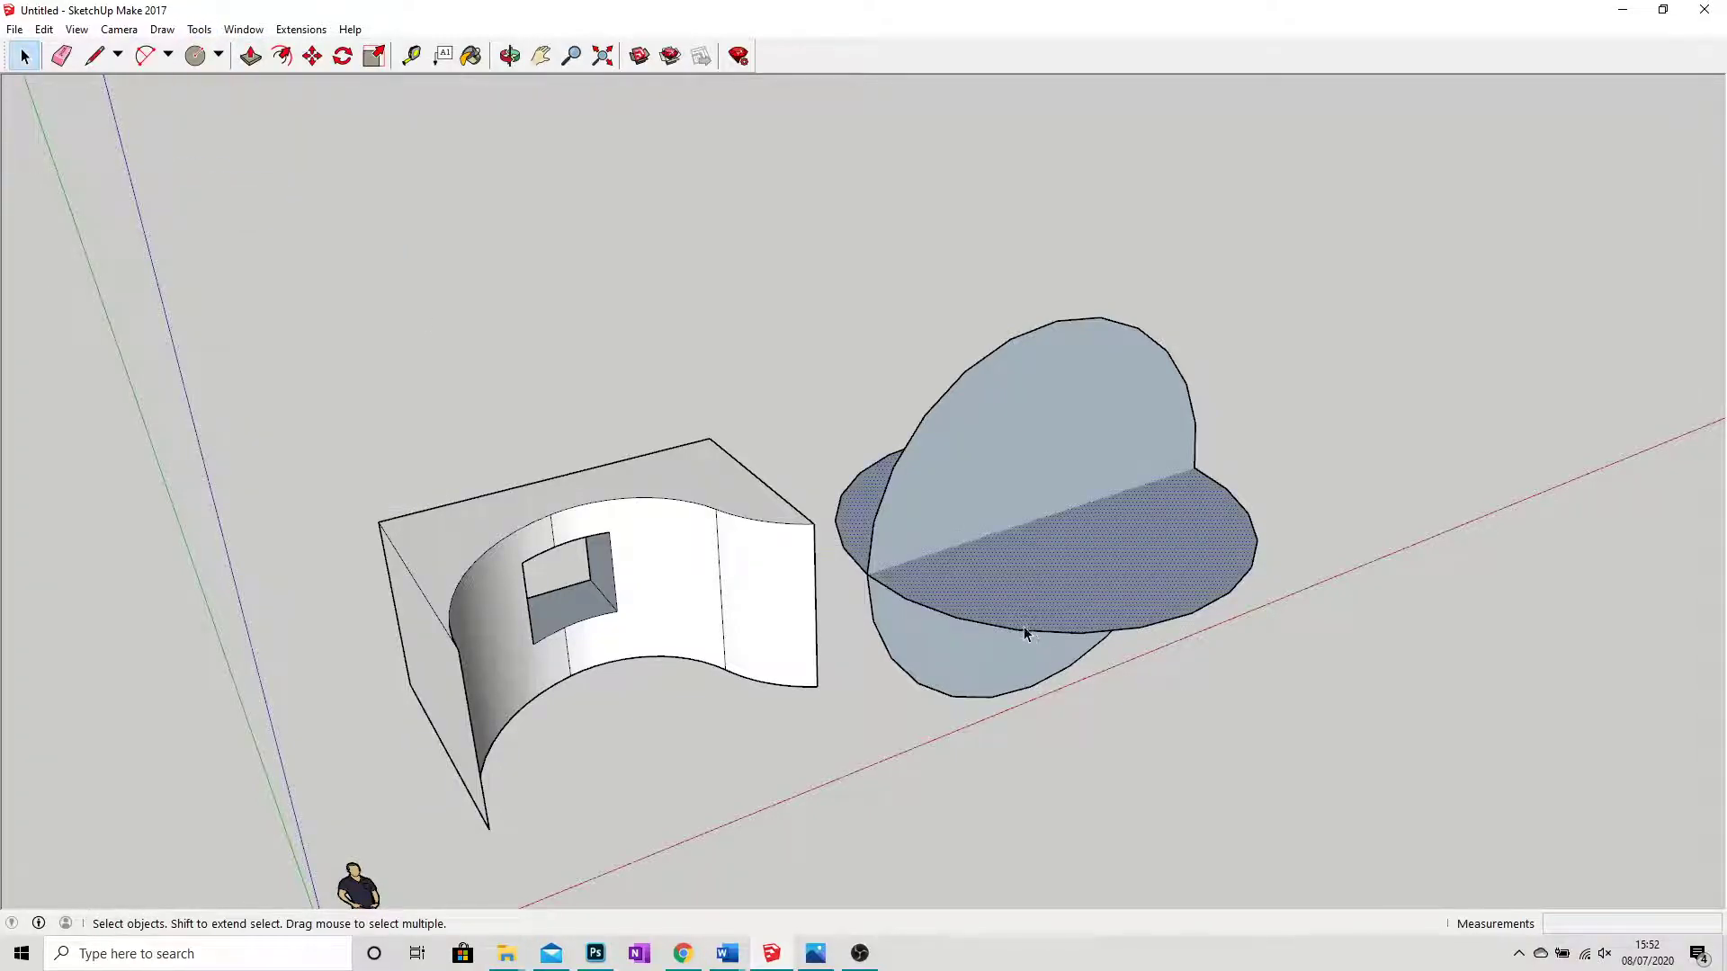
left_click(1090, 634)
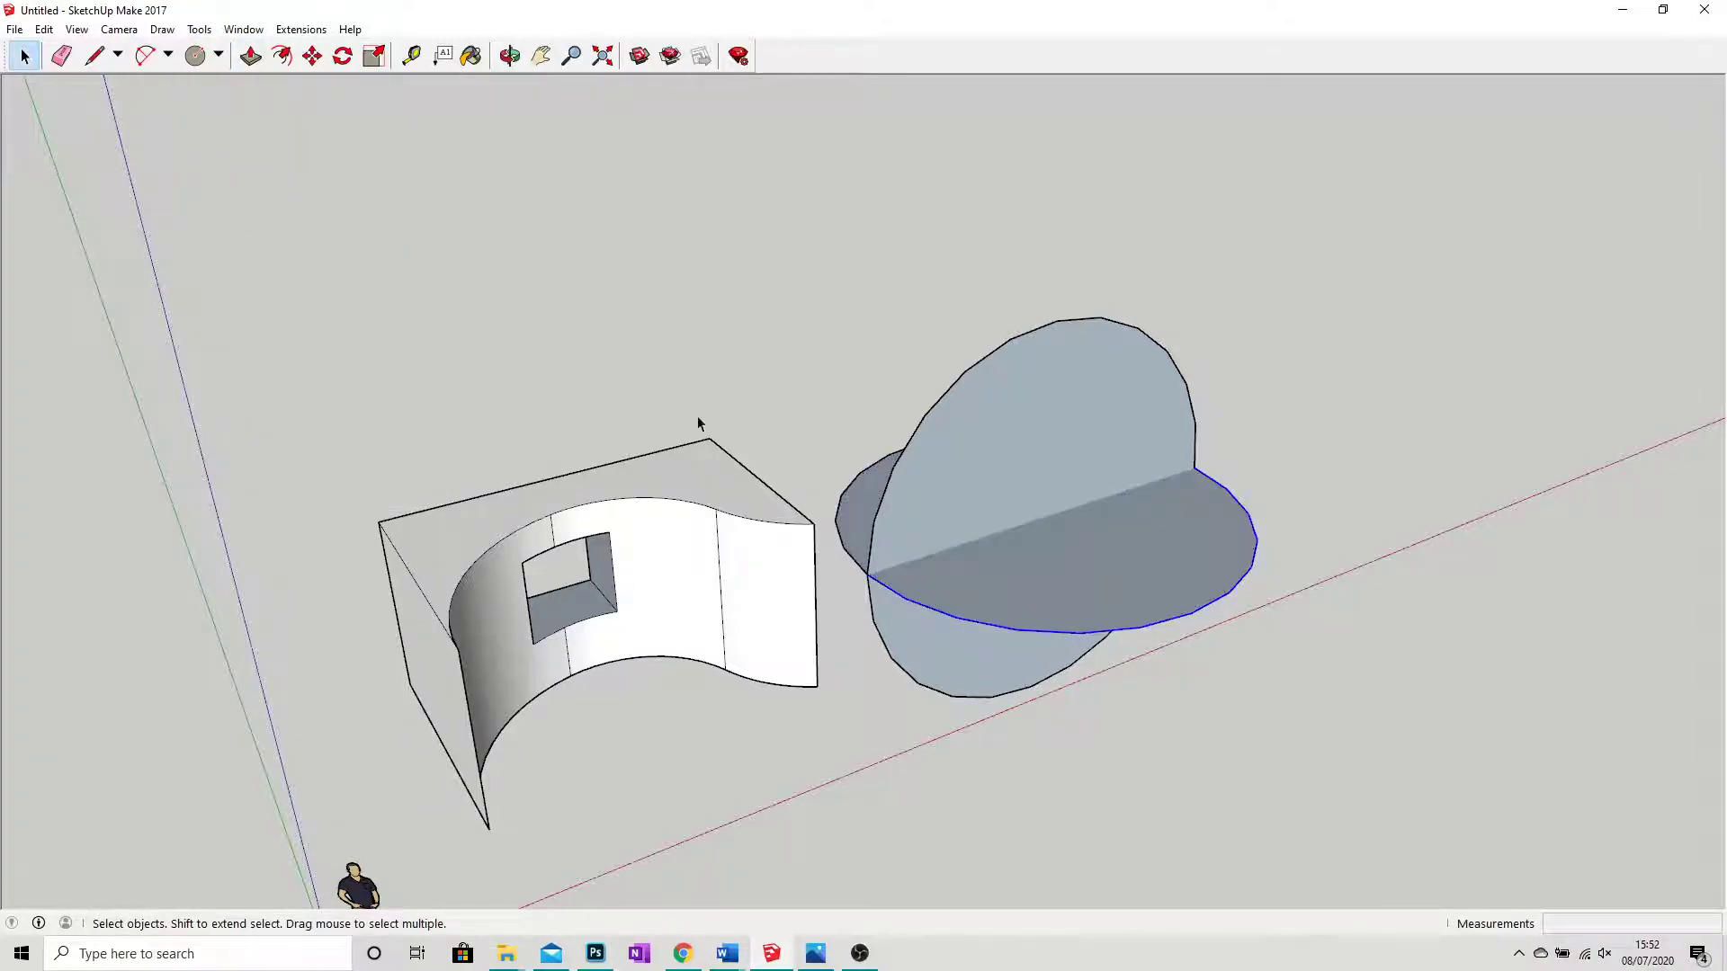
left_click(200, 29)
left_click(241, 201)
left_click(946, 505)
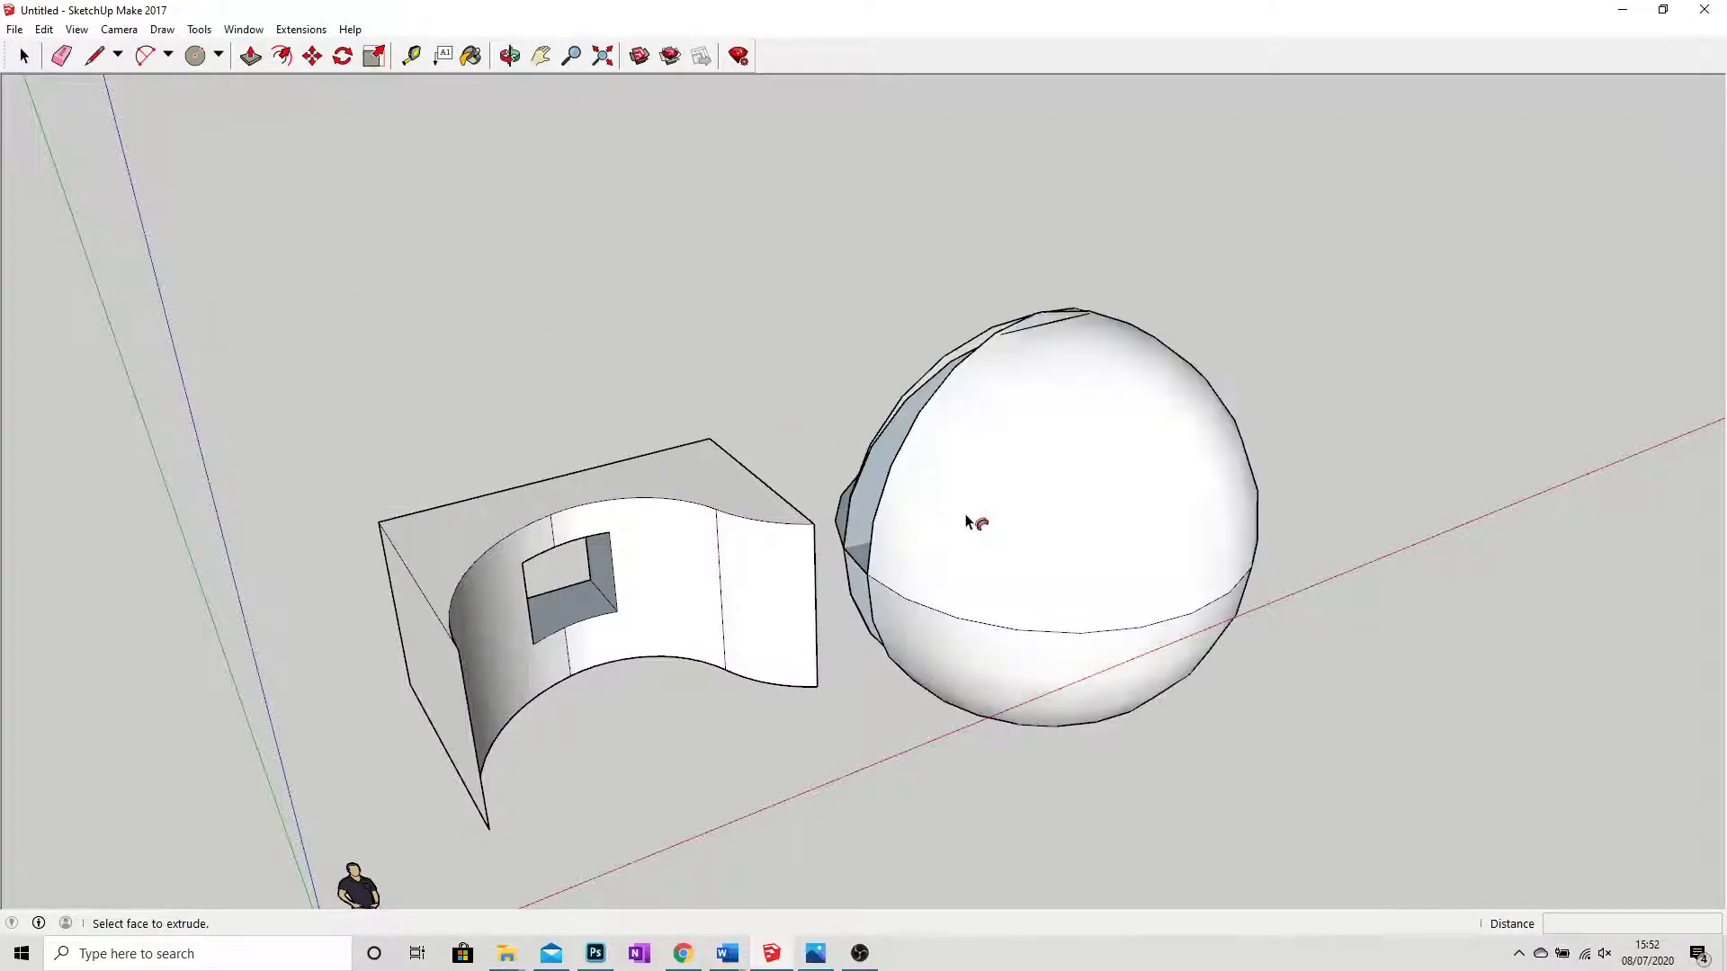
middle_click_drag(1095, 585, 899, 539)
Undo the sphere and draw a fresh ground circle with an upright circle over it.
key("ctrl+z")
key("ctrl+z")
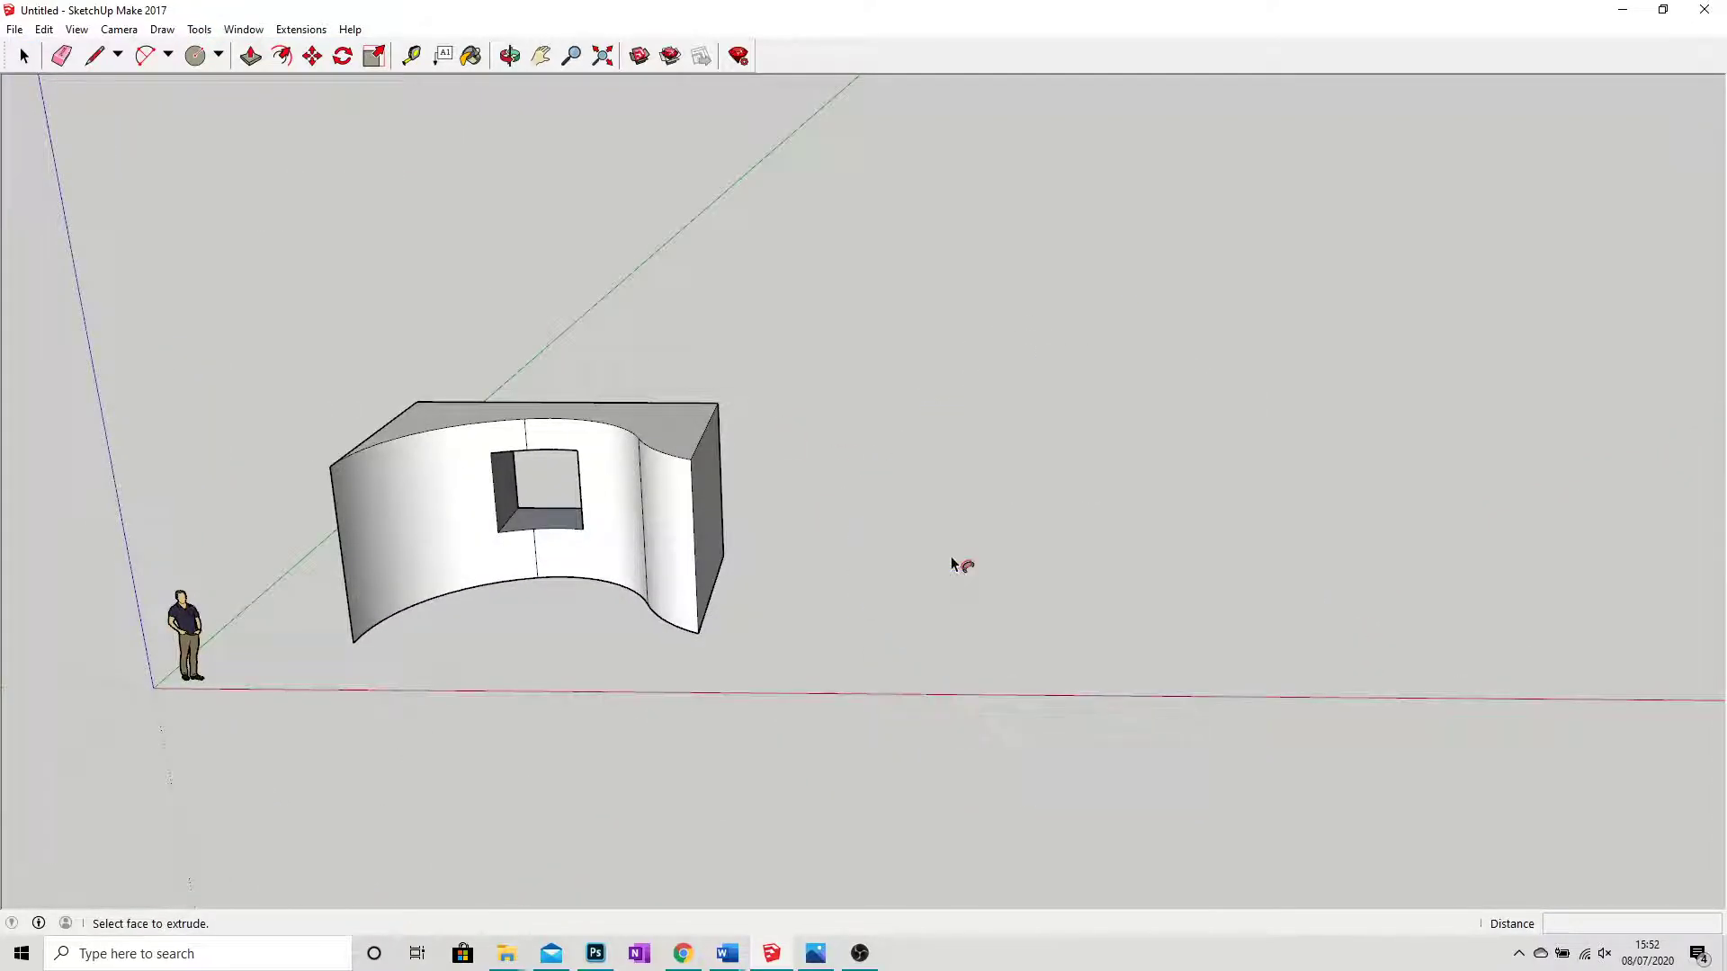
key("o")
left_click_drag(852, 590, 724, 614)
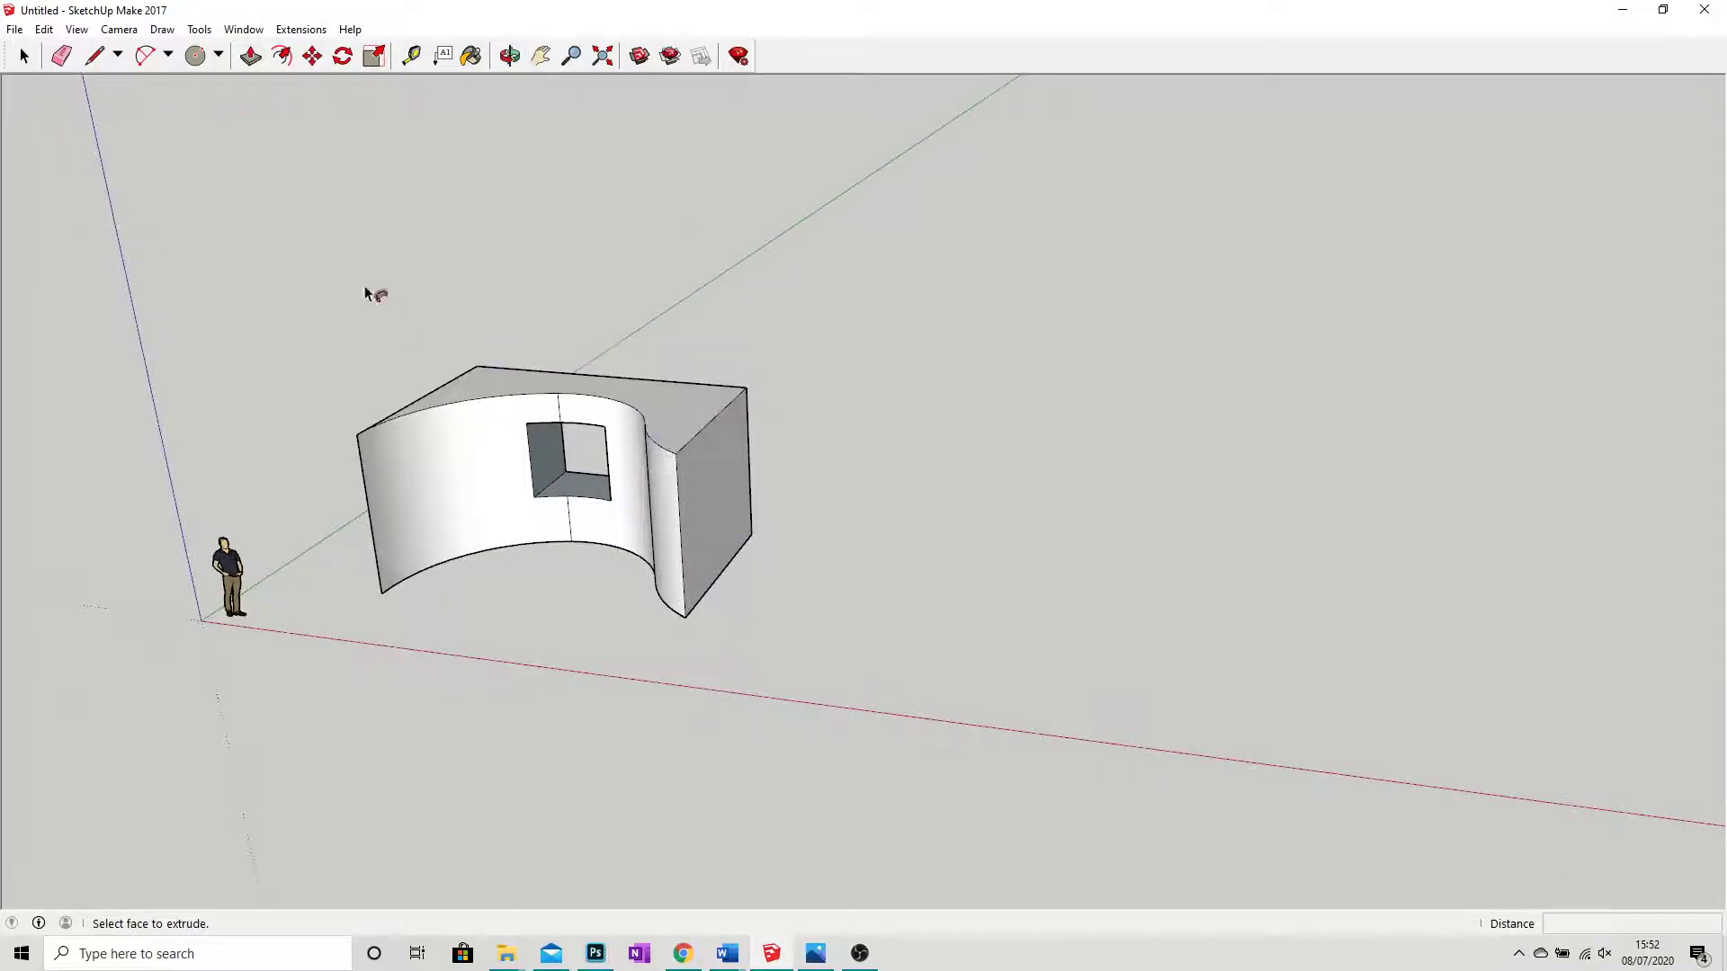
left_click(196, 56)
left_click(1053, 617)
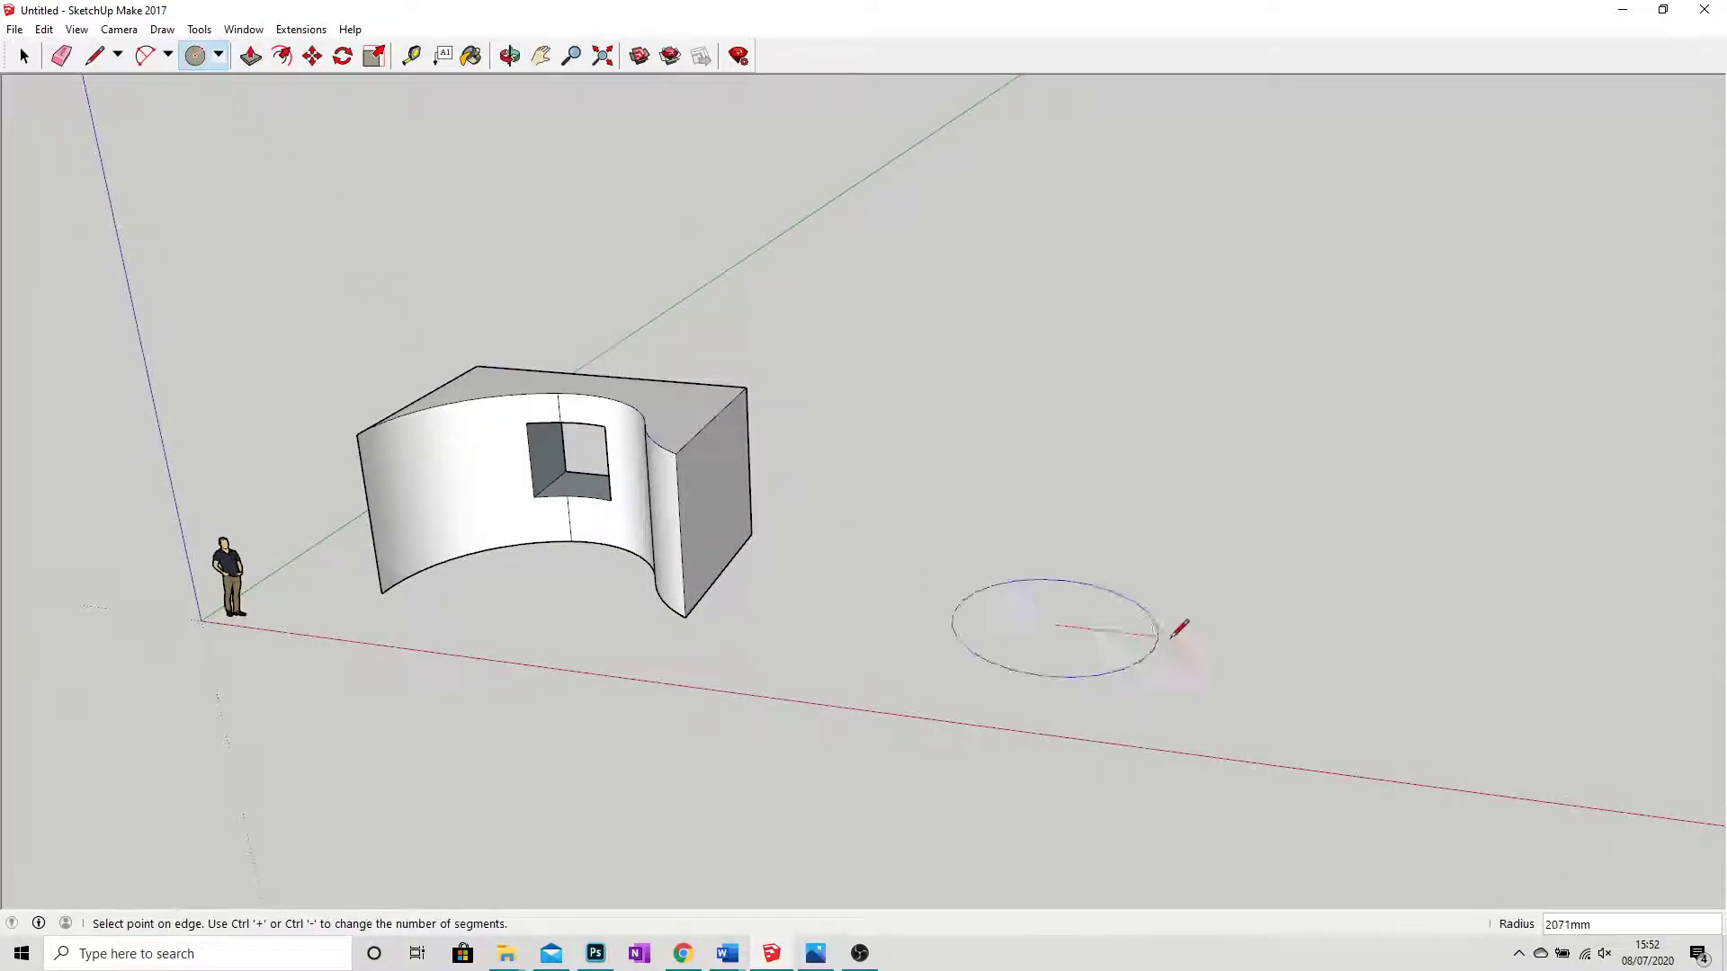
left_click(1255, 636)
scroll(1250, 640, "up", 2)
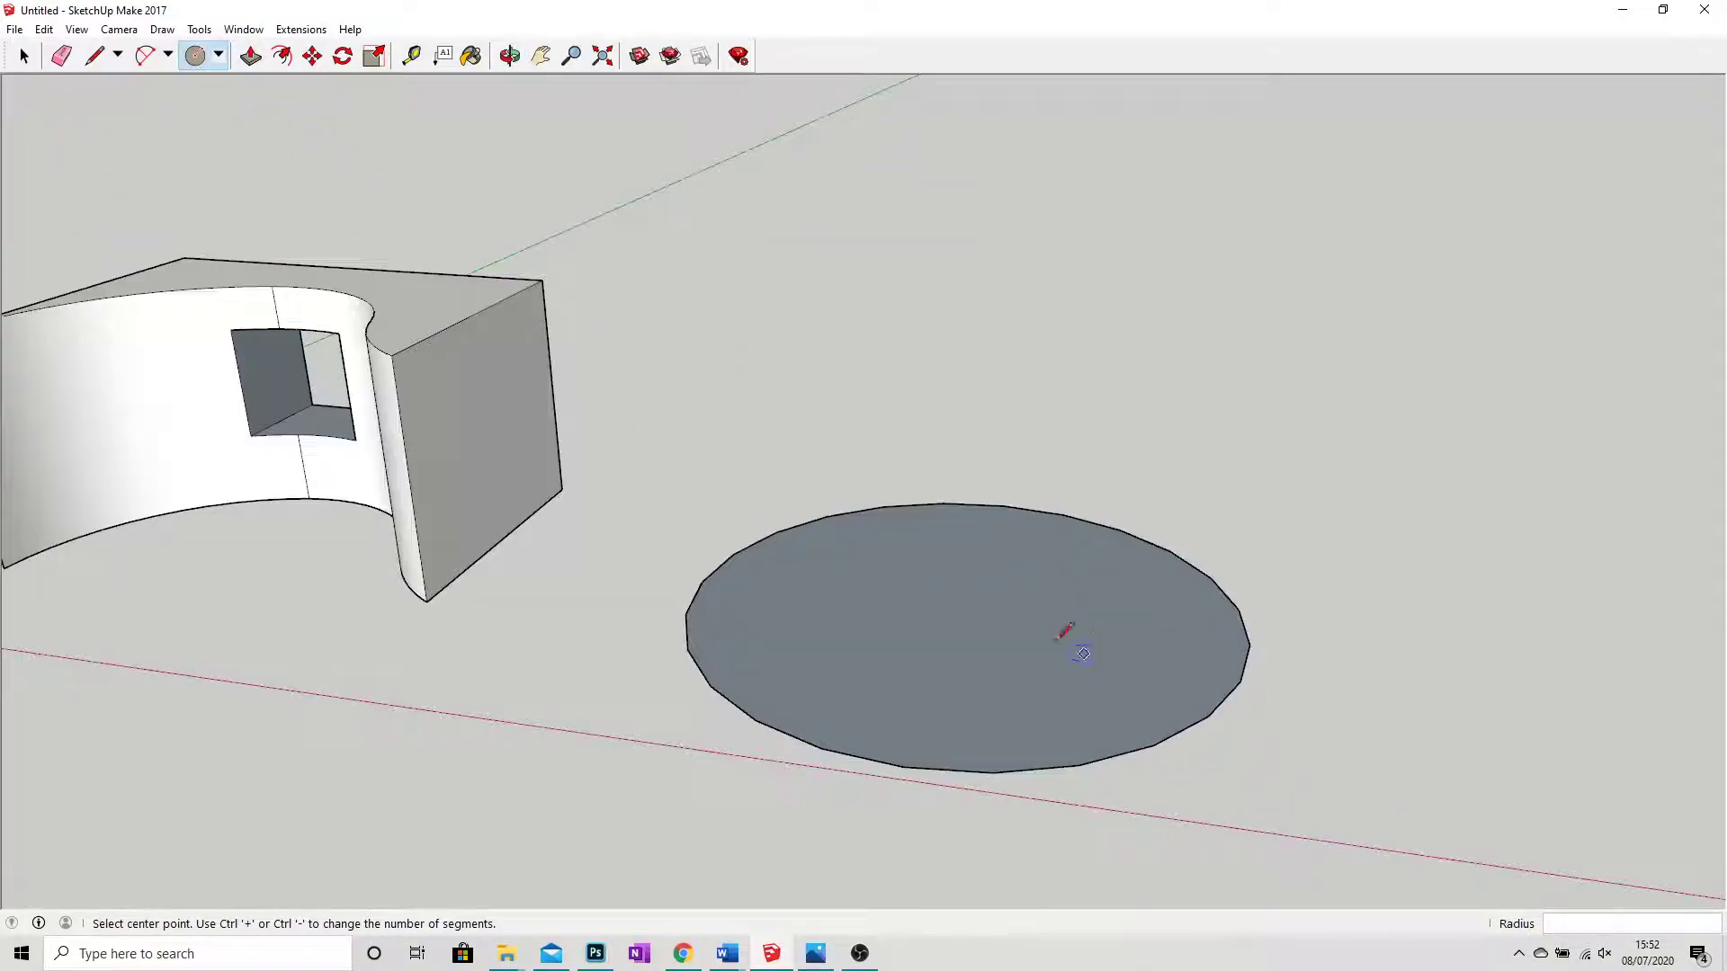
left_click(962, 612)
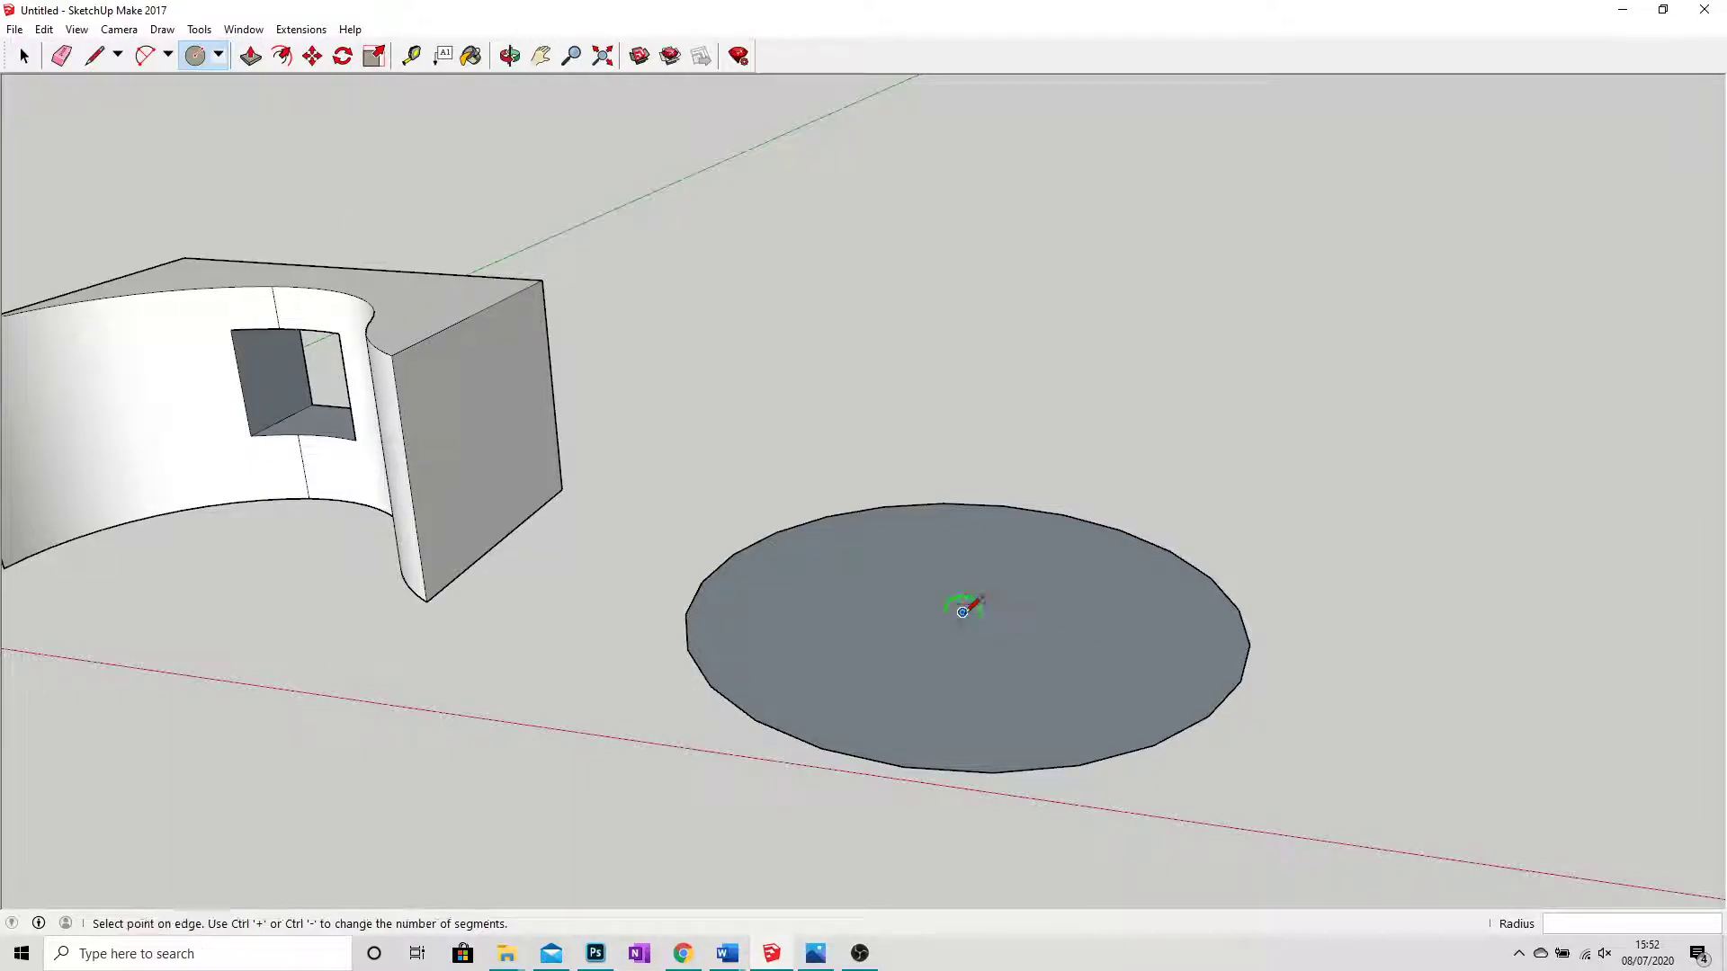
left_click(1248, 630)
Draw a radius line from the upright circle's top point down to its centre.
left_click(94, 56)
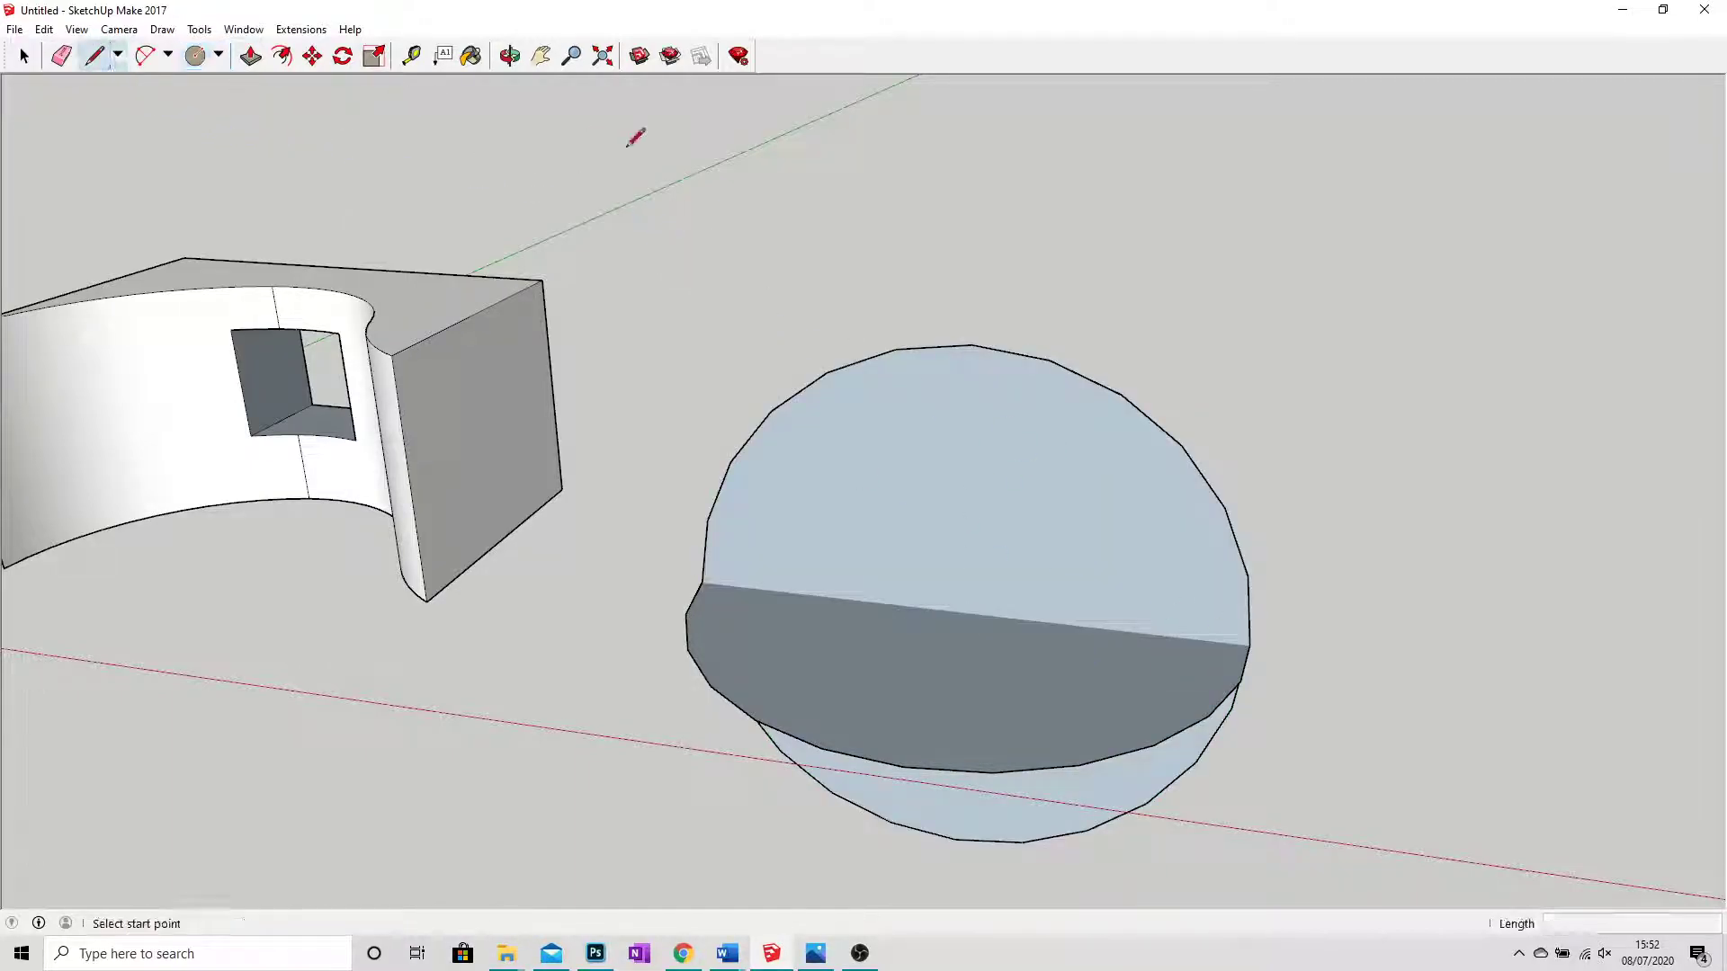
left_click(971, 344)
left_click(963, 612)
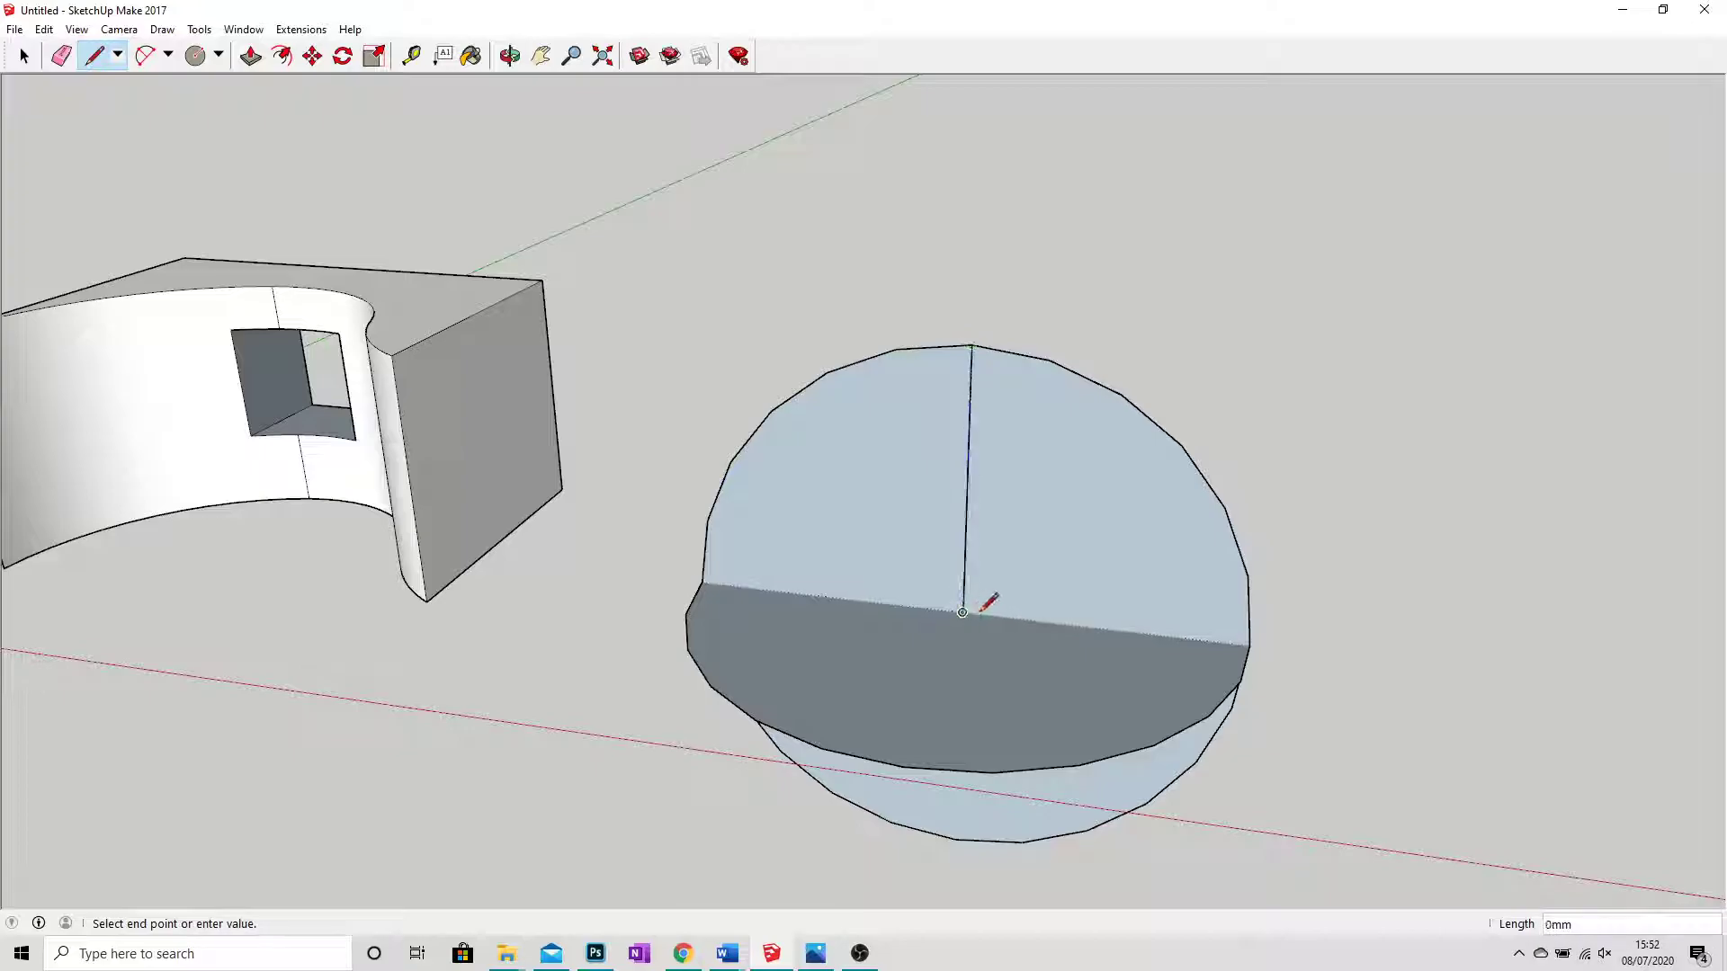
key("Escape")
Delete the unwanted faces and leftover arc edges, leaving an upright quarter-circle profile.
left_click(29, 57)
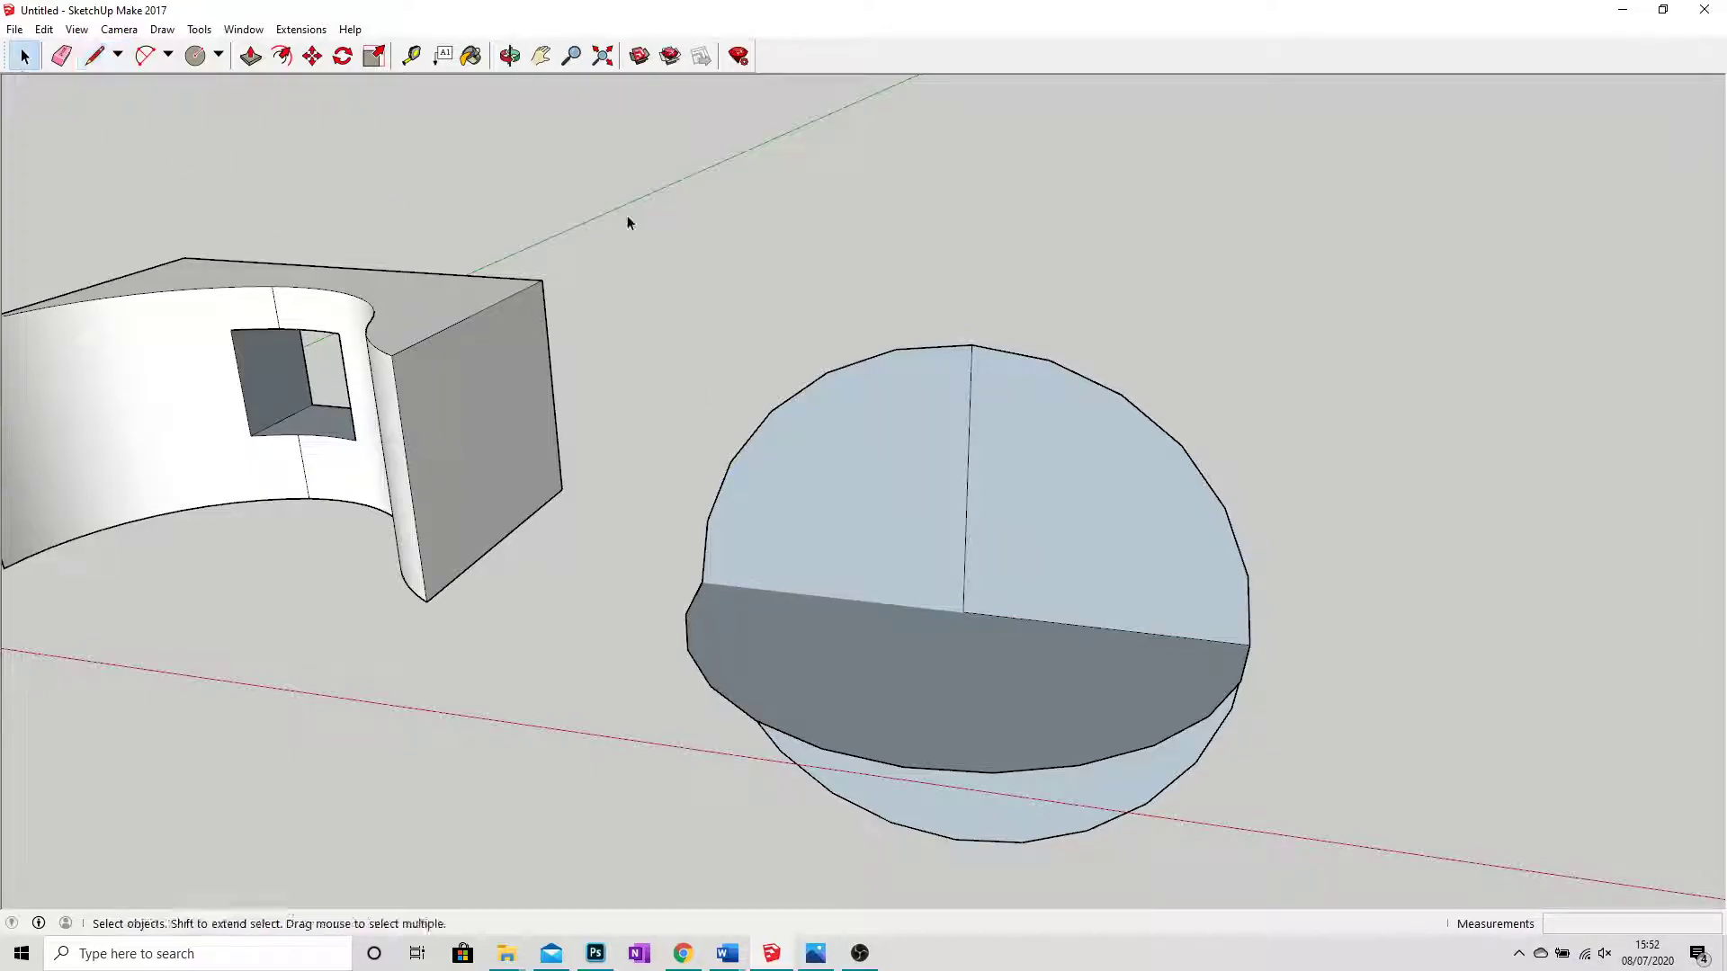
left_click(850, 369)
key("Delete")
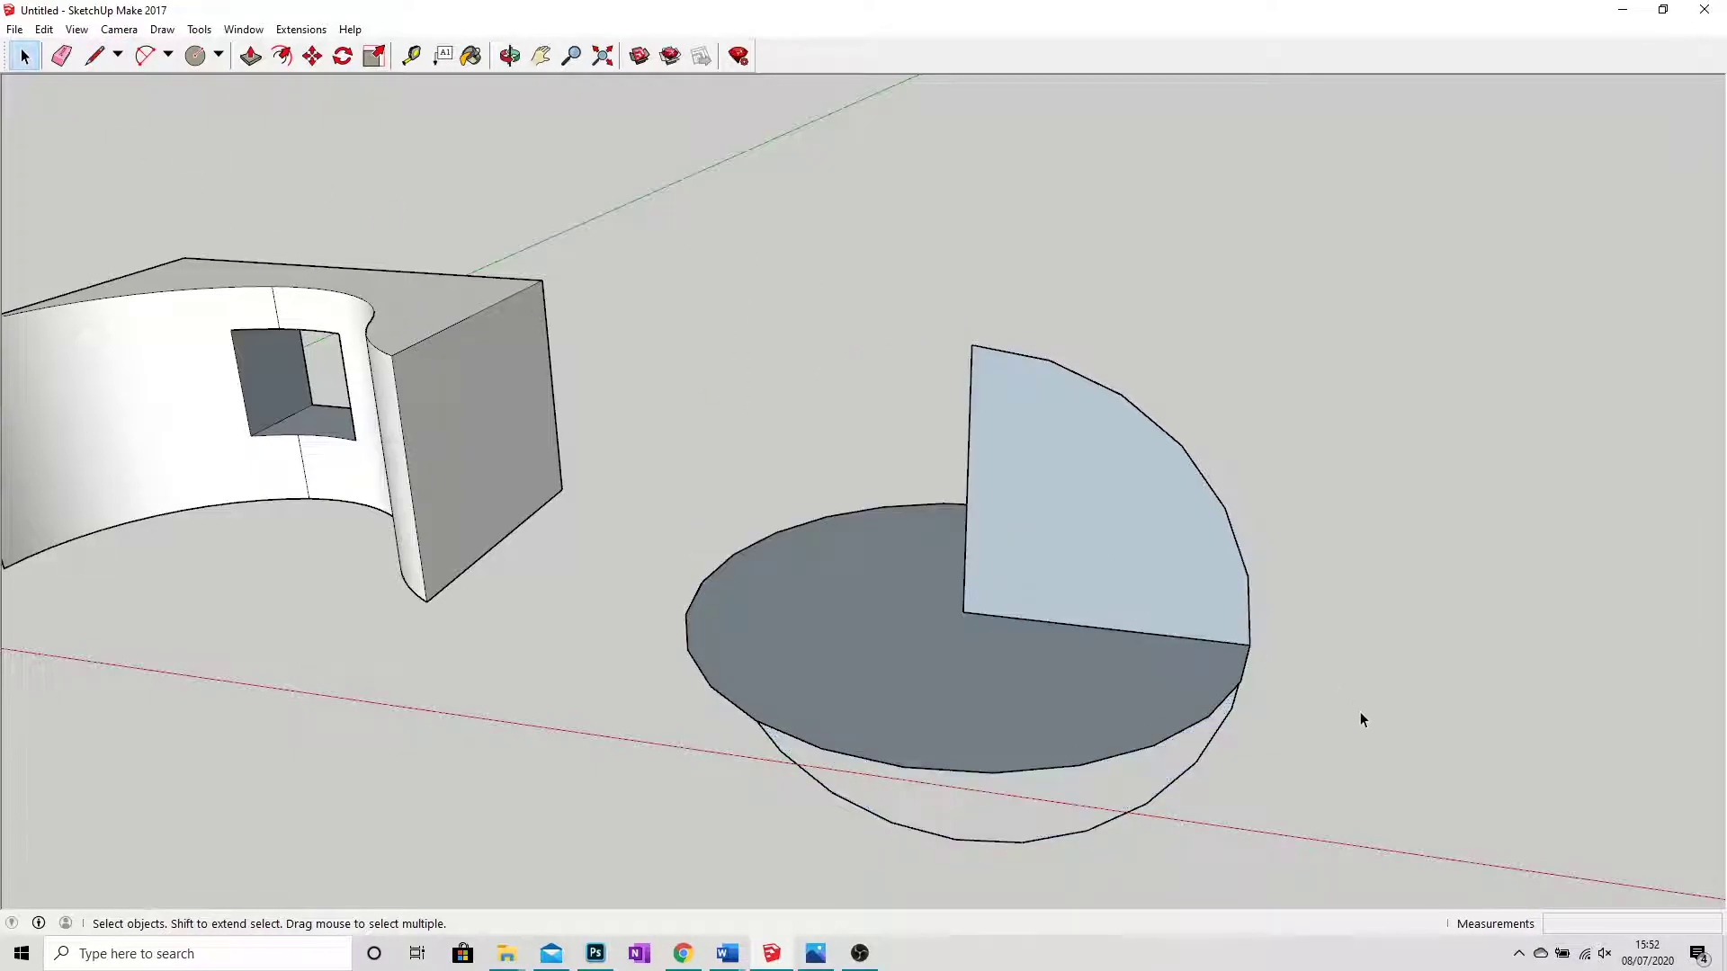
left_click_drag(1122, 828, 1059, 787)
key("Delete")
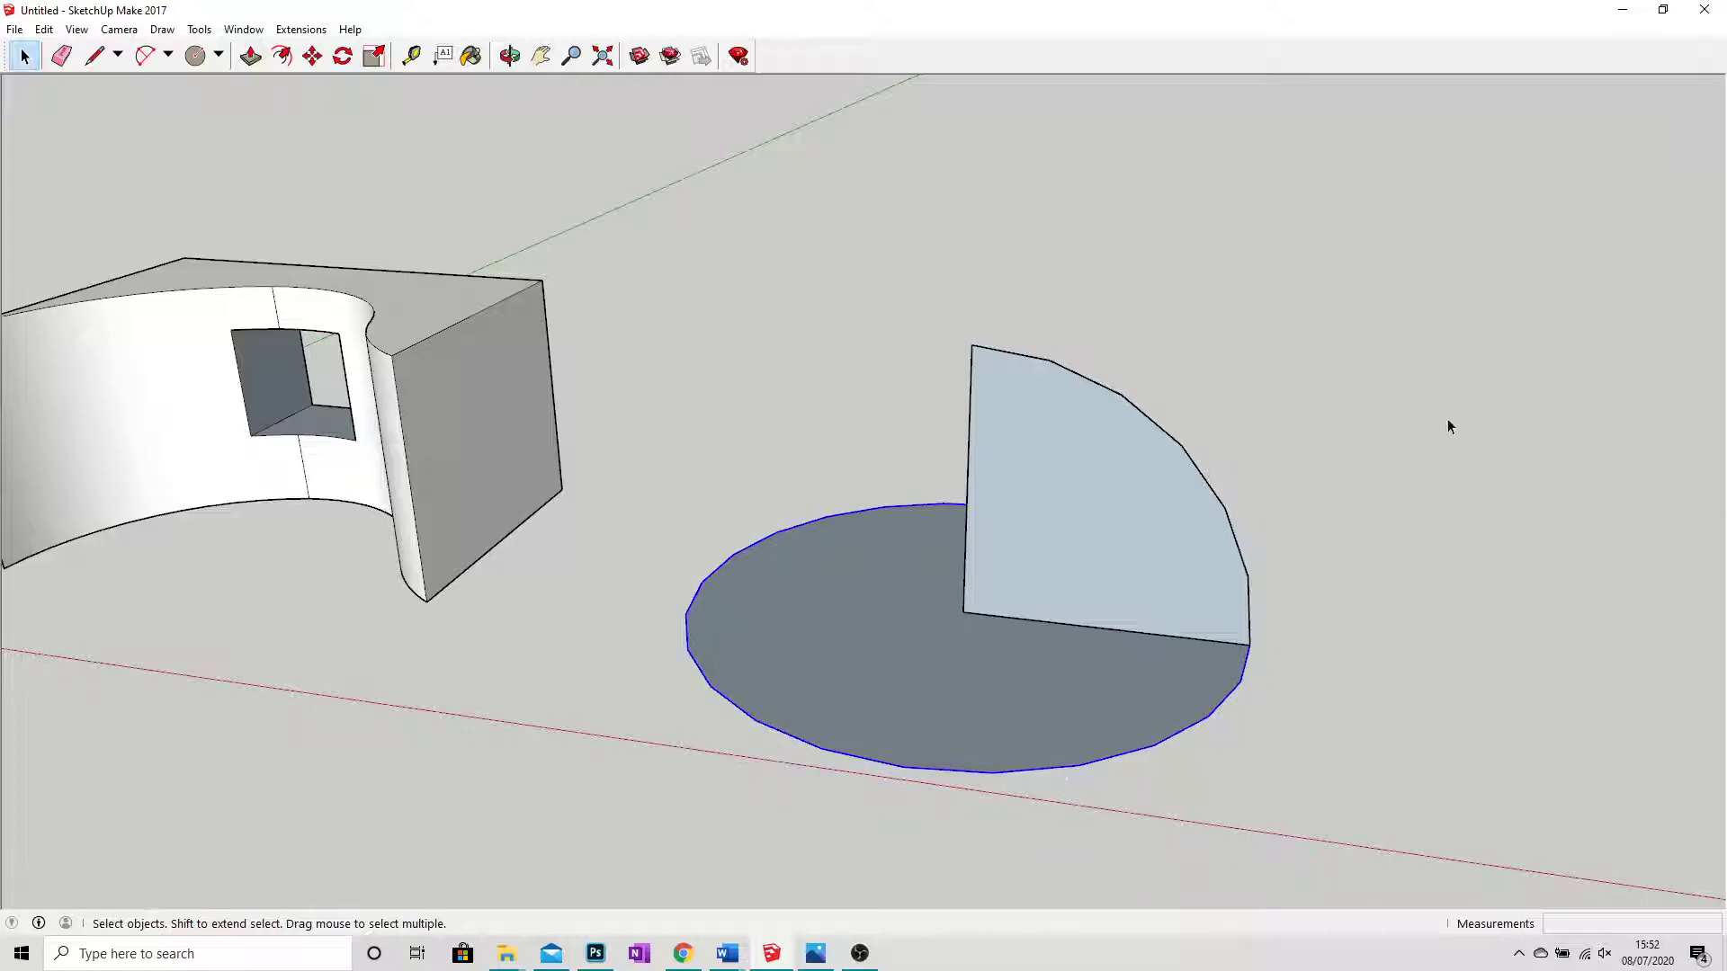
left_click(199, 28)
Sweep the quarter-circle face around the flat circle with Follow Me into a solid dome.
left_click(235, 200)
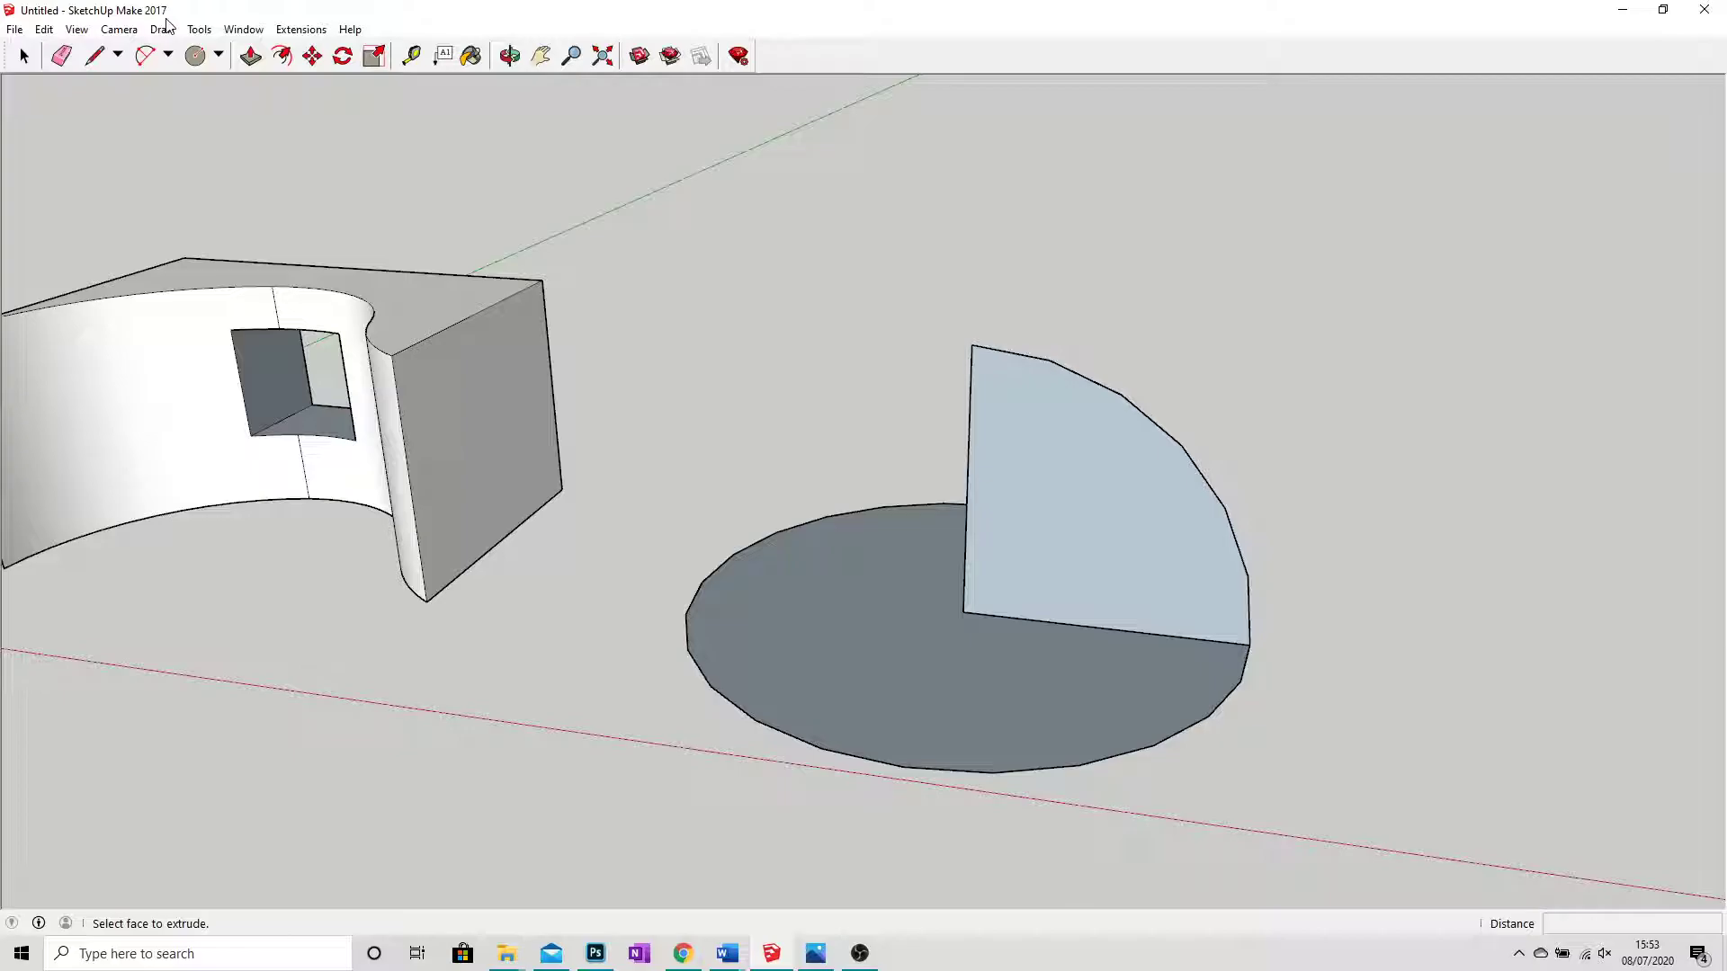
left_click(199, 29)
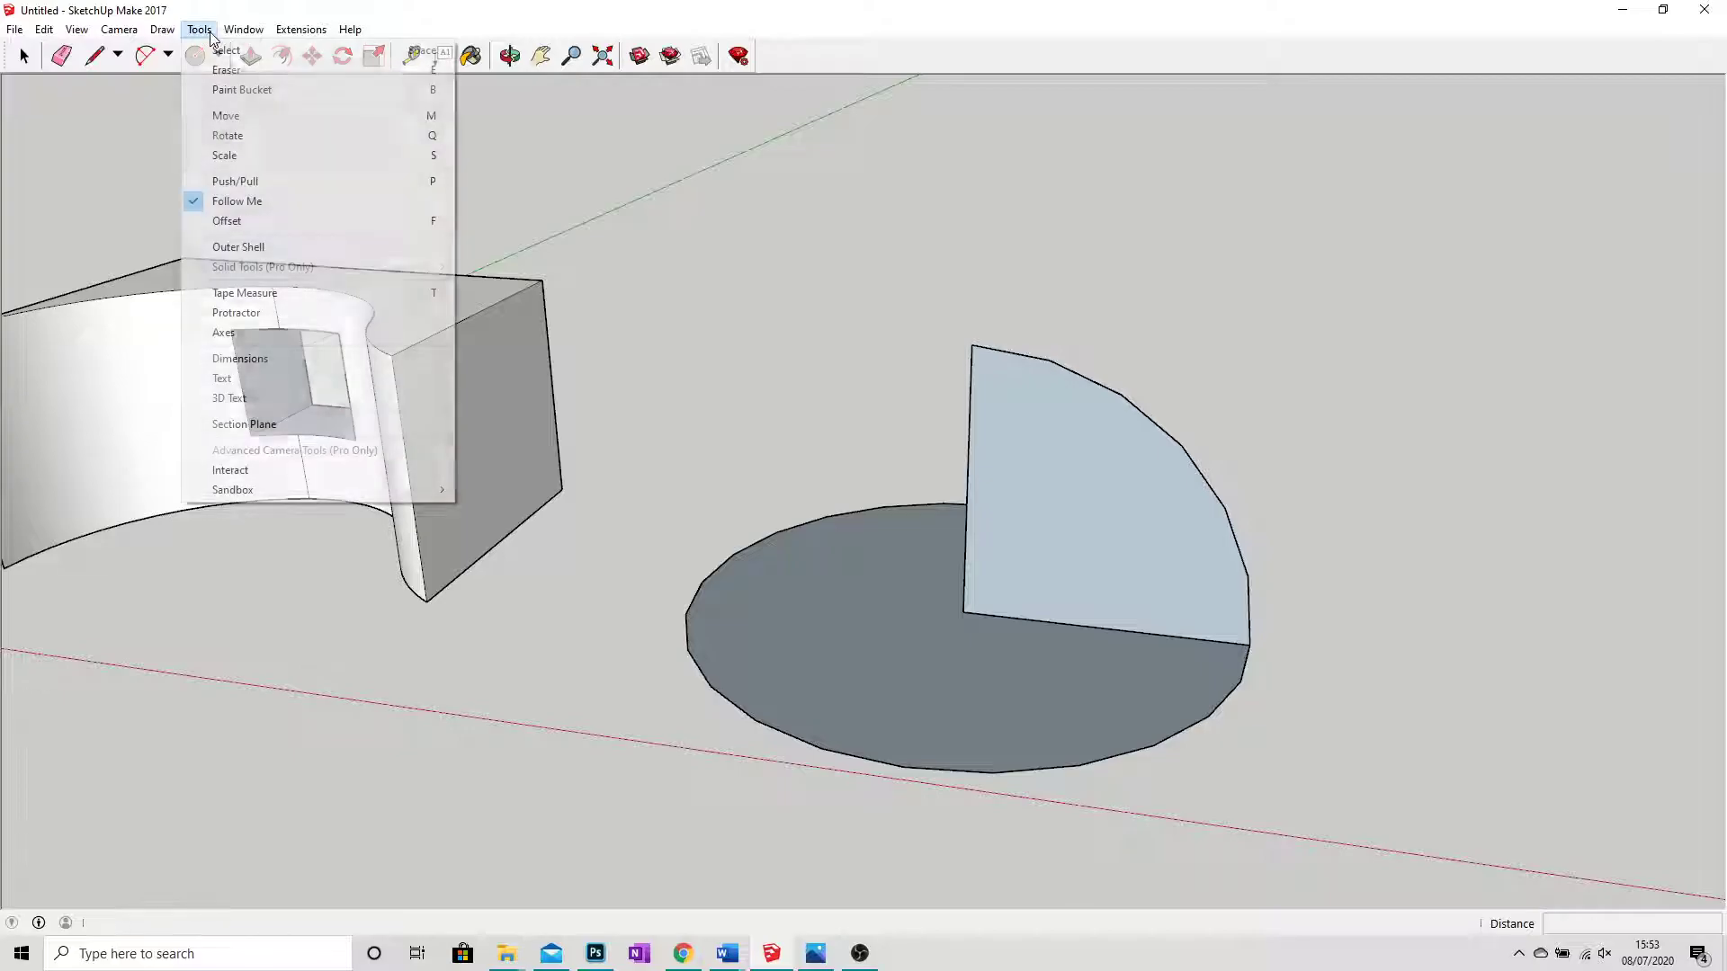
left_click(236, 201)
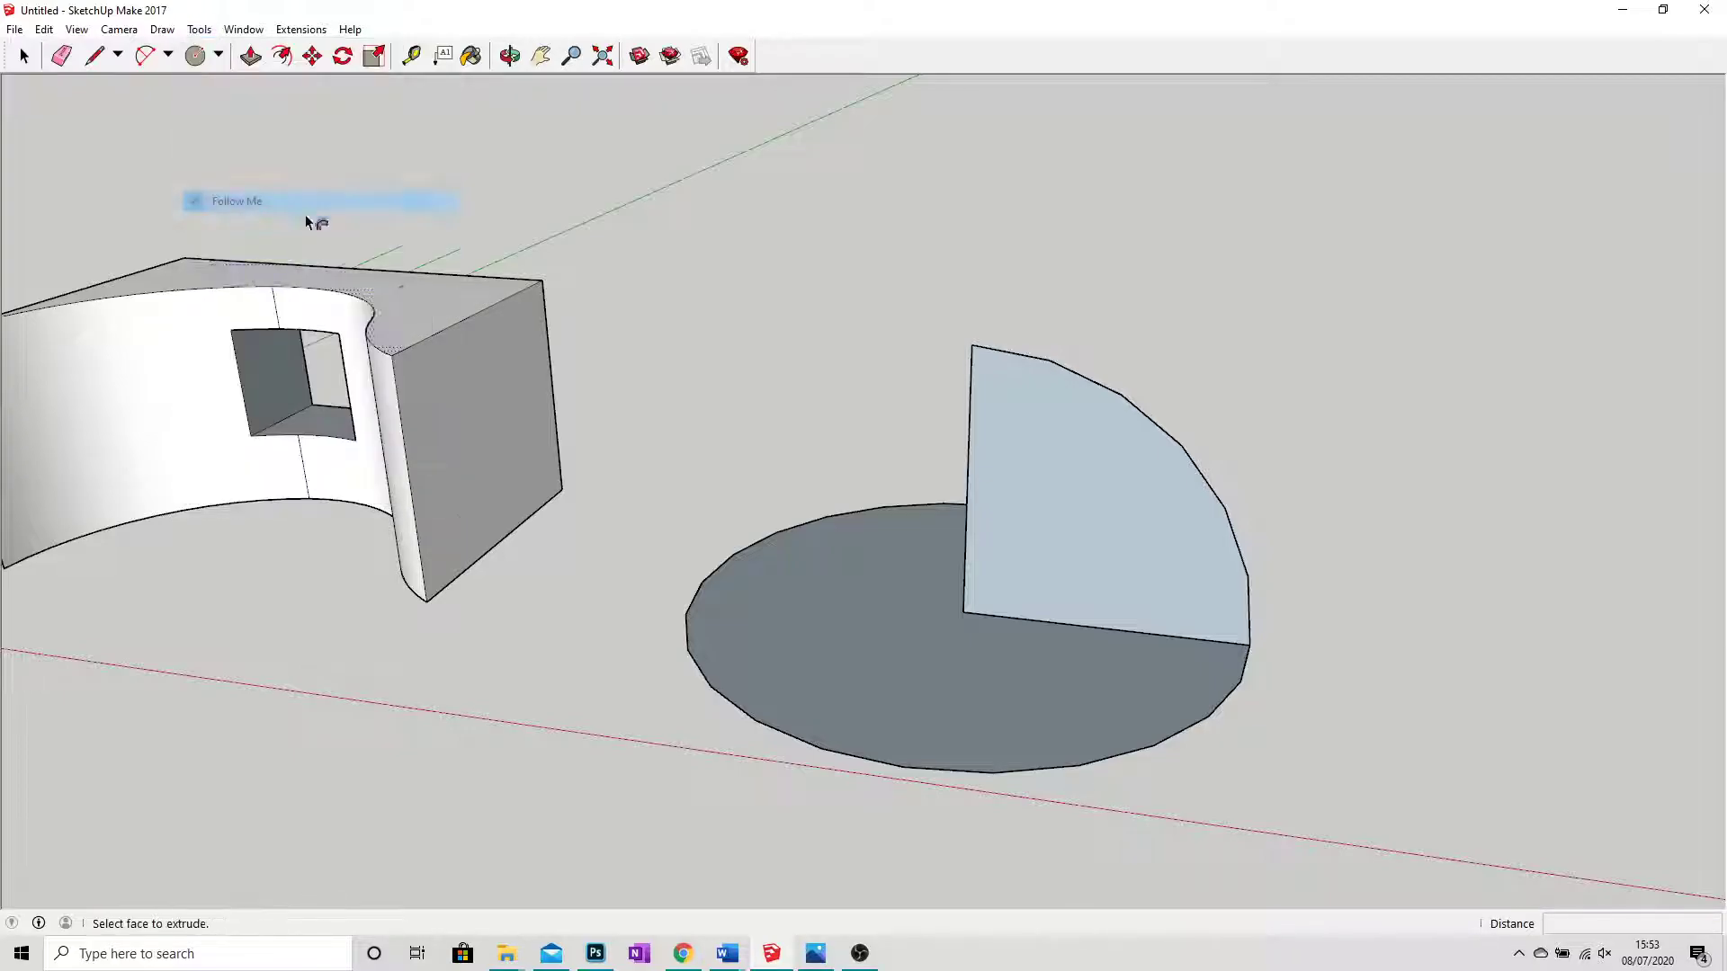
left_click(1051, 484)
mouse_move(1038, 493)
middle_mouse_down()
mouse_move(968, 447)
mouse_move(1091, 501)
mouse_move(1045, 518)
middle_mouse_up()
left_click(24, 56)
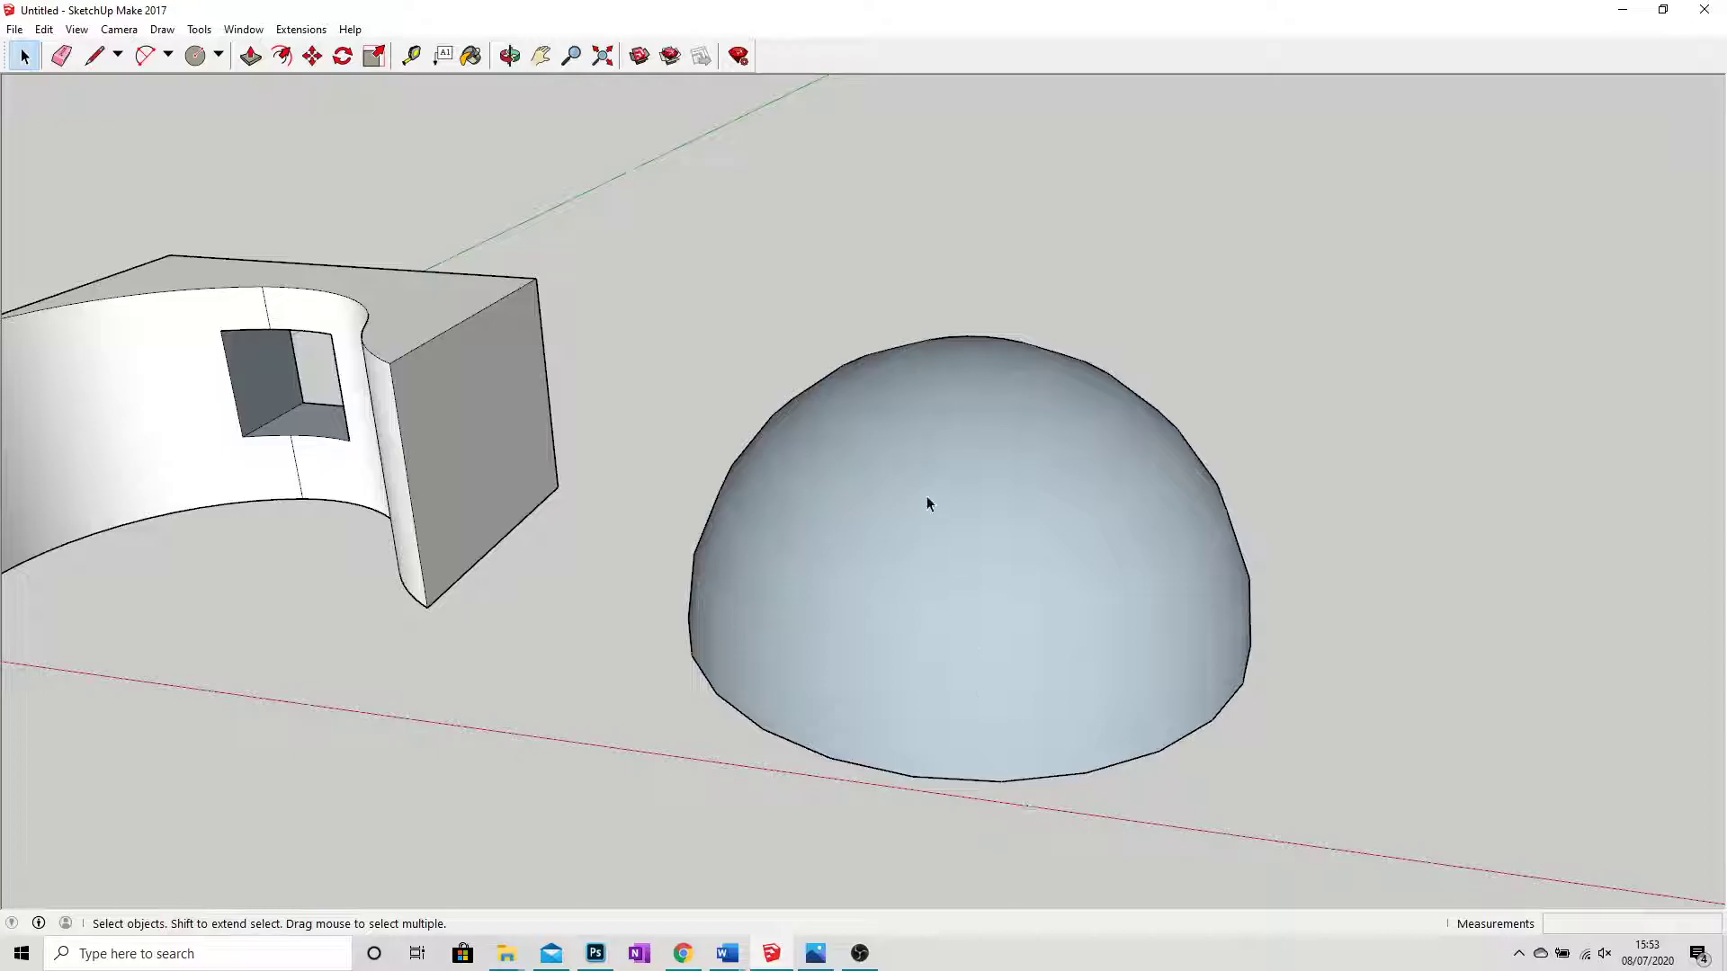
left_click(1009, 533)
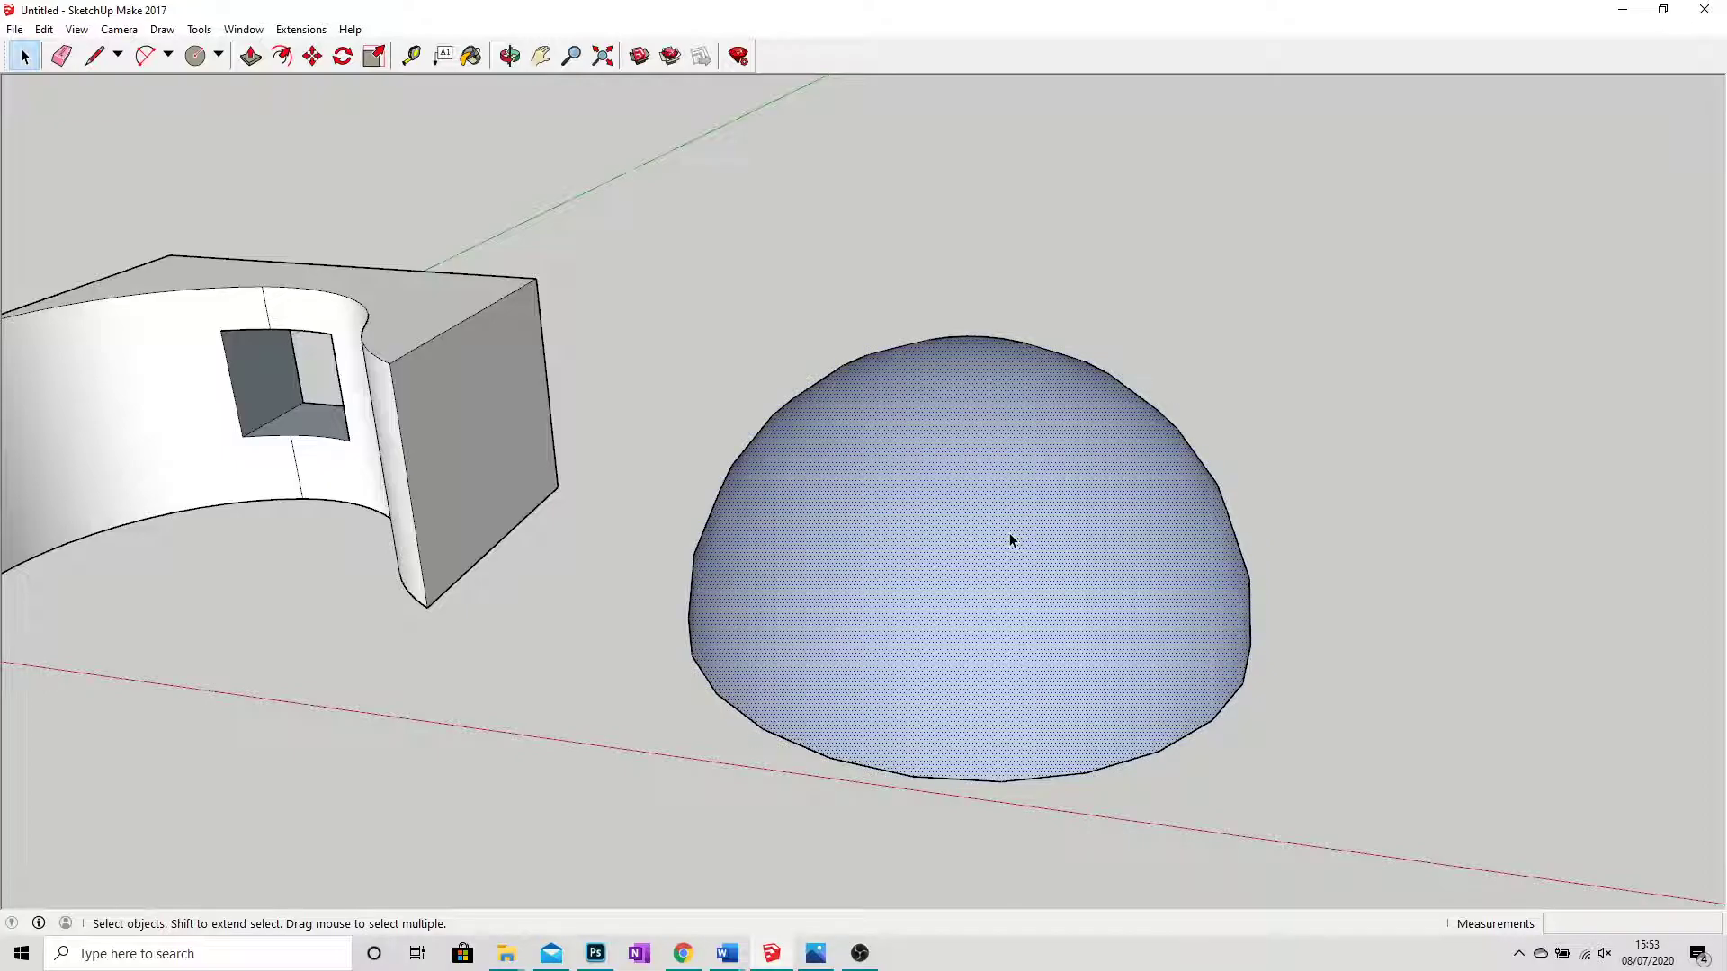
Draw a 2296mm-radius circle beside the dome and pull it into a long cylinder.
right_click(1009, 533)
left_click(1066, 690)
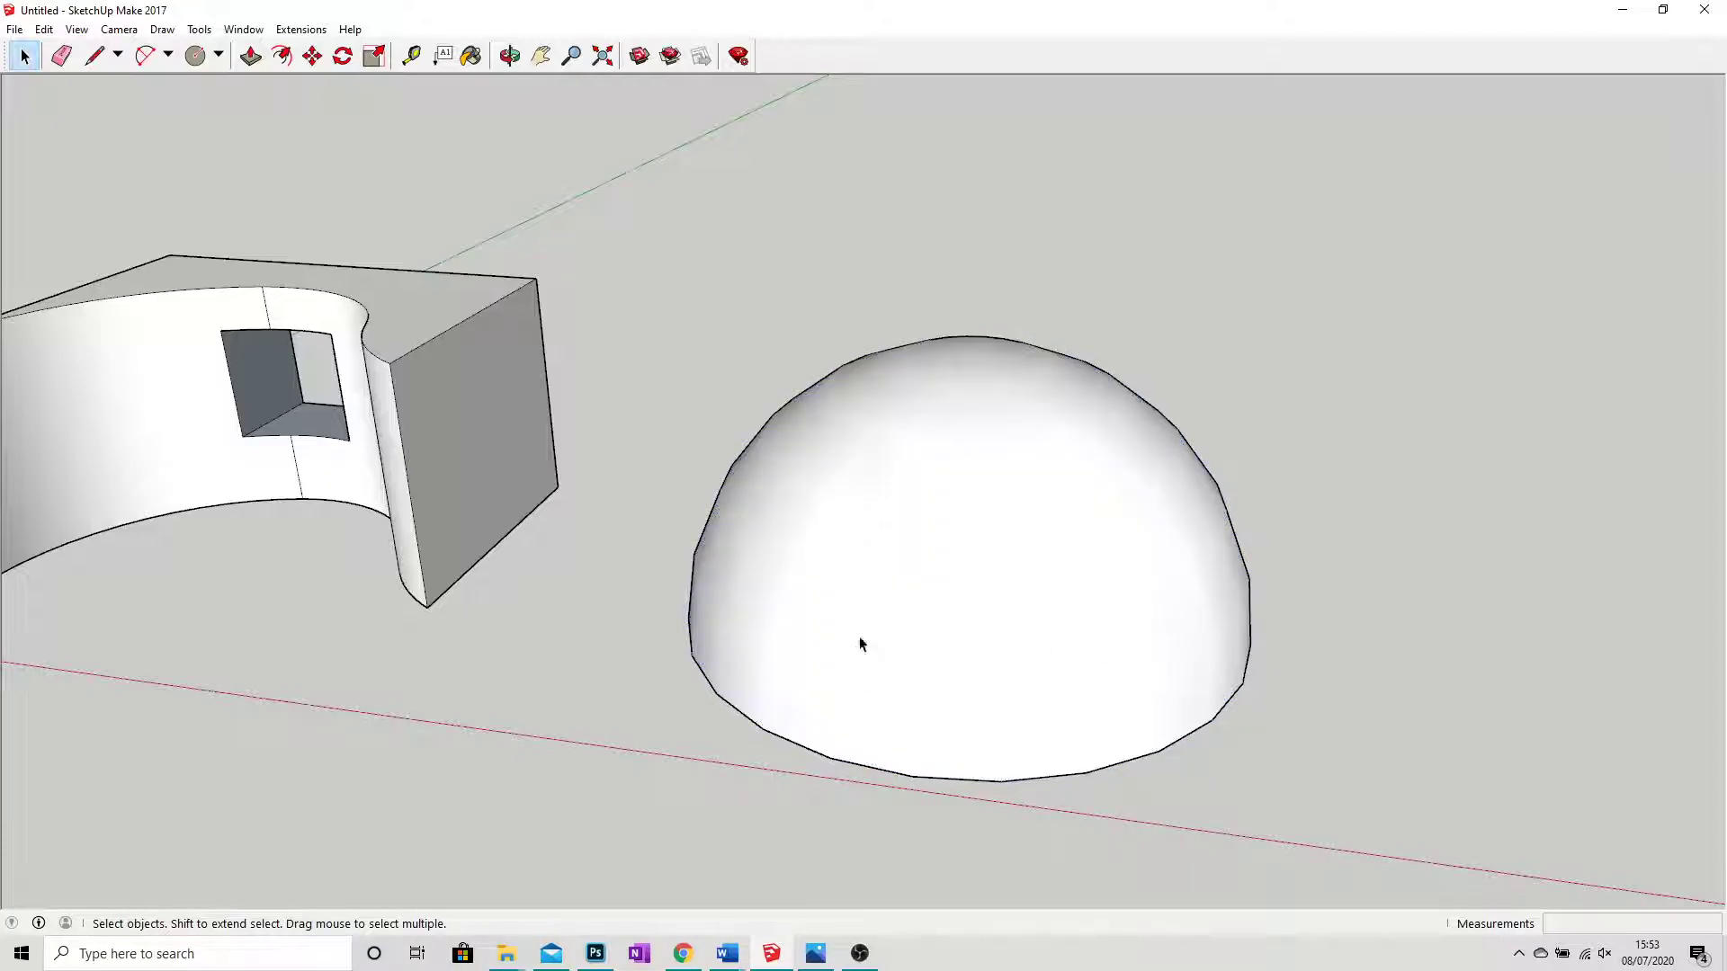
mouse_move(860, 644)
middle_mouse_down()
mouse_move(1153, 447)
mouse_move(999, 564)
mouse_move(844, 551)
mouse_move(1130, 575)
mouse_move(1303, 617)
mouse_move(1242, 559)
mouse_move(1105, 551)
middle_mouse_up()
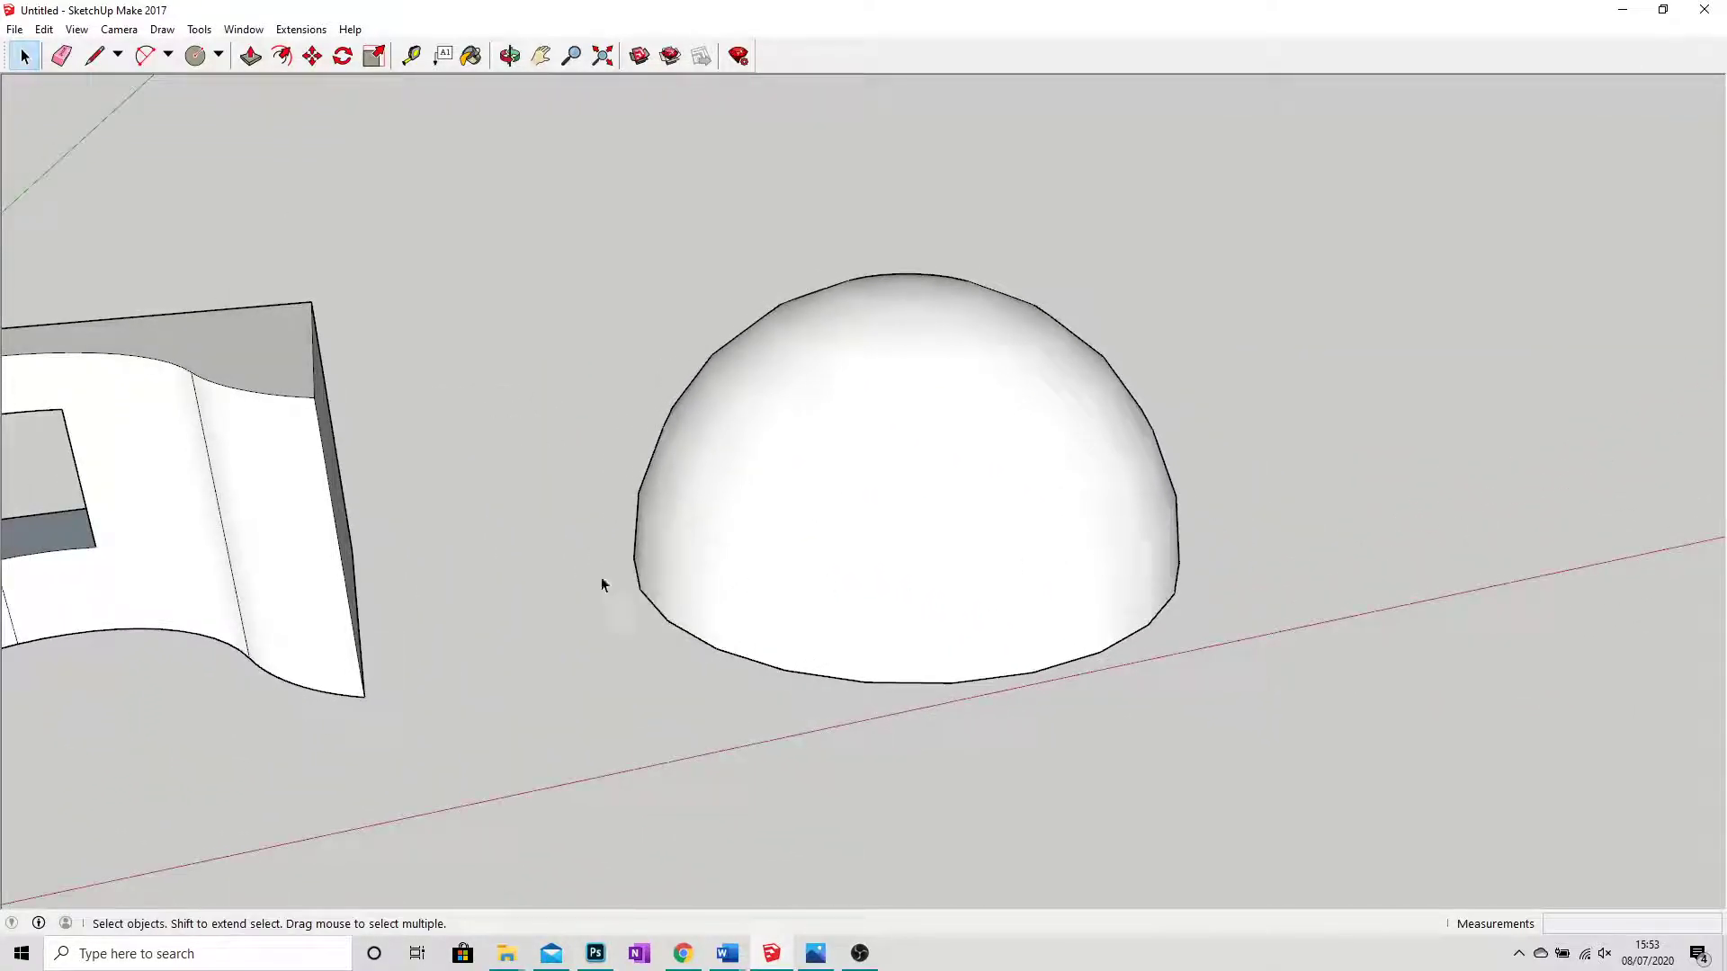
left_click(219, 57)
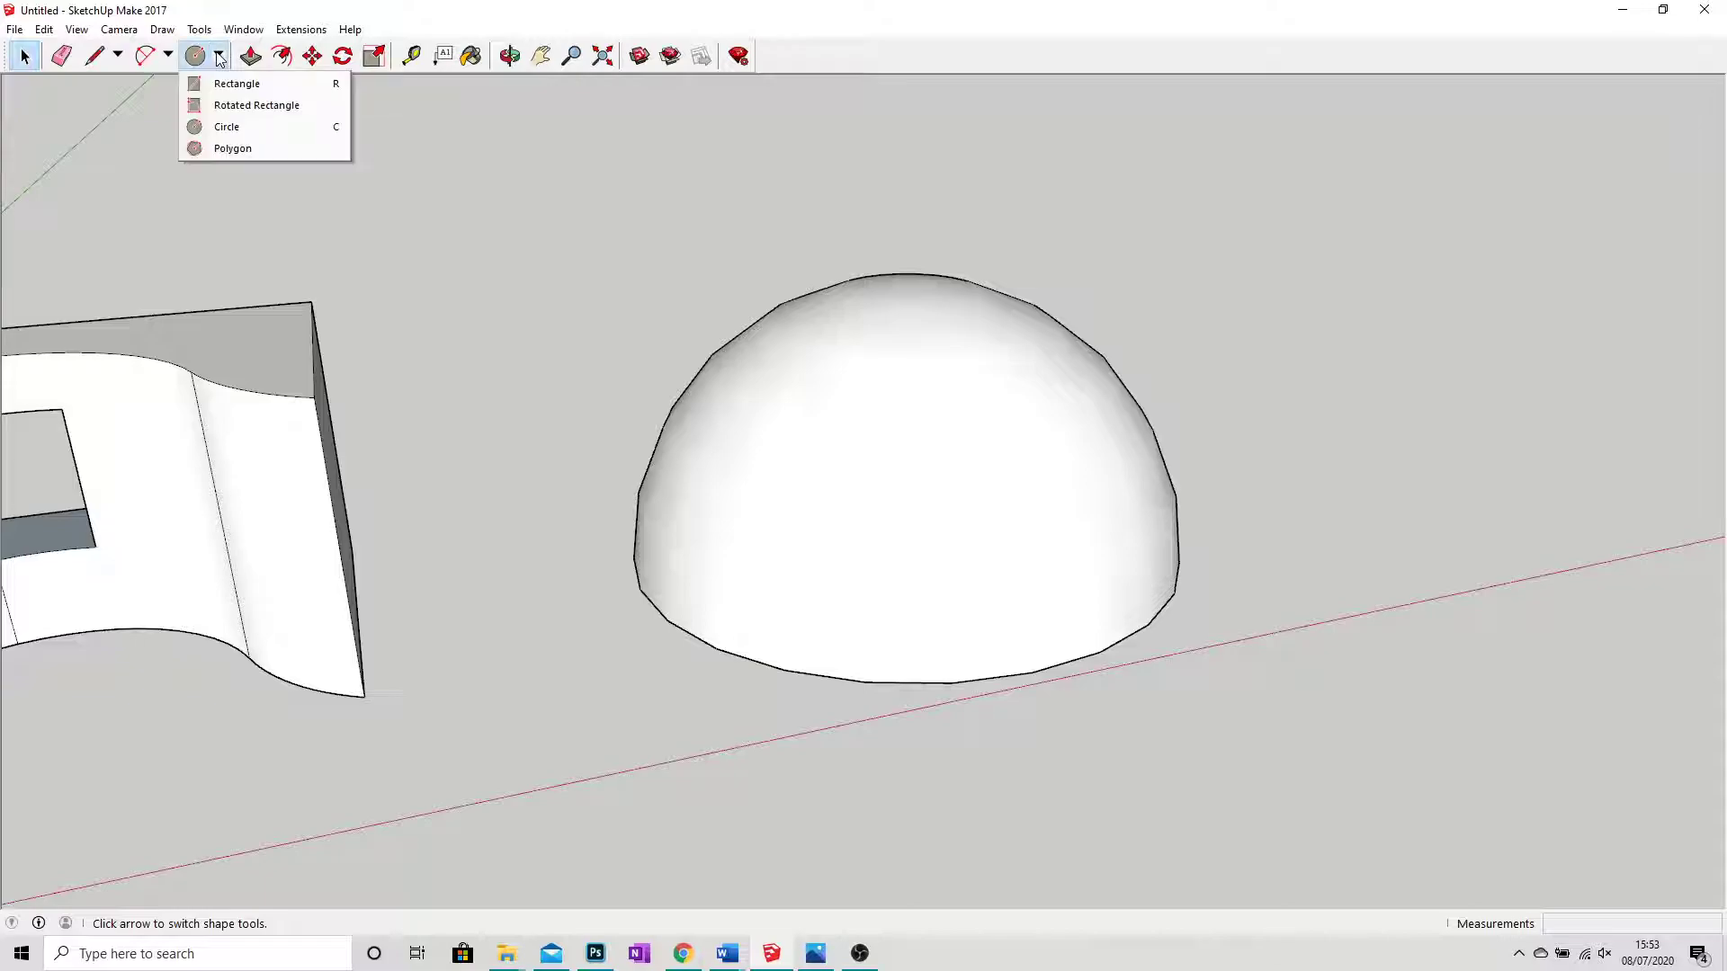
left_click(225, 127)
scroll(373, 406, "down", 2)
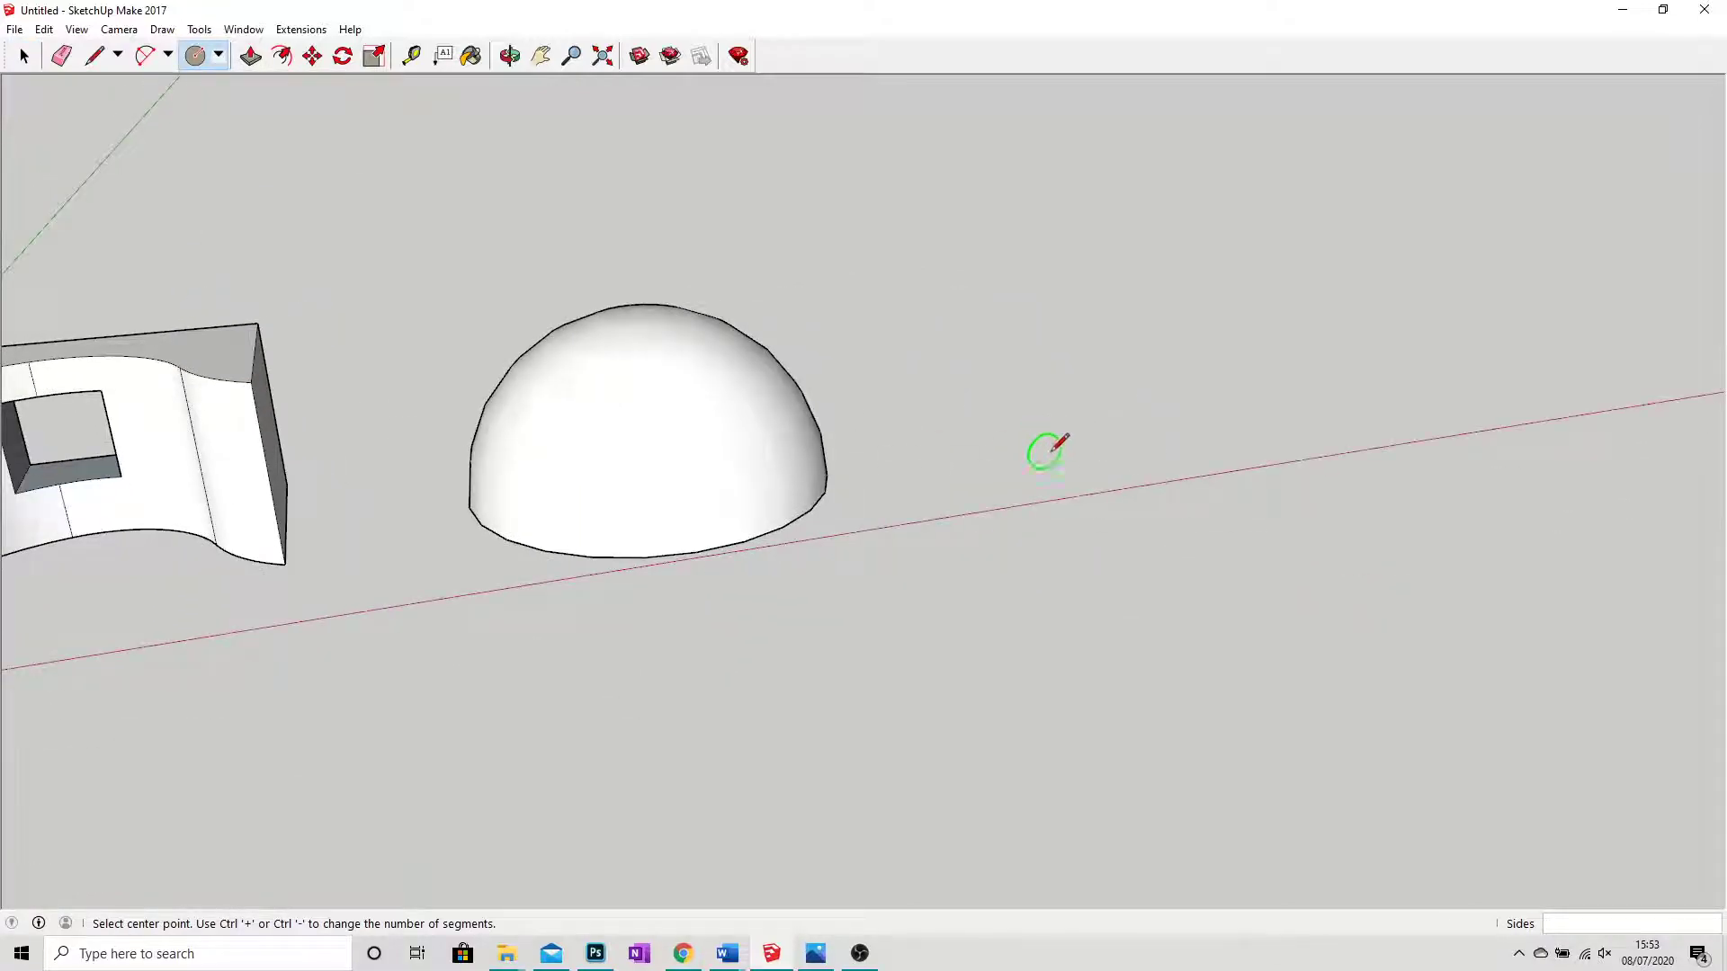
left_click(1104, 450)
left_click(1166, 419)
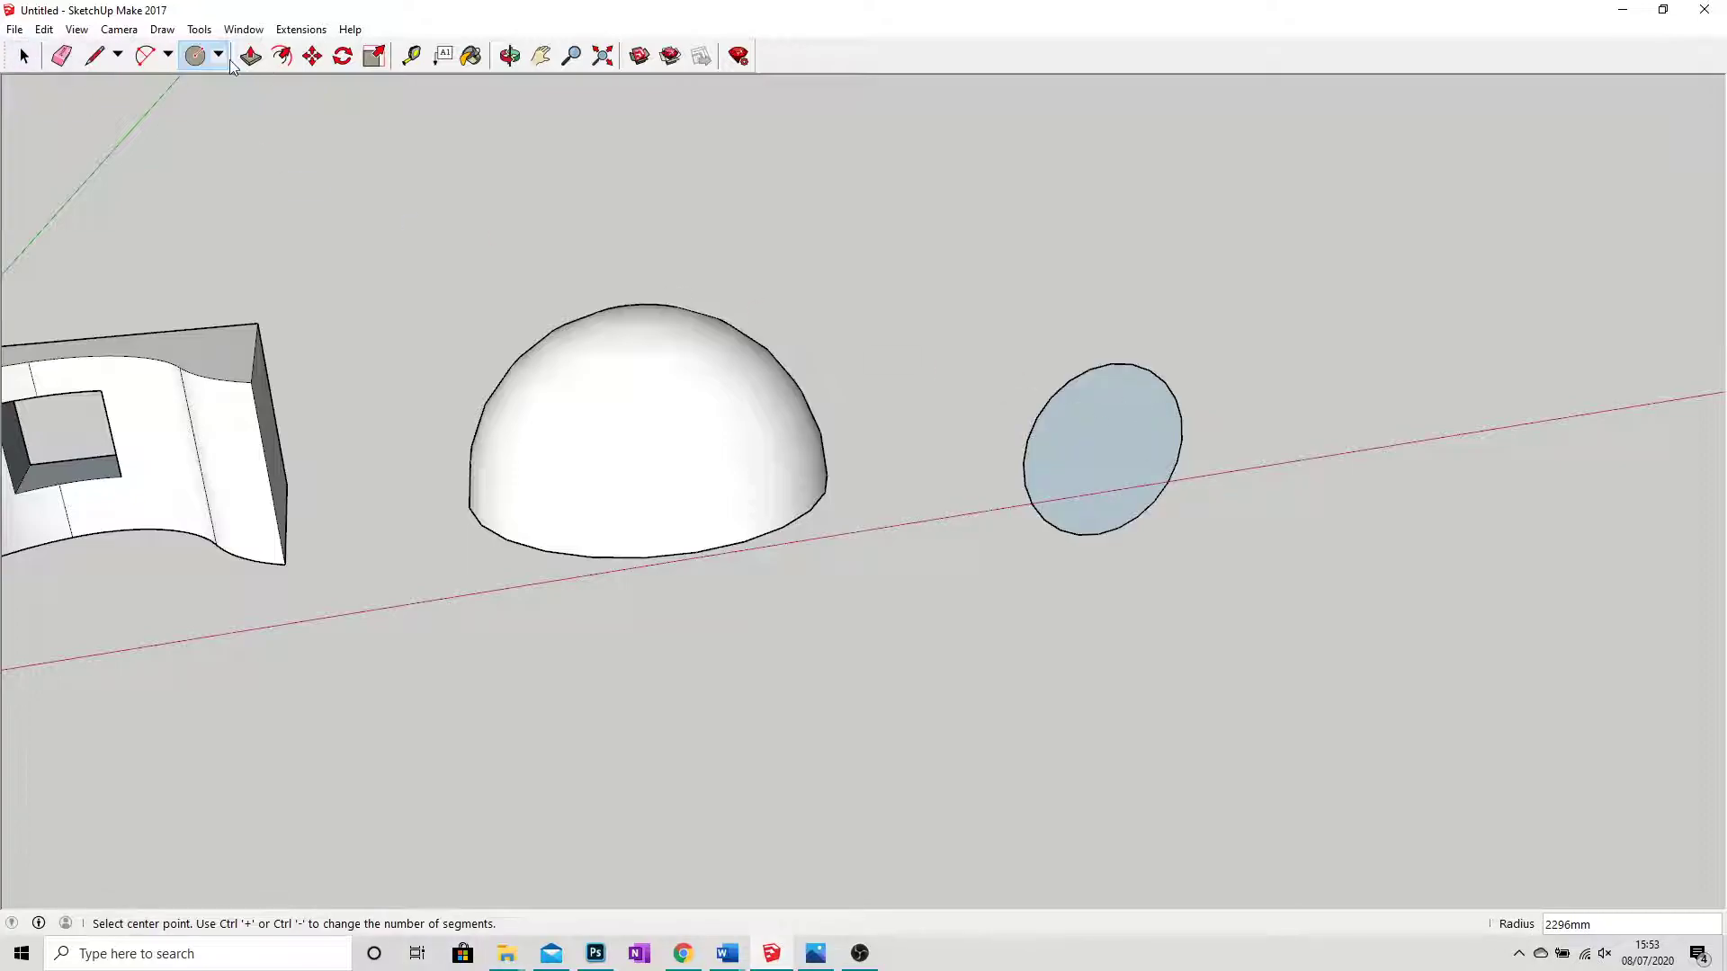
key("p")
left_click_drag(1169, 483, 661, 148)
left_click(23, 56)
middle_click_drag(451, 339, 389, 320)
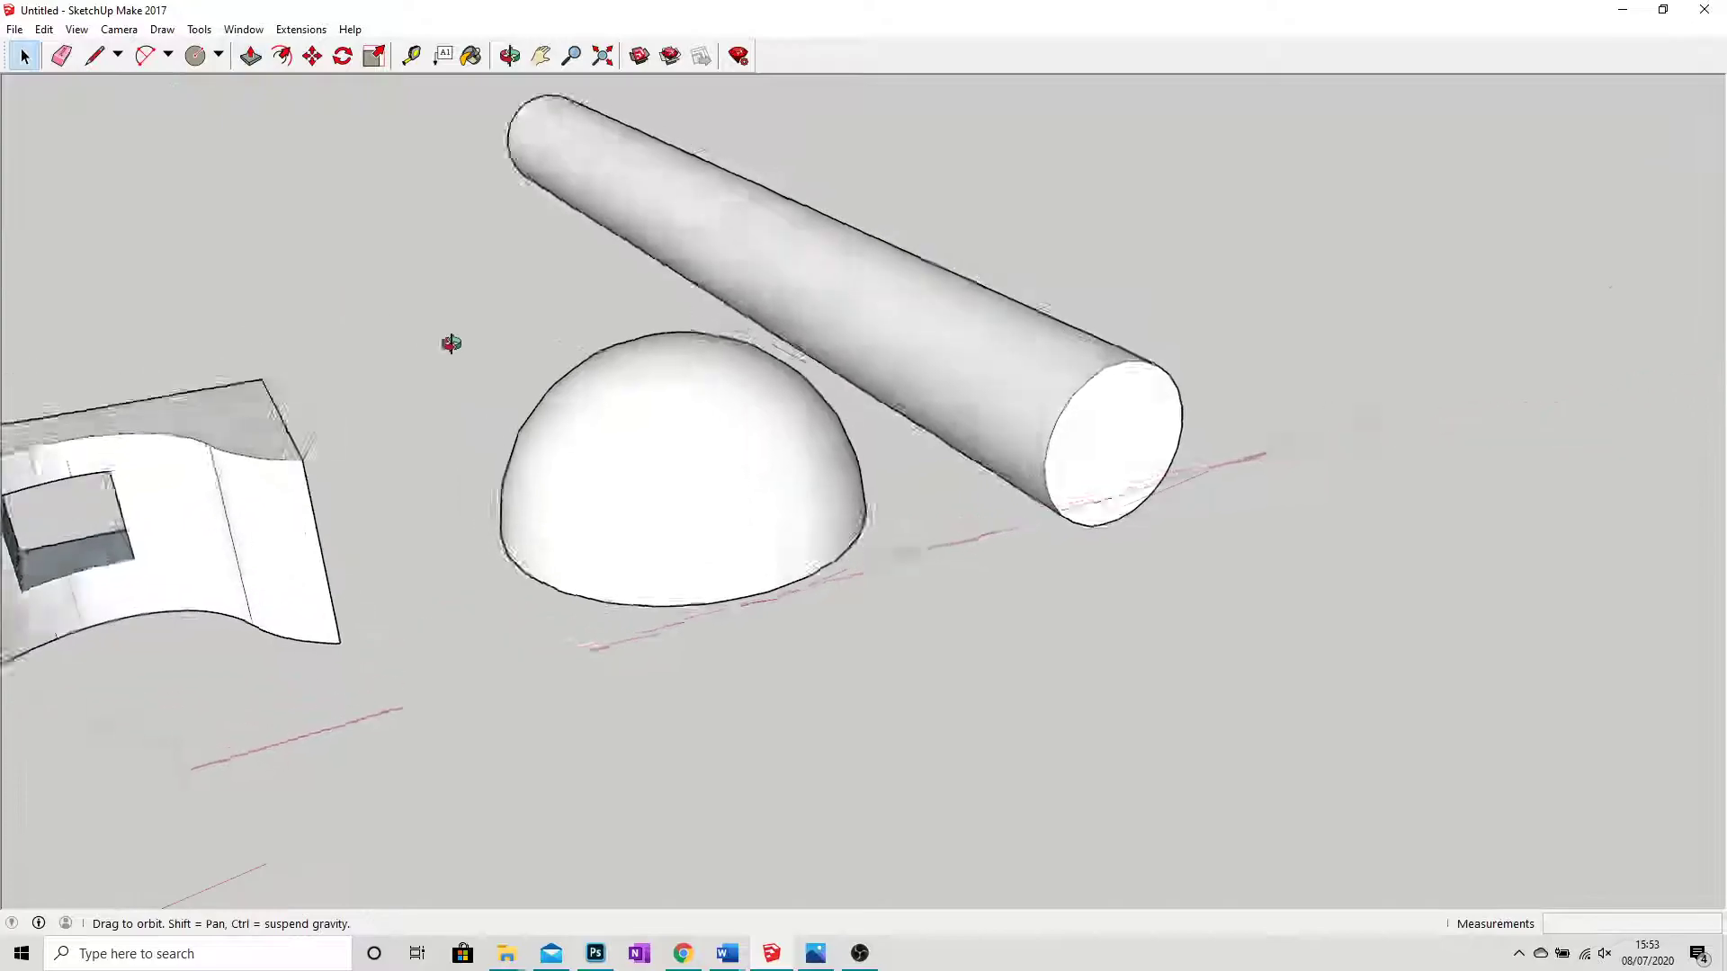
Select the whole cylinder and make it a single group.
triple_click(828, 304)
left_click(829, 304)
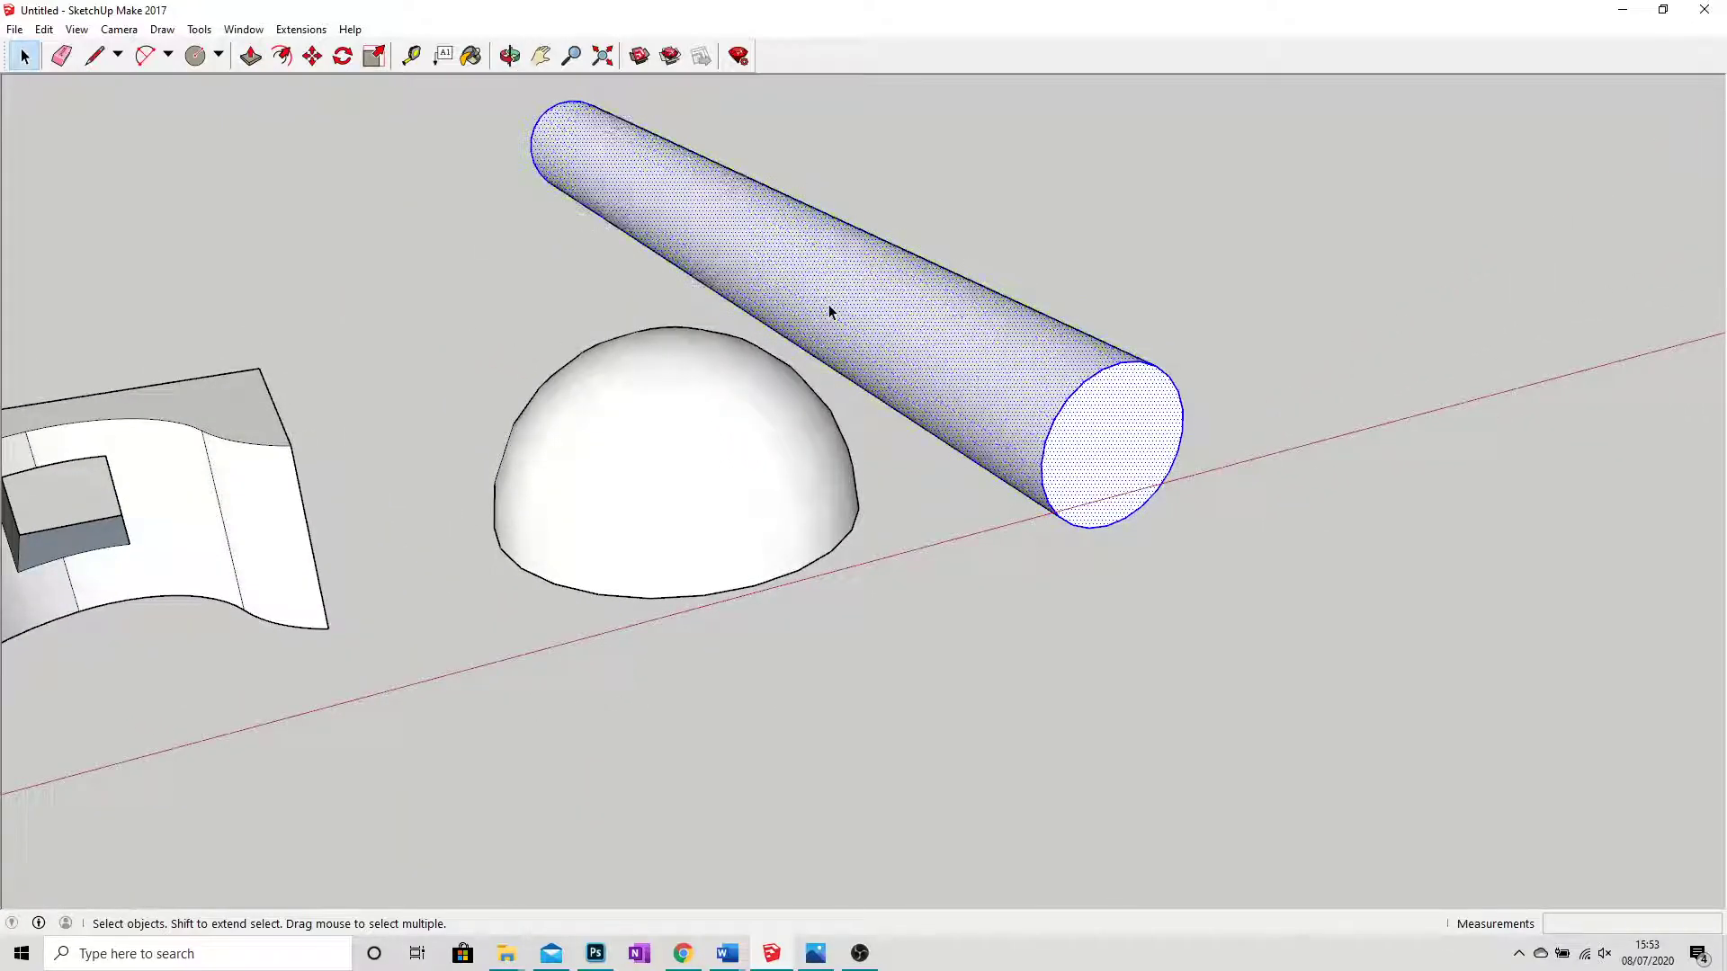
triple_click(828, 304)
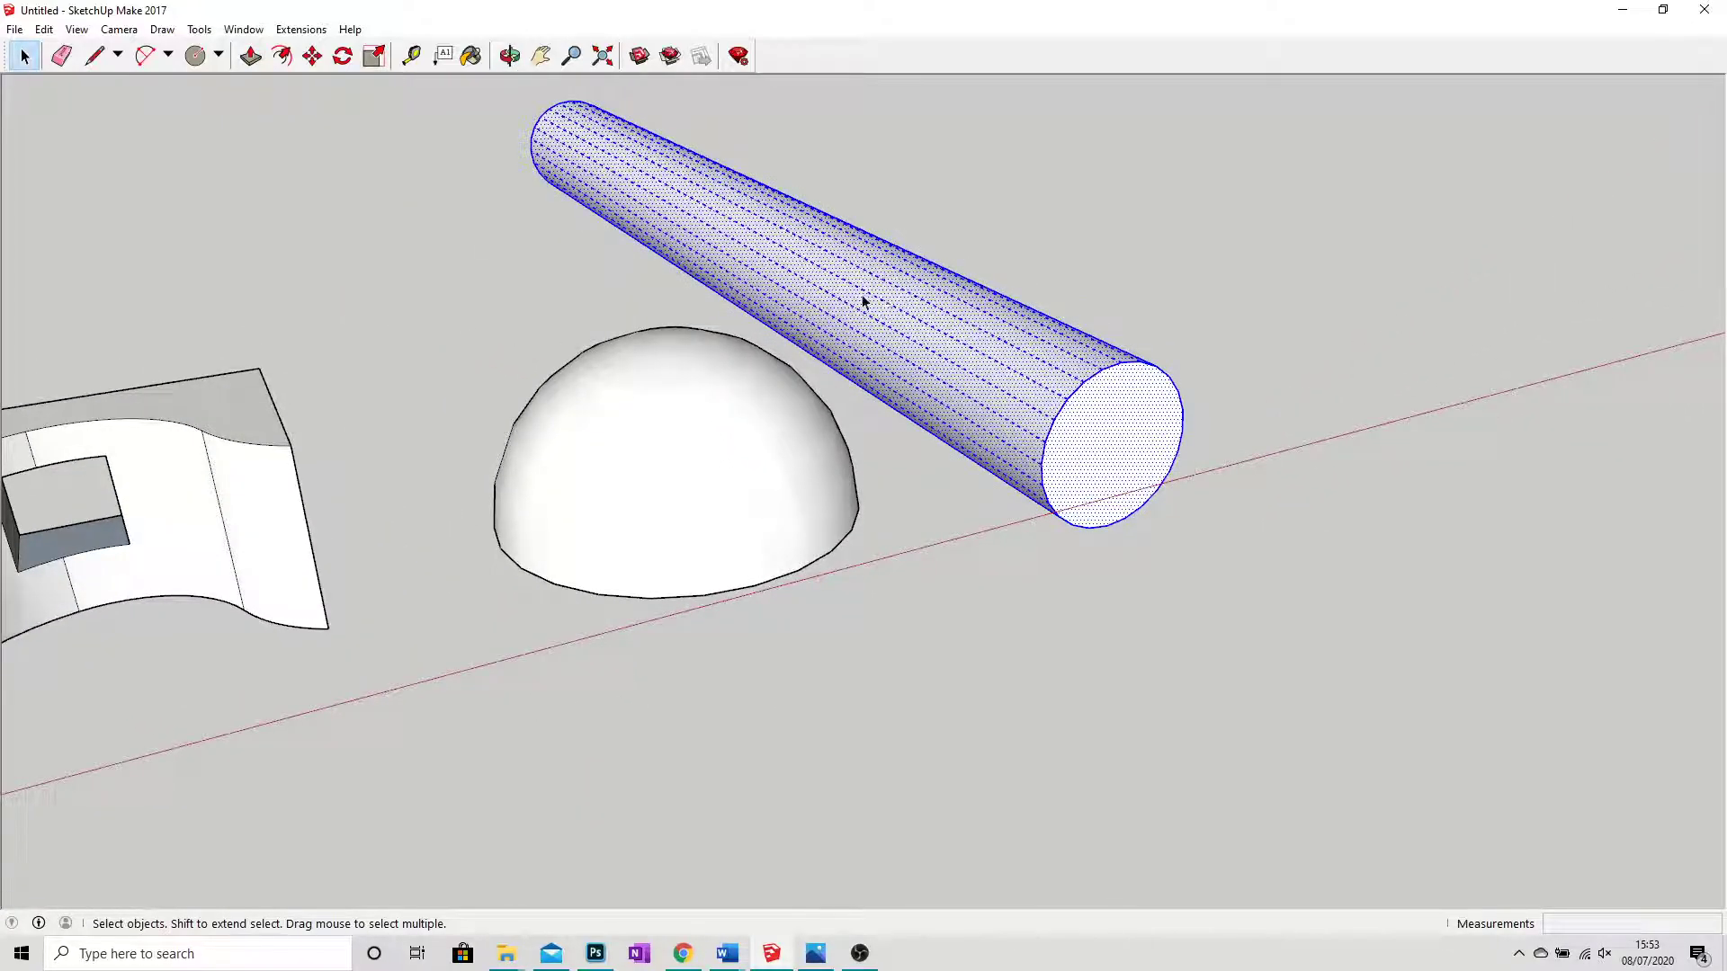
right_click(897, 313)
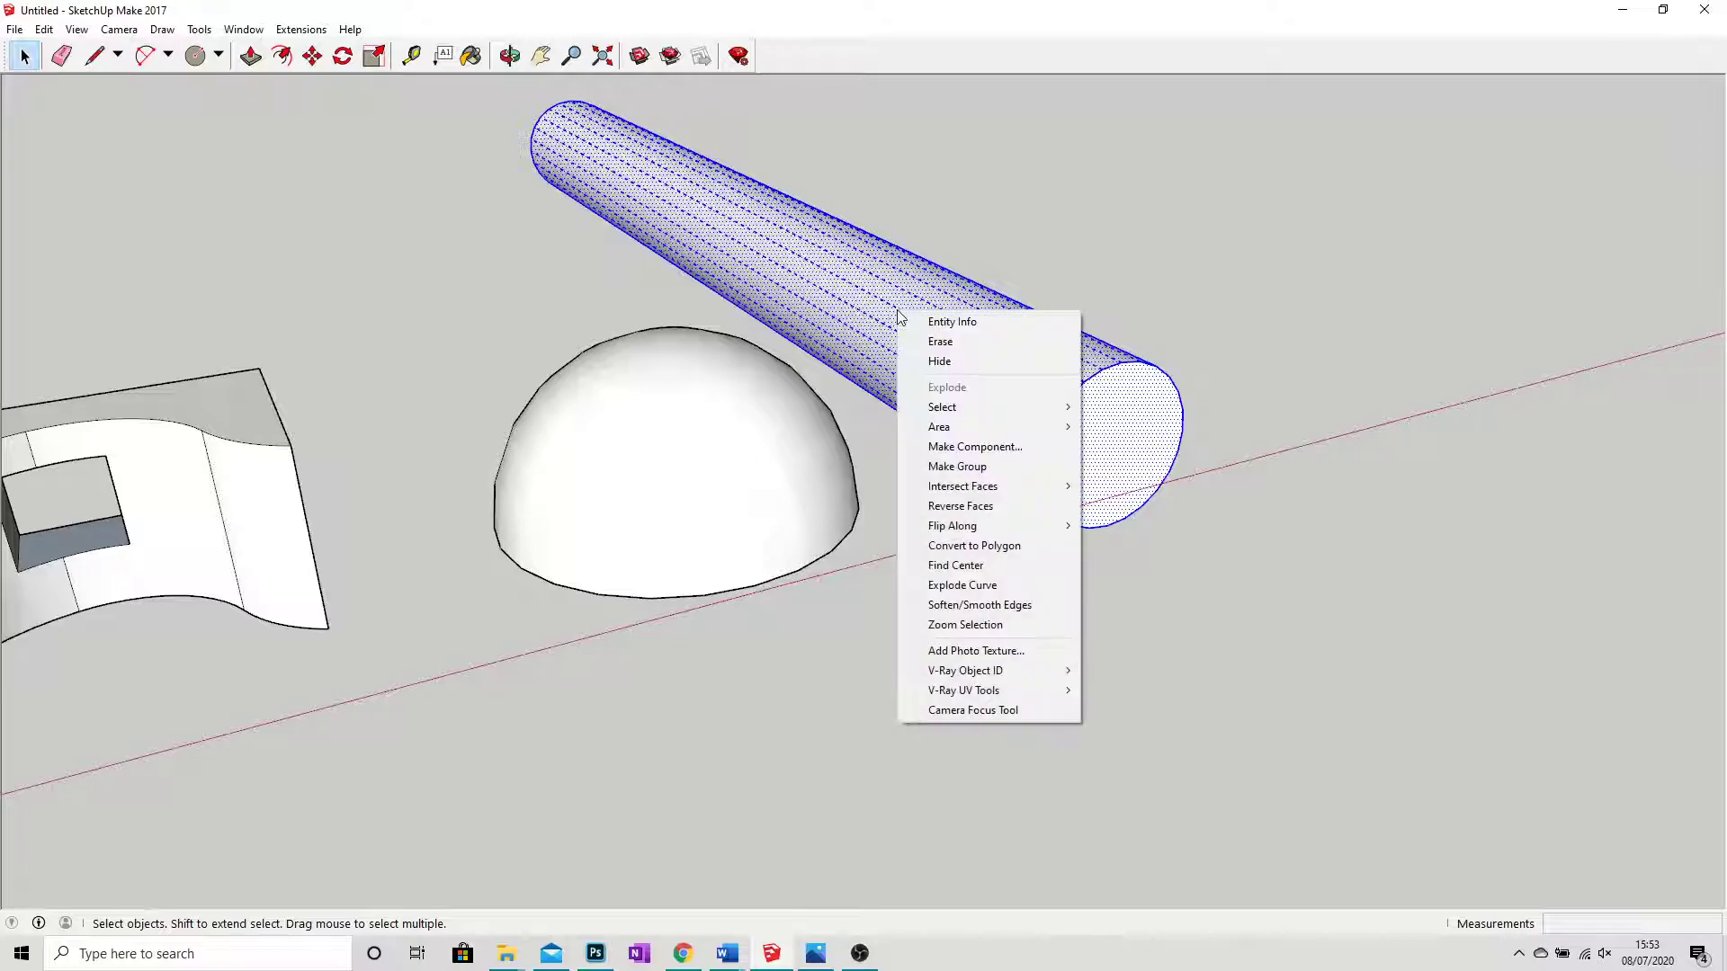
left_click(979, 475)
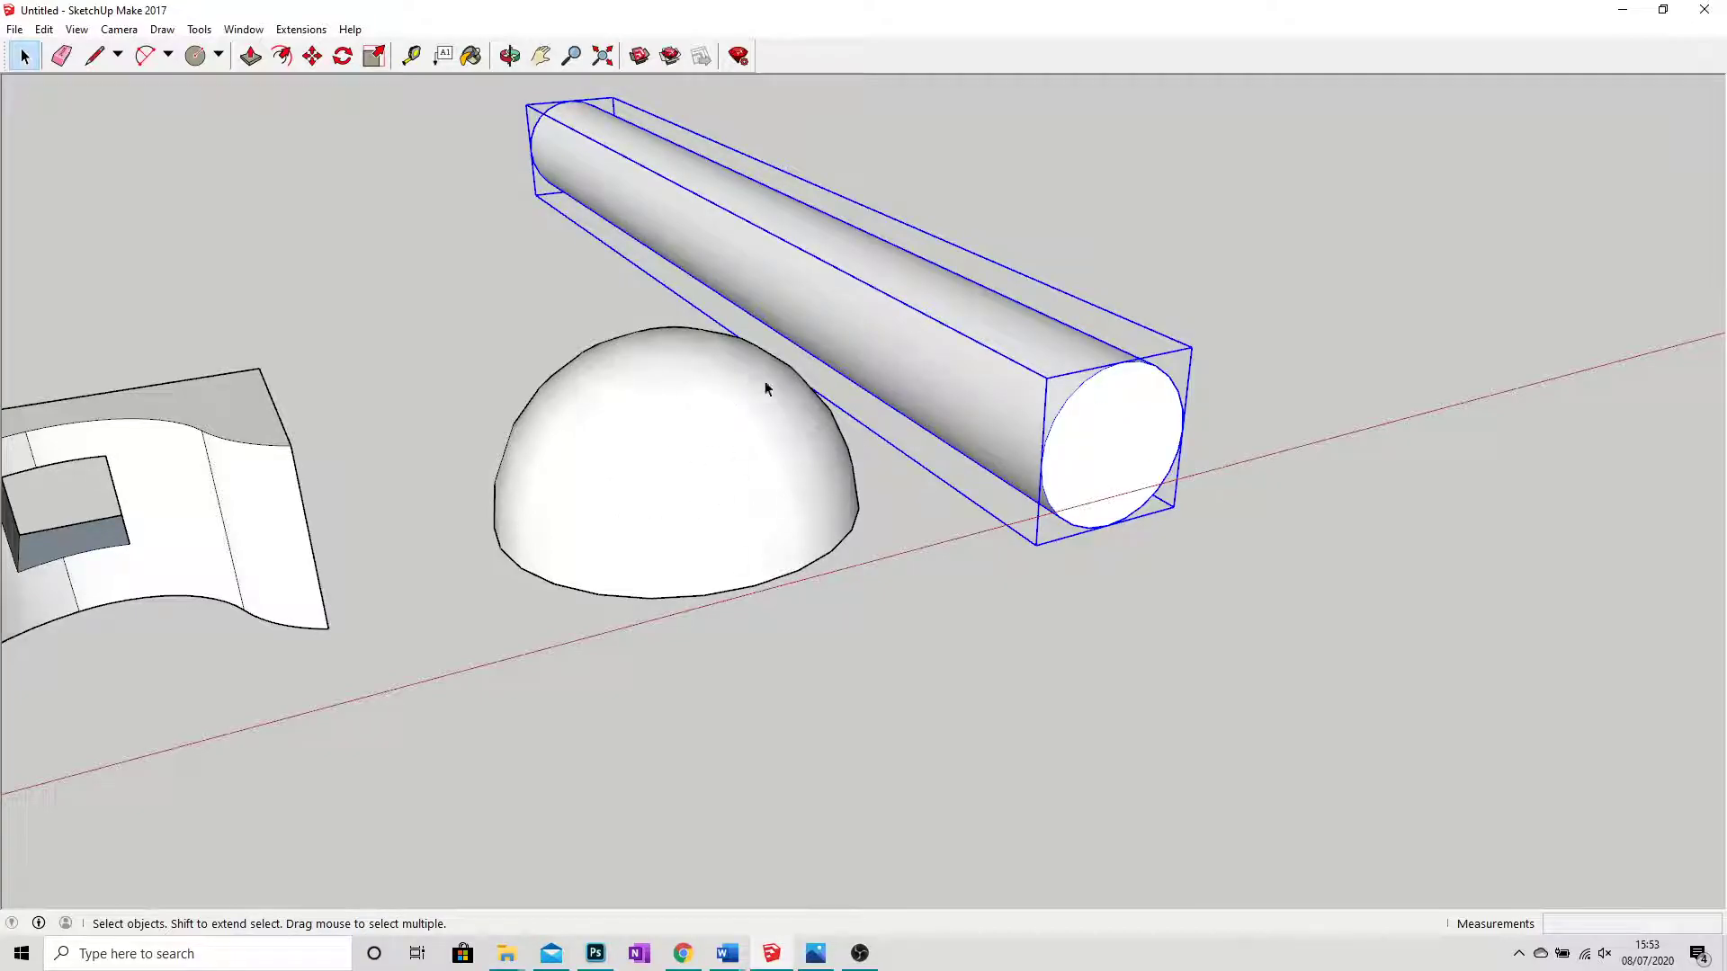
Move the cylinder toward the dome and scale it down below about 0.76.
left_click(310, 56)
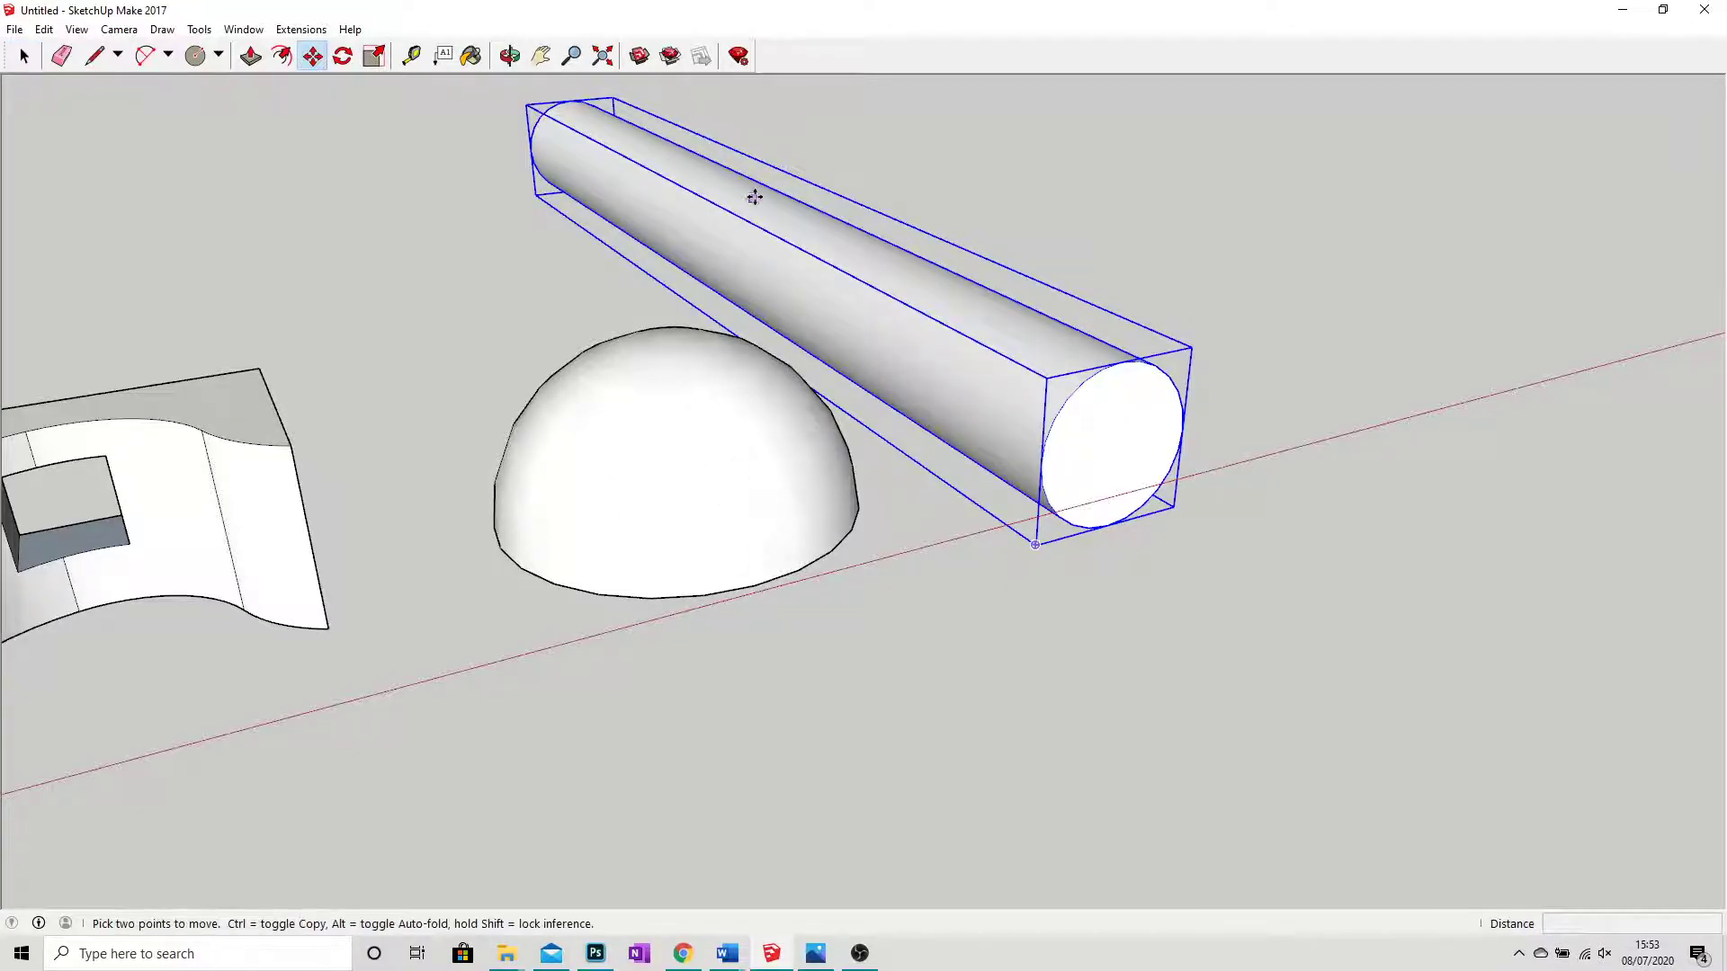
left_click(753, 245)
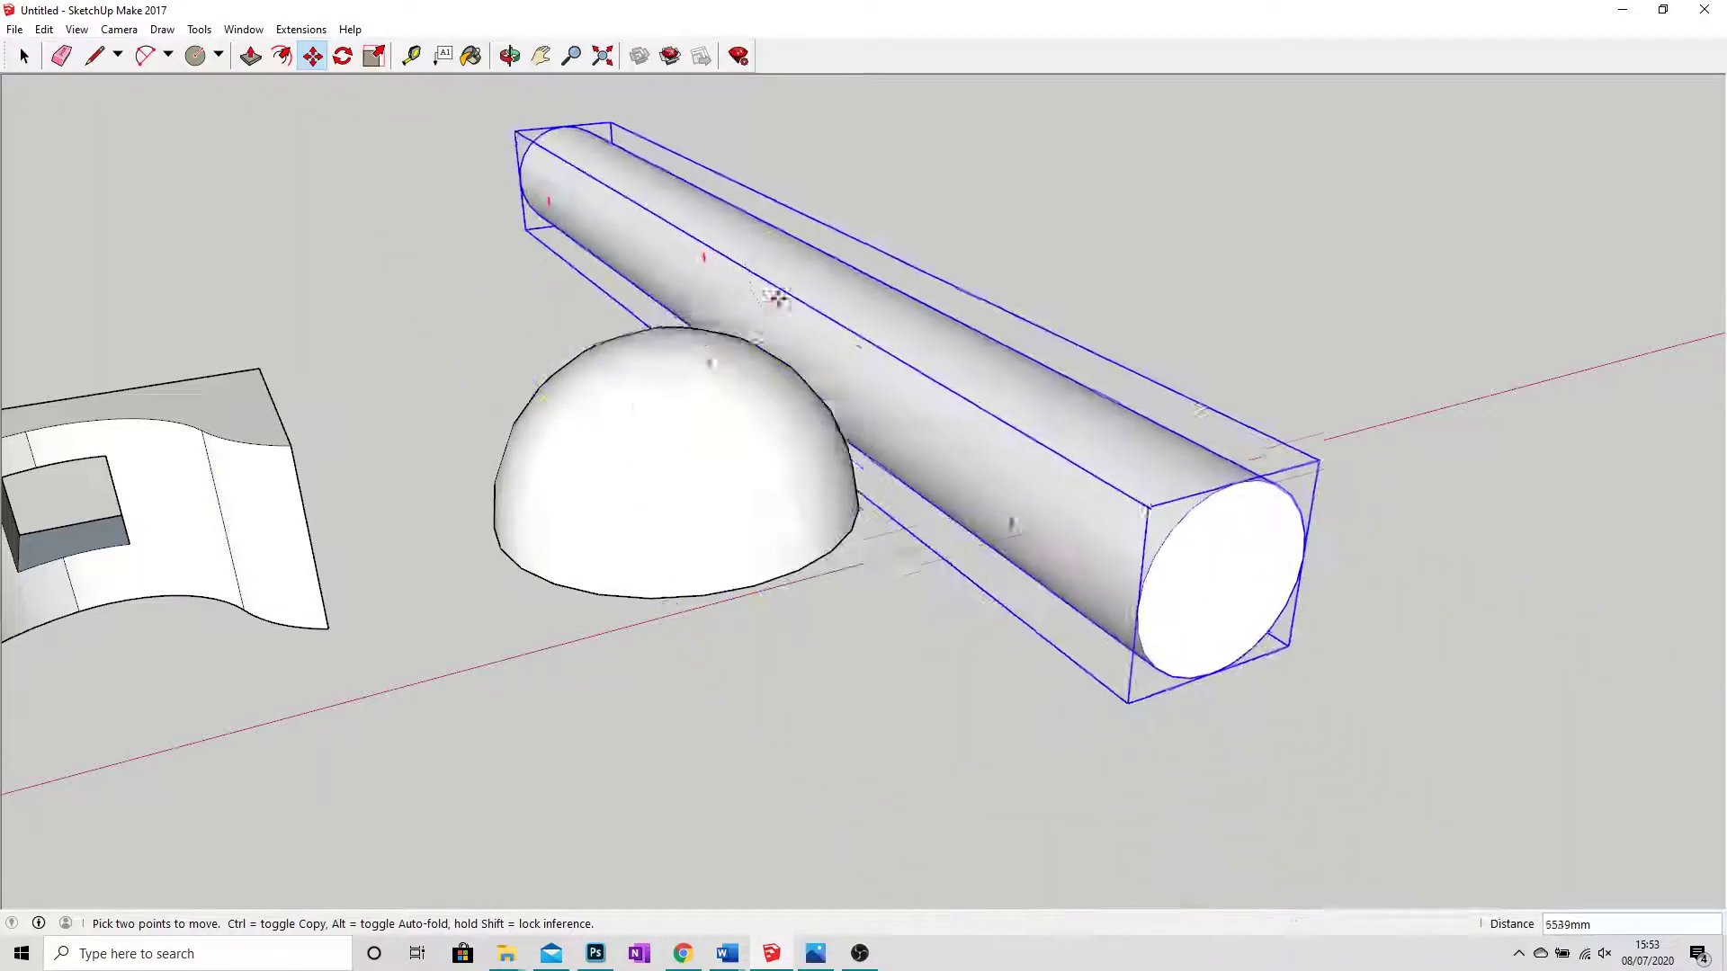
mouse_move(663, 385)
middle_mouse_down()
mouse_move(582, 270)
mouse_move(401, 228)
mouse_move(582, 174)
mouse_move(822, 293)
mouse_move(779, 415)
mouse_move(630, 324)
middle_mouse_up()
left_click(374, 56)
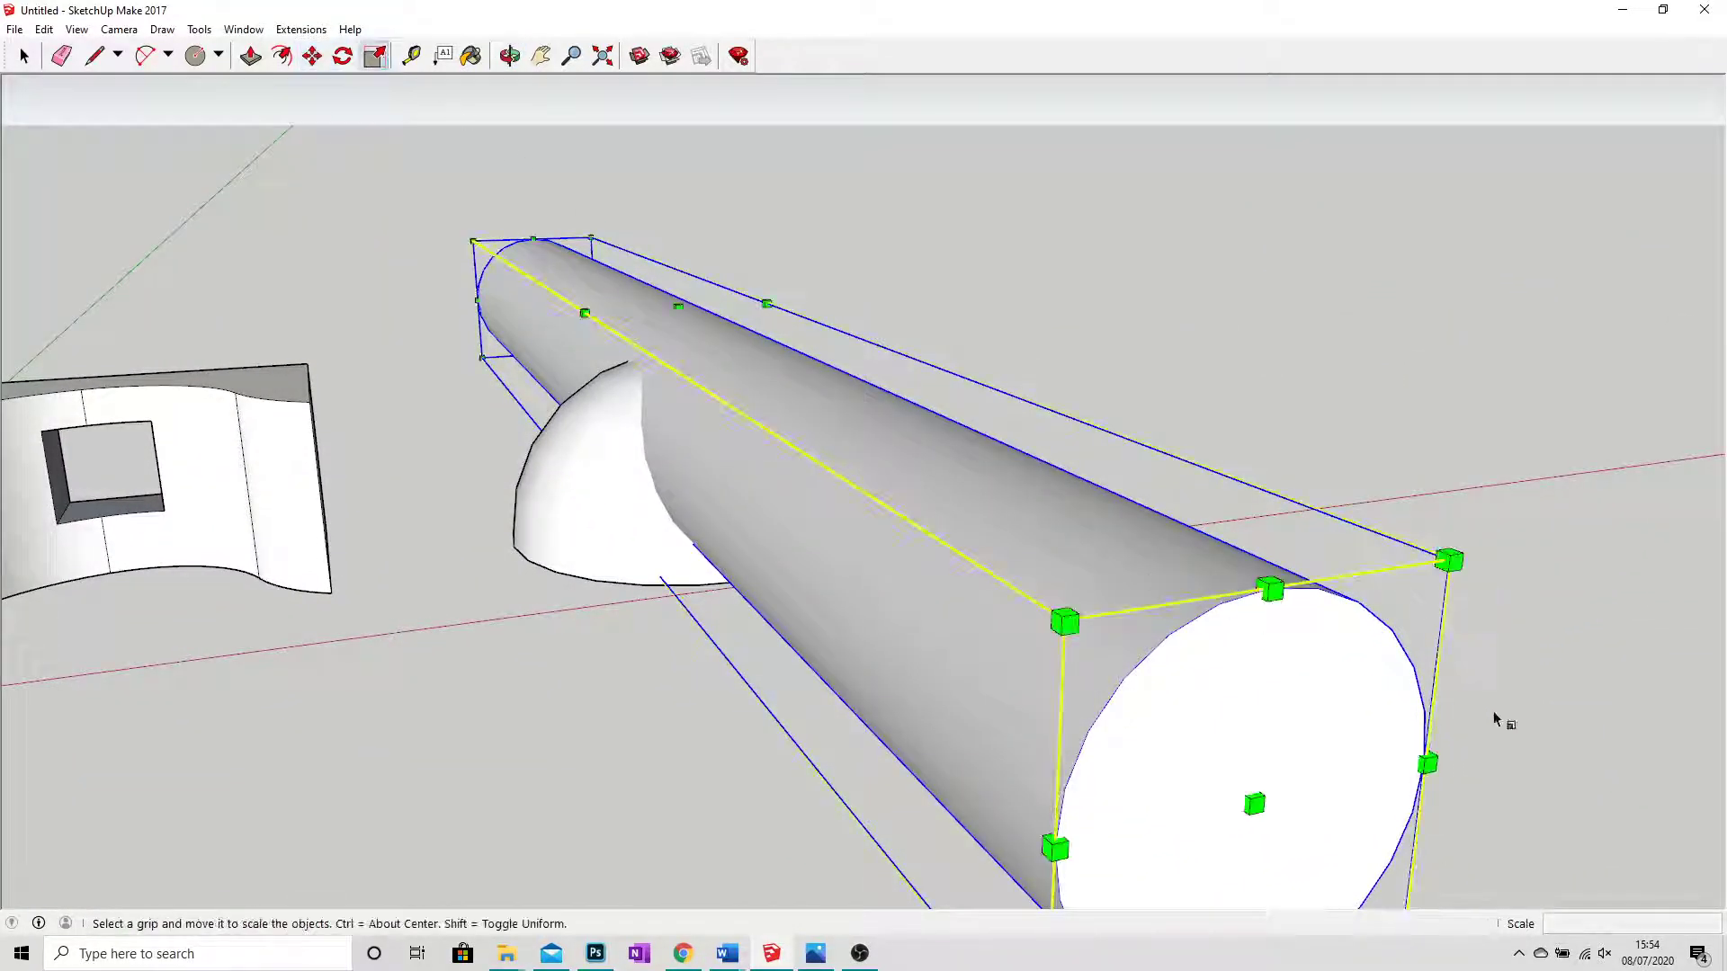
left_click_drag(1450, 563, 918, 450)
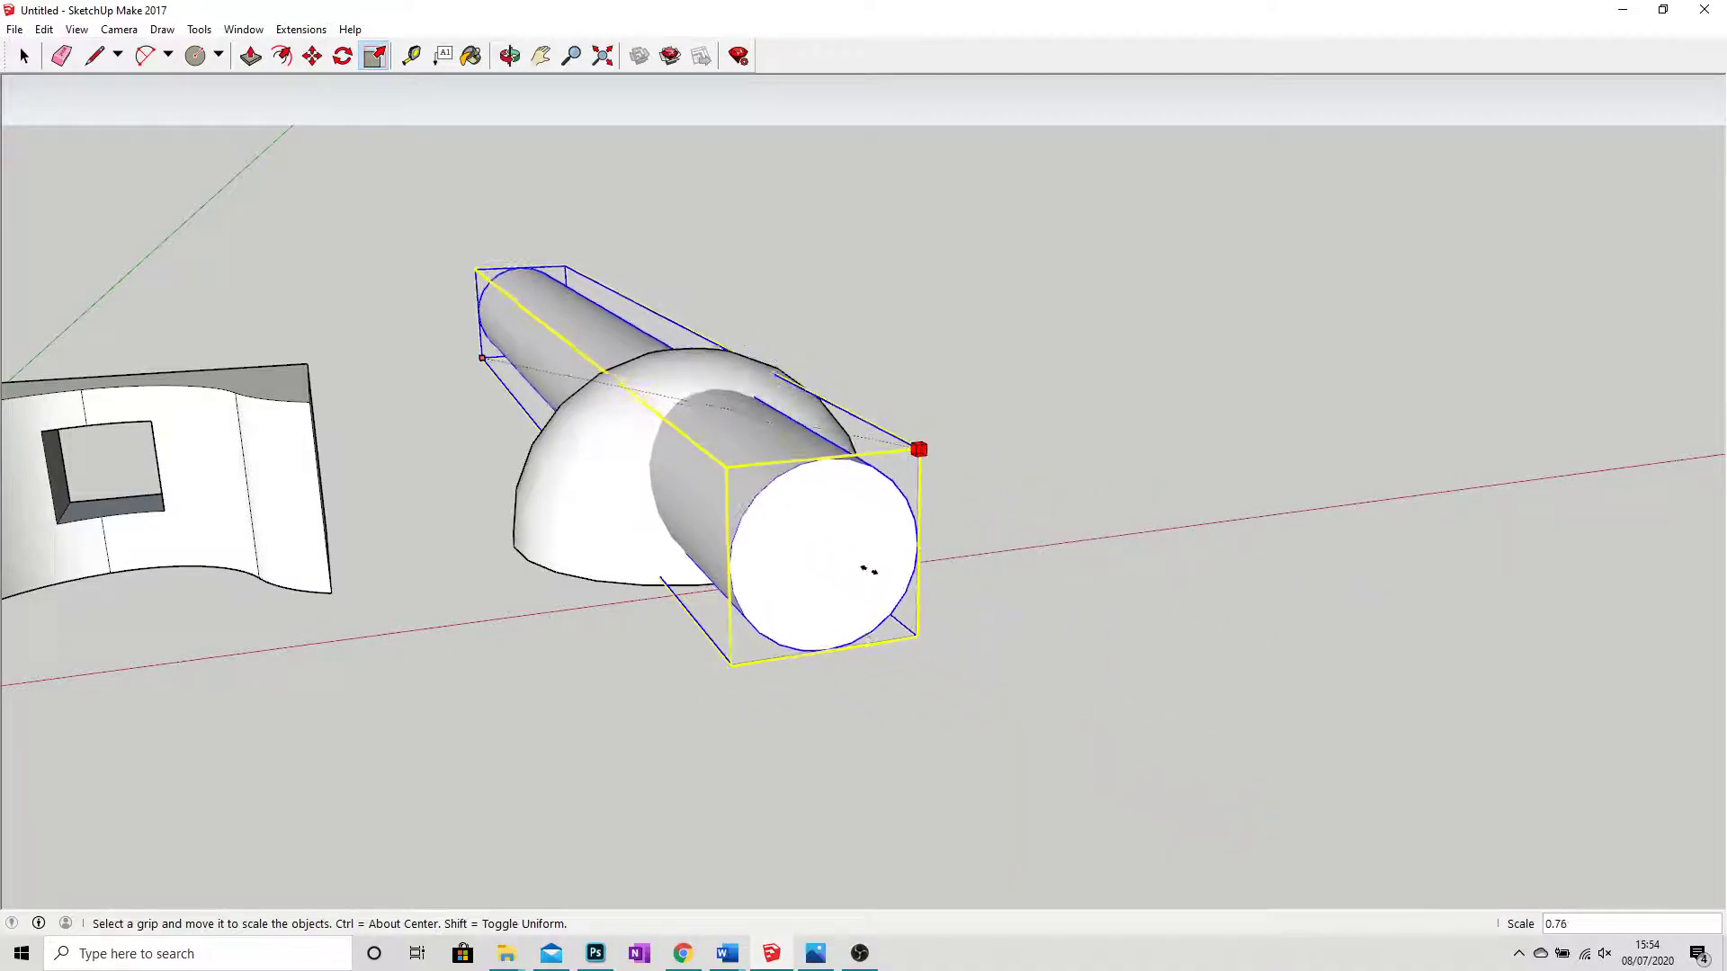
mouse_move(771, 703)
middle_mouse_down()
mouse_move(894, 585)
mouse_move(733, 540)
mouse_move(783, 667)
middle_mouse_up()
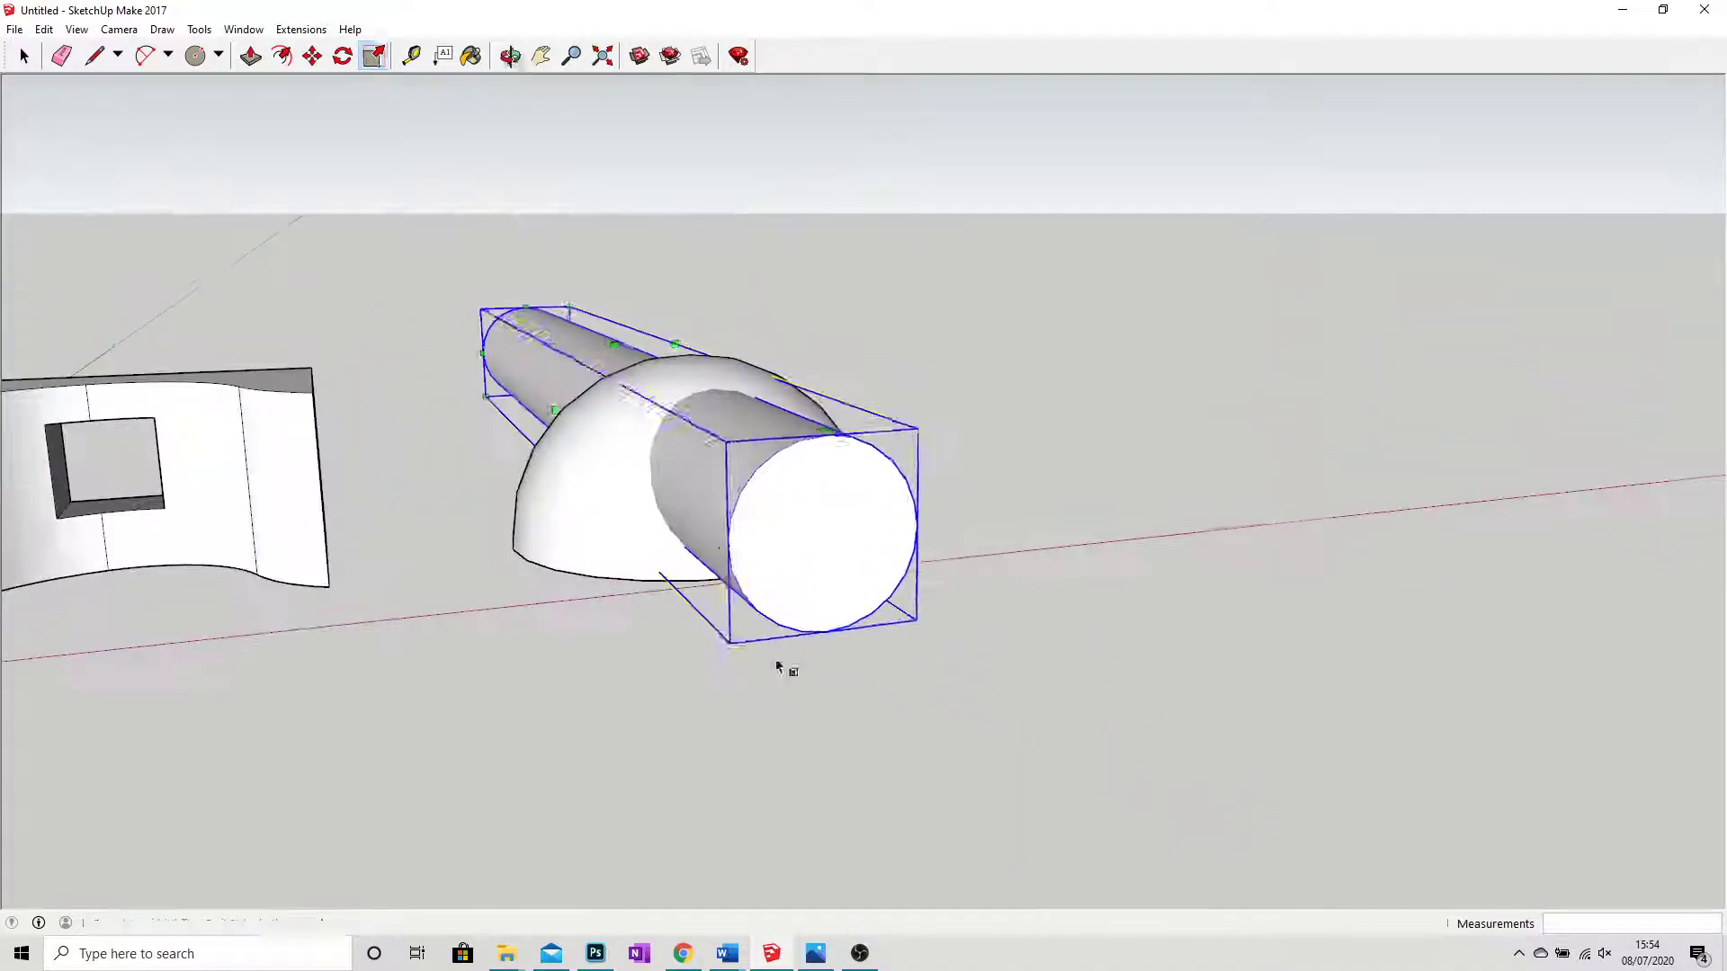
left_click_drag(918, 429, 847, 423)
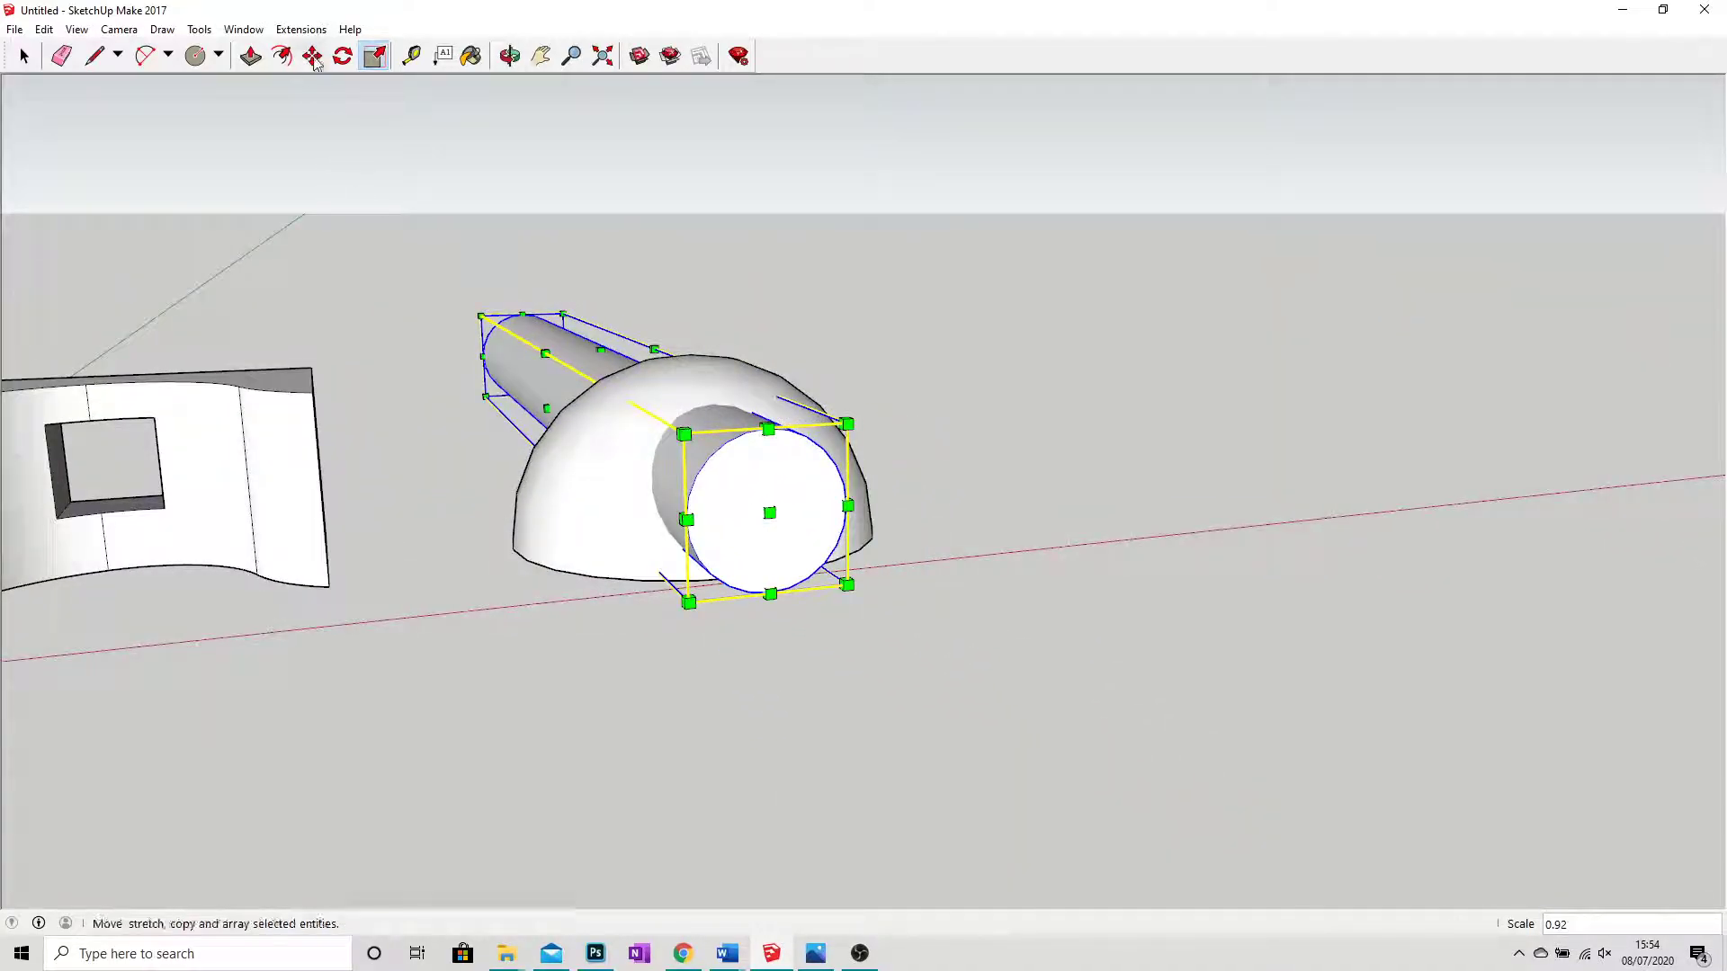
Move the shrunken cylinder so it pierces right through the dome.
key("m")
left_click(836, 558)
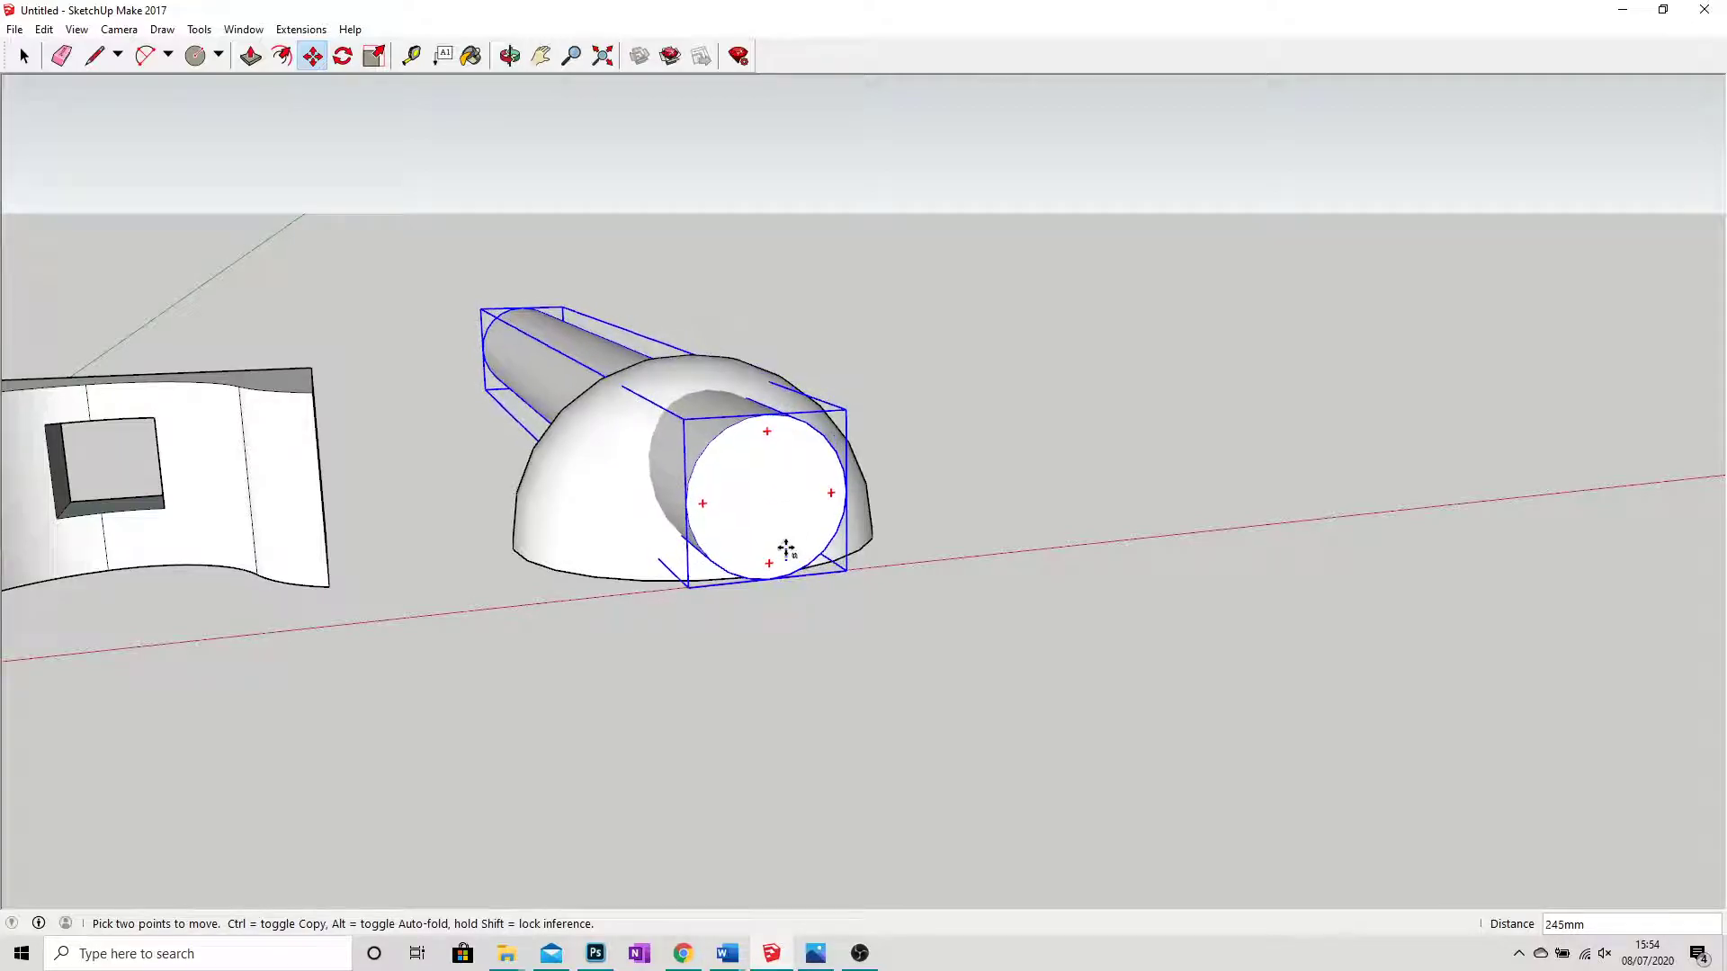
mouse_move(787, 549)
middle_mouse_down()
mouse_move(1040, 656)
mouse_move(936, 571)
mouse_move(972, 674)
mouse_move(1158, 737)
mouse_move(677, 663)
middle_mouse_up()
left_click(24, 56)
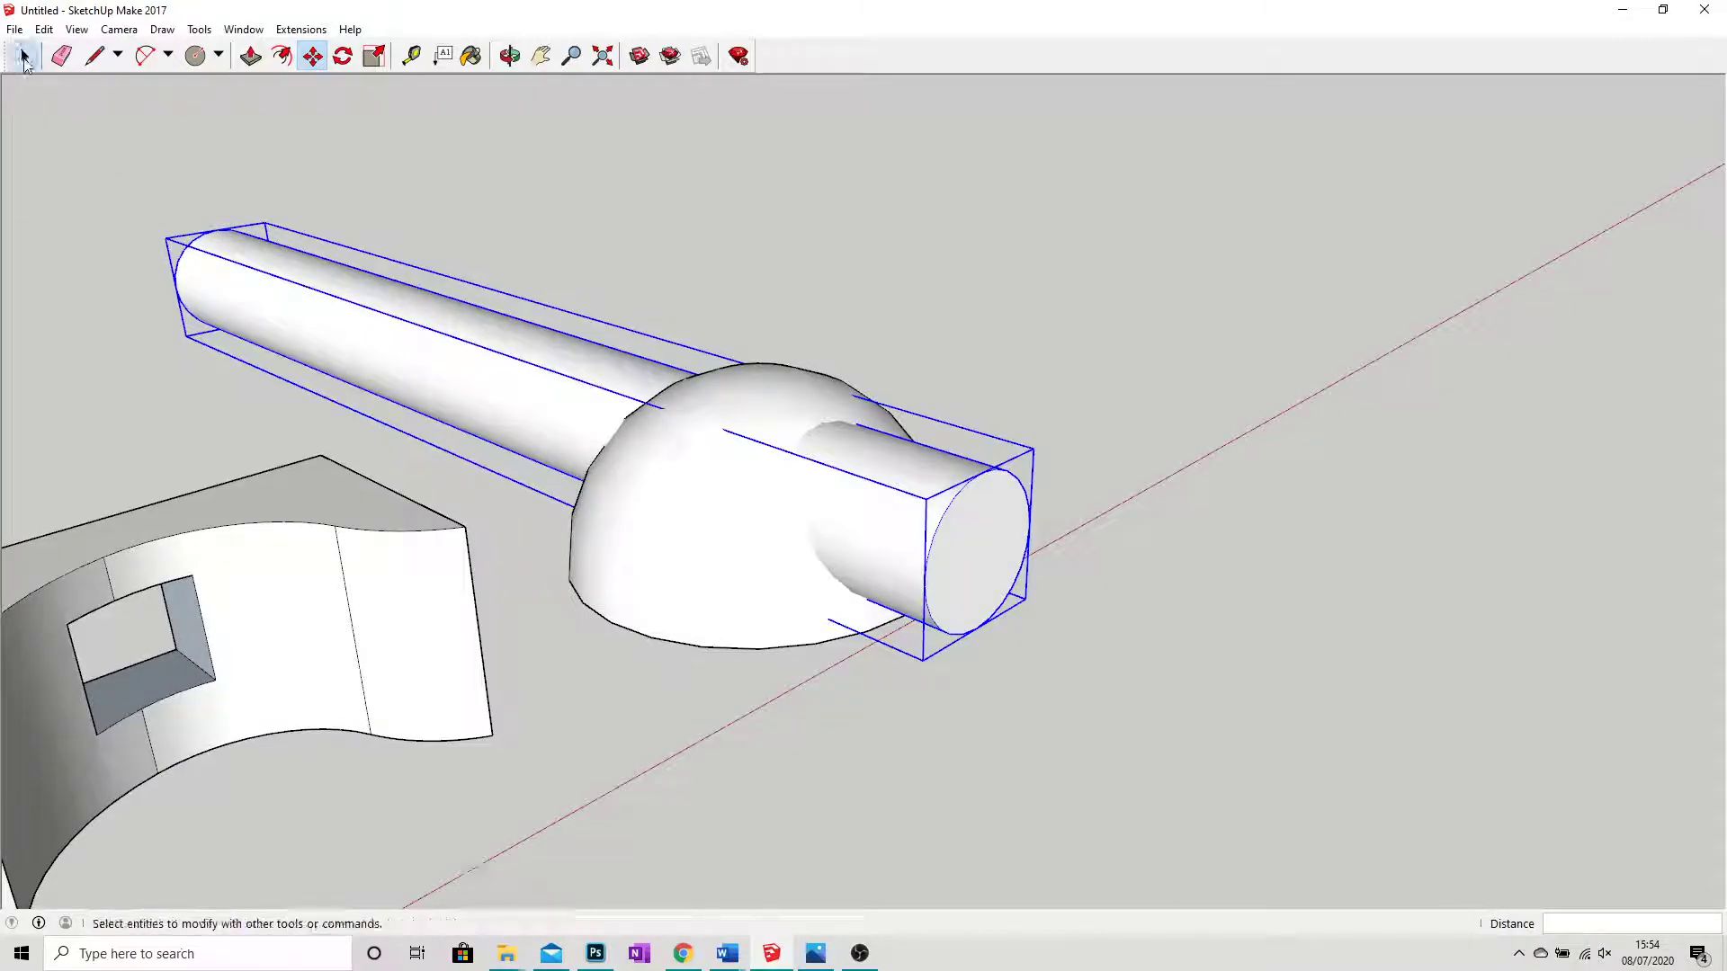
Intersect the cylinder group with the model, then explode it into loose geometry.
right_click(895, 530)
mouse_move(958, 745)
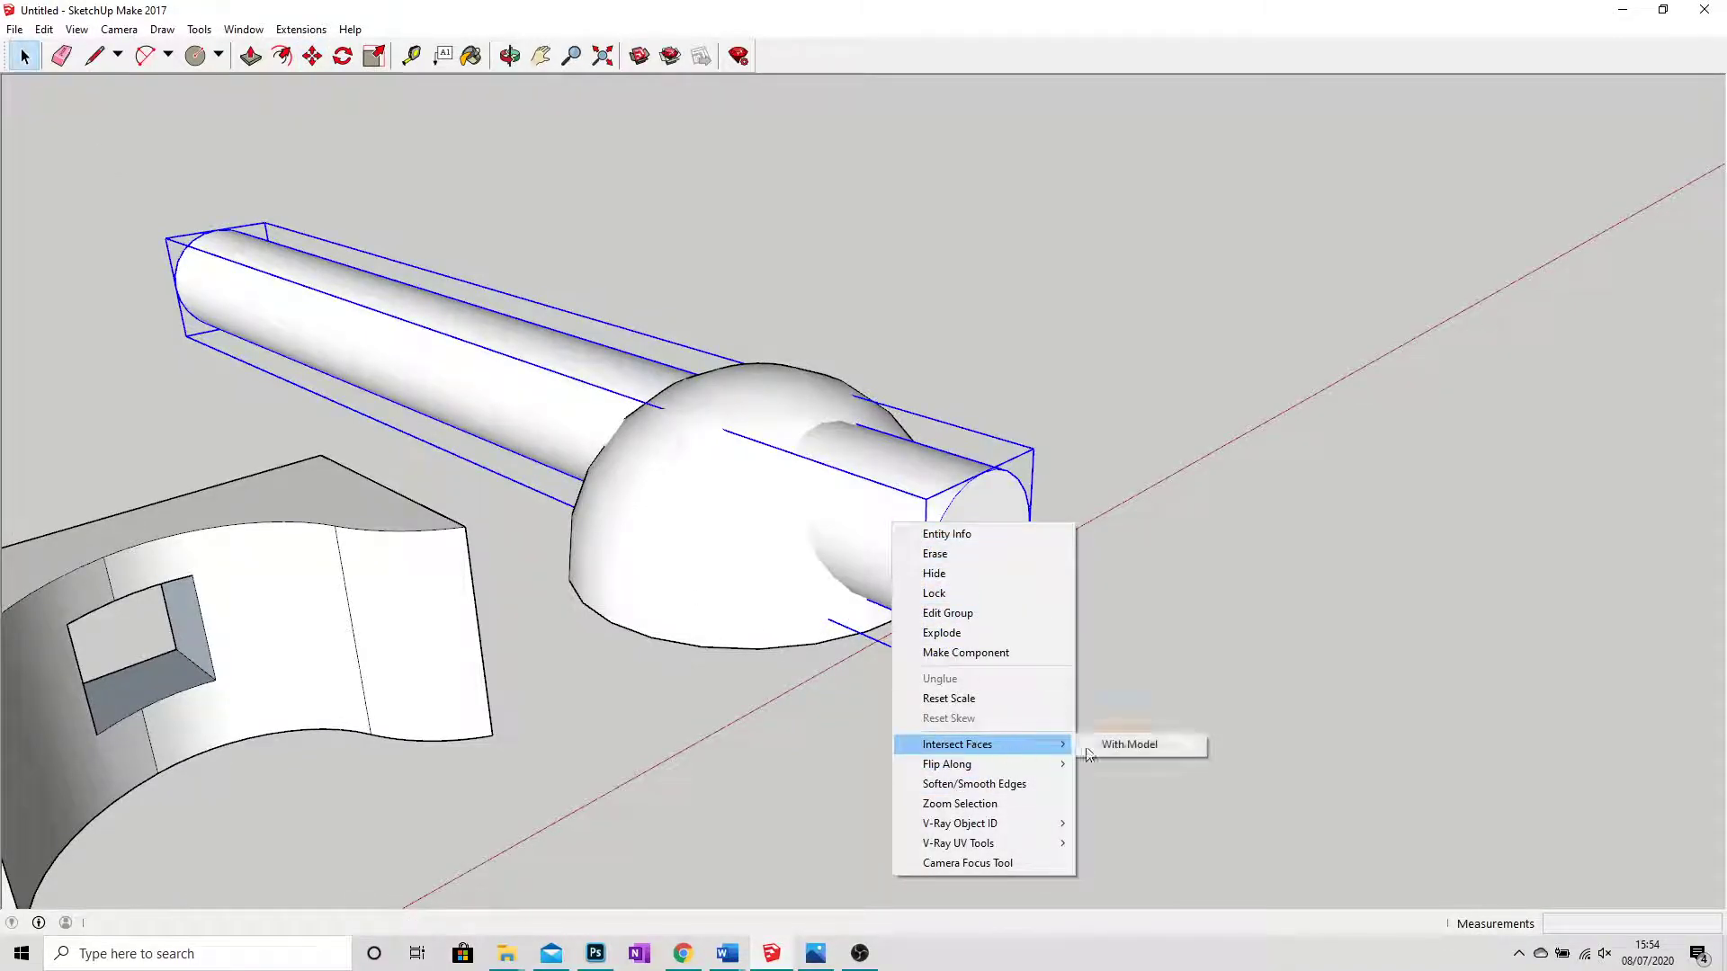
left_click(1132, 745)
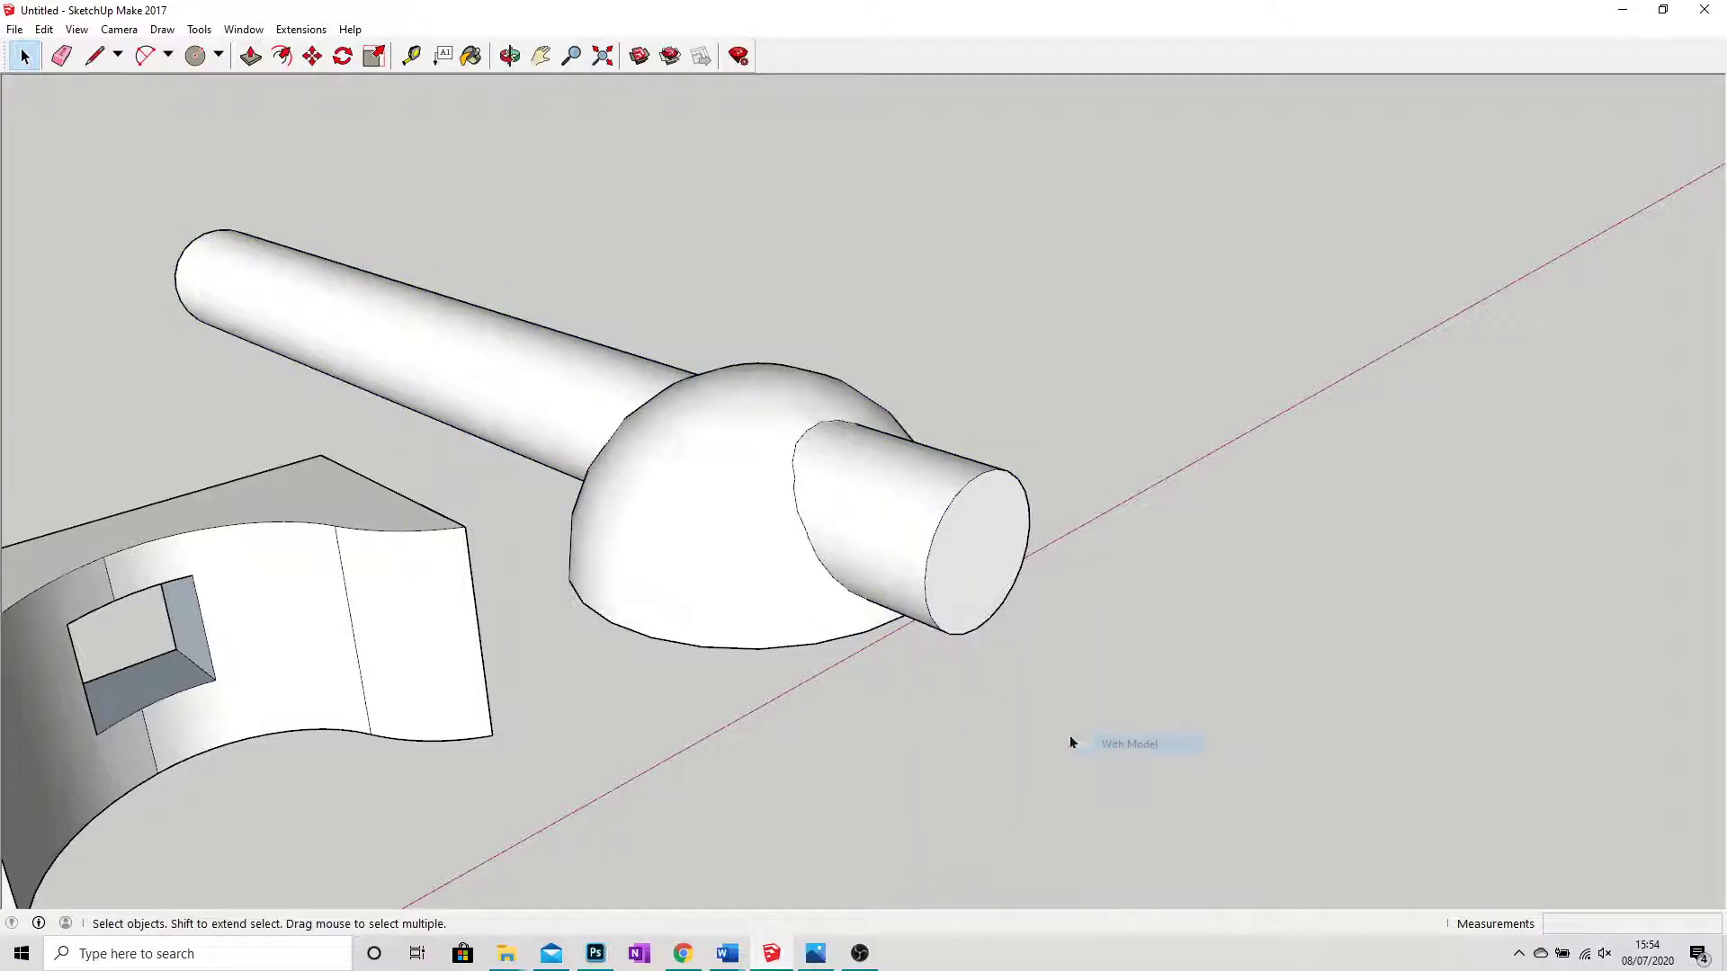
left_click(932, 539)
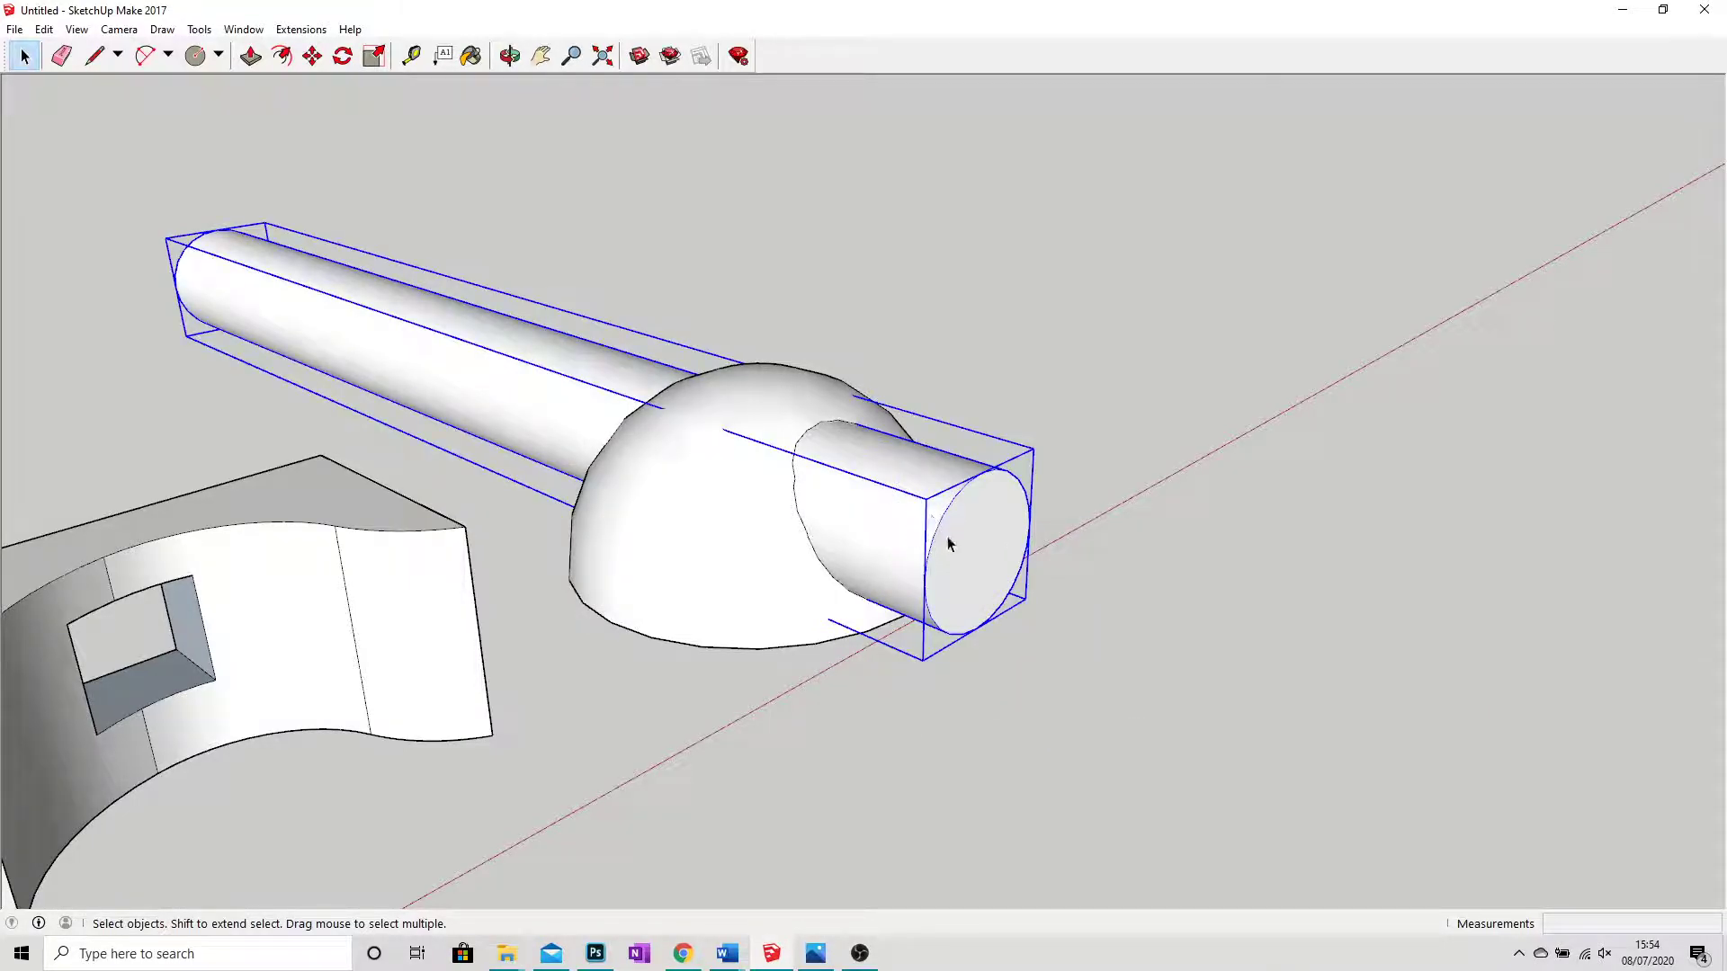
right_click(934, 526)
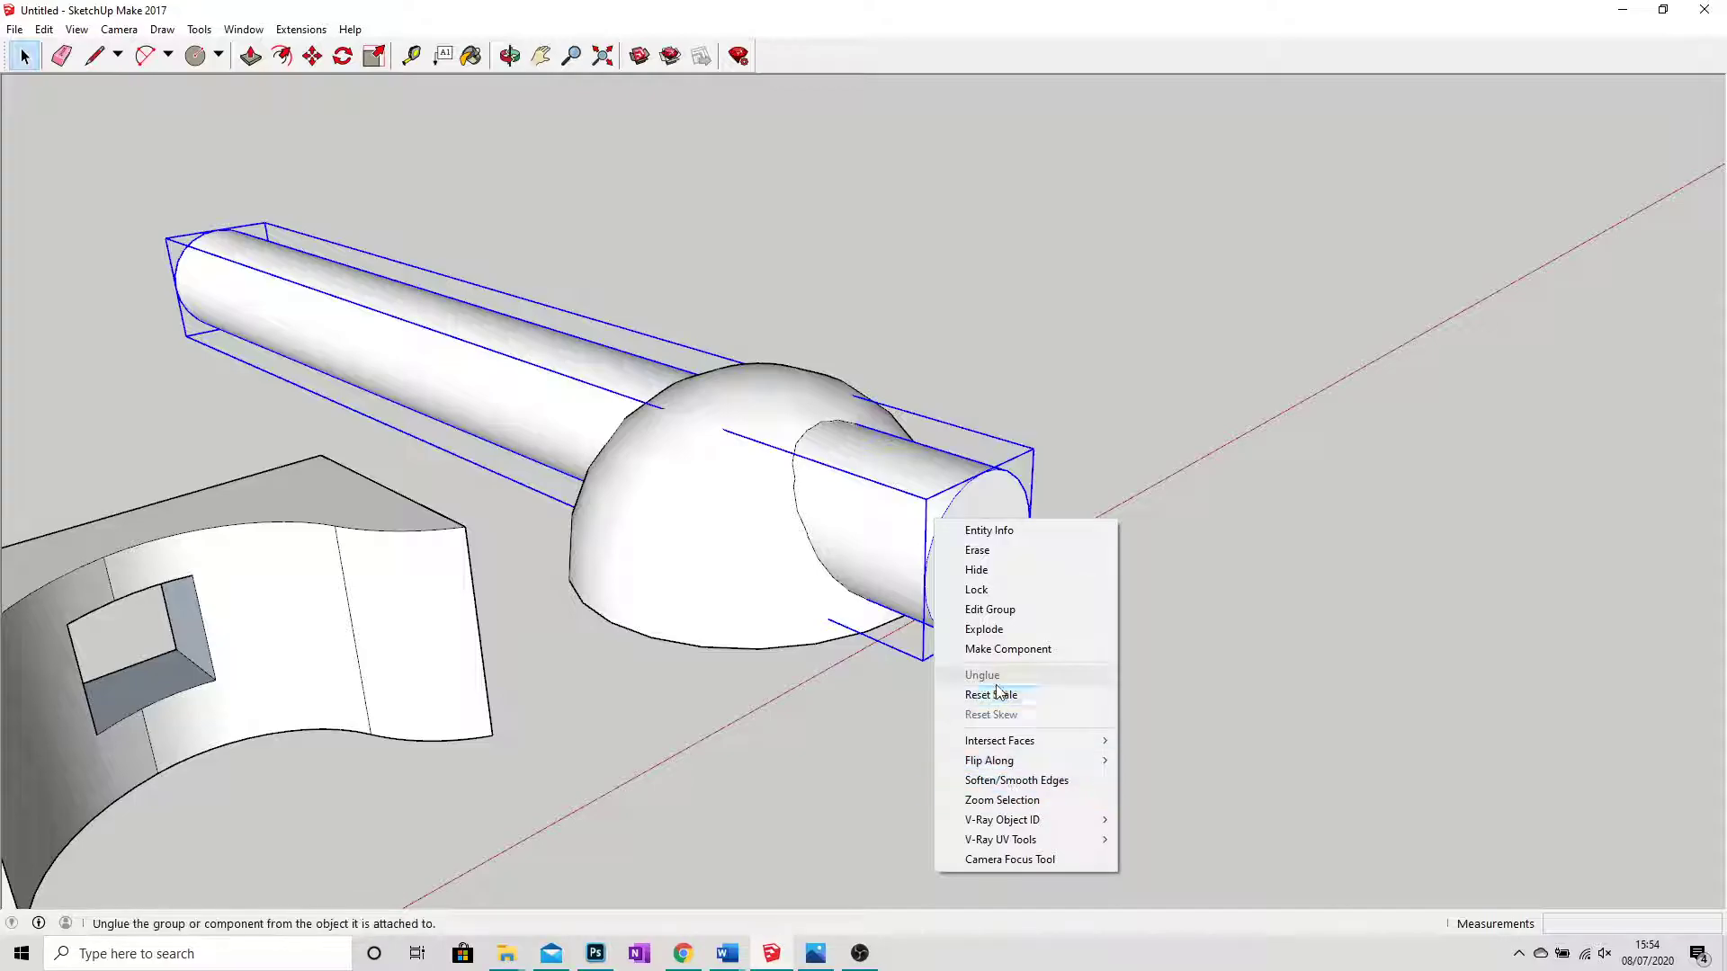
left_click(998, 632)
left_click(866, 742)
Delete all the exploded cylinder pieces, leaving only its circular outline on the dome.
middle_click_drag(865, 741, 1261, 387)
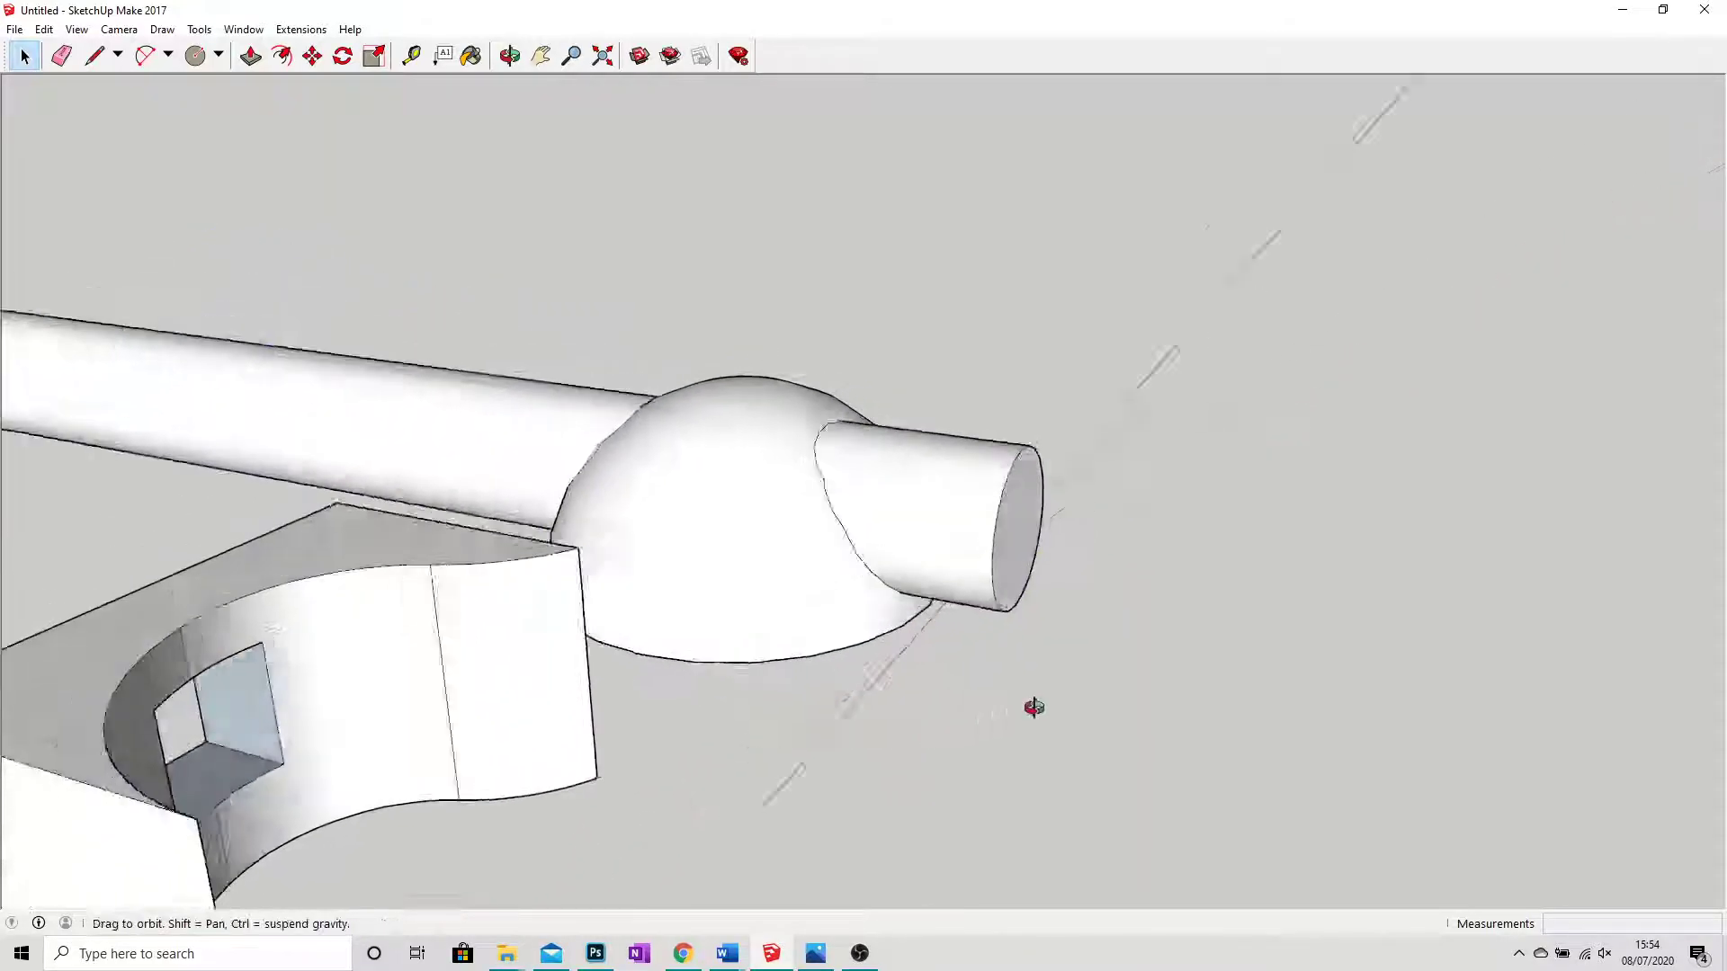
left_click_drag(1005, 662, 1000, 664)
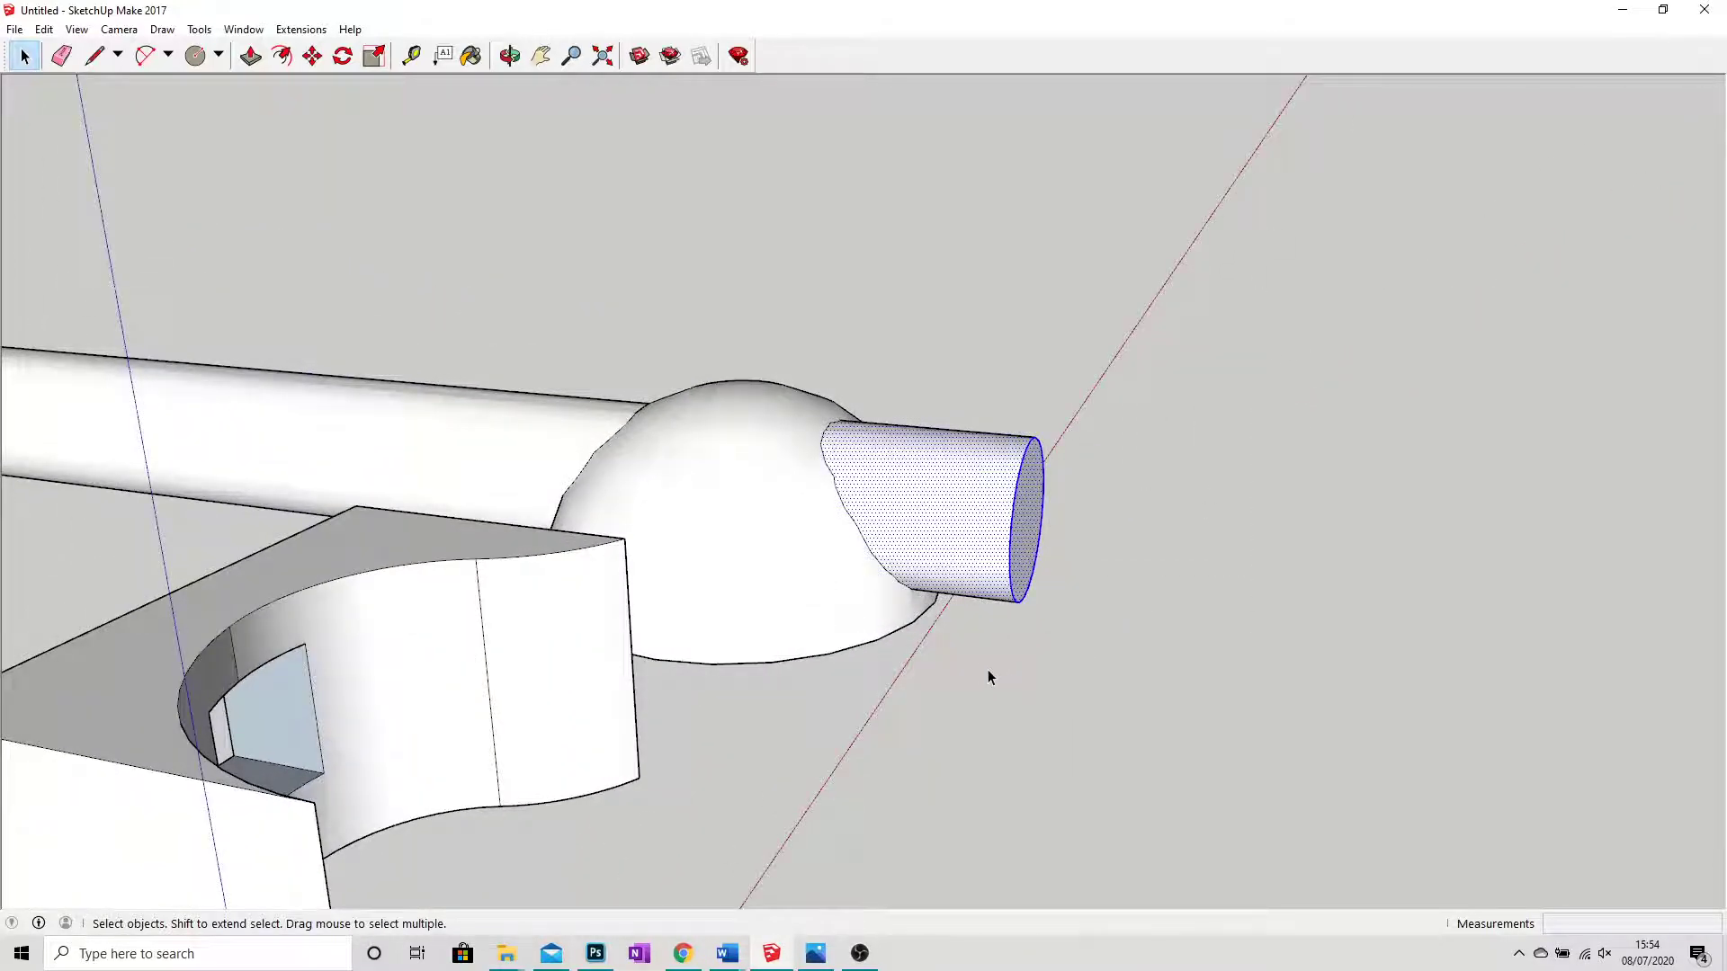
key("Delete")
middle_click_drag(988, 669, 952, 571)
scroll(952, 571, "down", 5)
left_click(630, 517)
key("Delete")
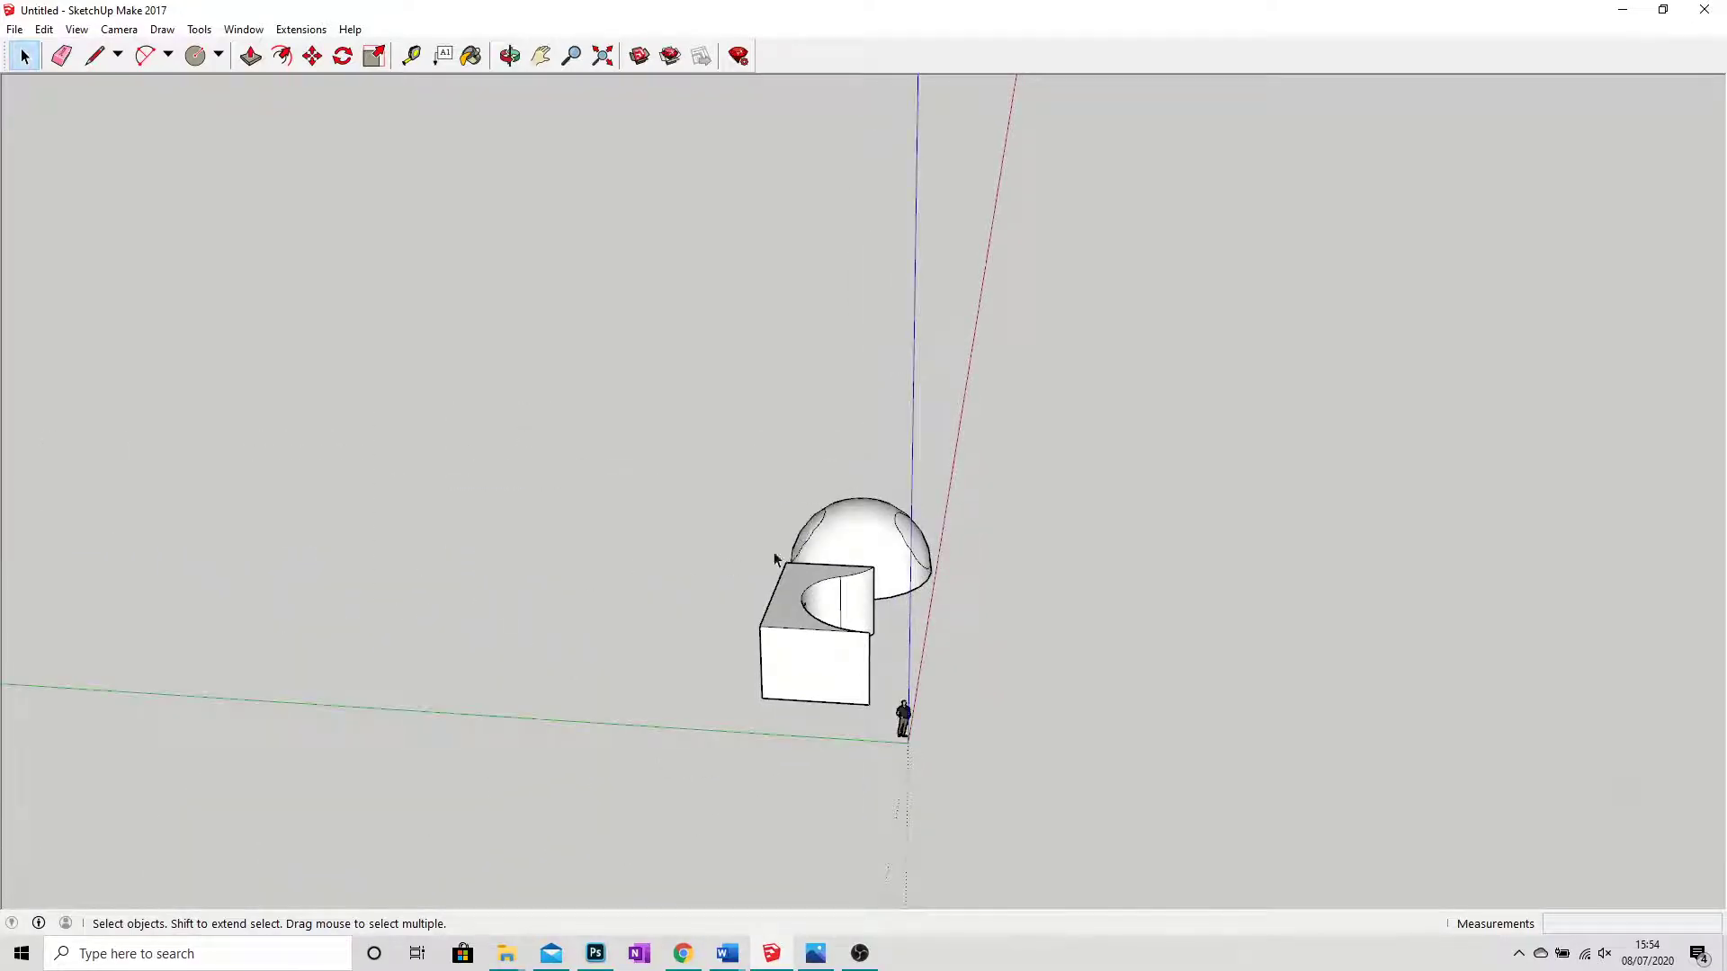
middle_click_drag(771, 559, 1157, 559)
scroll(767, 565, "up", 5)
middle_click_drag(767, 565, 1003, 563)
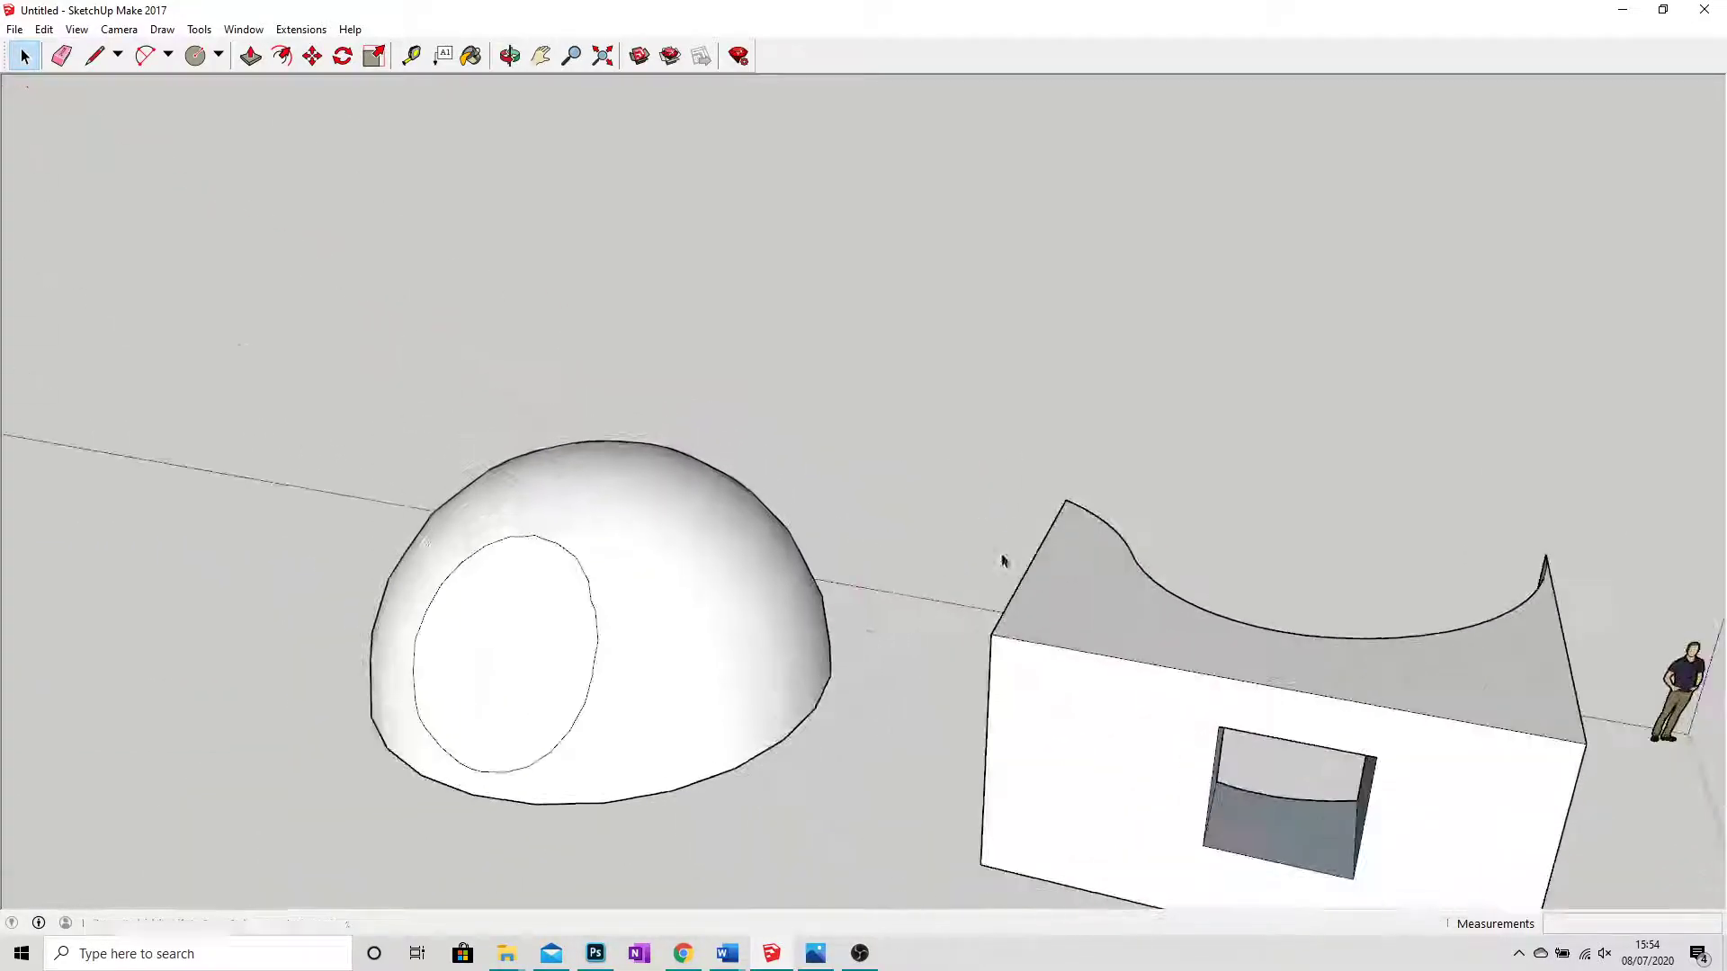
Delete both faces inside the circular outline to open a round hole in the dome.
left_click(553, 634)
key("Delete")
mouse_move(663, 624)
middle_mouse_down()
mouse_move(941, 570)
mouse_move(539, 389)
mouse_move(322, 415)
mouse_move(412, 566)
mouse_move(466, 516)
mouse_move(485, 627)
mouse_move(779, 328)
mouse_move(551, 266)
mouse_move(552, 285)
middle_mouse_up()
left_click(1070, 501)
key("Delete")
scroll(1071, 501, "up", 3)
scroll(991, 563, "up", 2)
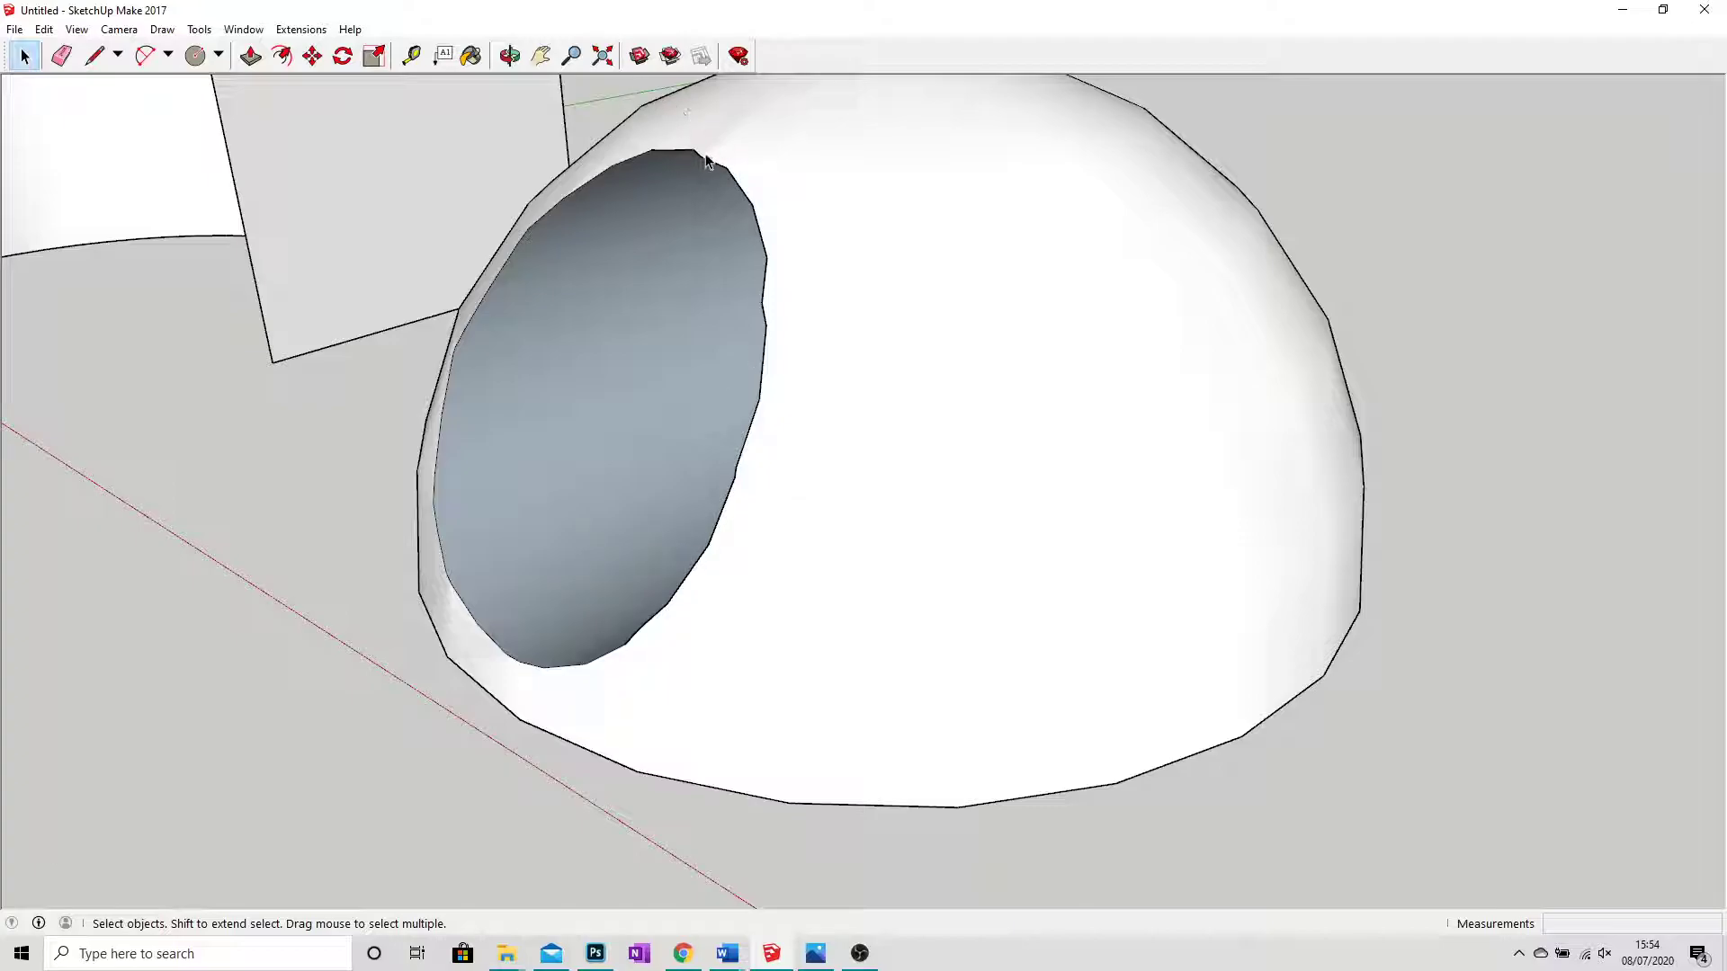
Orbit to inspect the hole head-on, then view dome and wall from above.
mouse_move(782, 373)
middle_mouse_down()
mouse_move(1064, 455)
mouse_move(1244, 455)
mouse_move(1194, 169)
mouse_move(1113, 192)
mouse_move(1380, 239)
mouse_move(899, 196)
mouse_move(939, 255)
mouse_move(1272, 366)
mouse_move(1245, 381)
mouse_move(939, 338)
mouse_move(914, 262)
middle_mouse_up()
key("space")
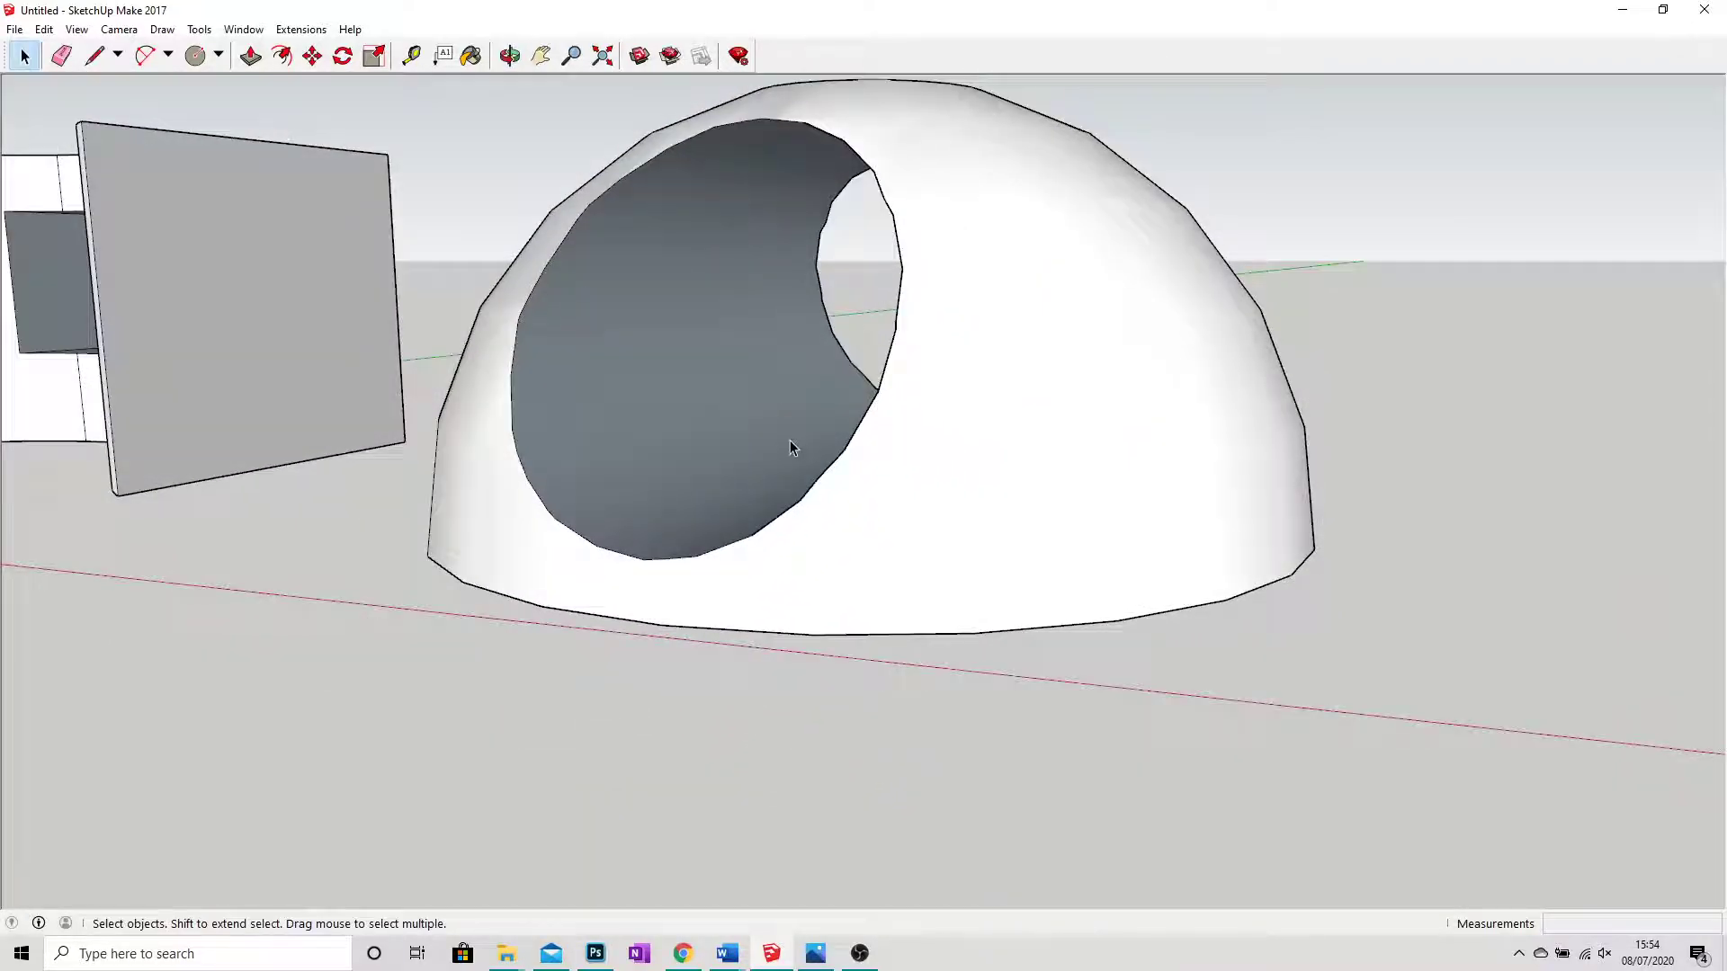
scroll(790, 440, "down", 3)
mouse_move(790, 440)
middle_mouse_down()
mouse_move(713, 512)
mouse_move(752, 467)
middle_mouse_up()
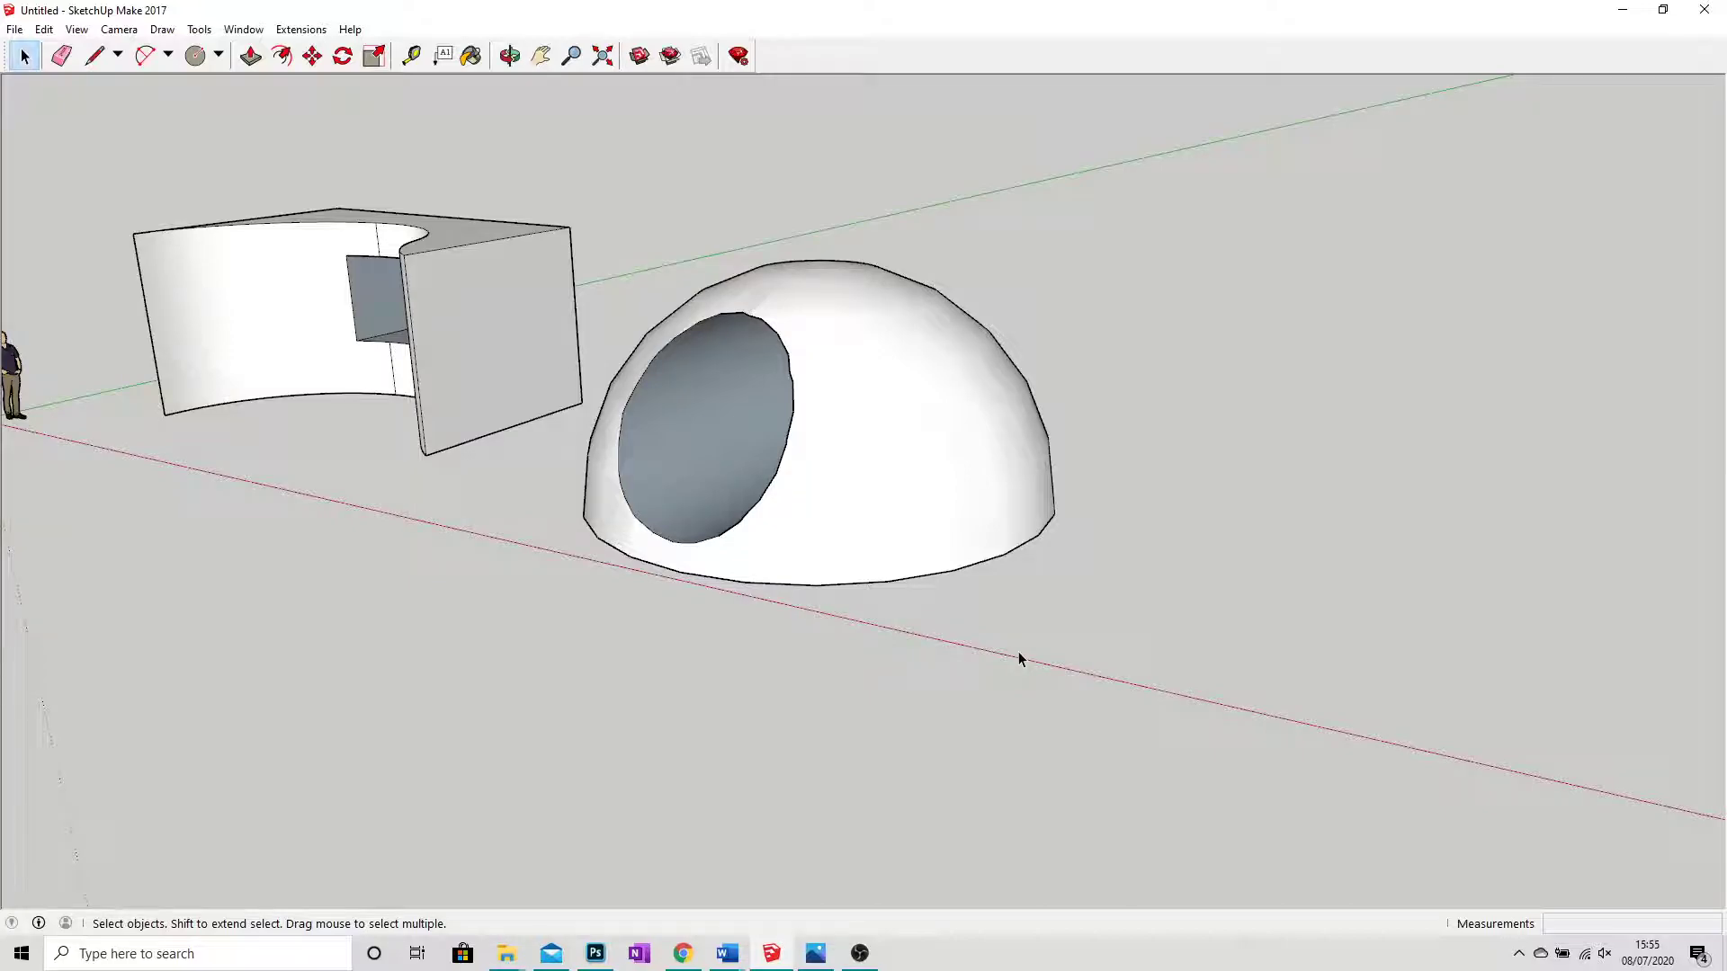
key("alt+Tab")
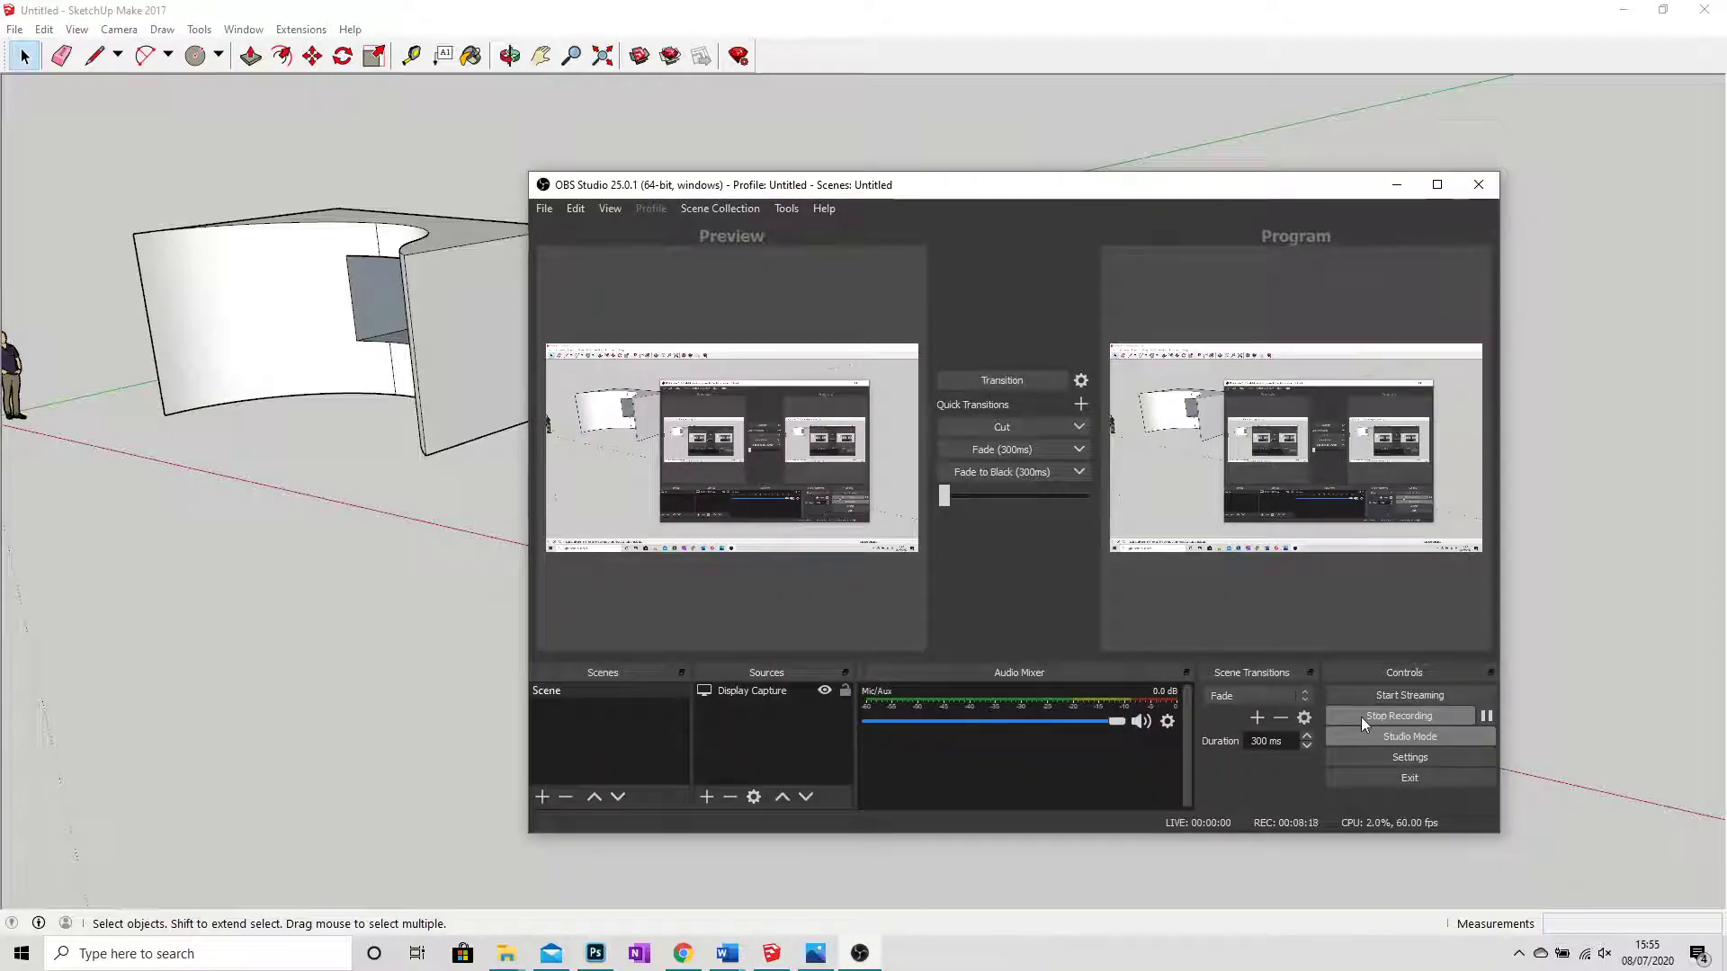